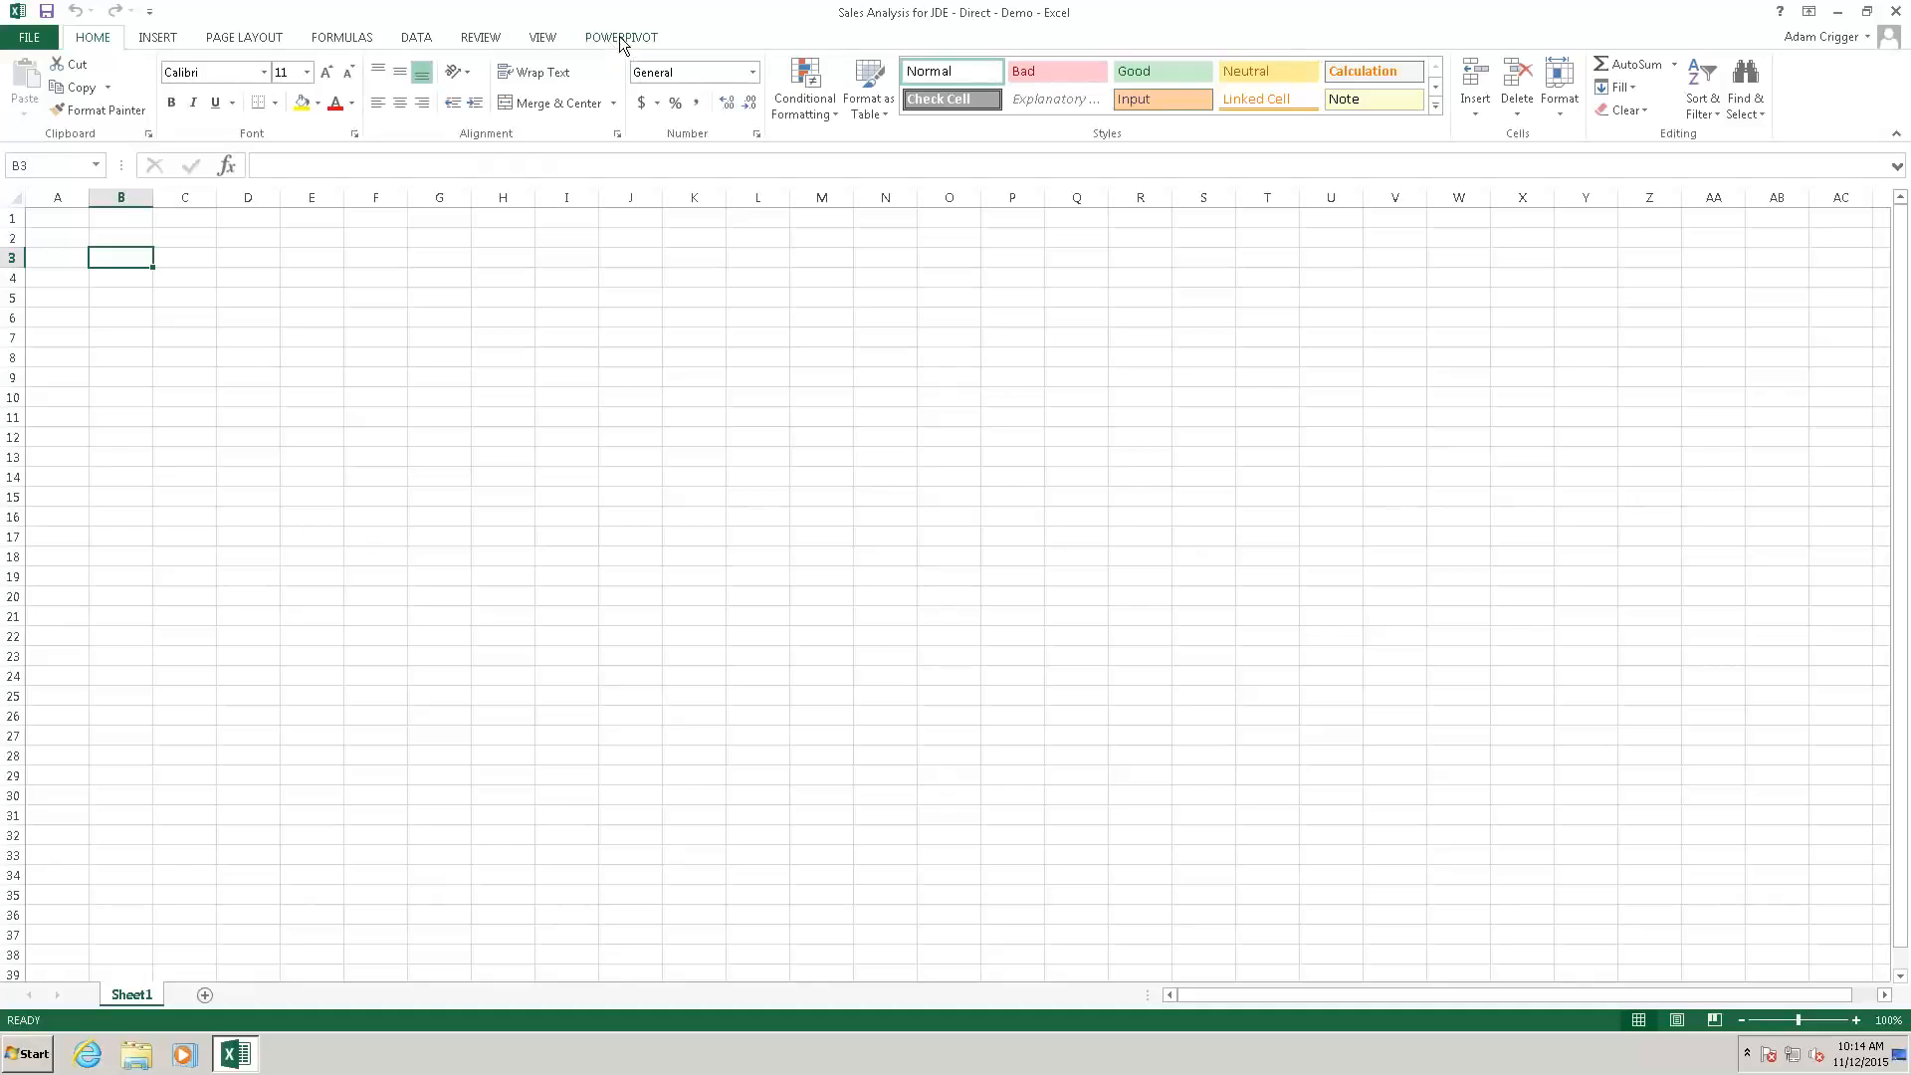
Check in the COM add-ins list that Microsoft Office PowerPivot for Excel 2013 is enabled.
click(32, 38)
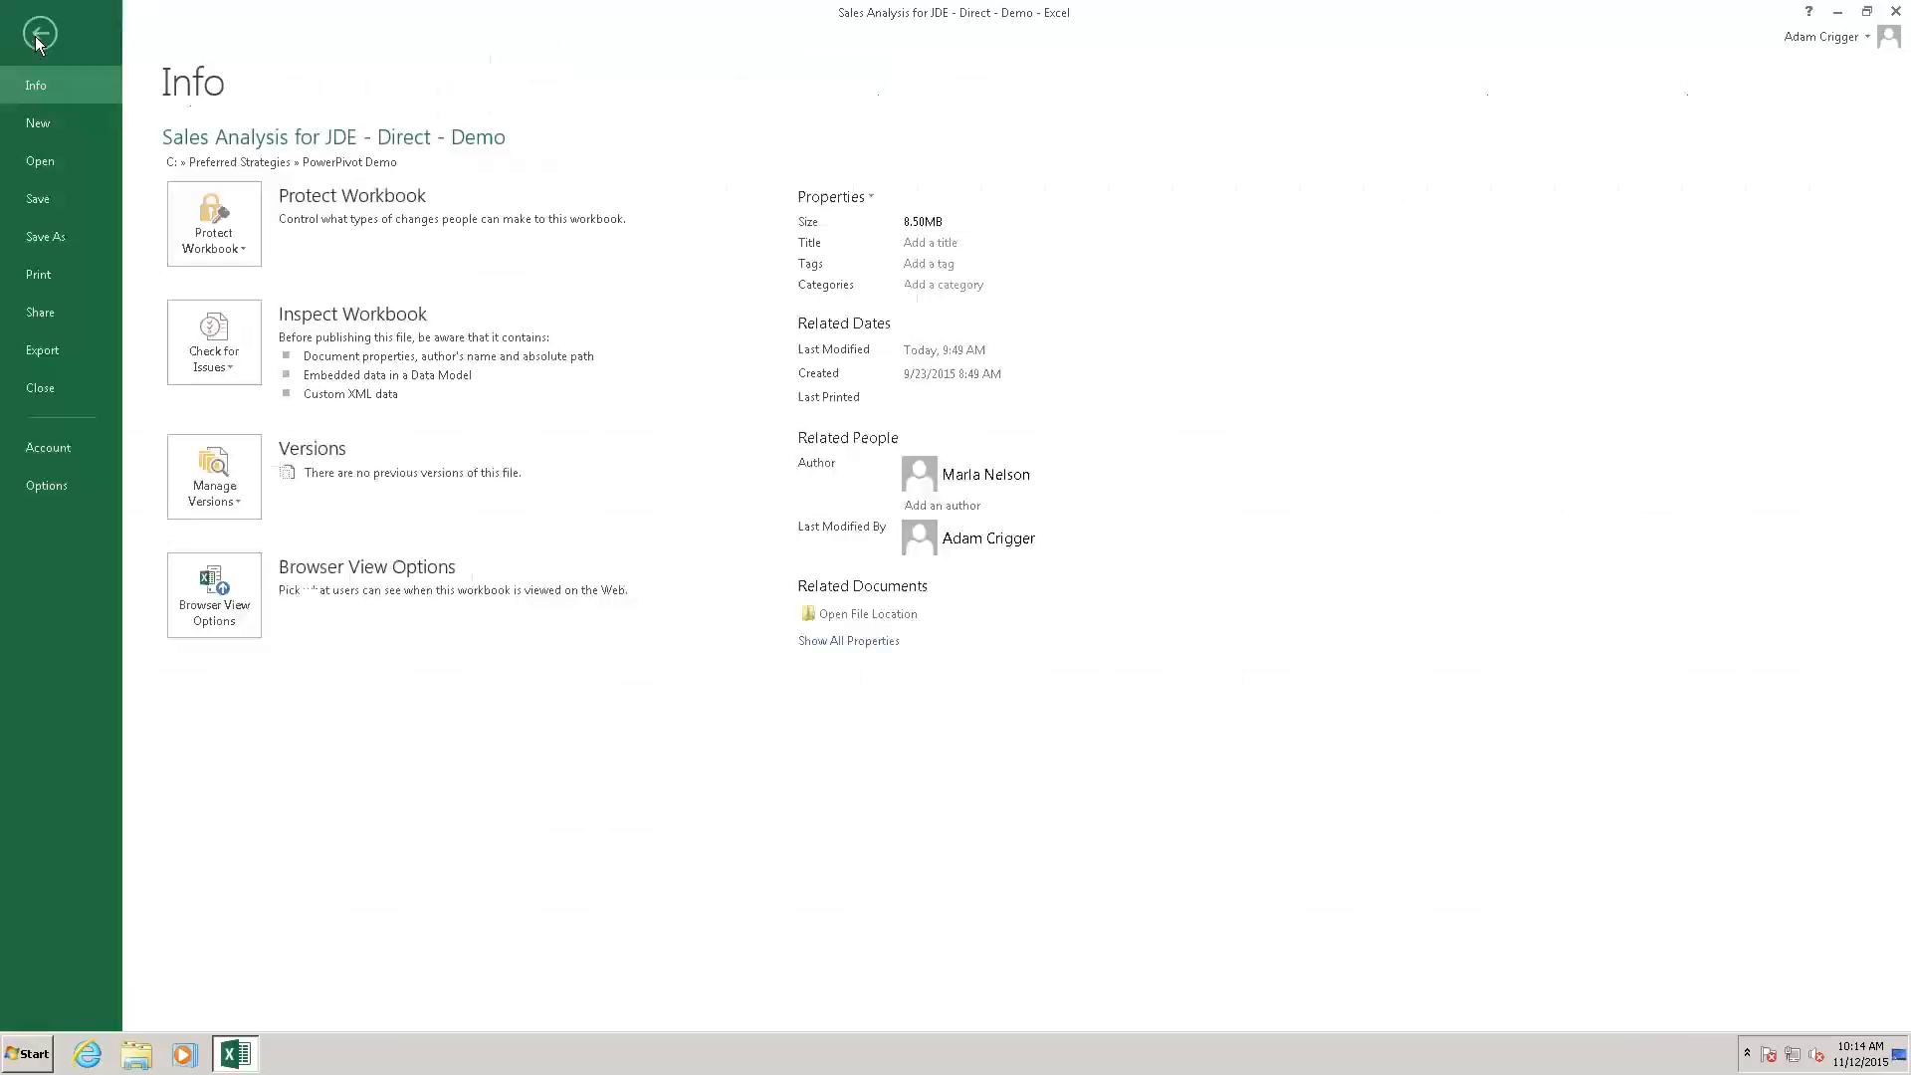
click(48, 492)
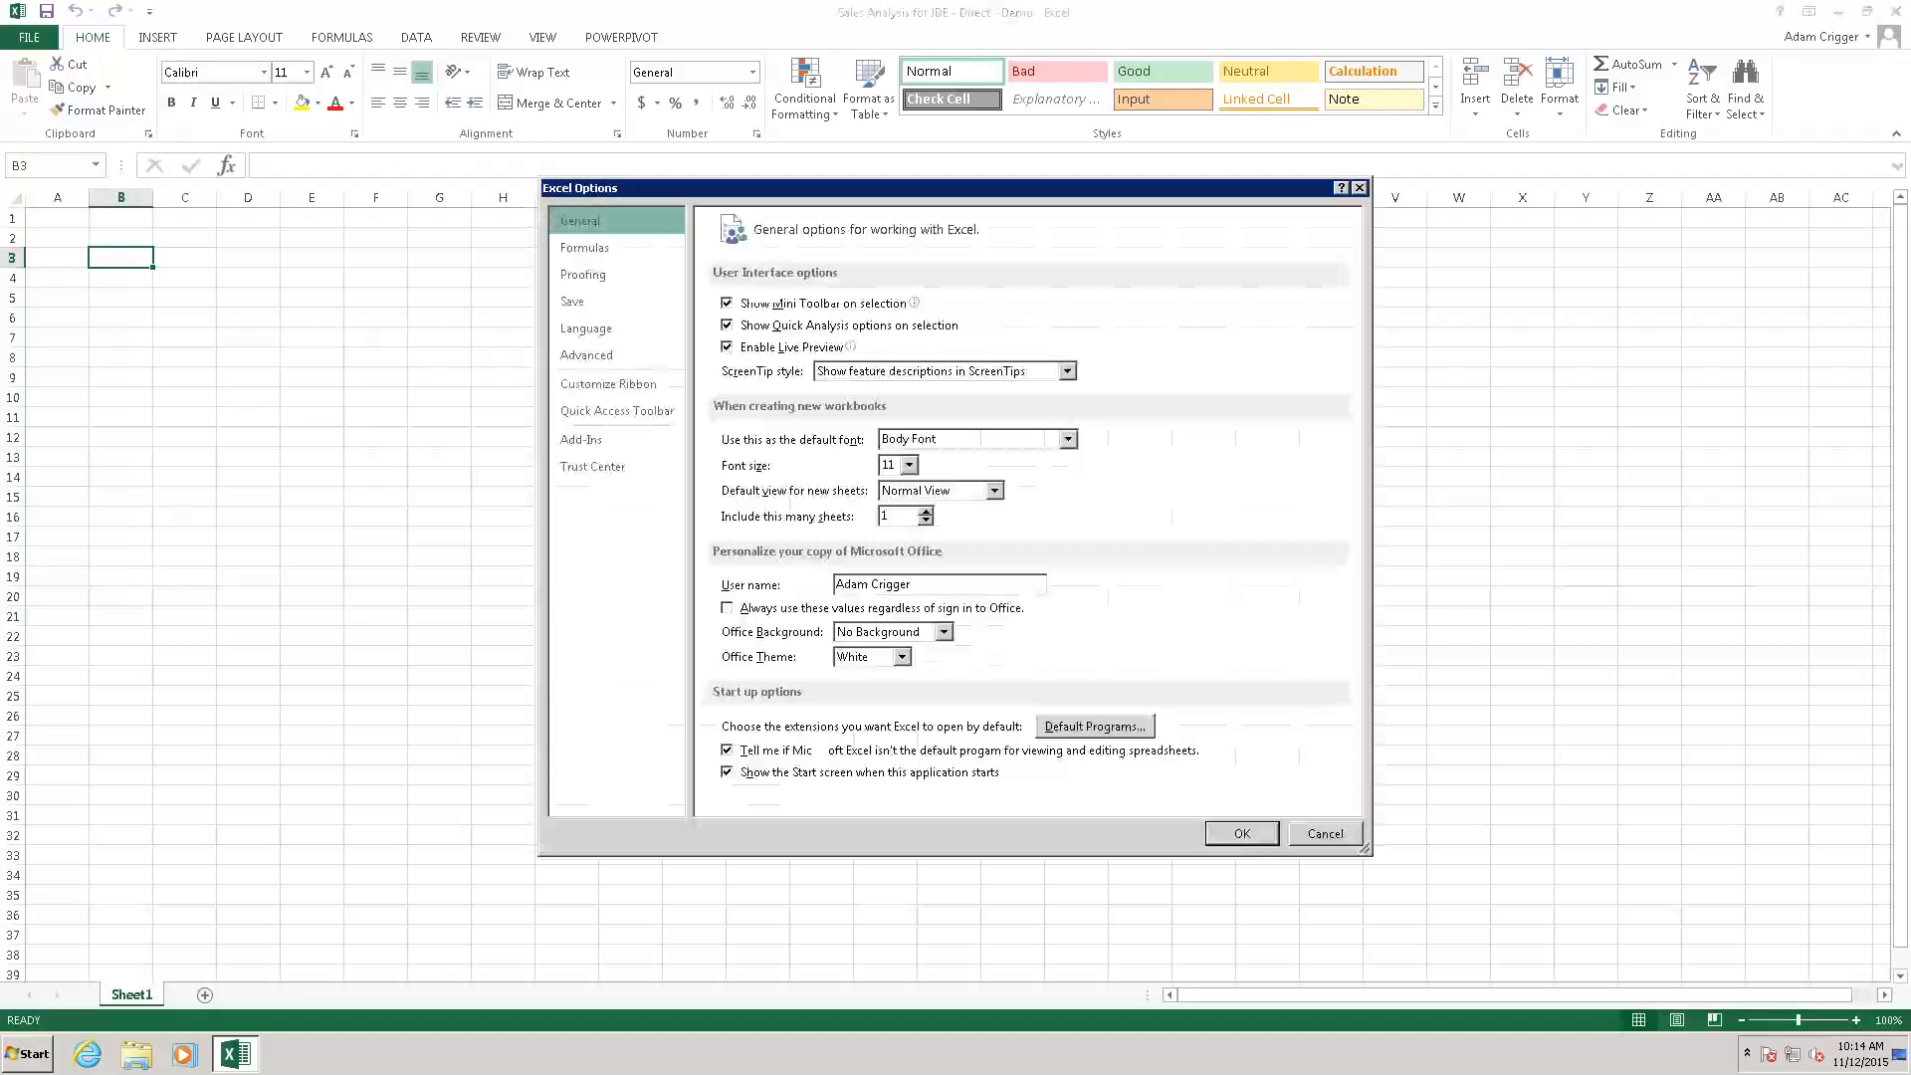
click(611, 446)
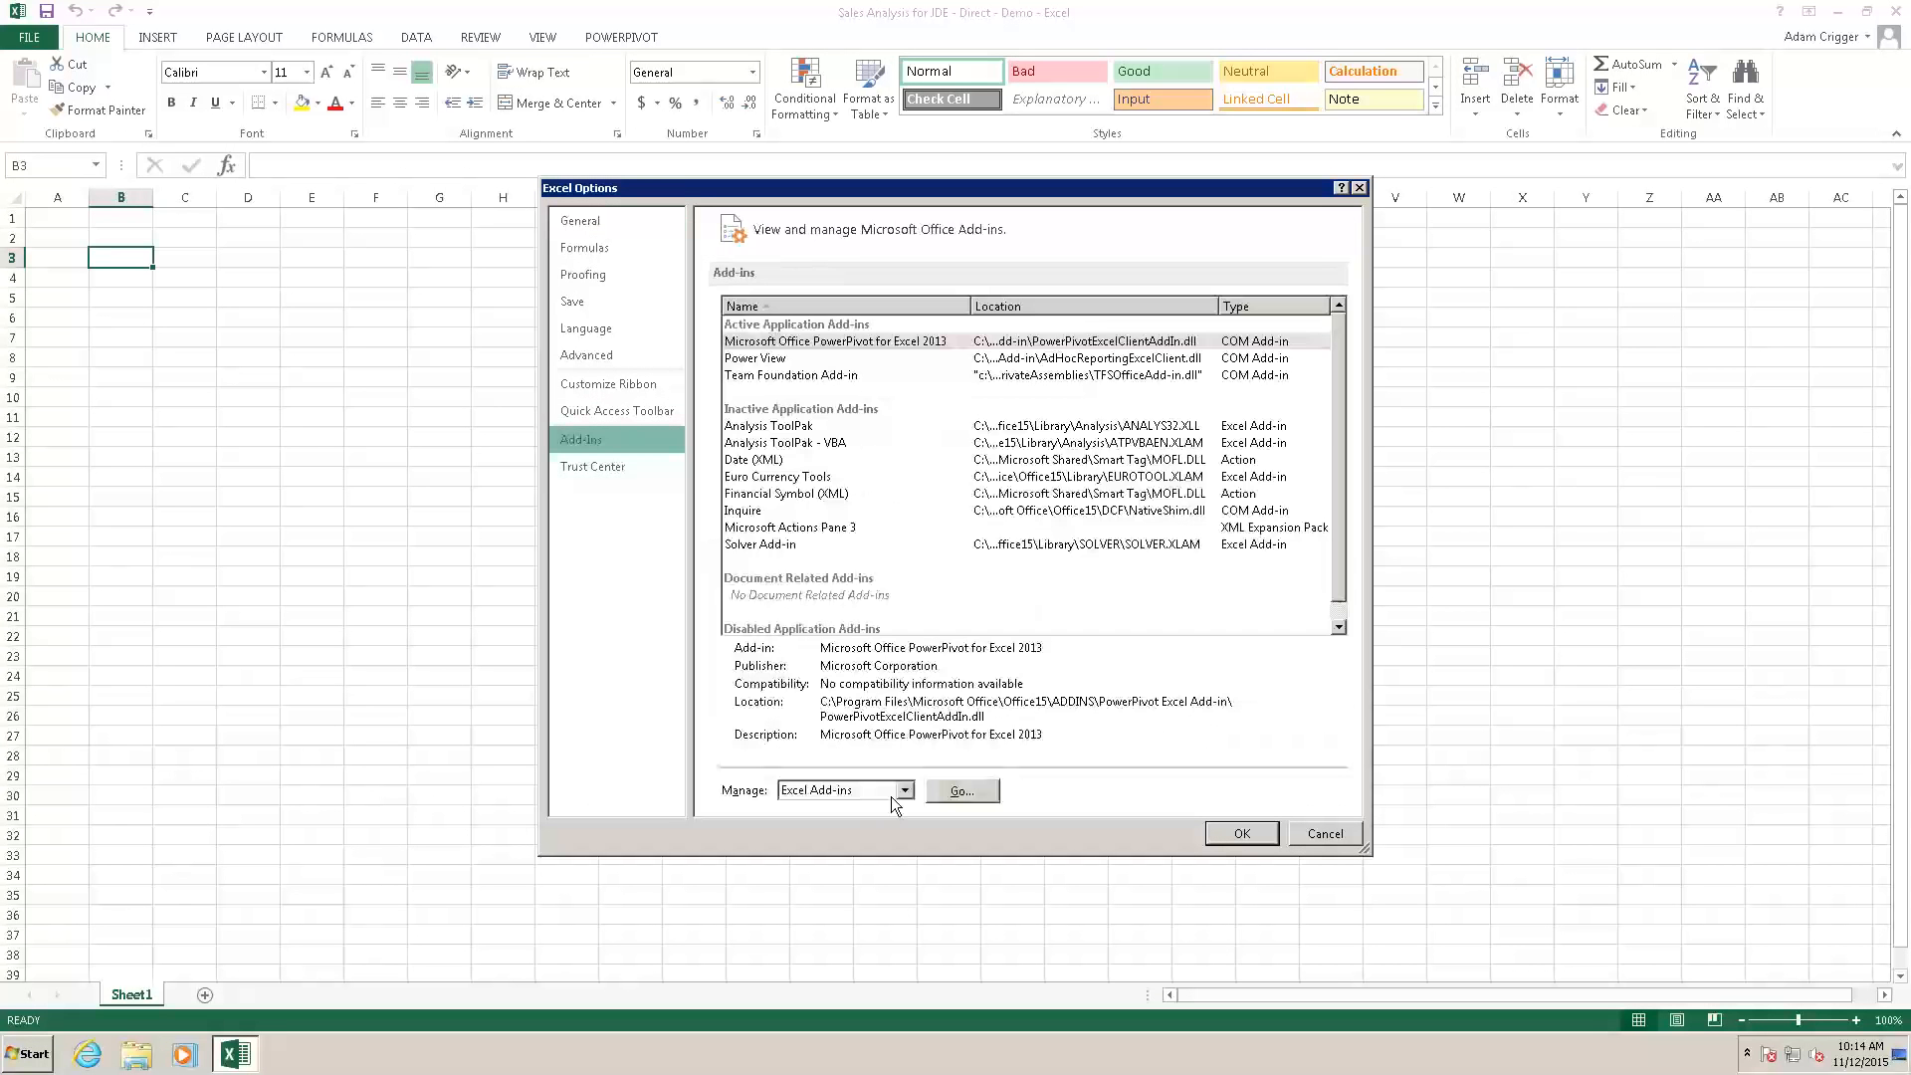
click(905, 790)
click(854, 830)
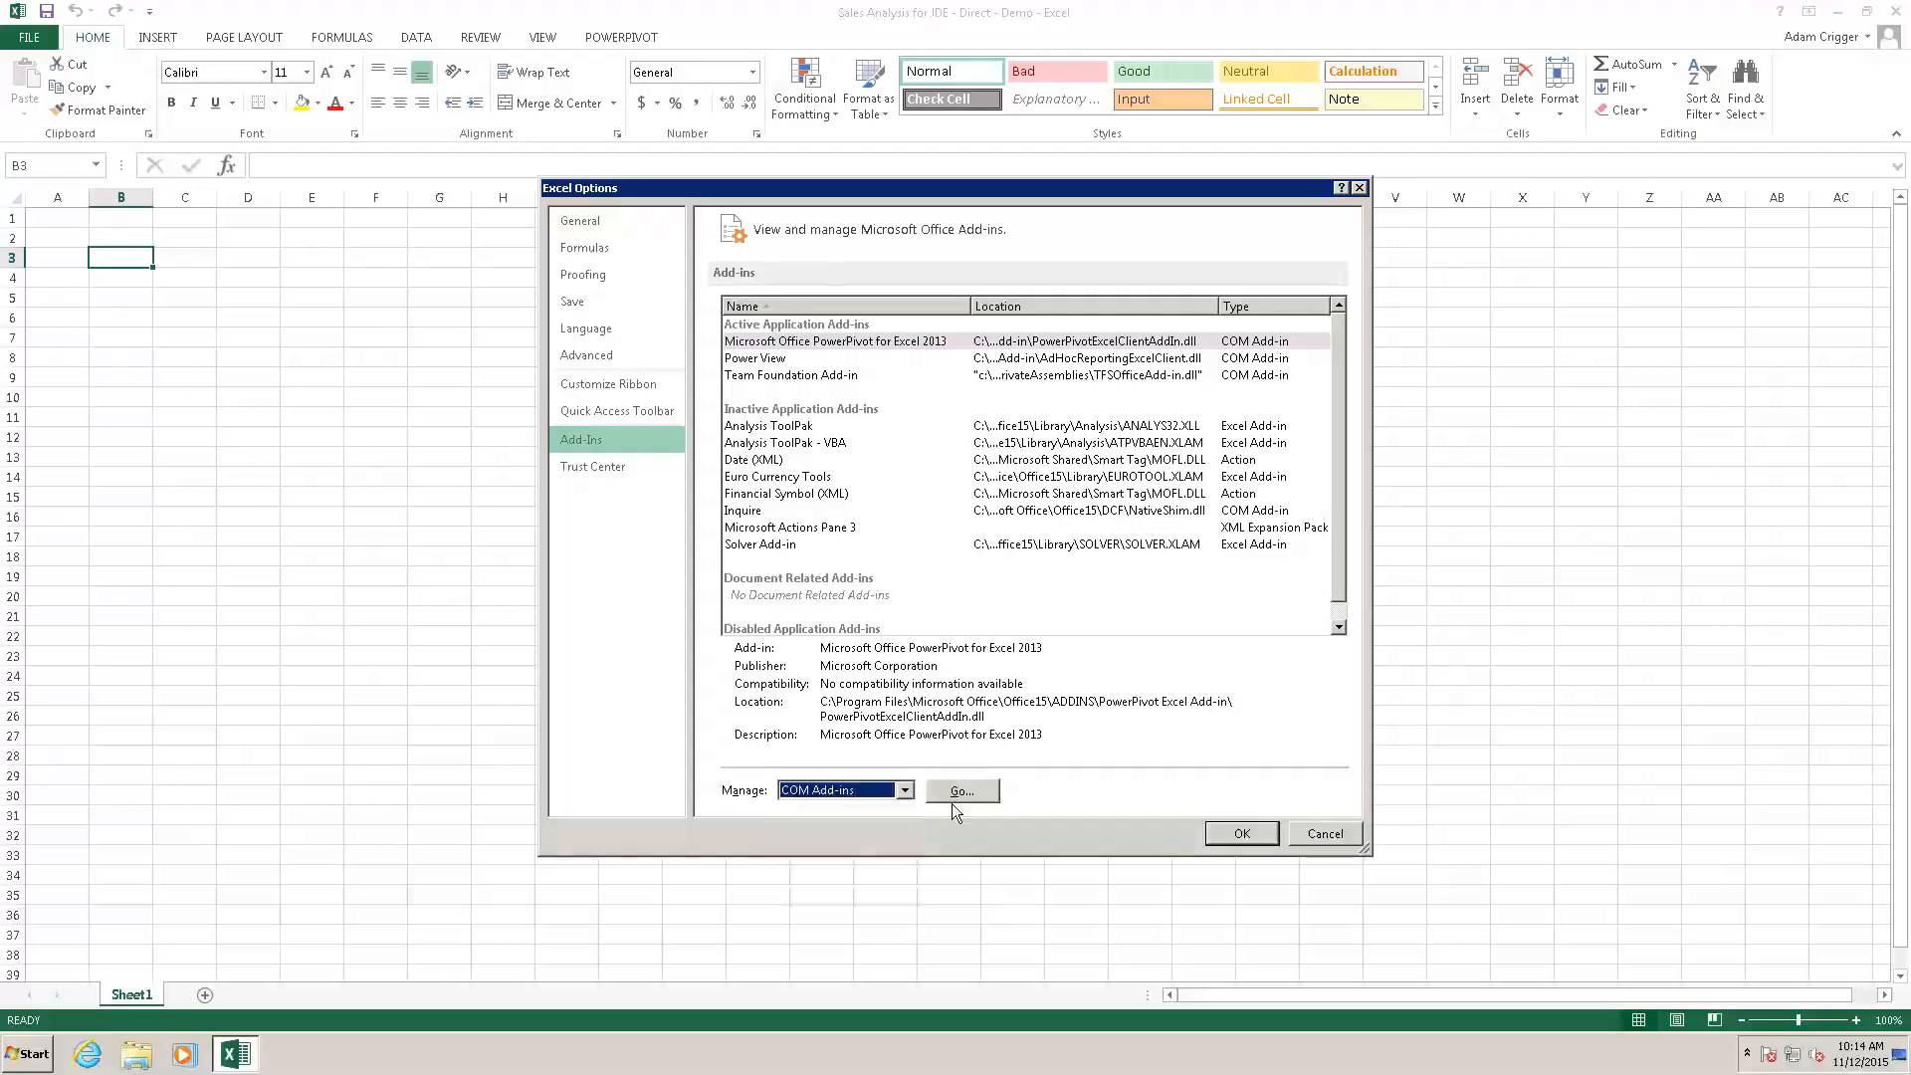
click(960, 792)
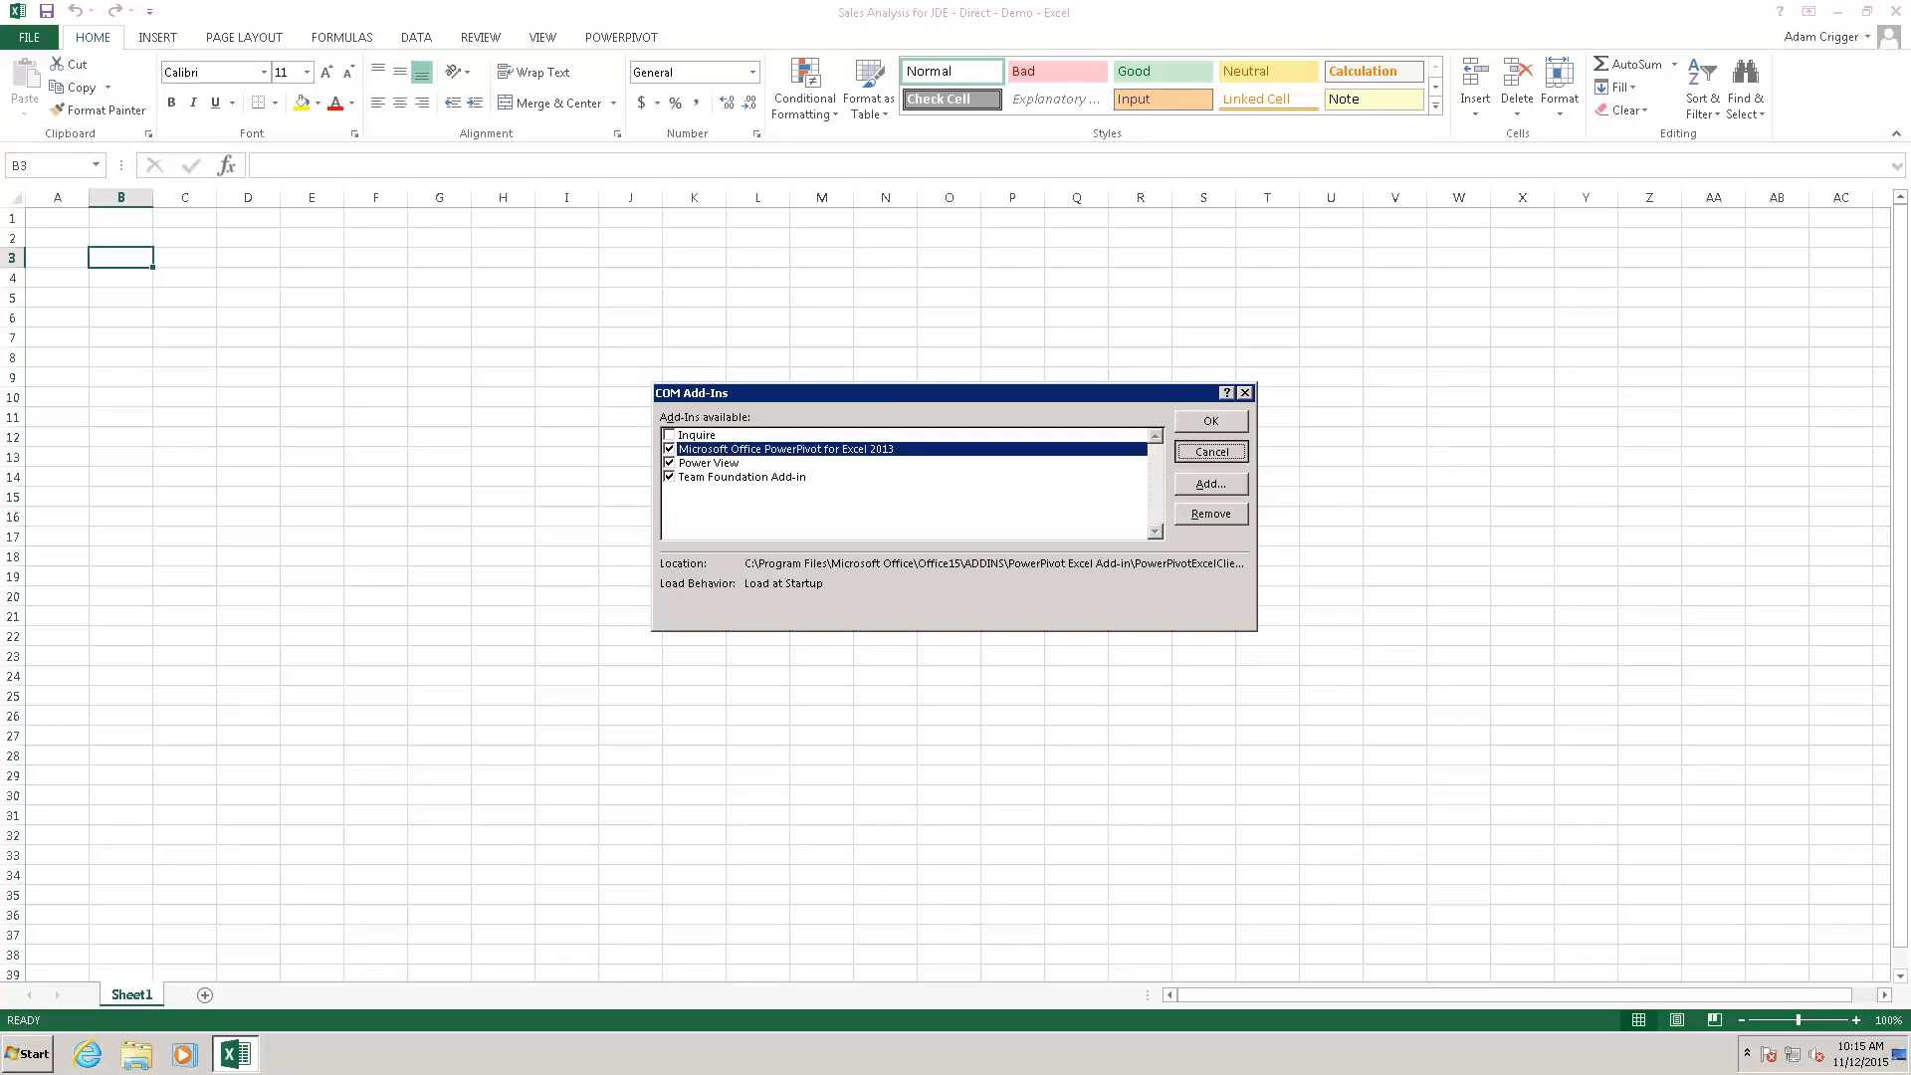
click(1211, 422)
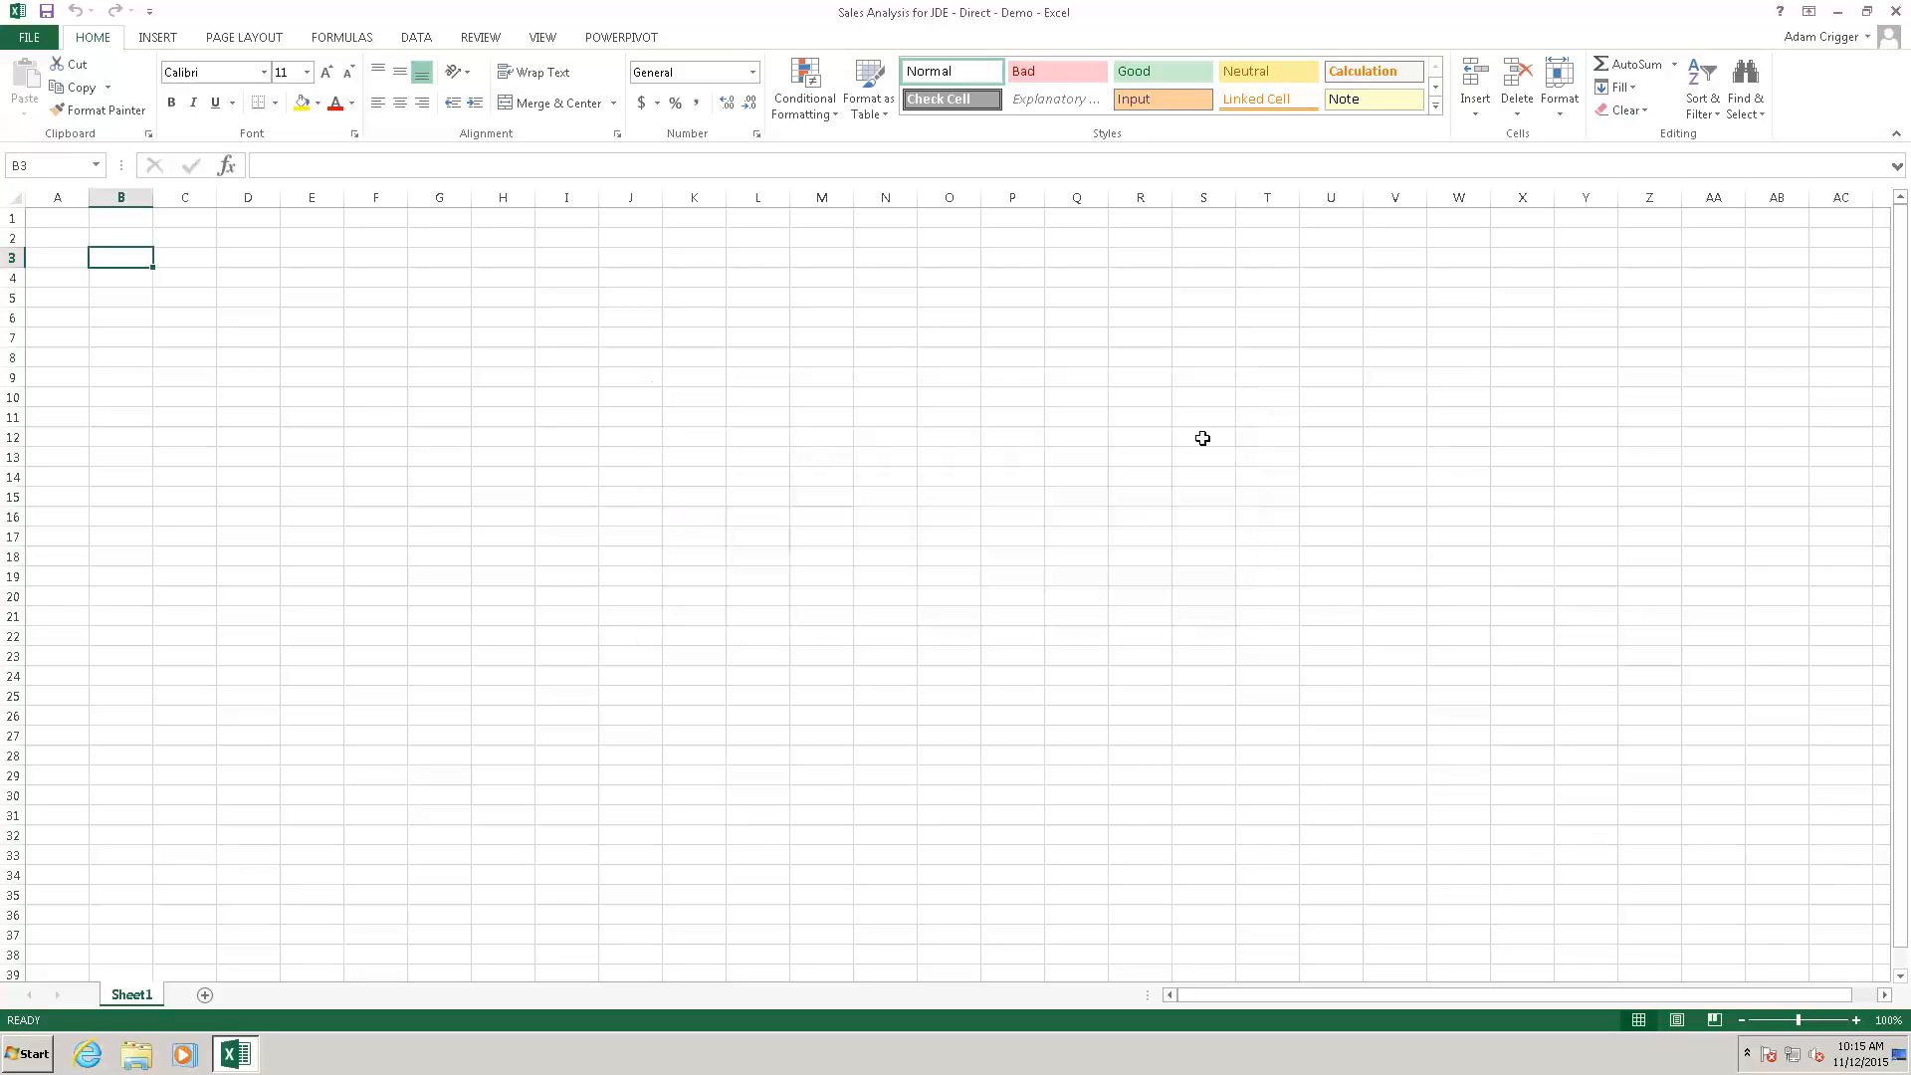
Insert a PivotChart and PivotTable at cell D6 of Sheet1, using the workbook's JDE connection as the external data source.
click(621, 37)
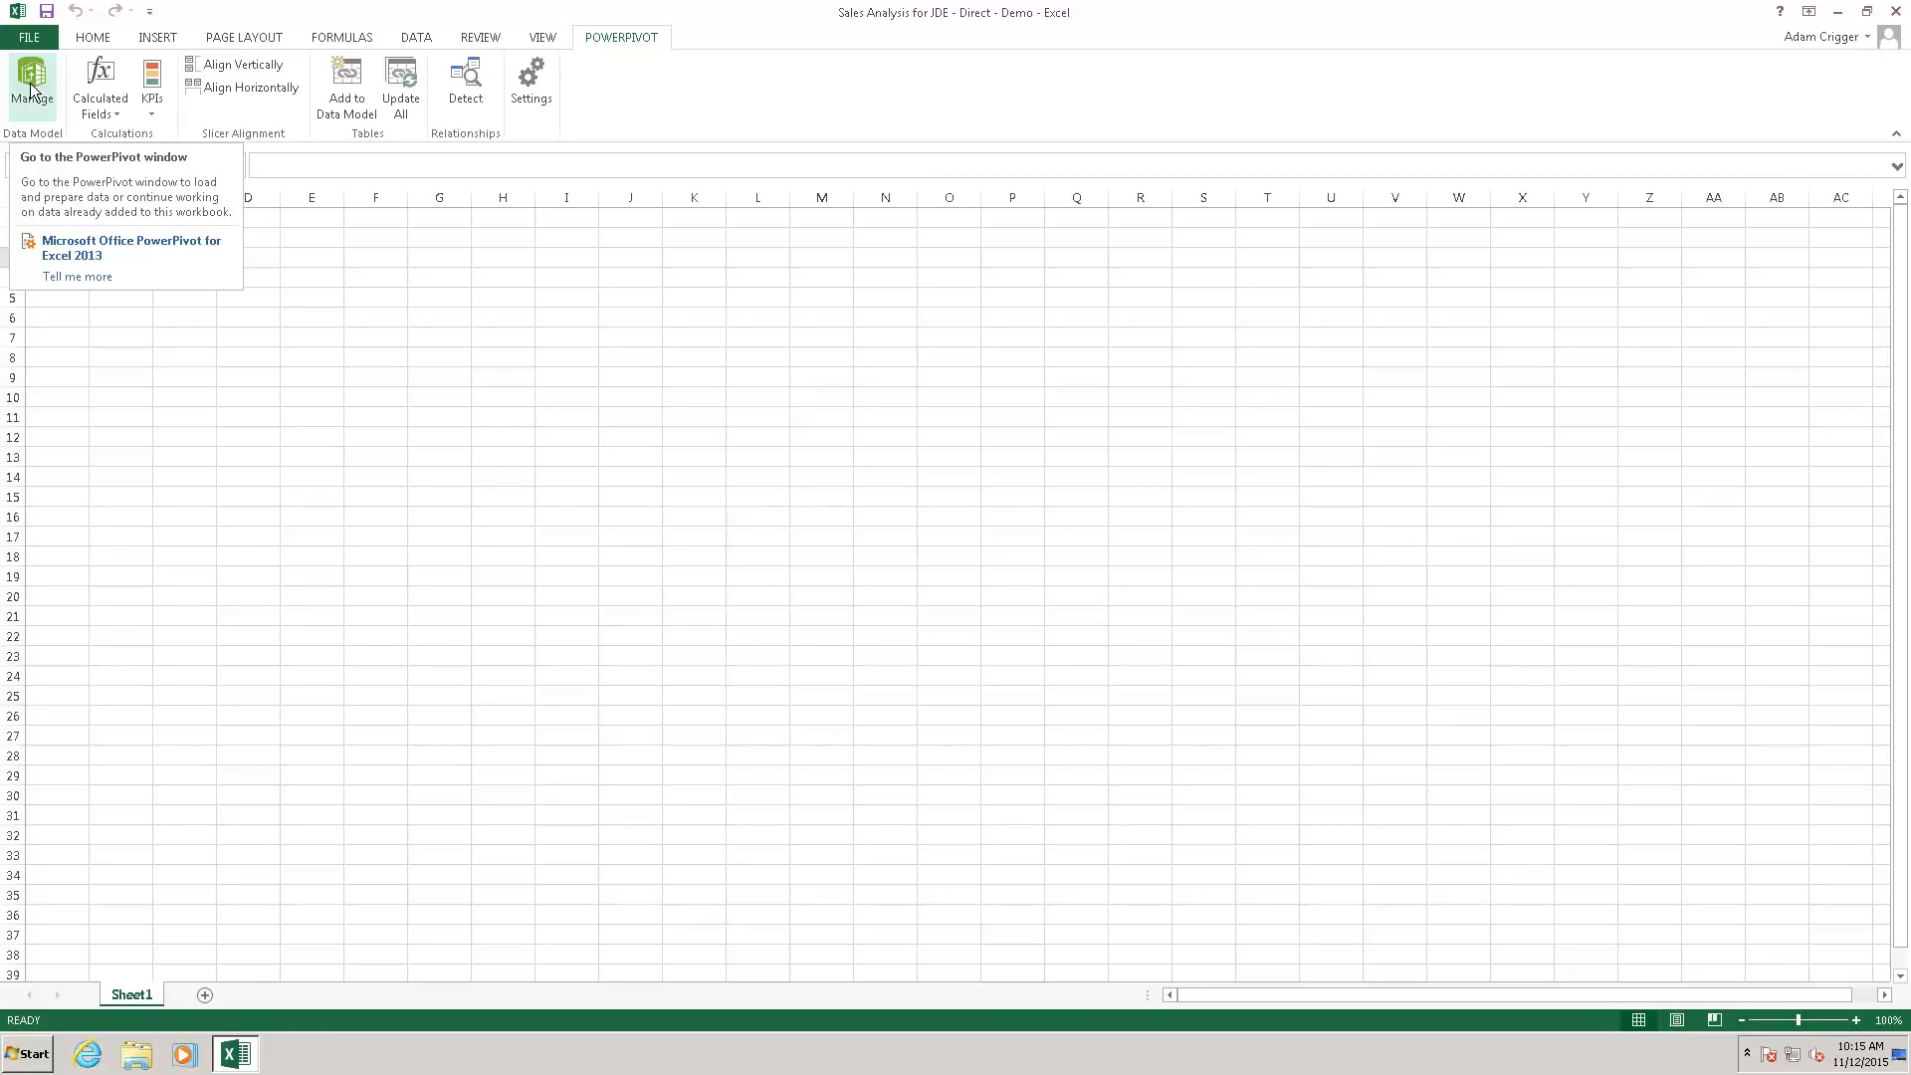
click(191, 314)
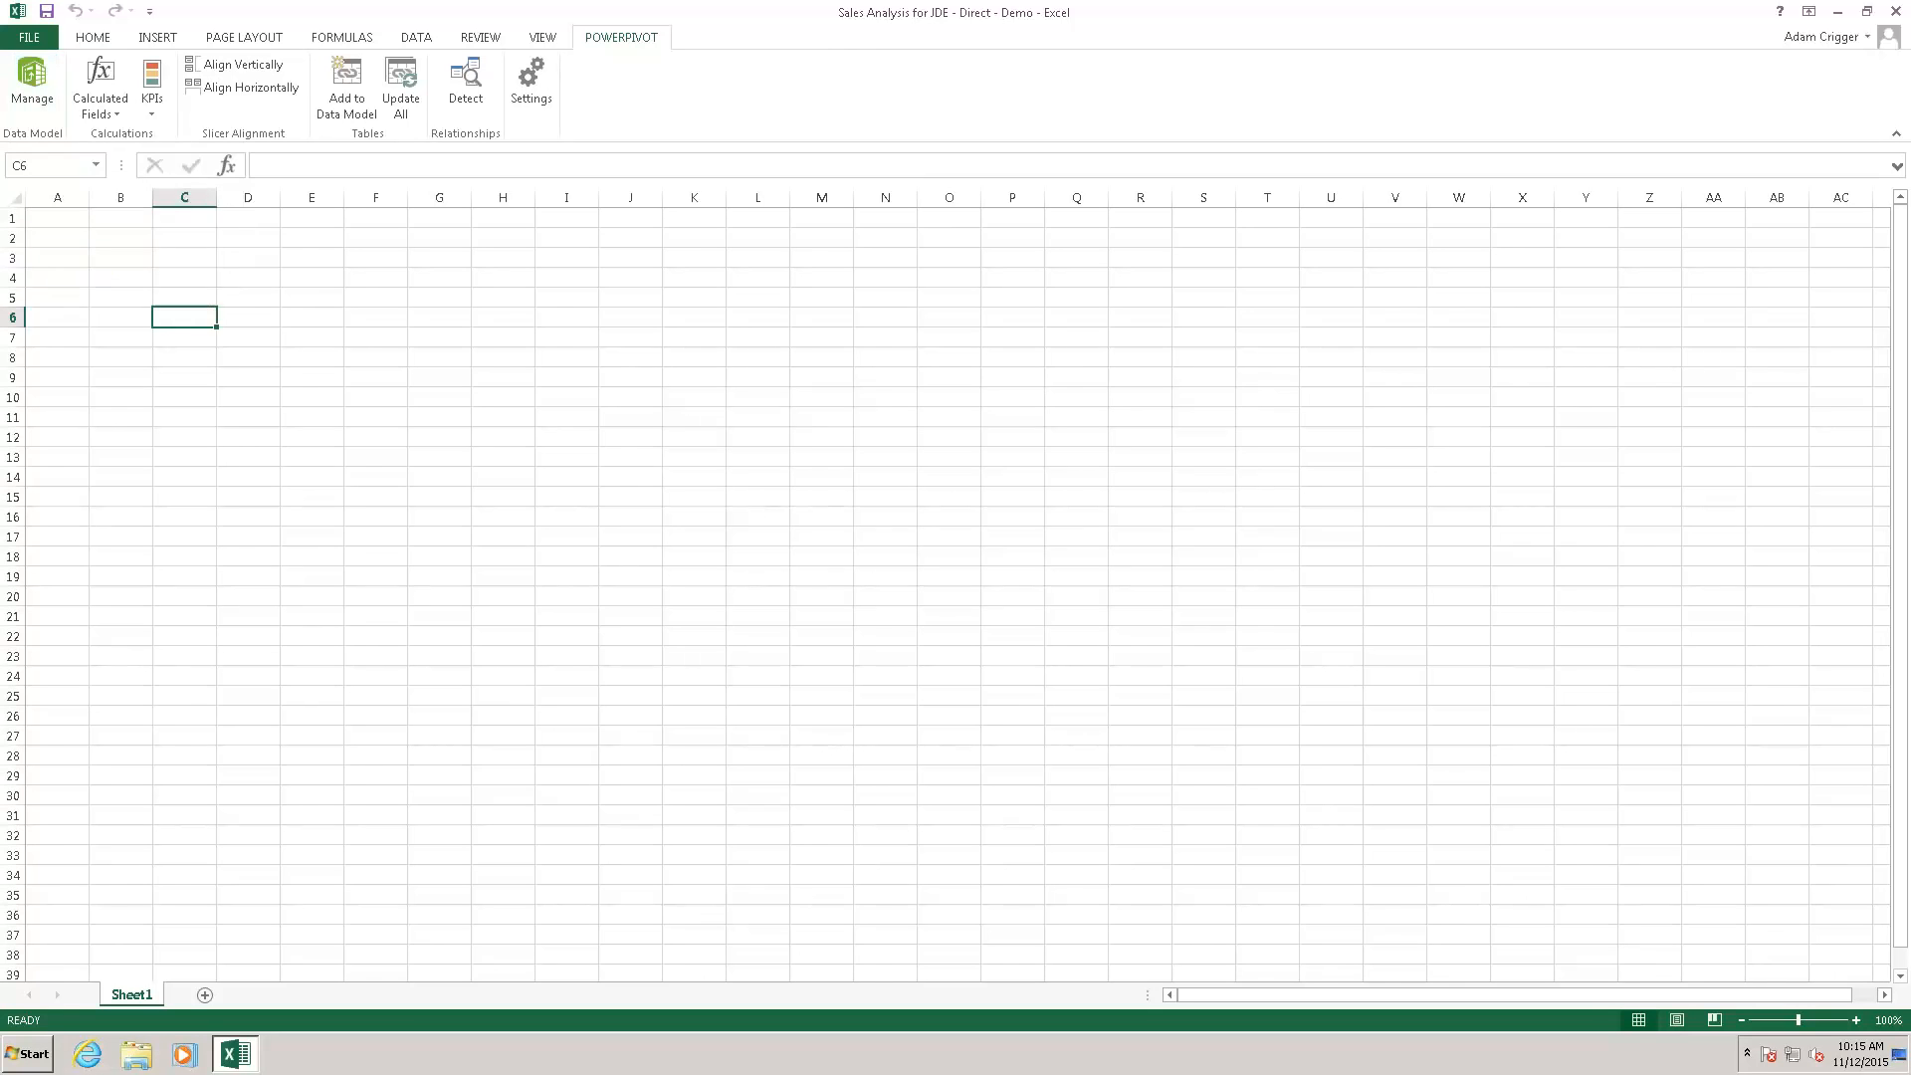
click(256, 309)
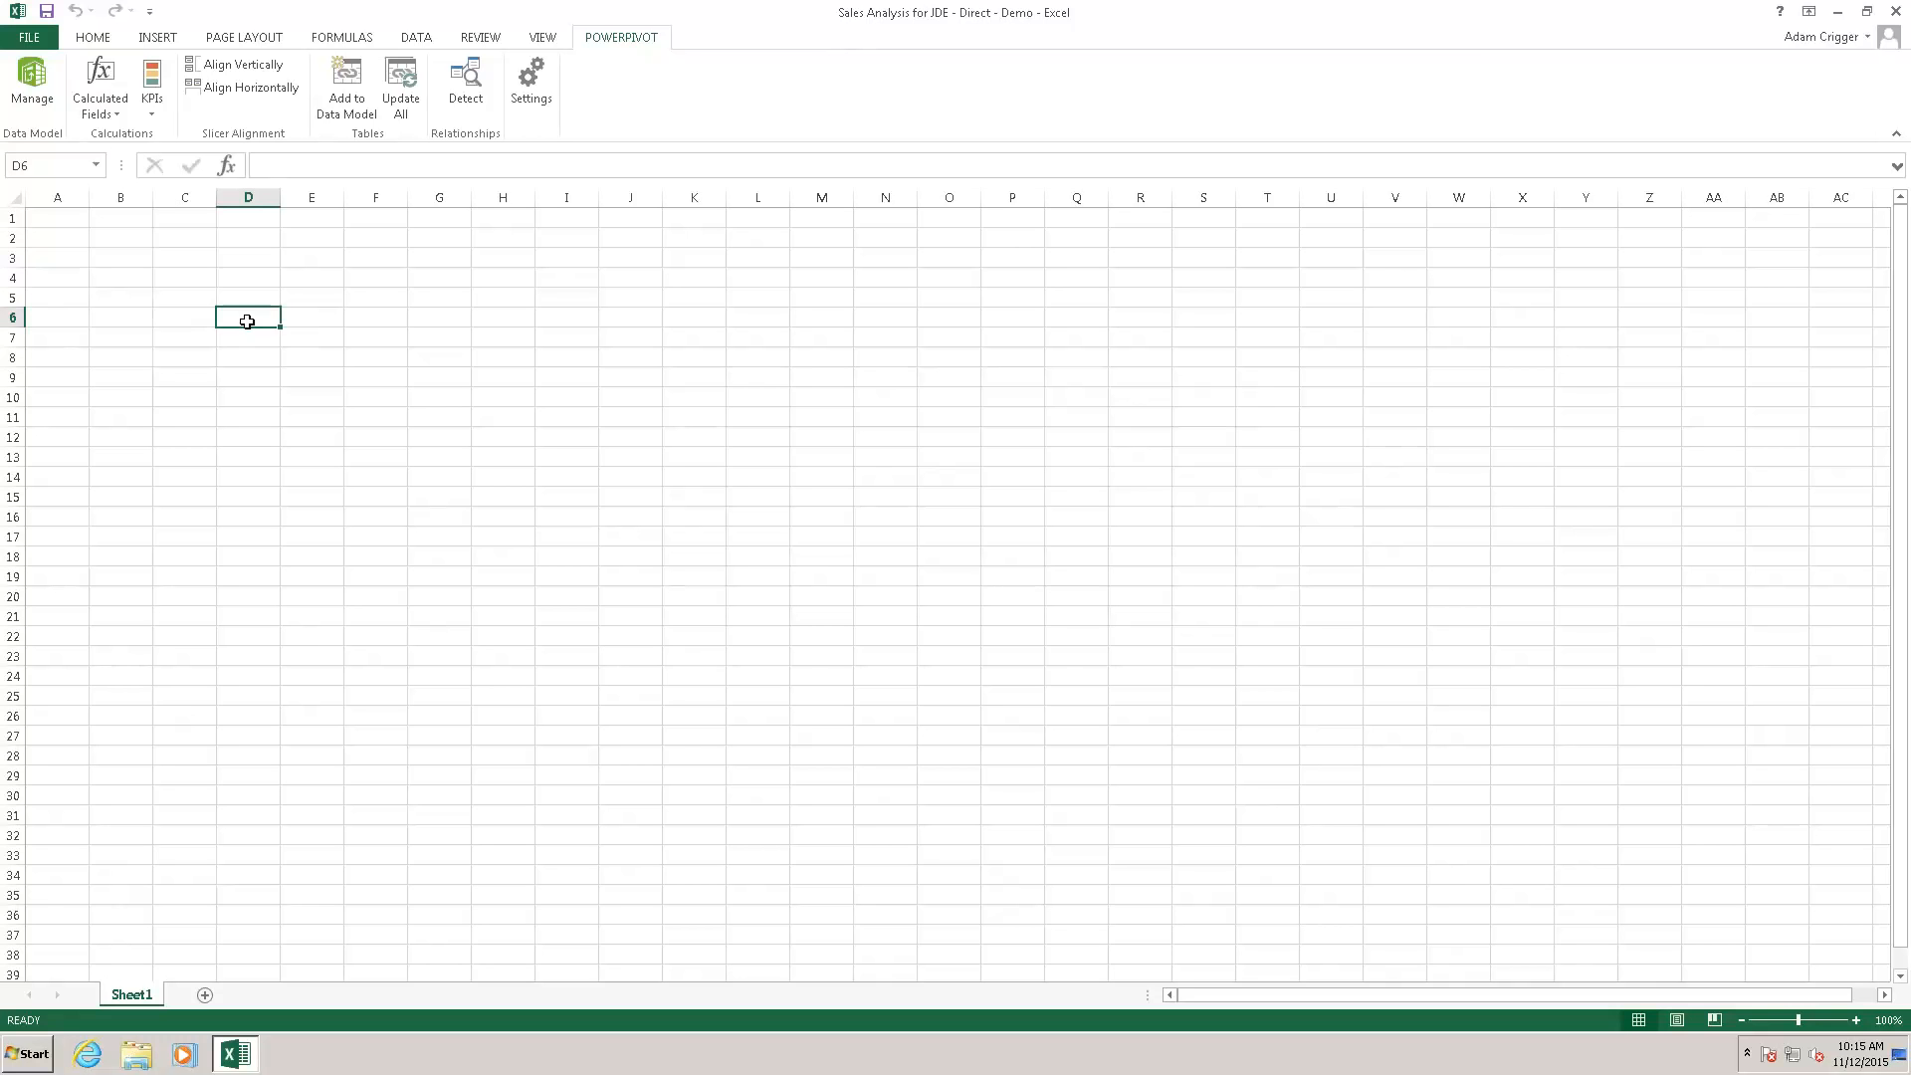
click(159, 38)
click(855, 100)
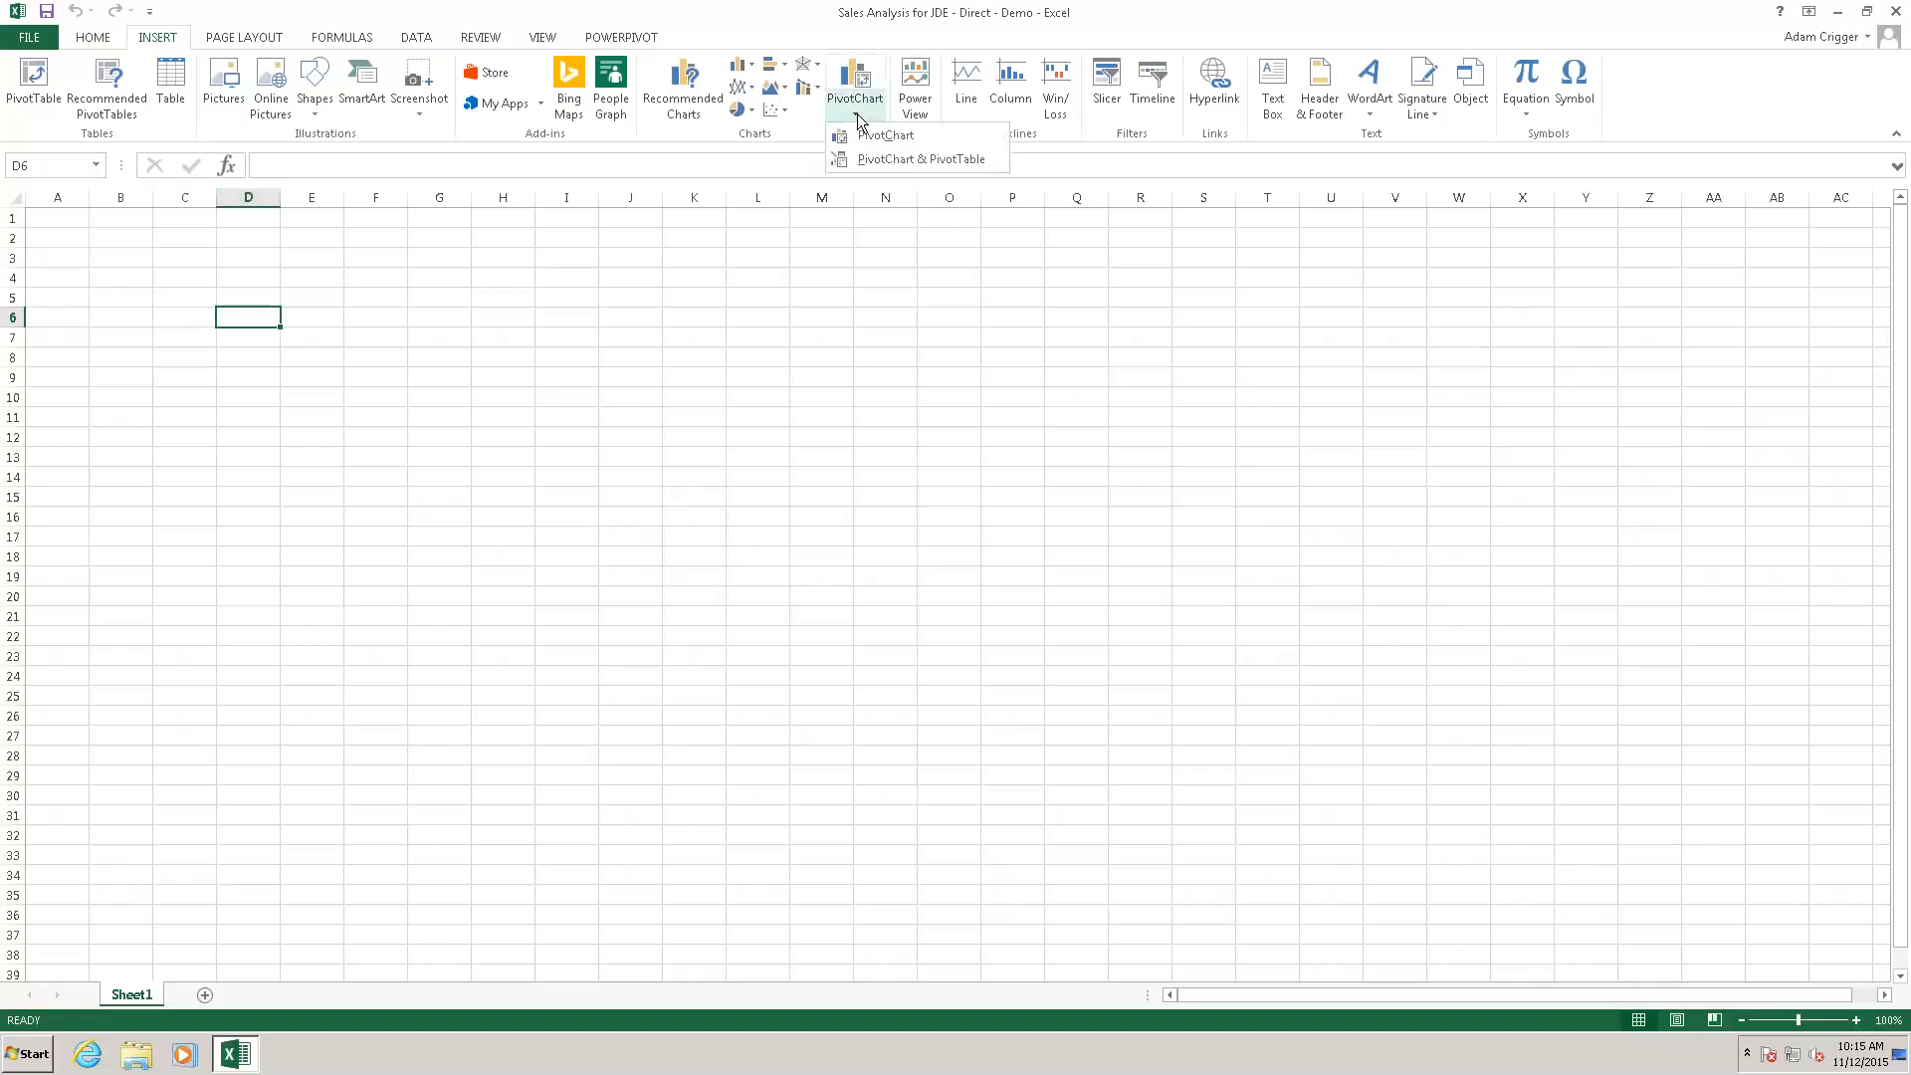
click(897, 159)
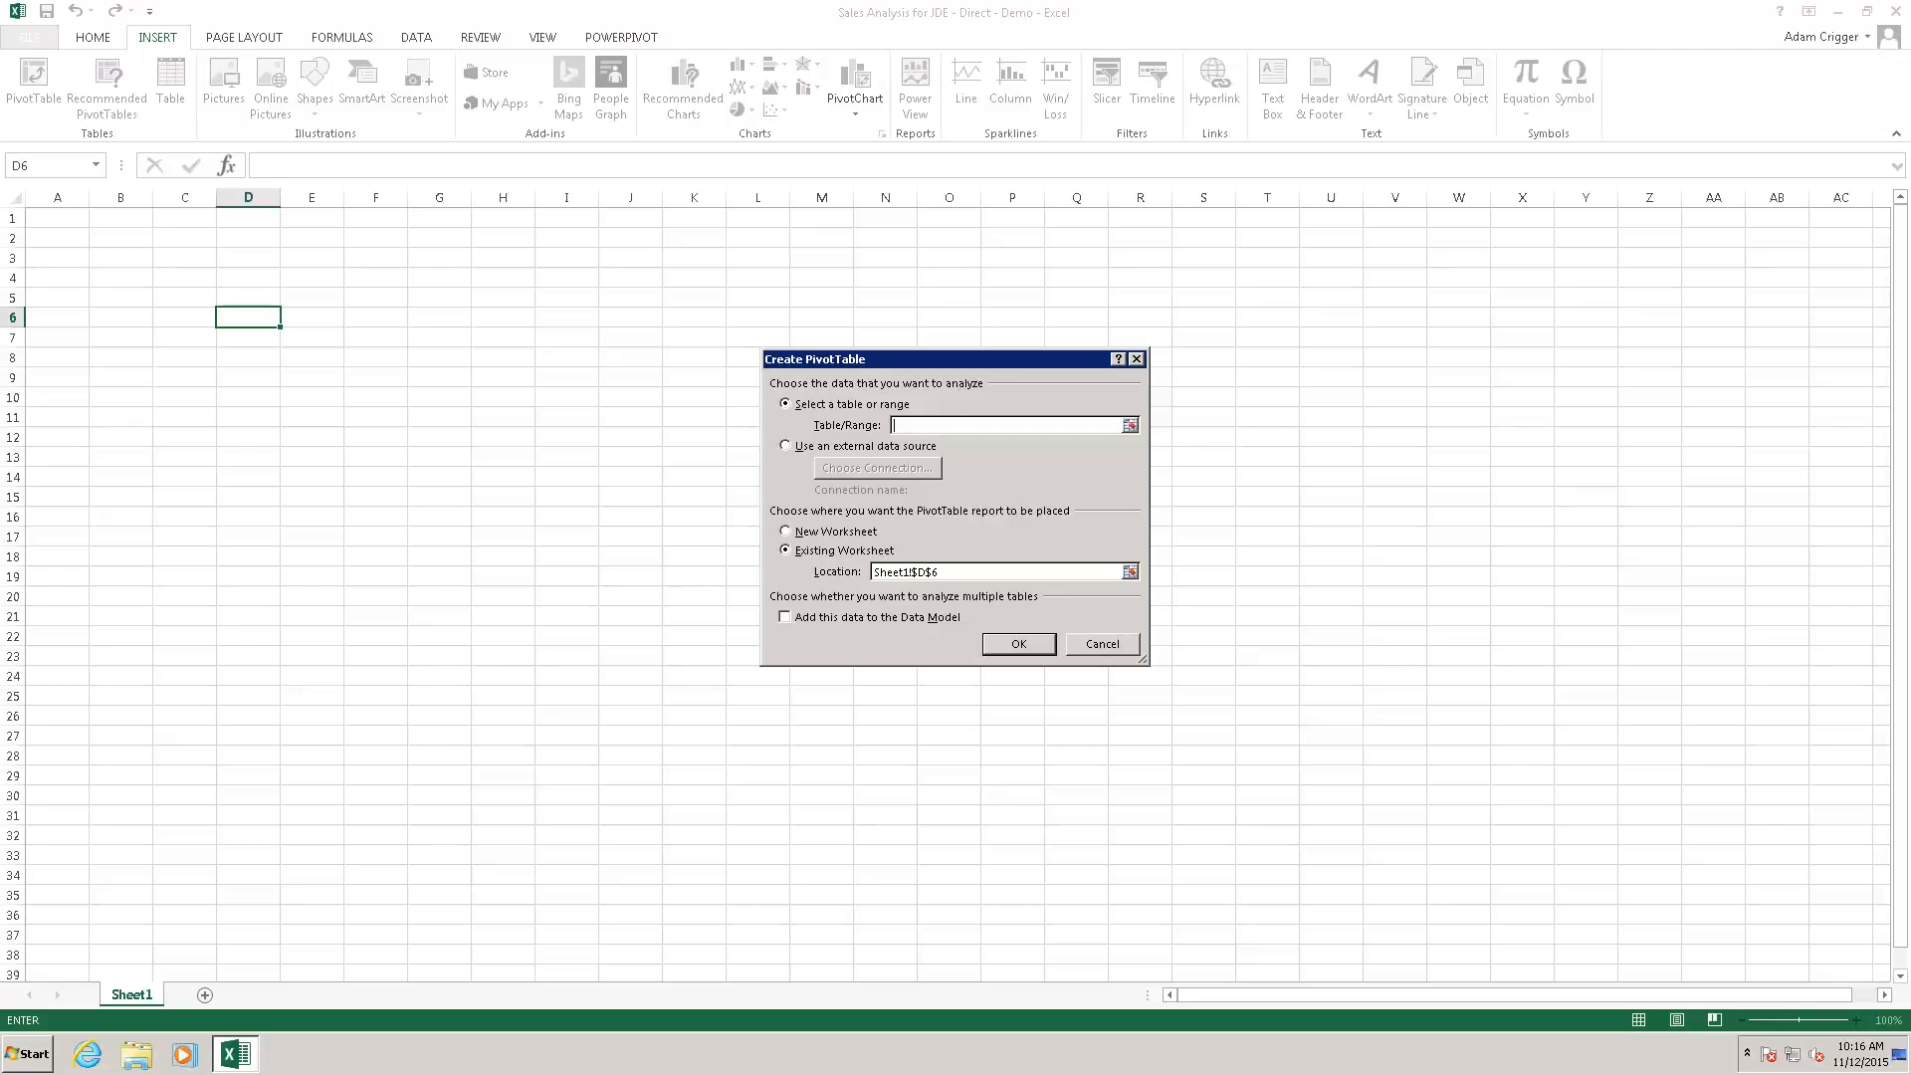
click(786, 445)
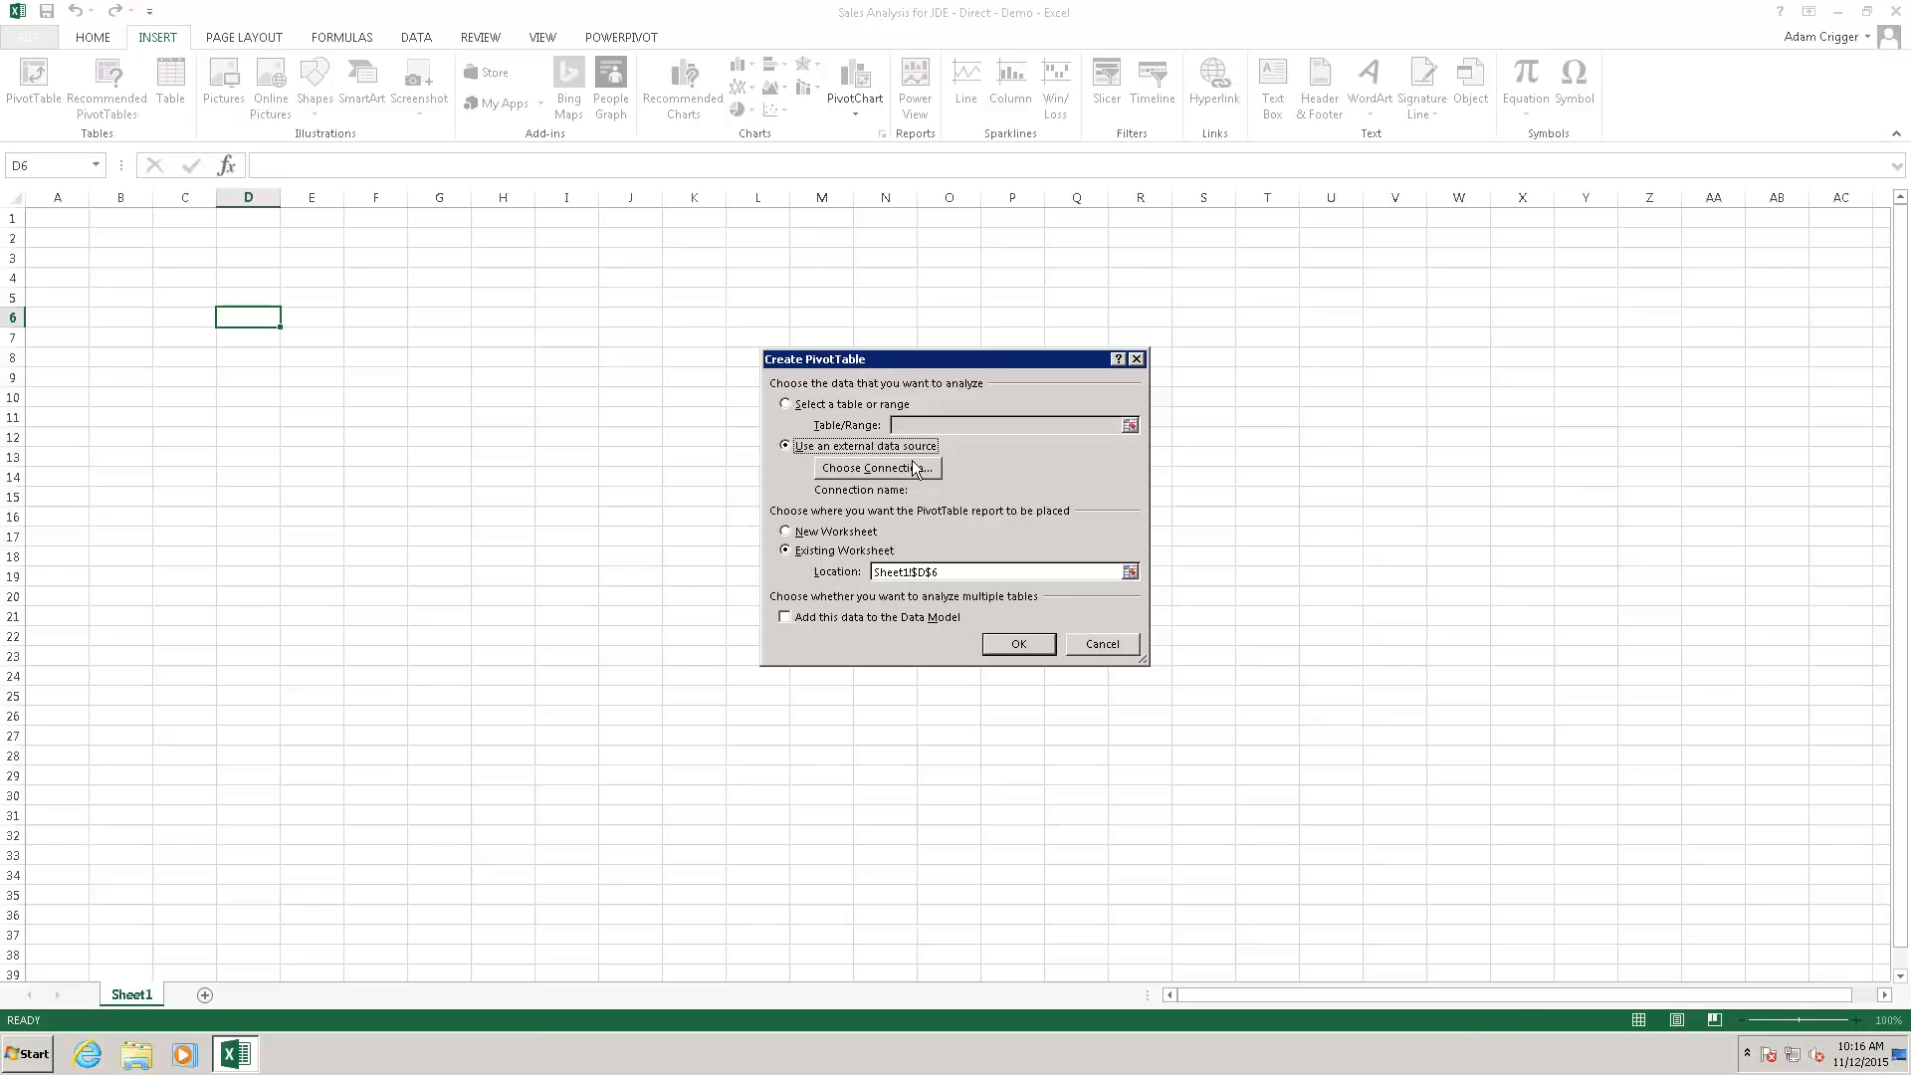
click(882, 468)
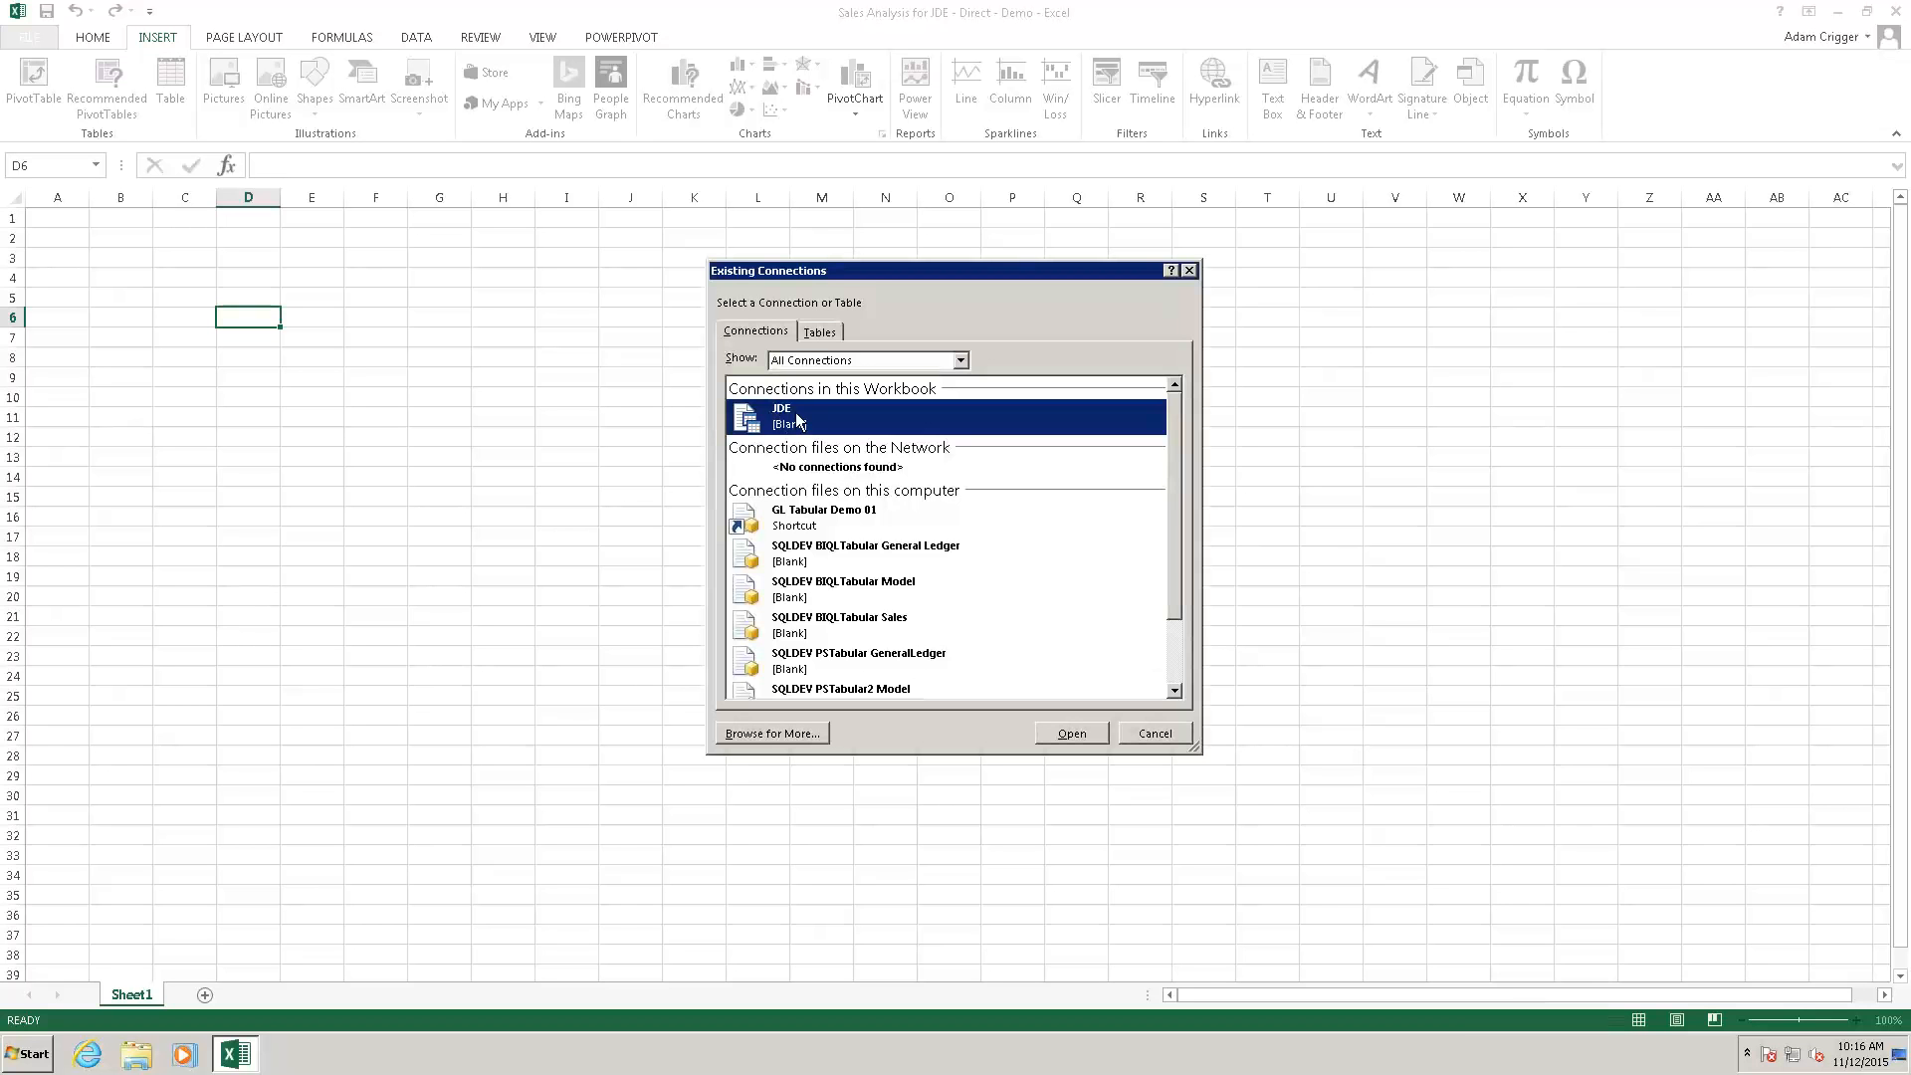
click(1067, 732)
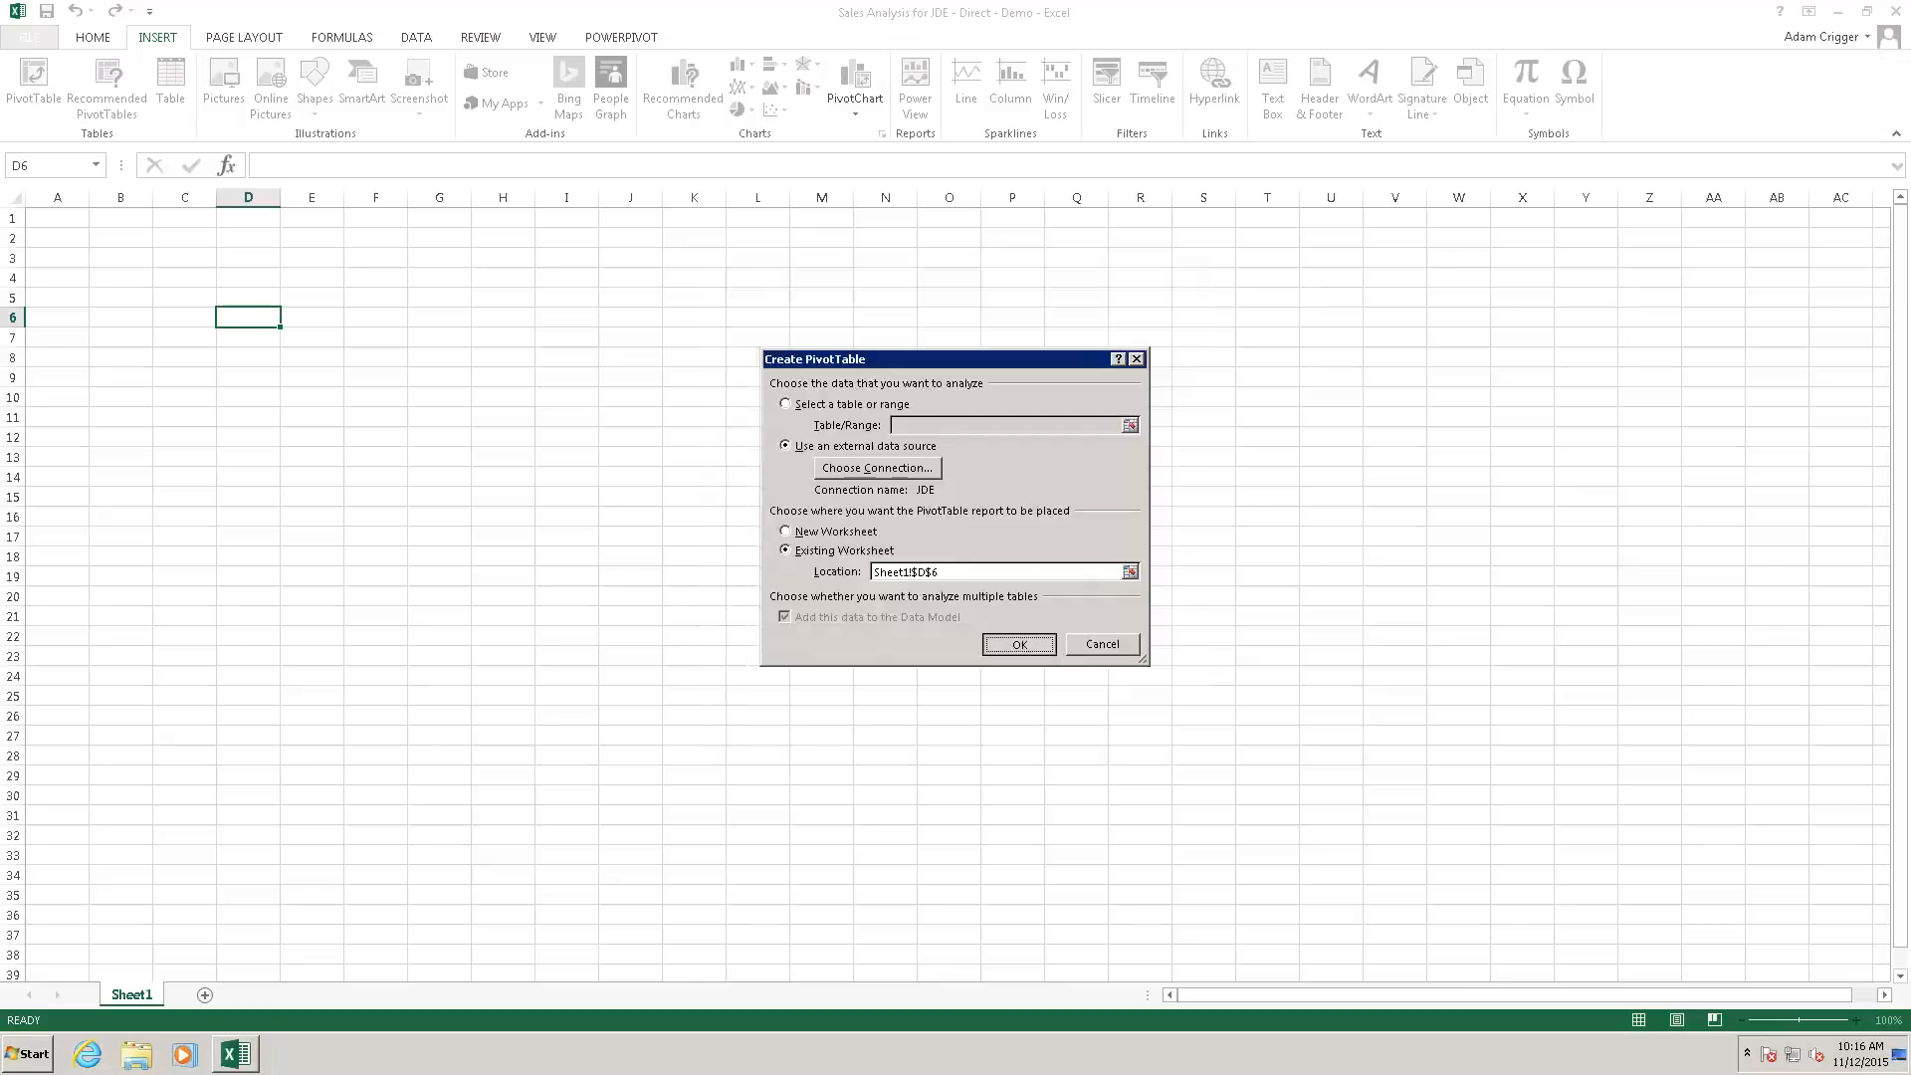
click(1035, 641)
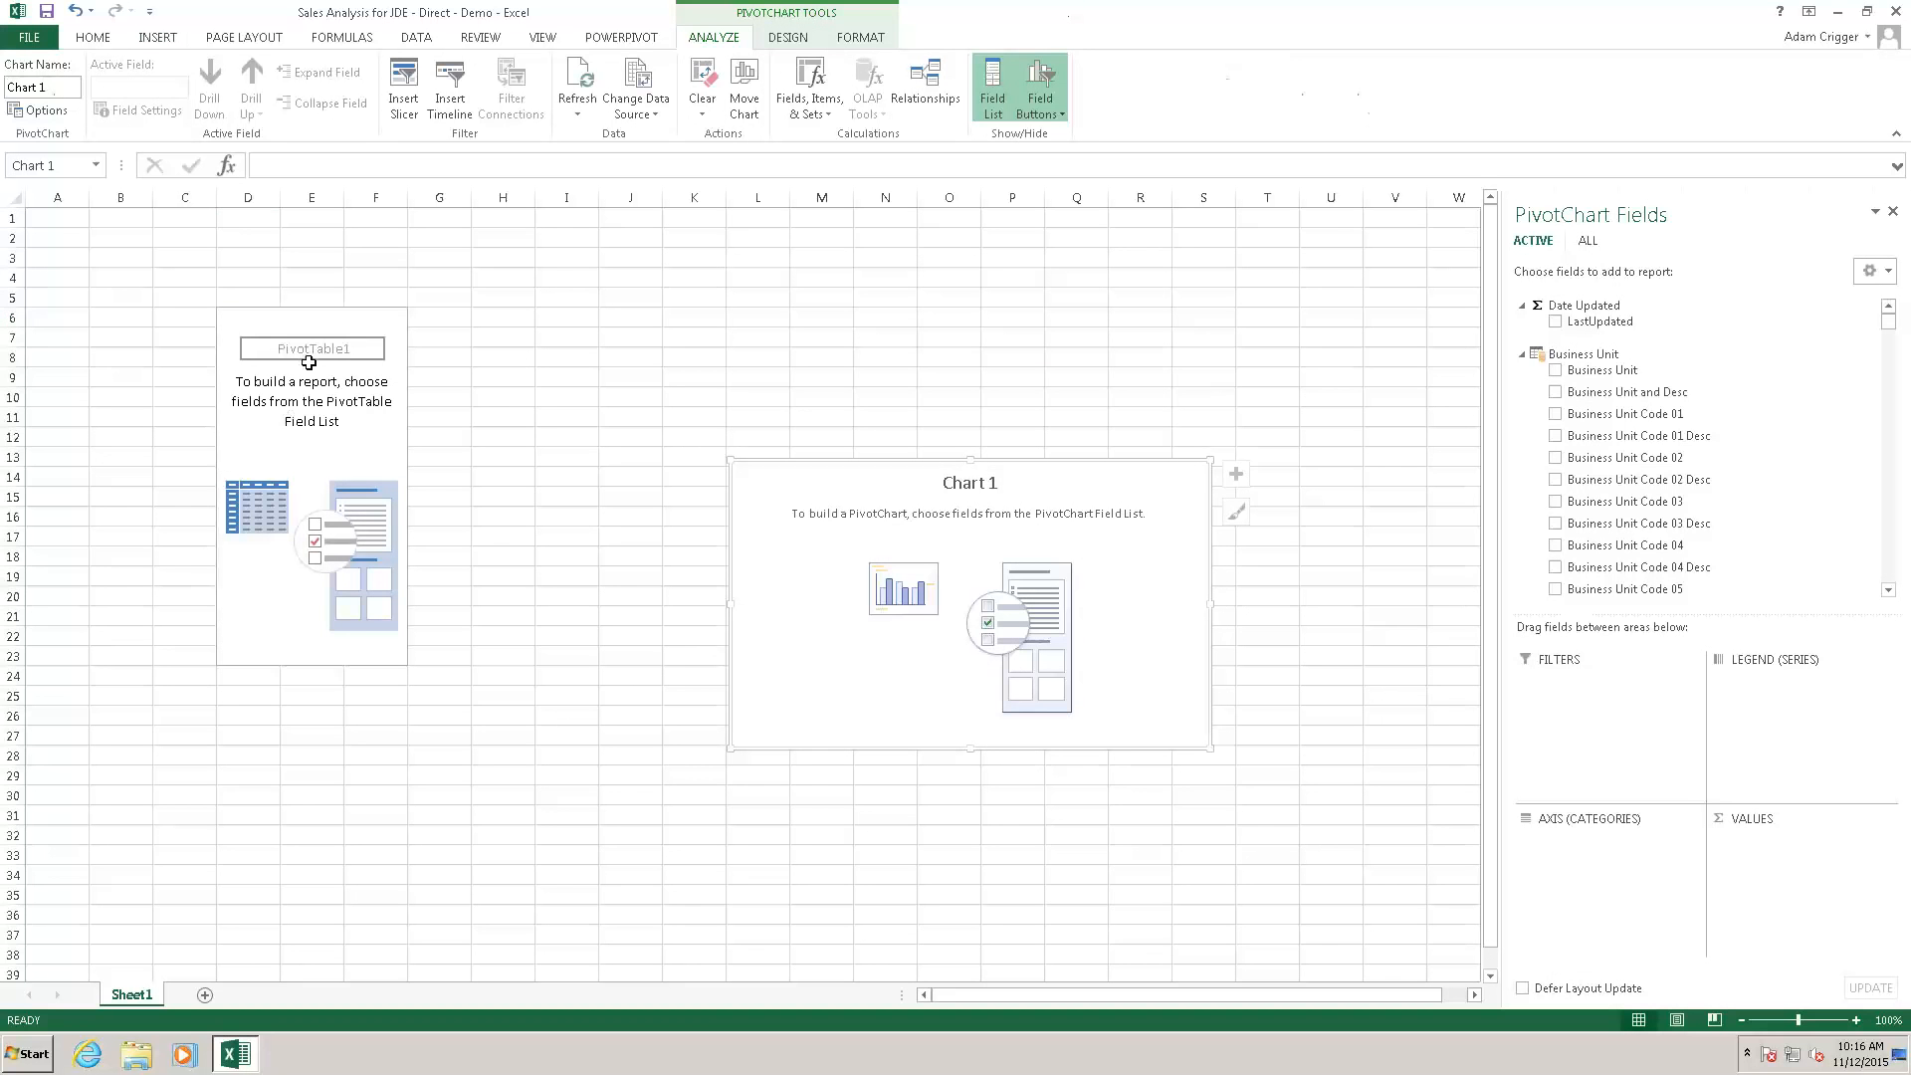
Show all data model tables in the PivotTable's field list and look through the Sales table's fields.
click(240, 320)
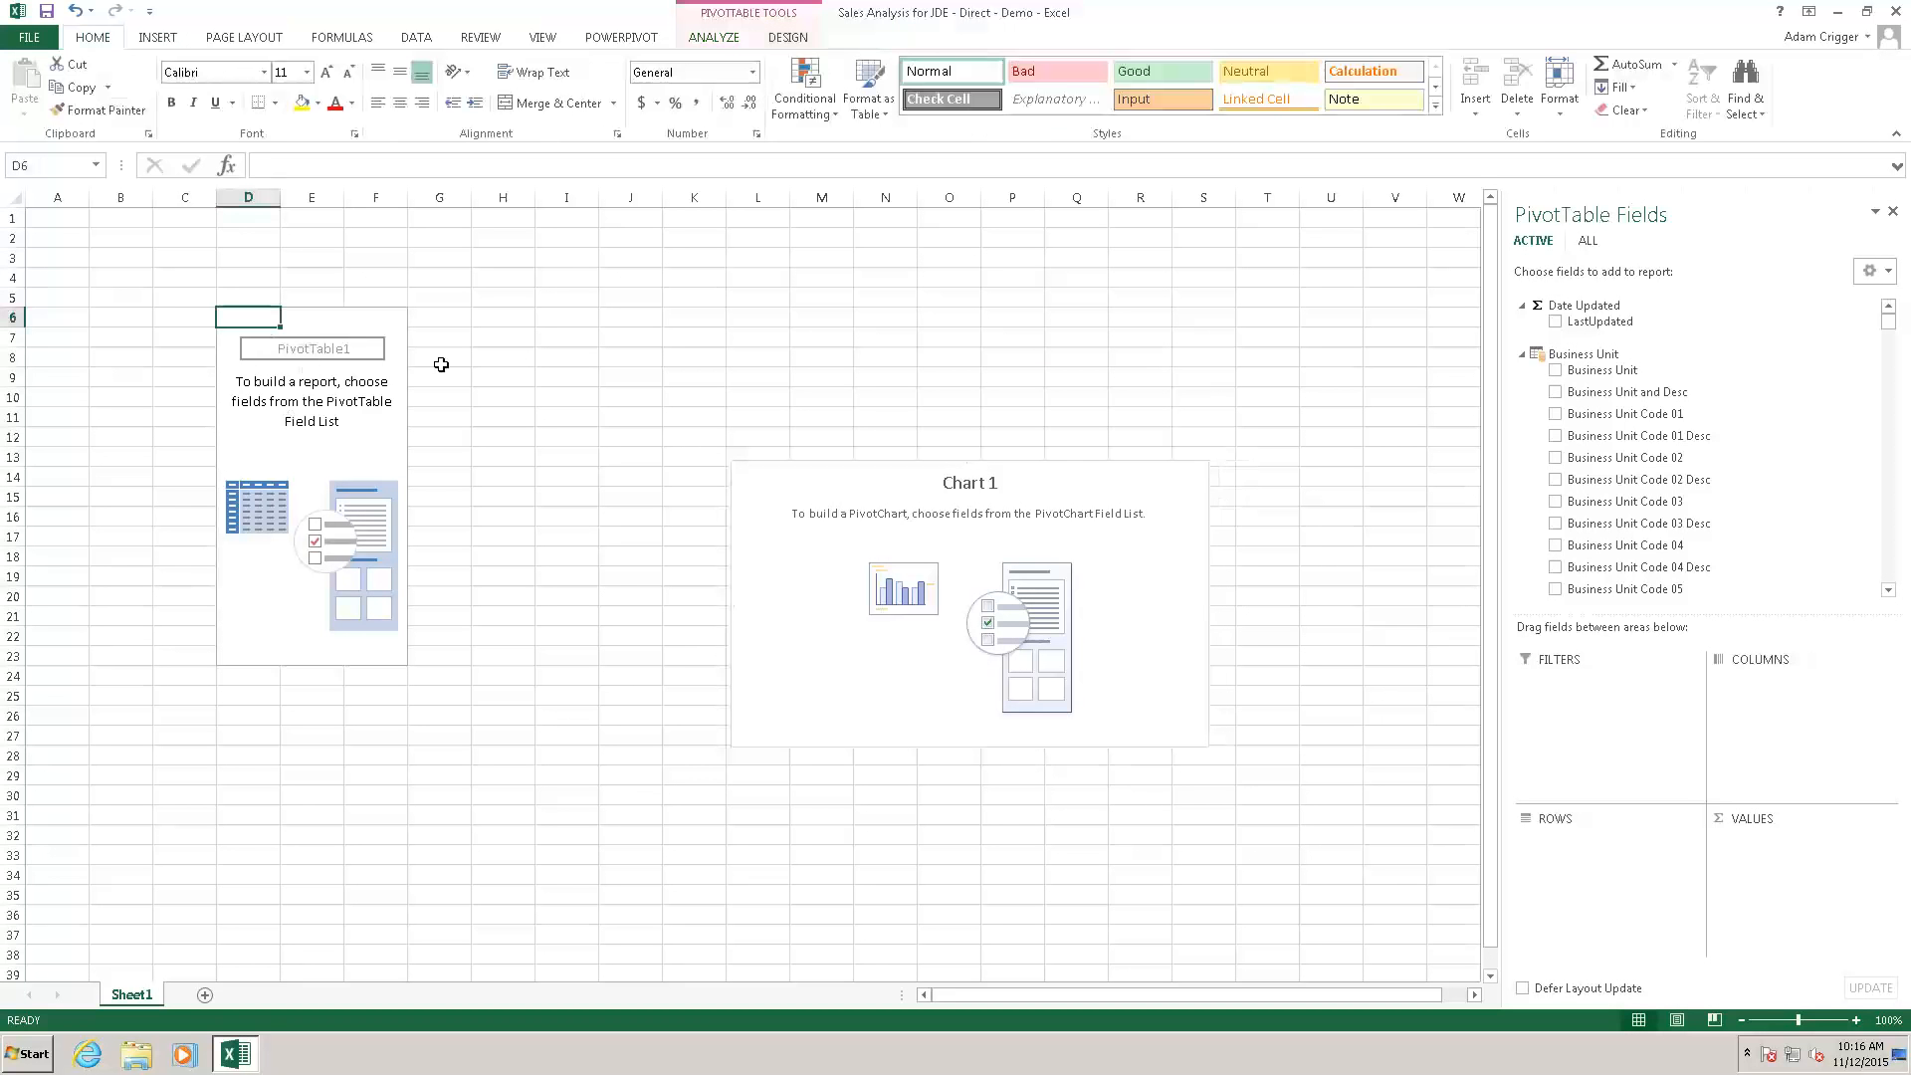
click(1588, 244)
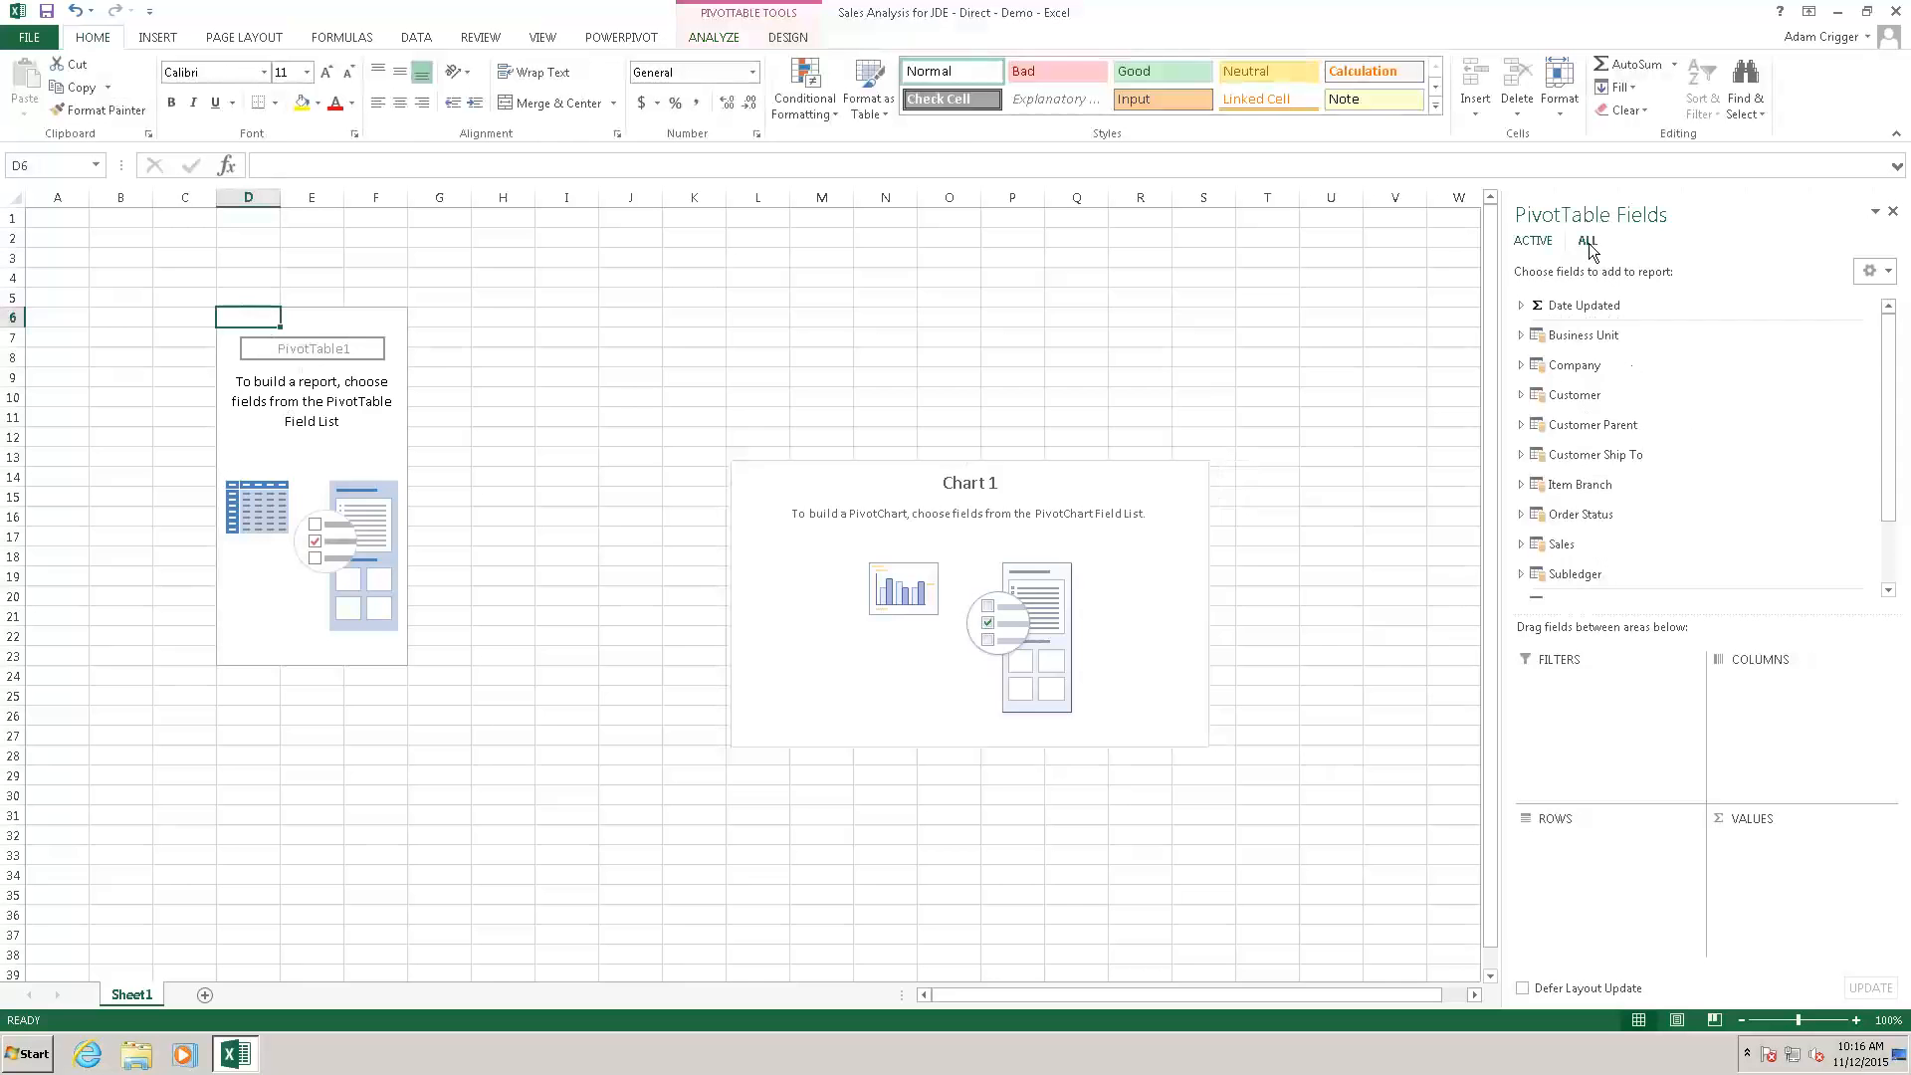
scroll(1578, 511, down, 5)
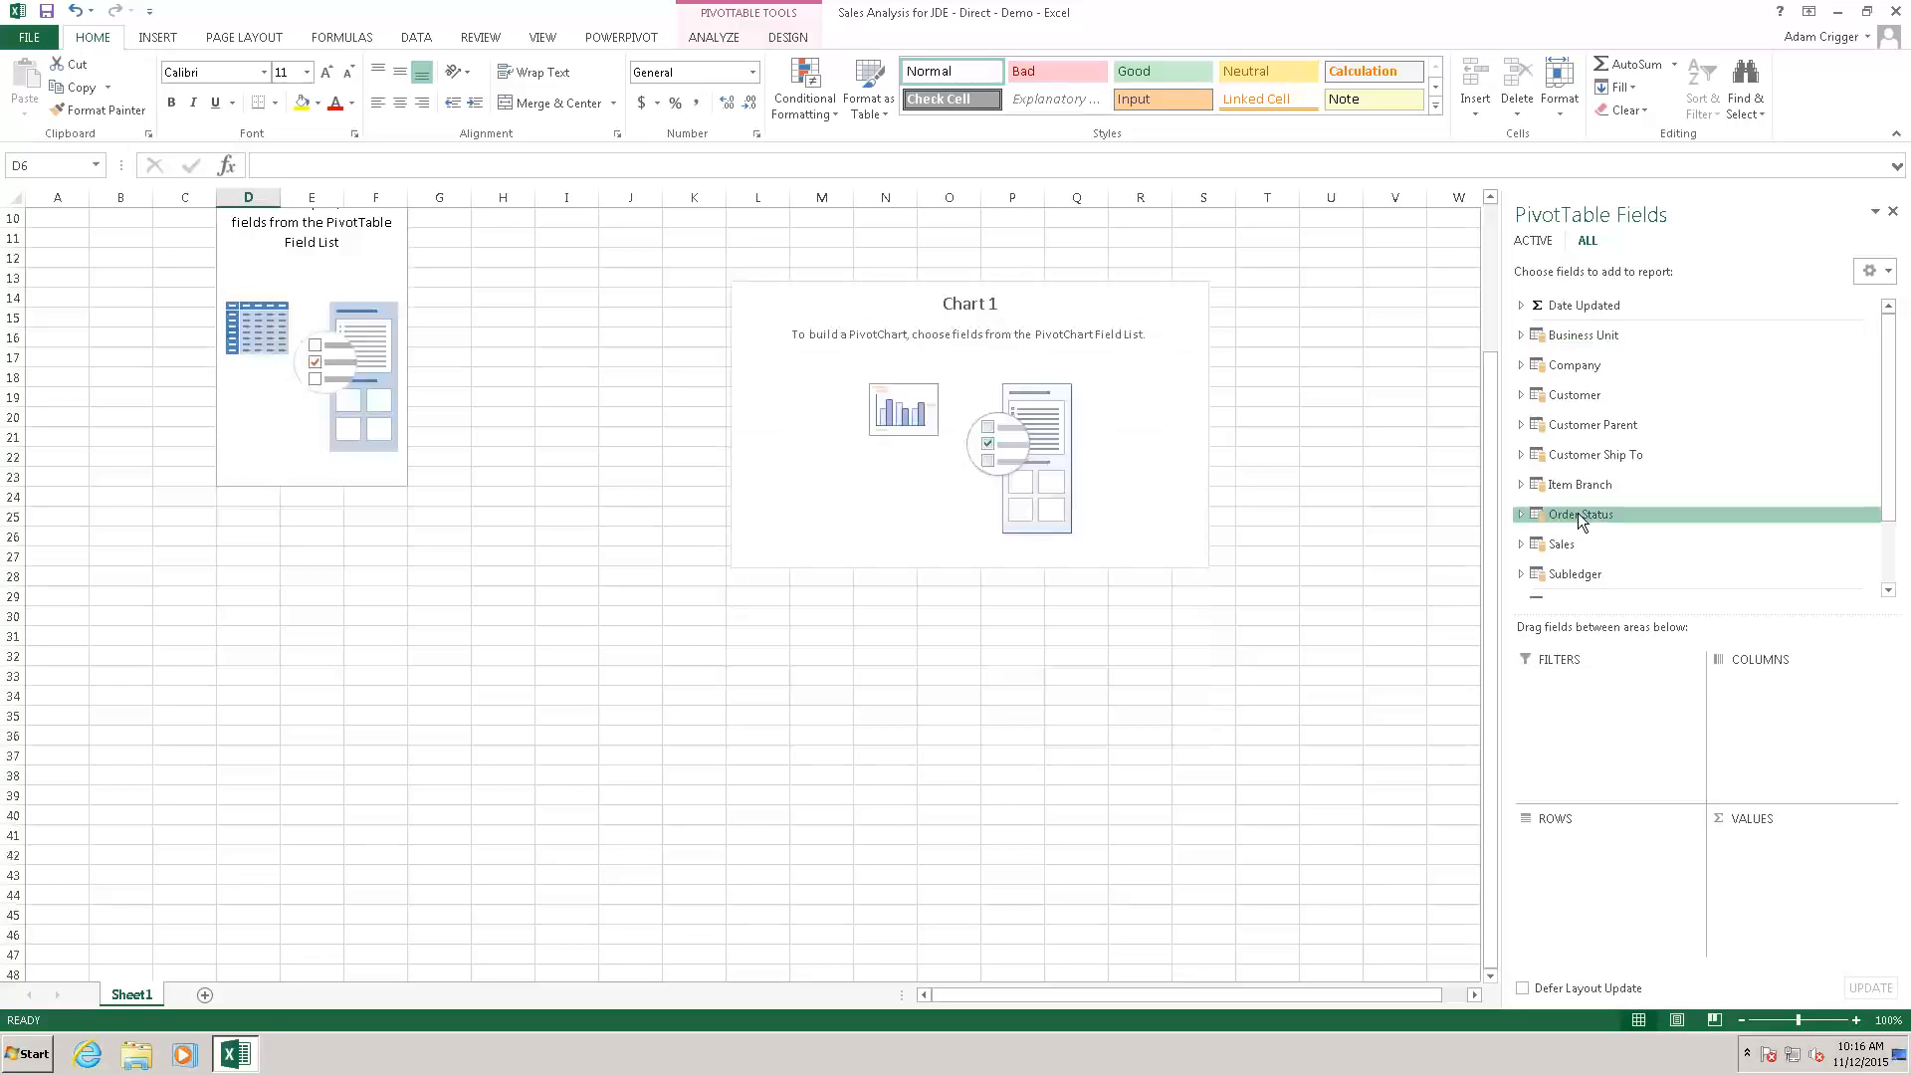
scroll(1579, 514, up, 5)
drag(1888, 378, 1890, 424)
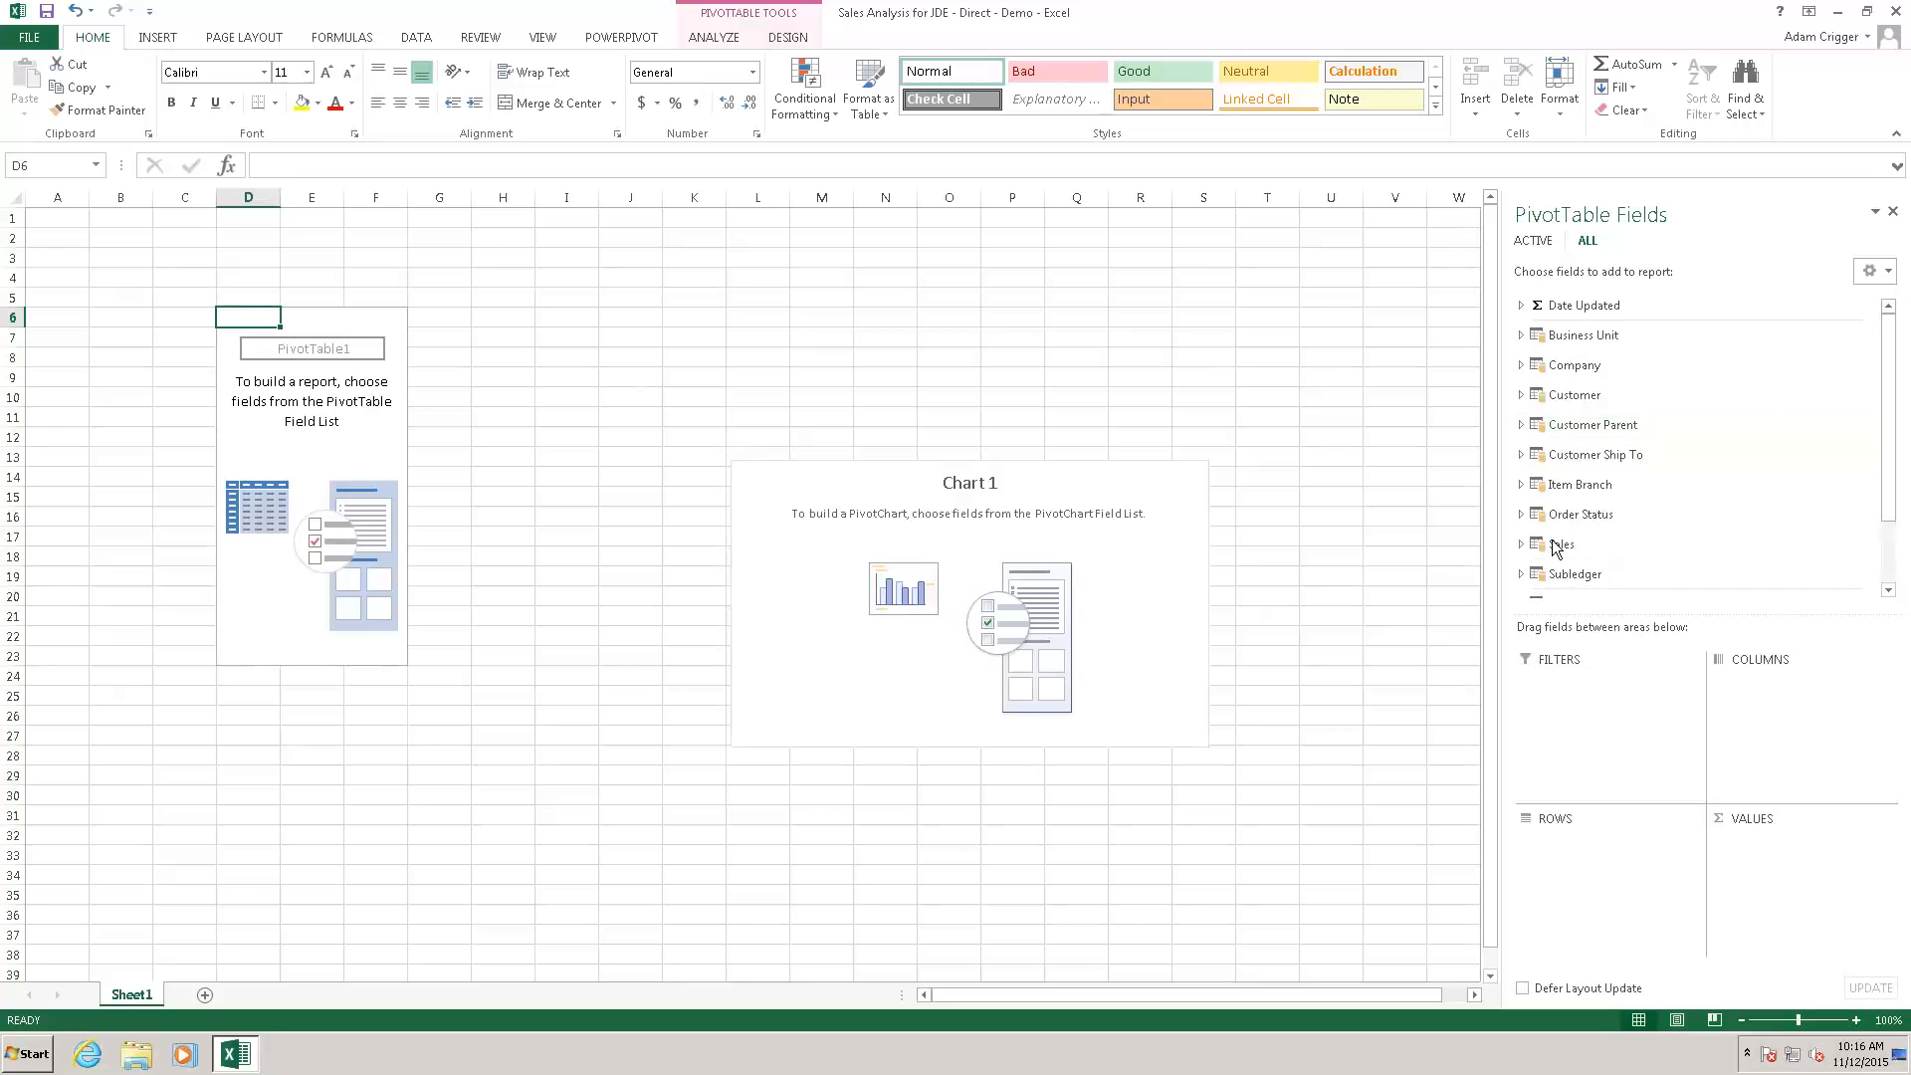
click(1521, 544)
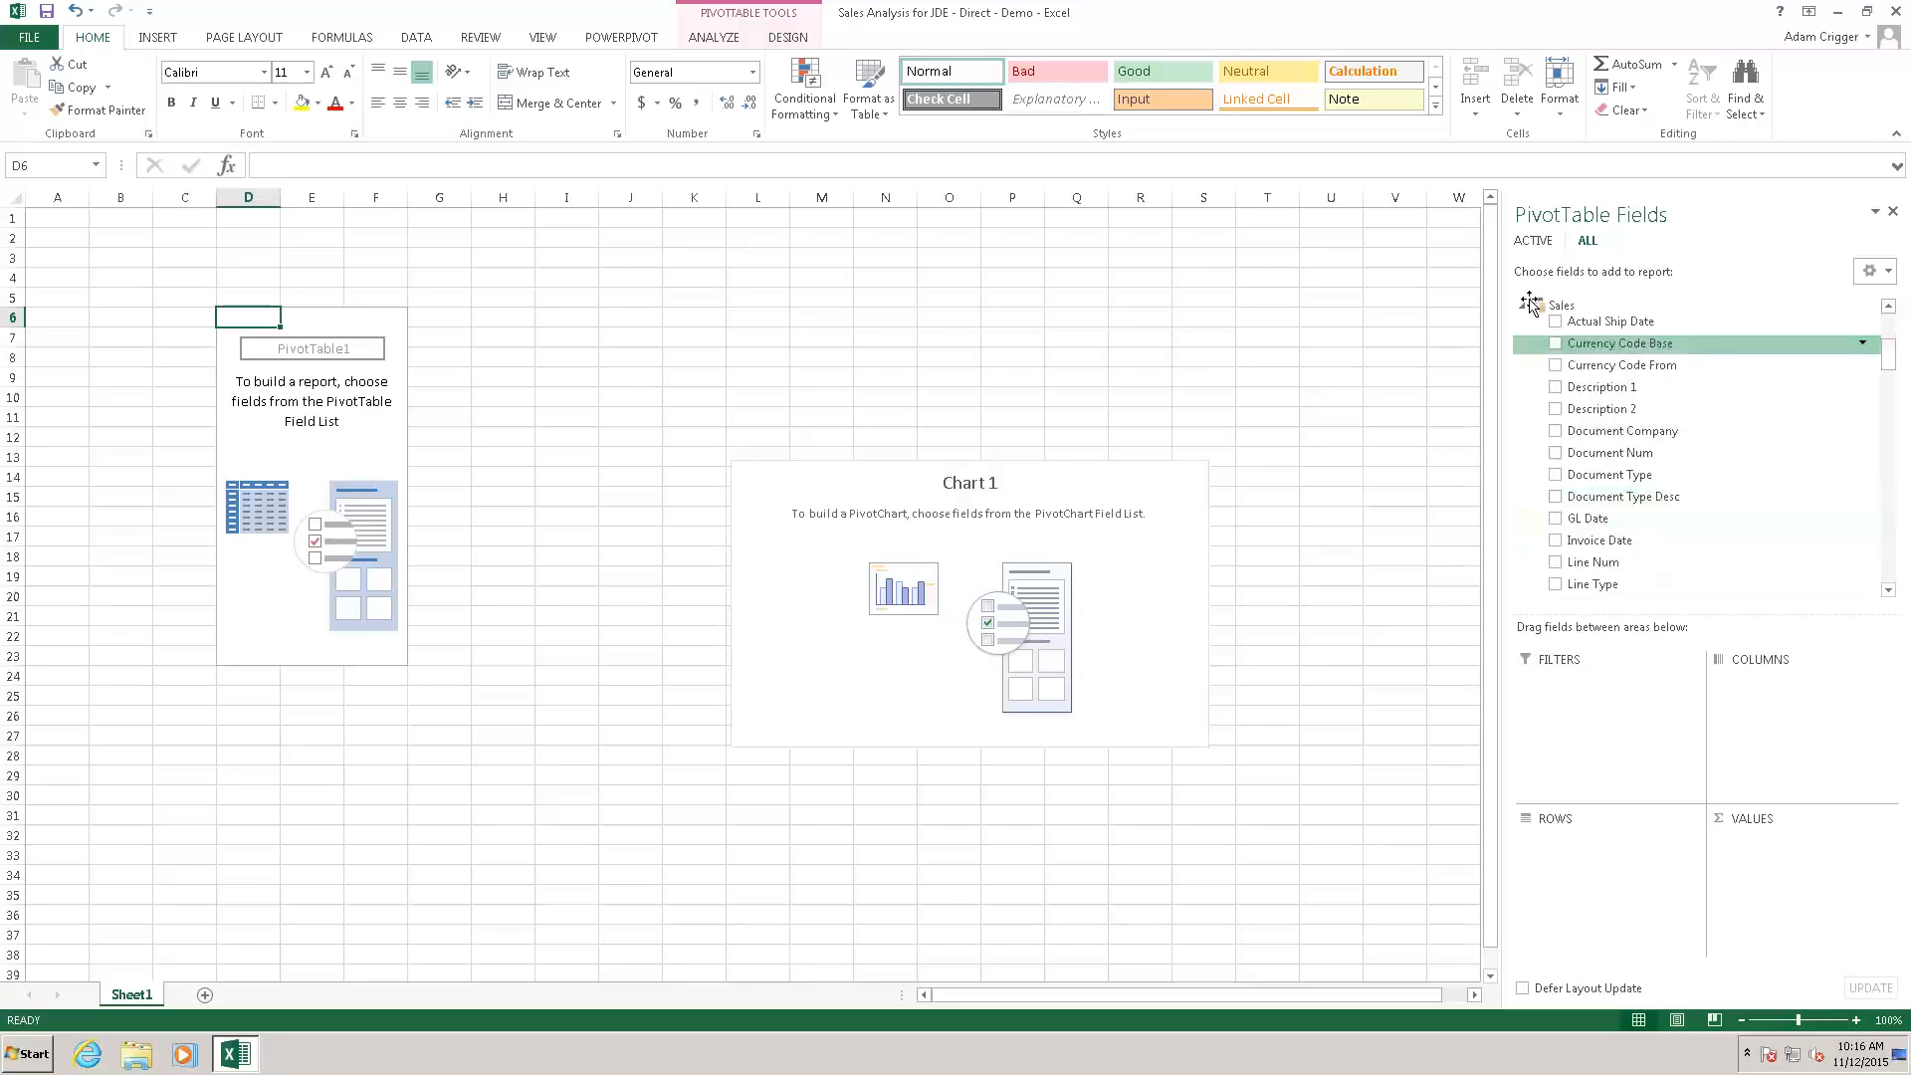
double_click(1632, 304)
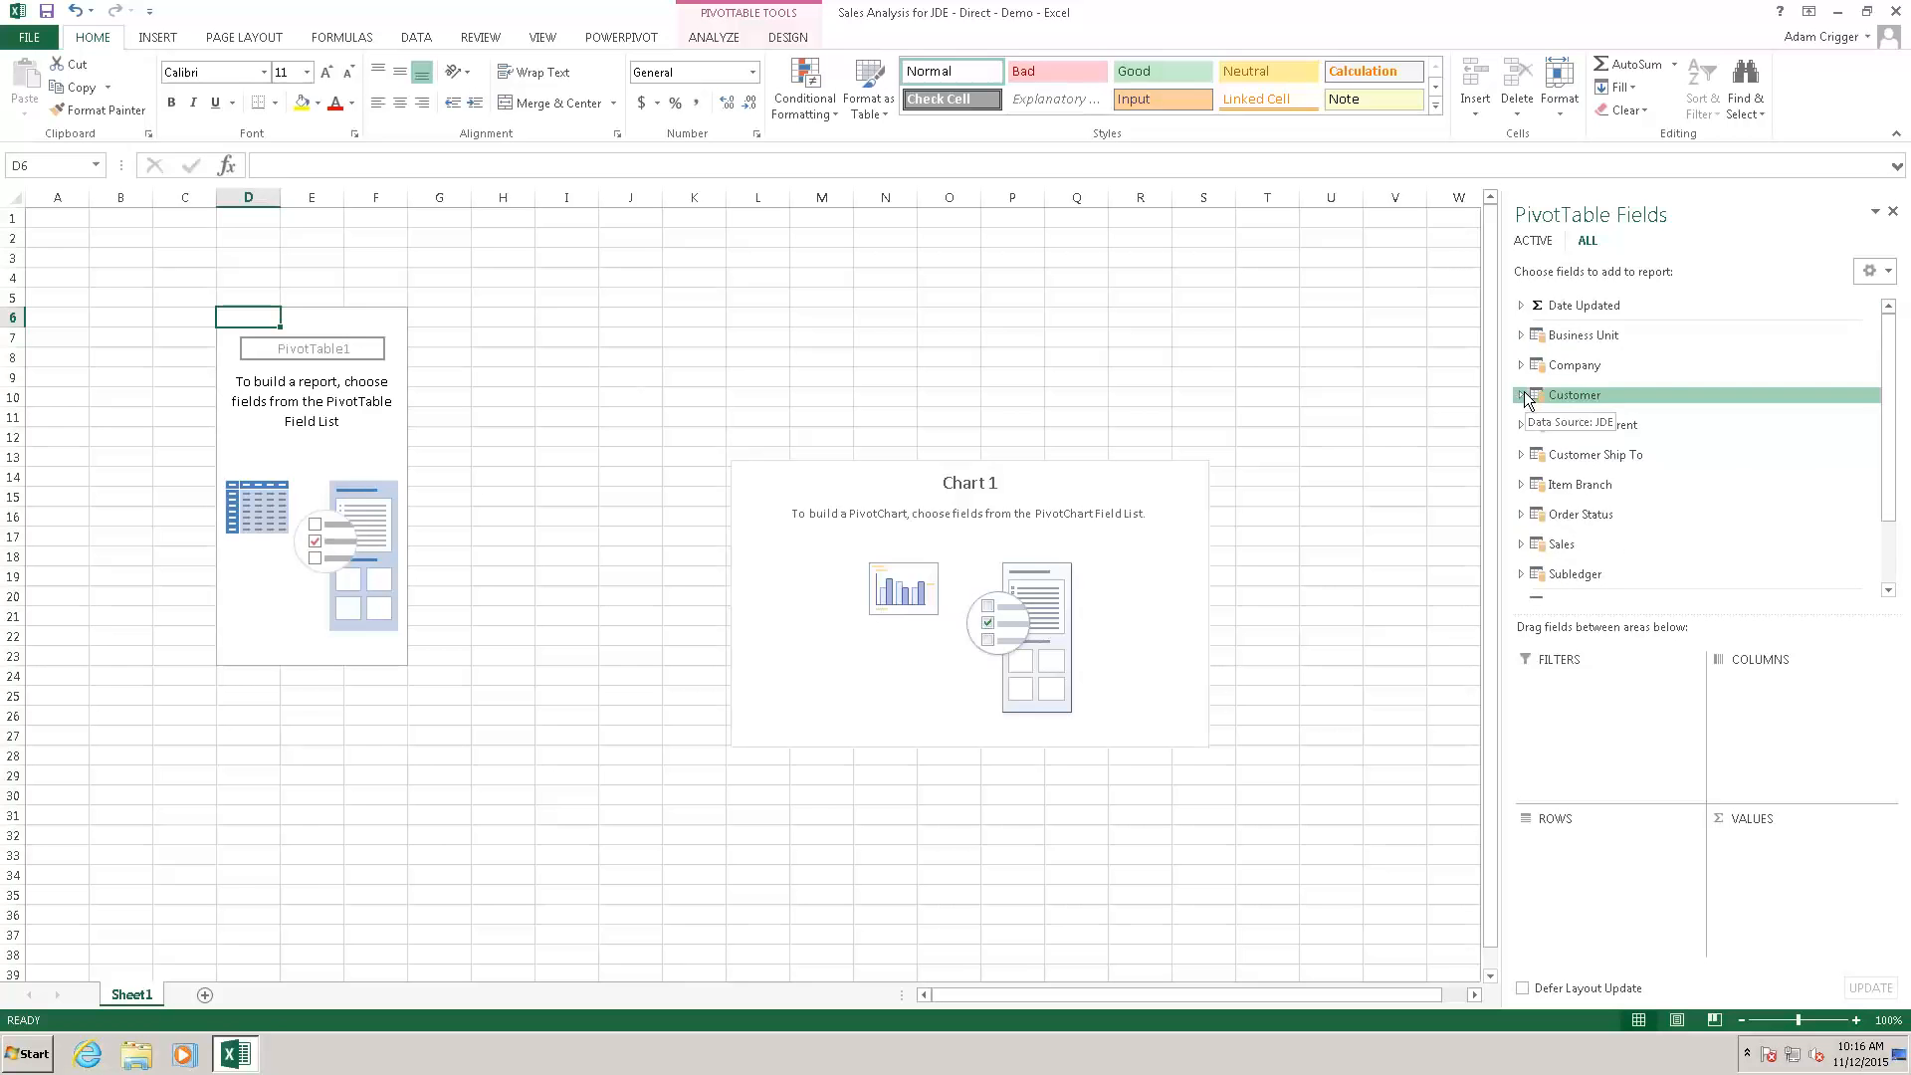
Add Channel Desc from the Customer table to the PivotTable rows, with Product Group Desc from the Item Branch table beneath it.
click(1522, 396)
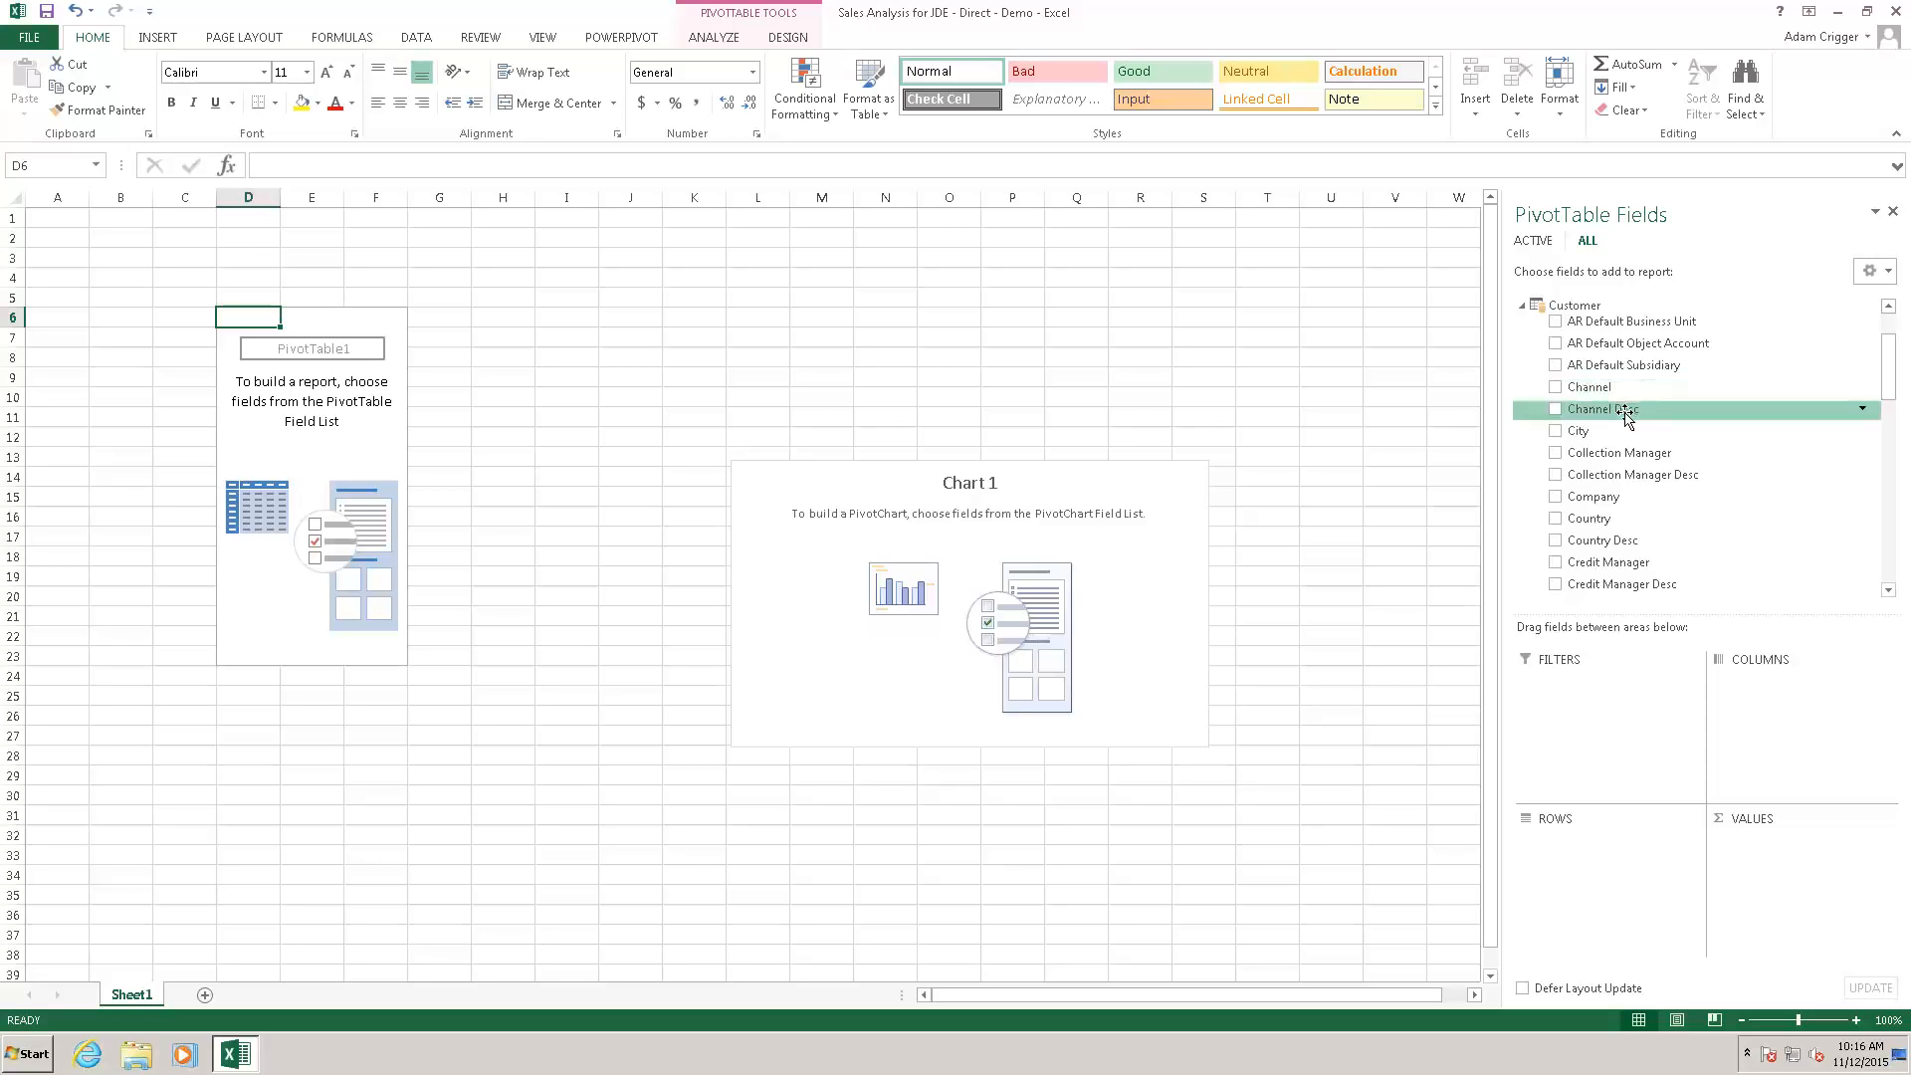
drag(1625, 416, 1604, 861)
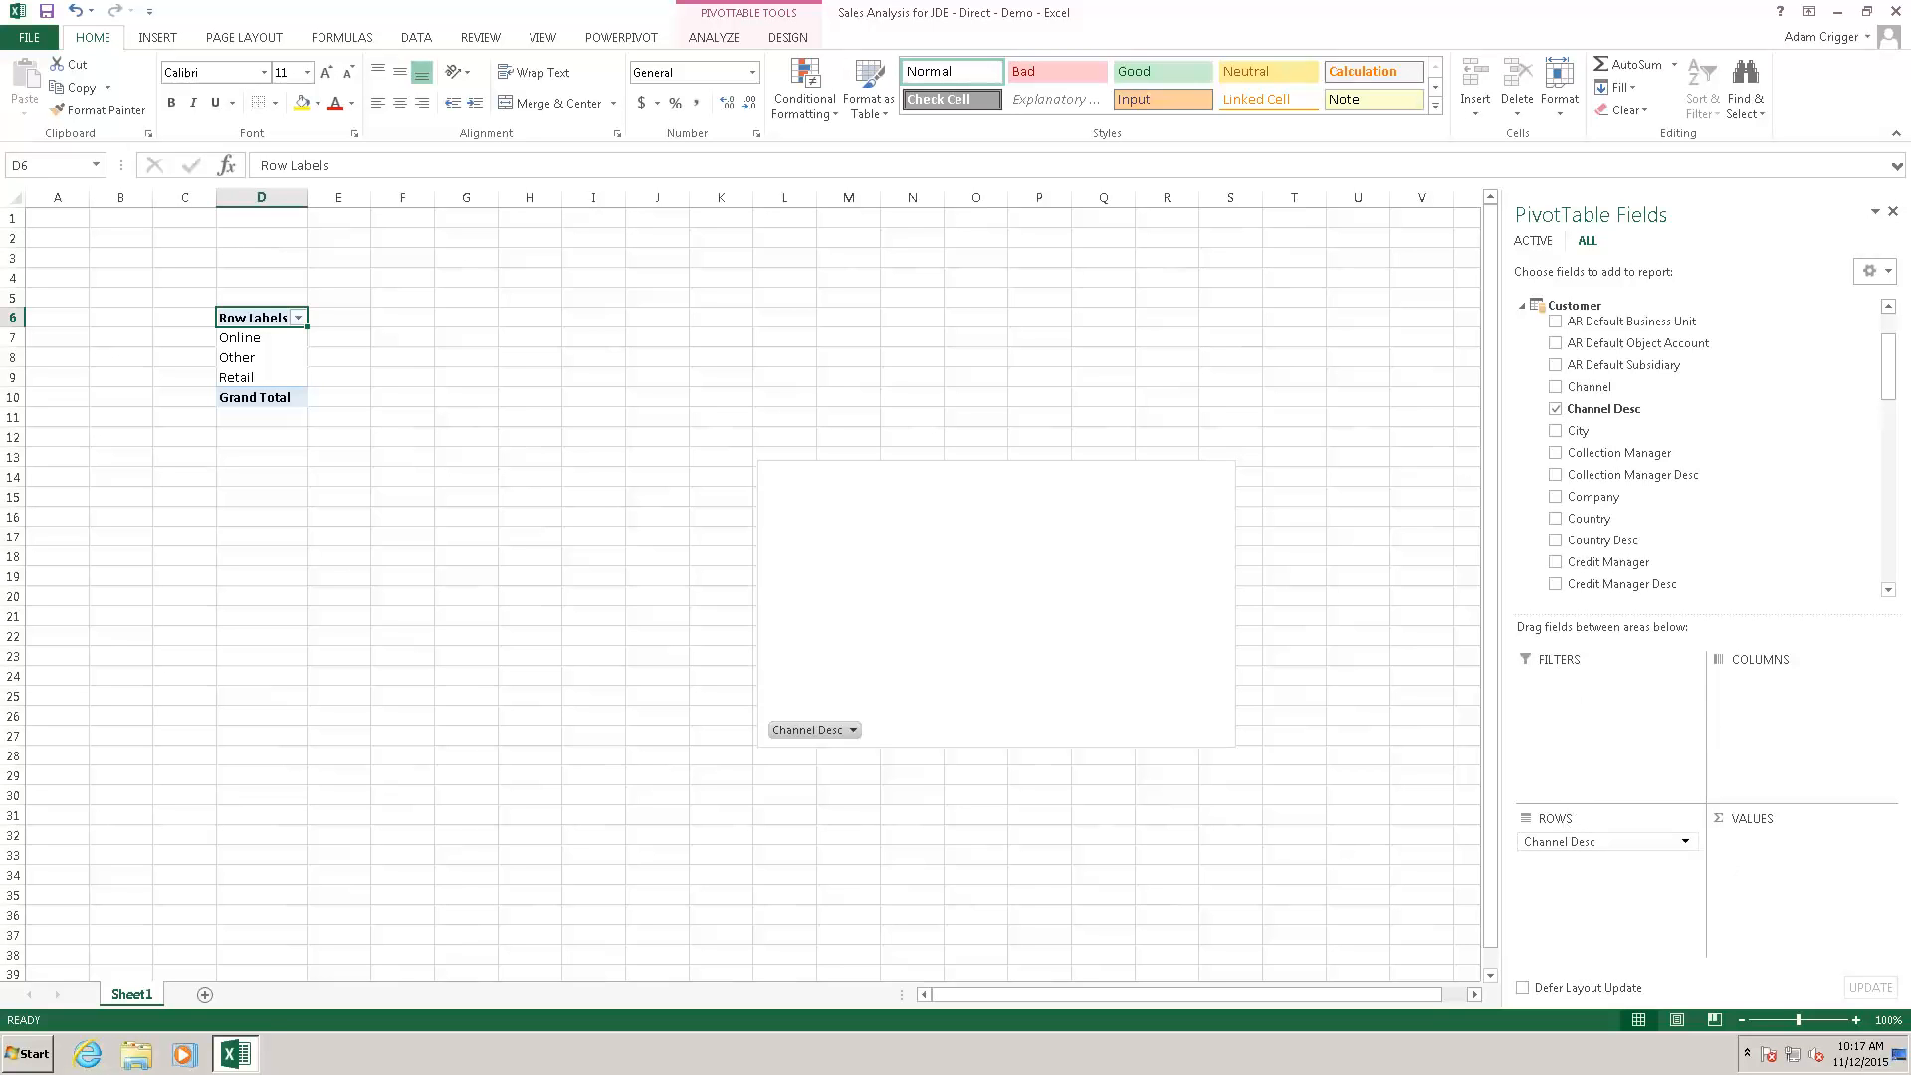
click(1521, 305)
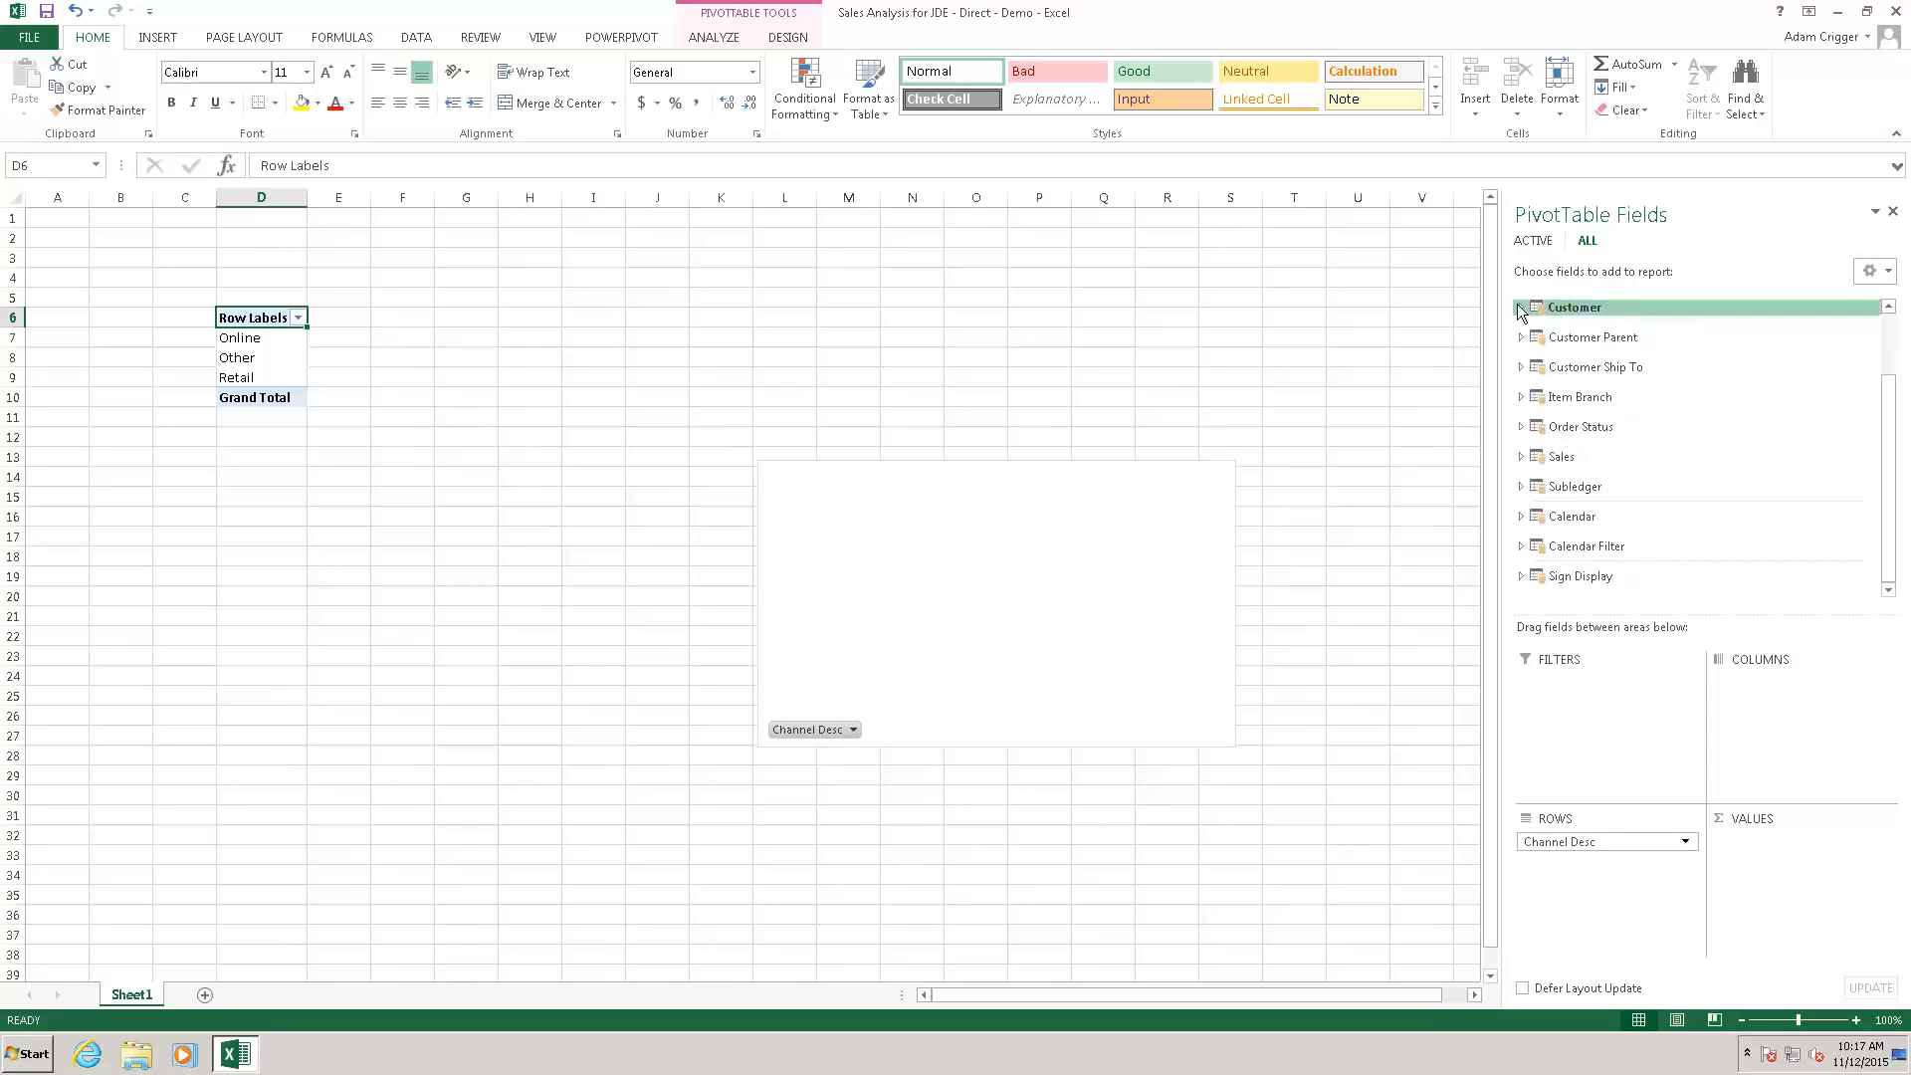
click(1521, 396)
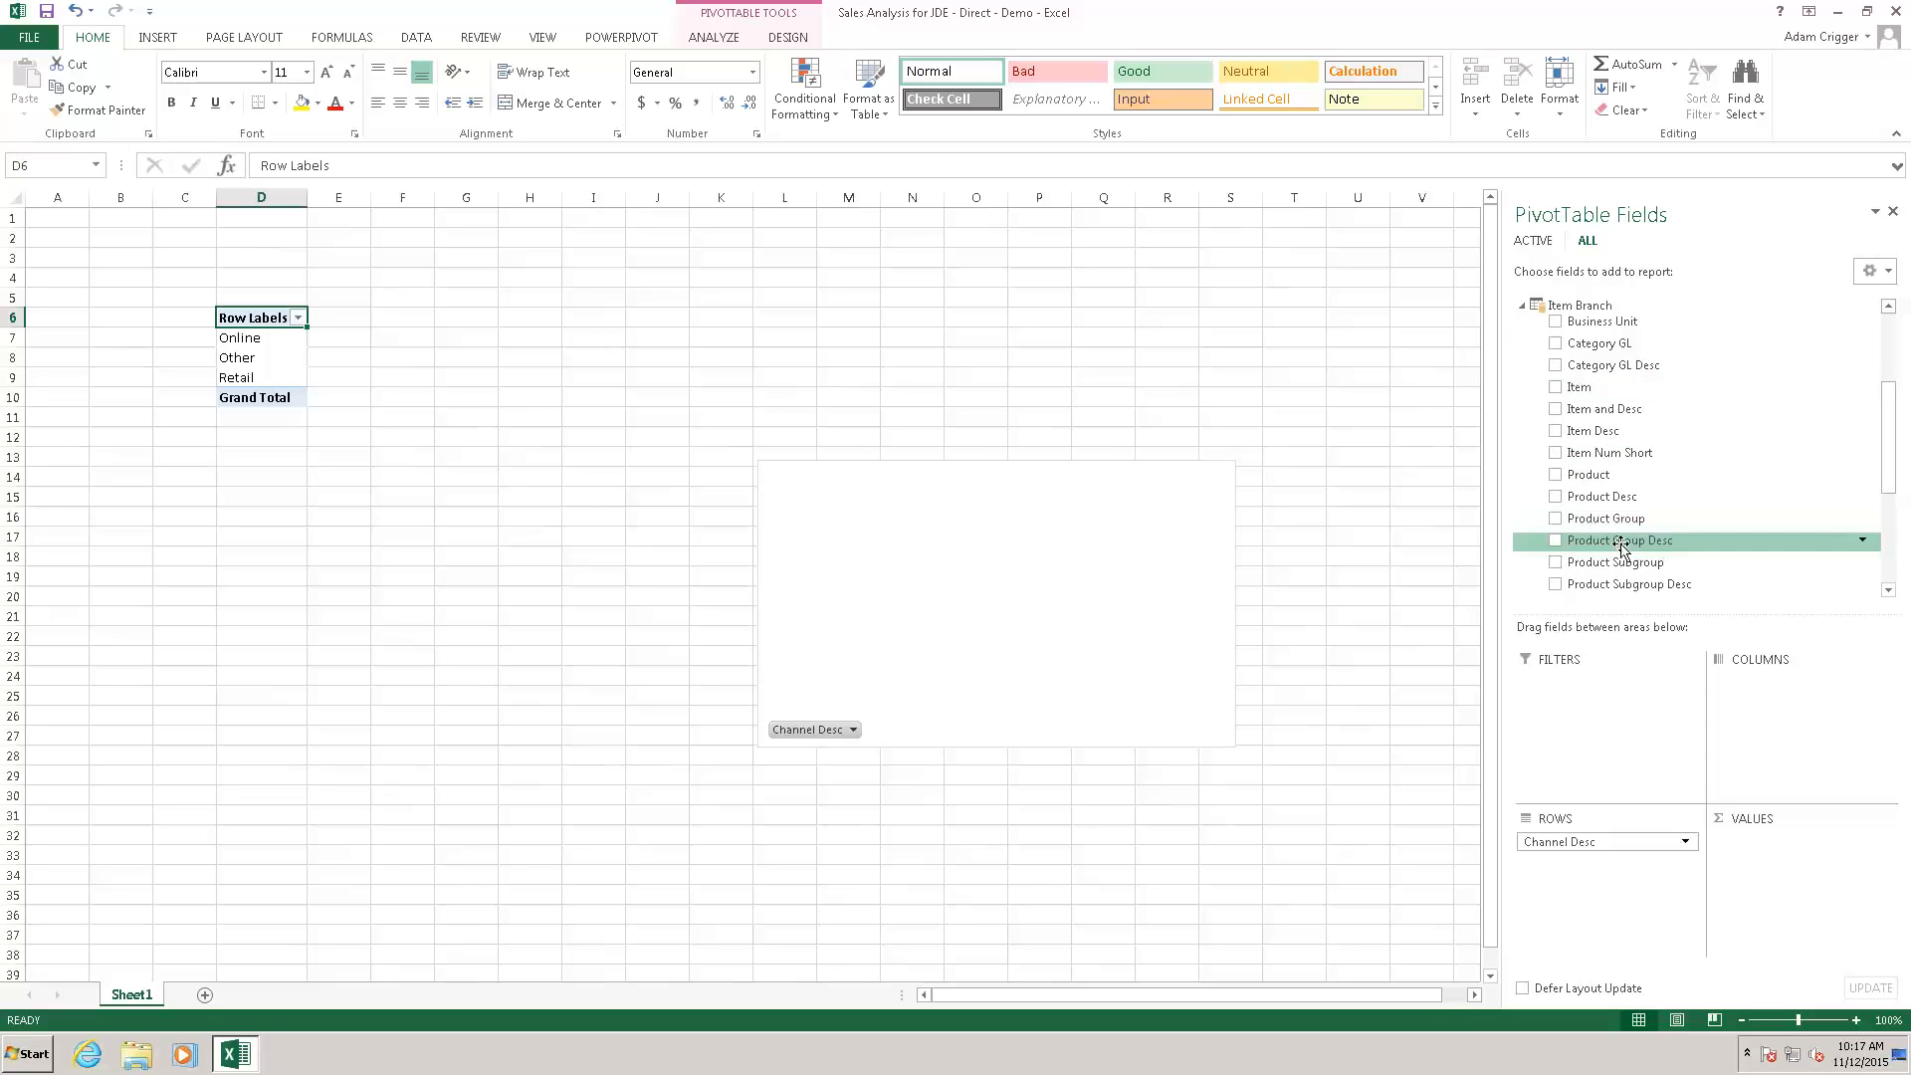
drag(1619, 548, 1633, 912)
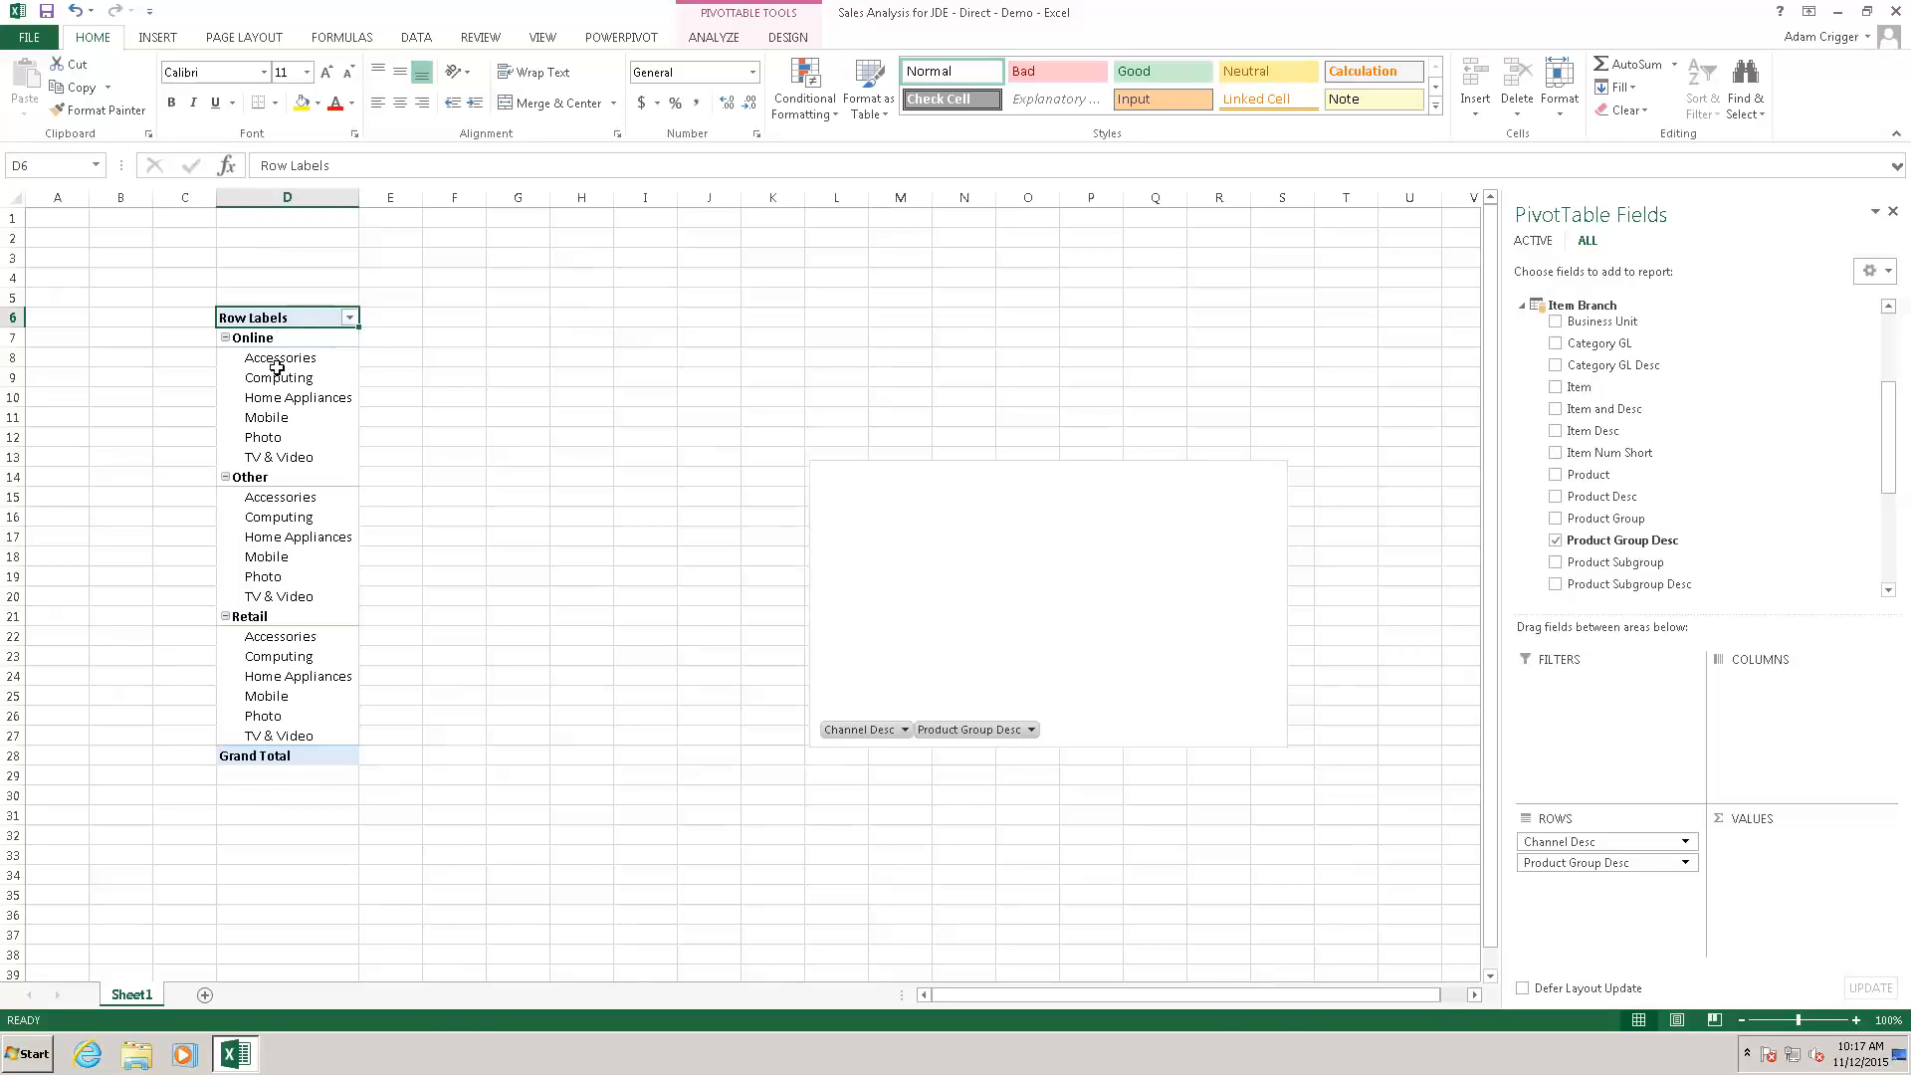
Add Sales Amt - YTD and Sales Amt PY YTD from the Sales table as the PivotTable's values.
click(1523, 306)
click(1523, 455)
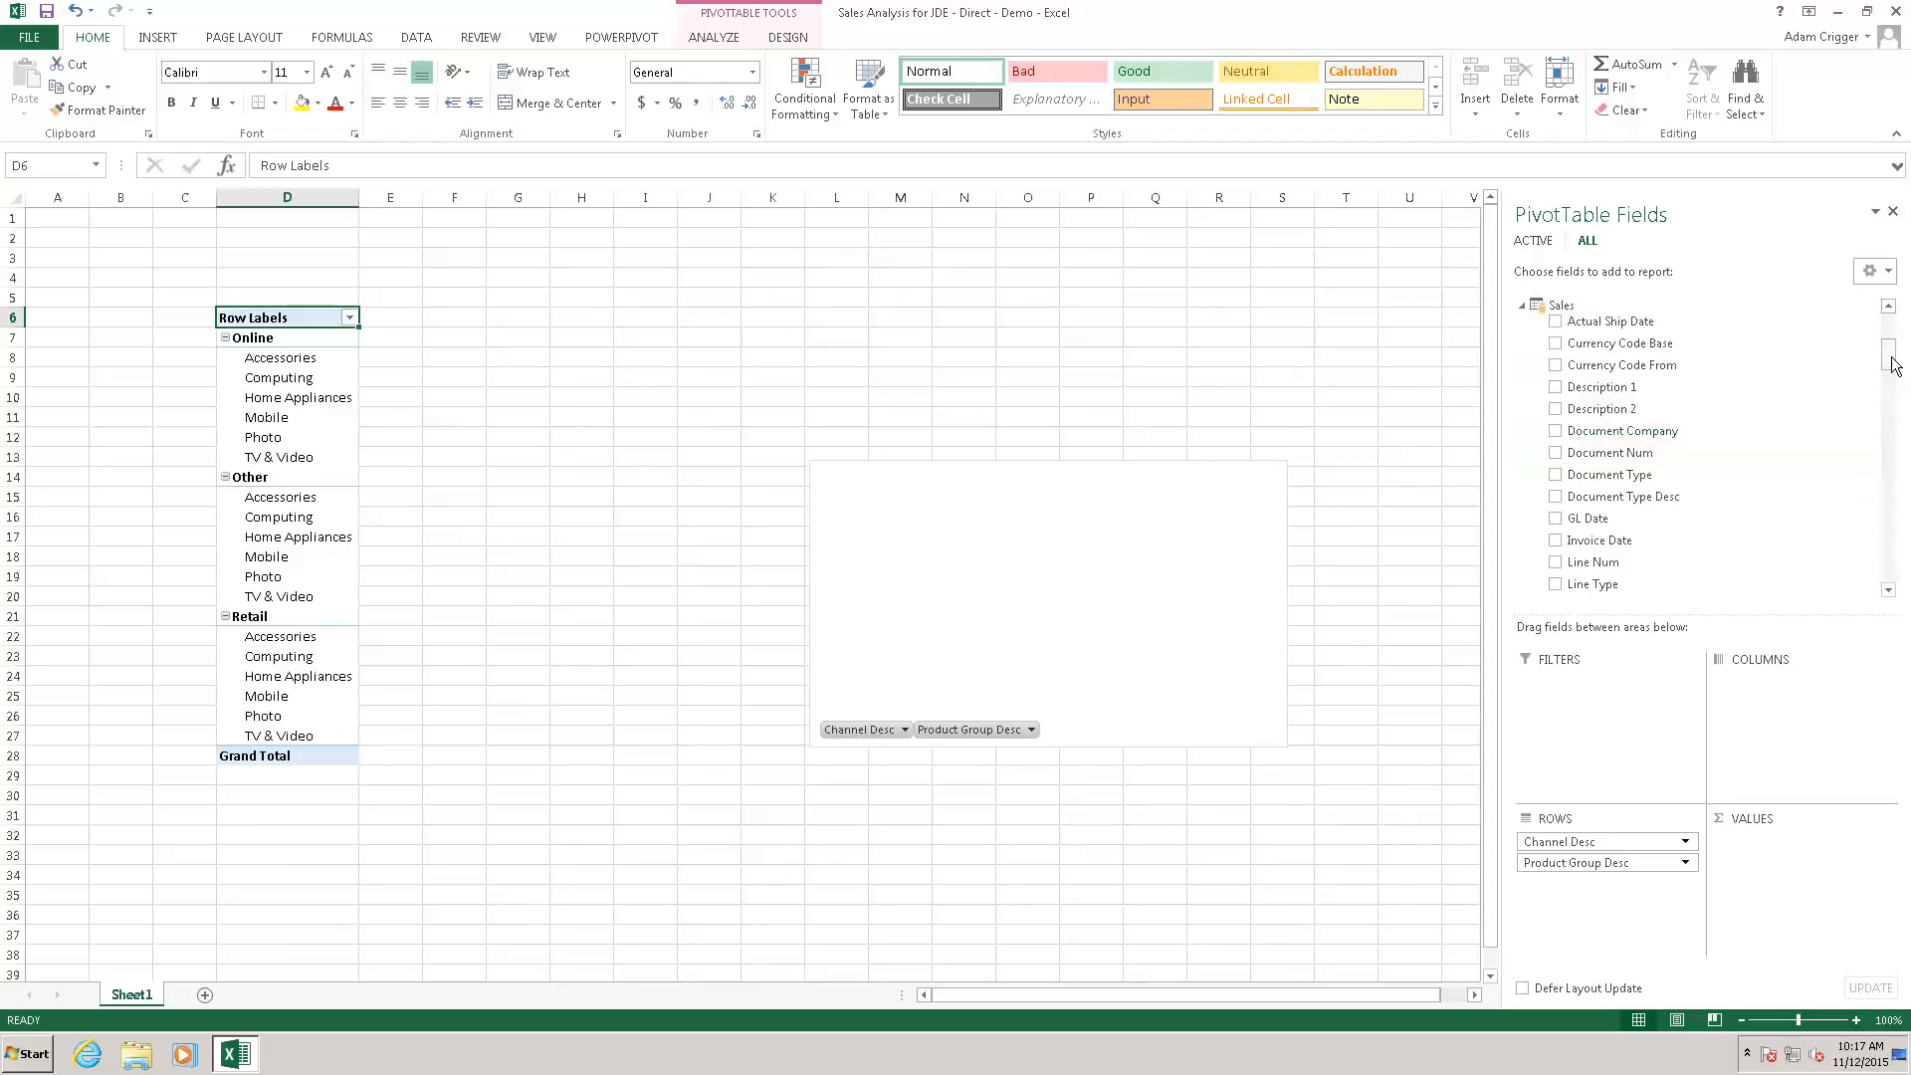
drag(1888, 358, 1891, 396)
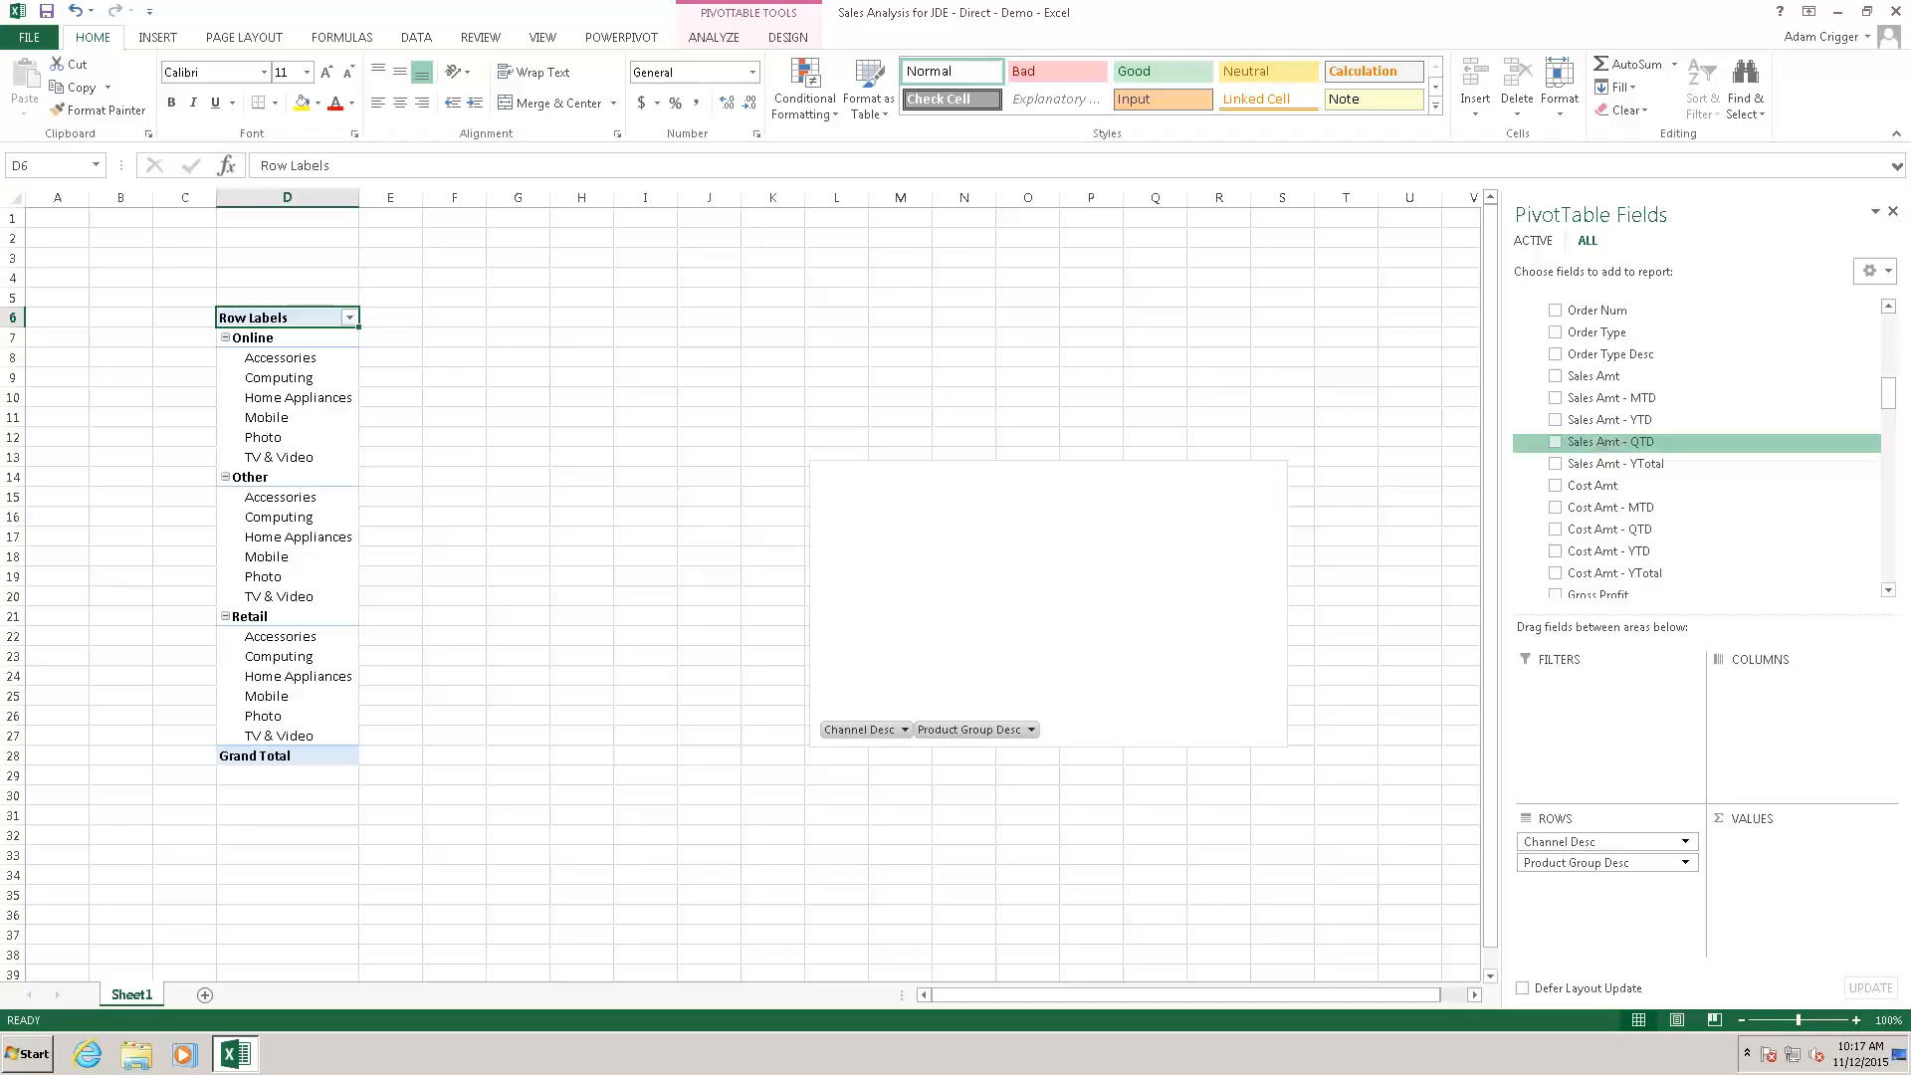
click(1555, 419)
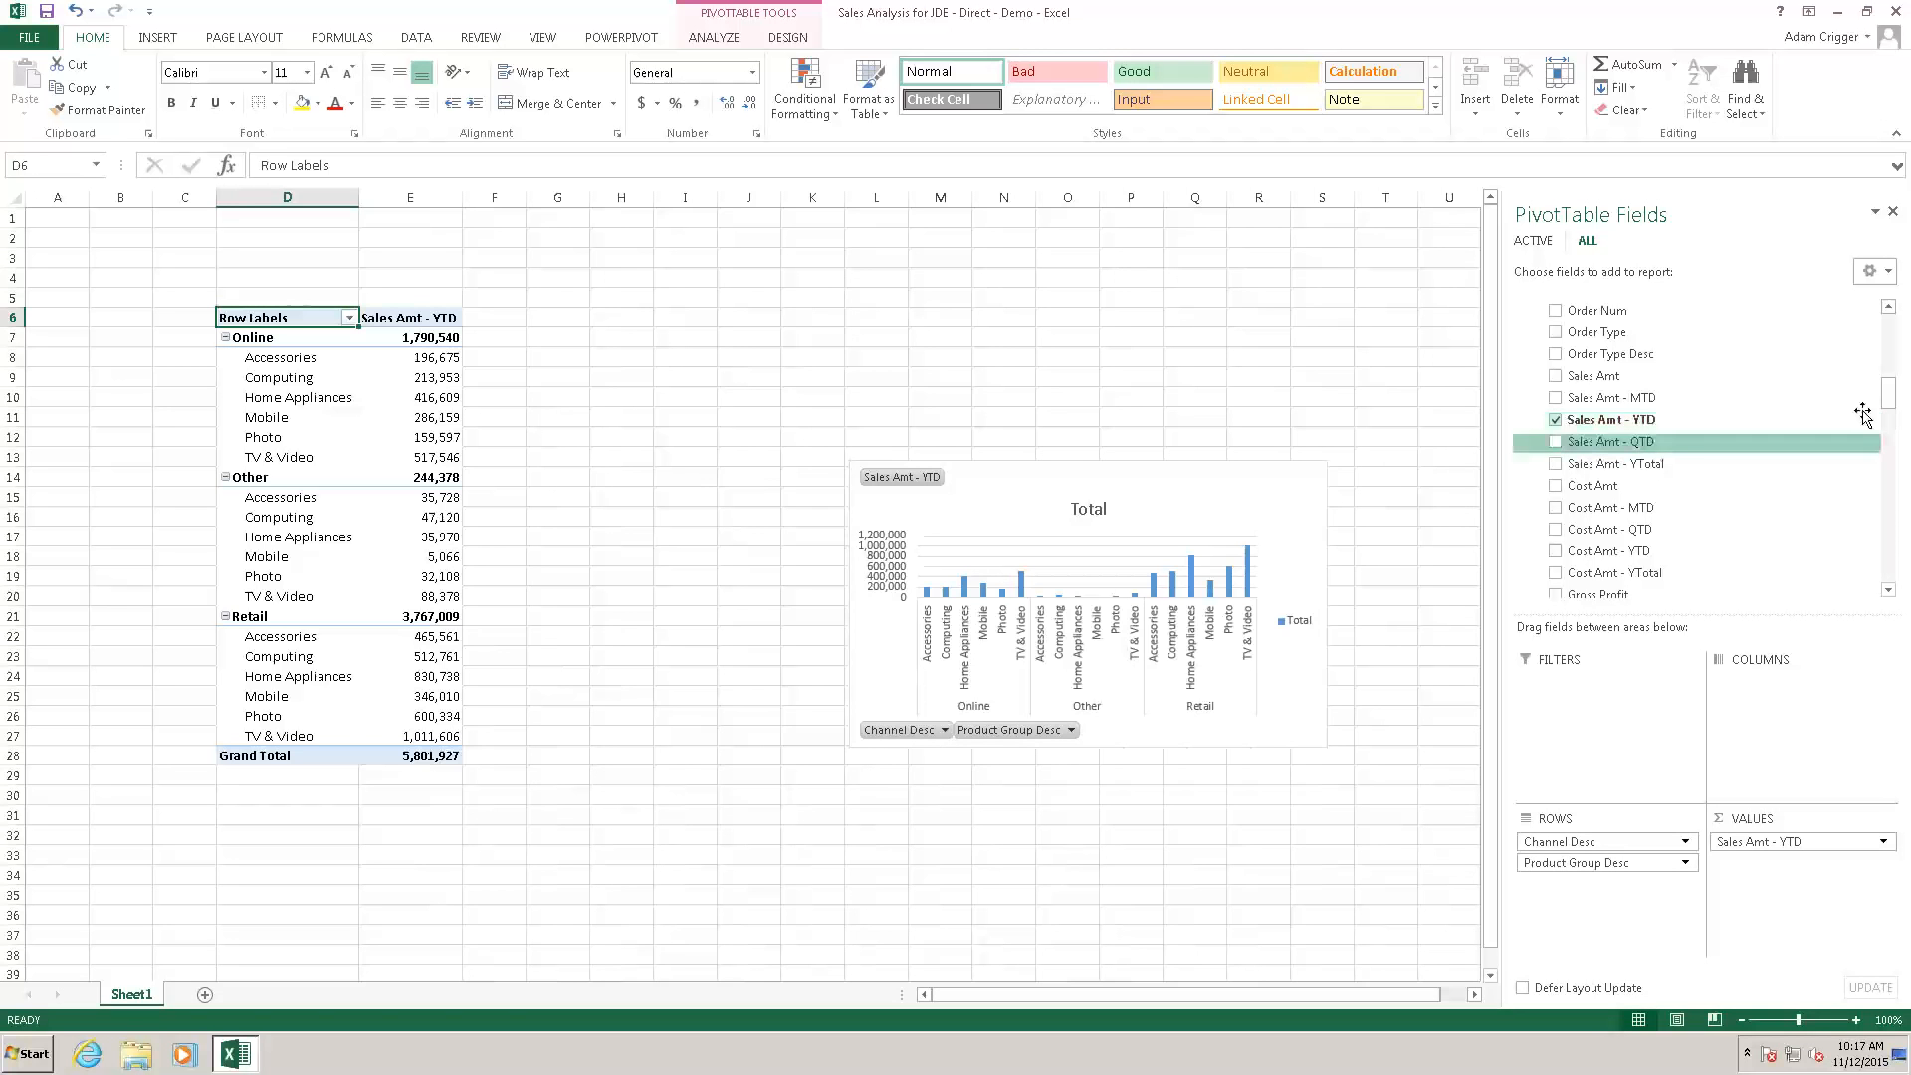
drag(1893, 405, 1896, 438)
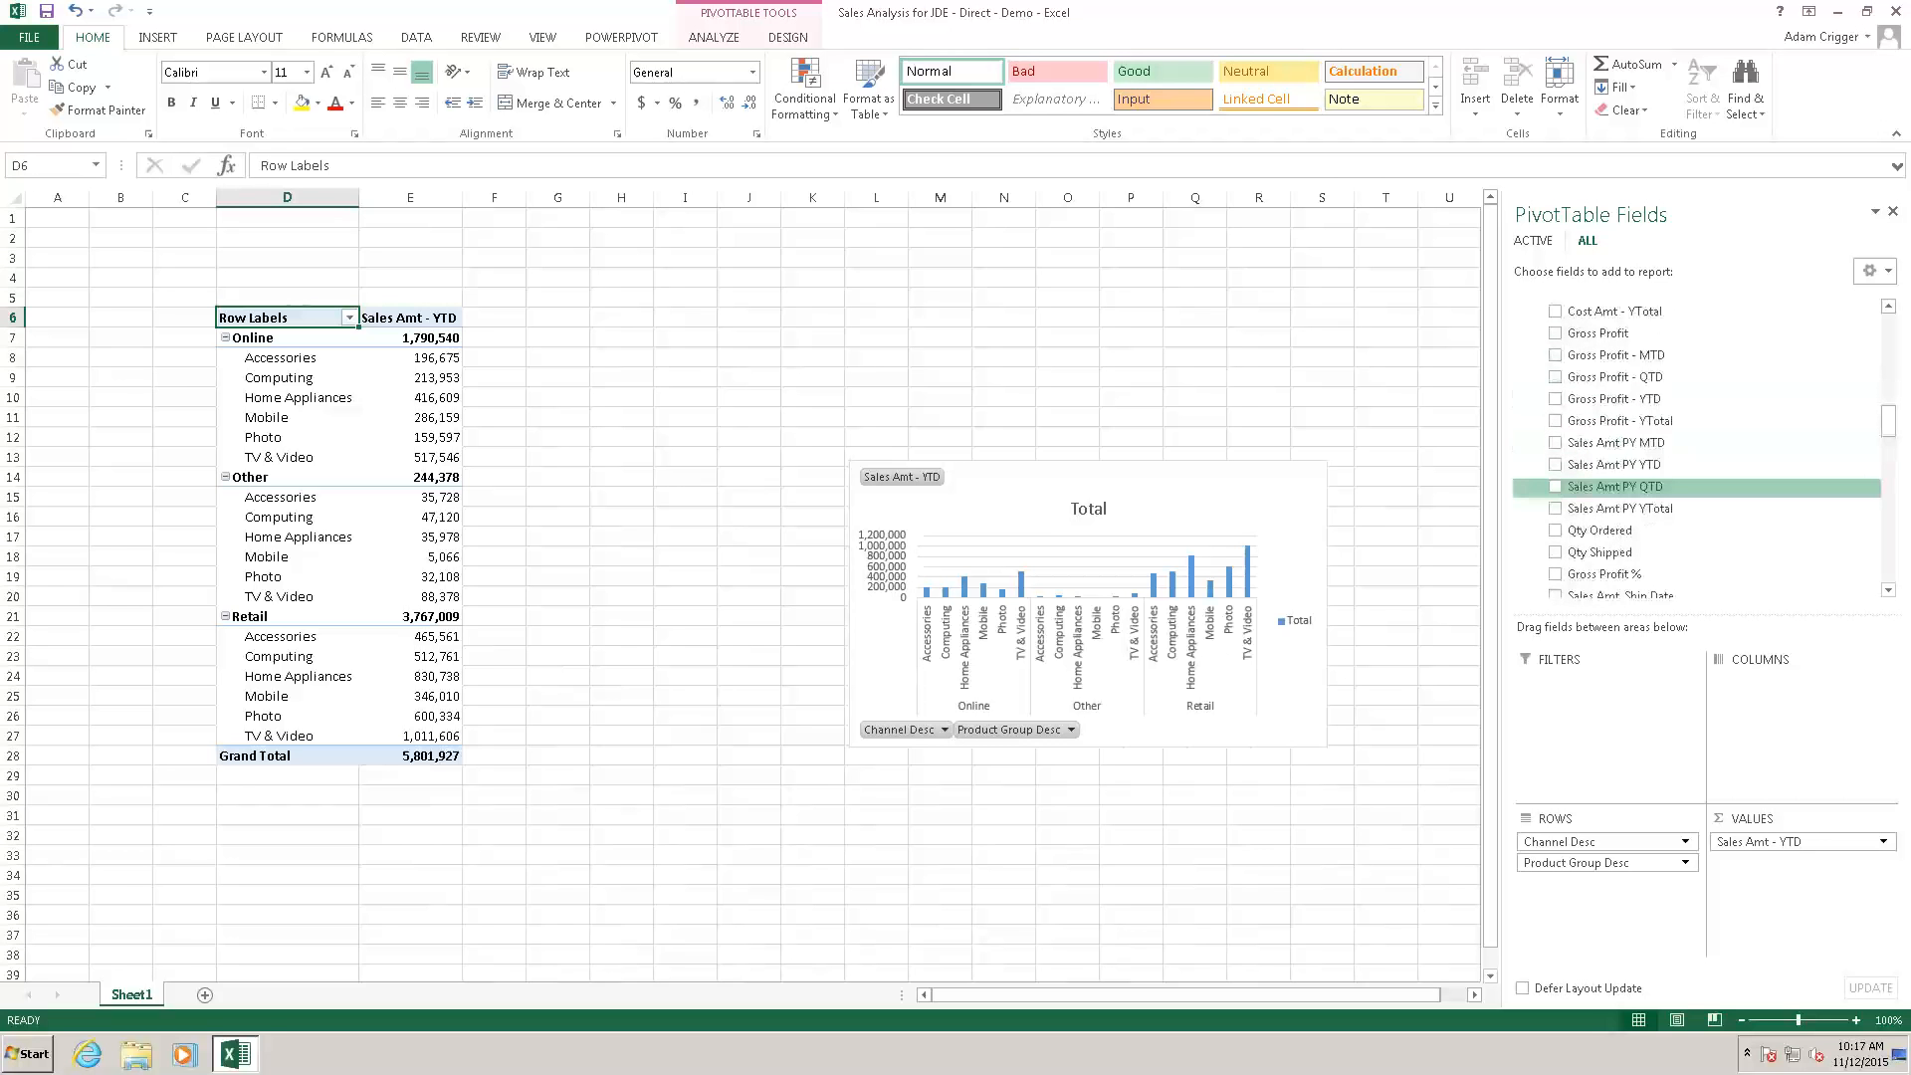
click(1555, 463)
Move the PivotChart up beside the PivotTable and enlarge it to span about H6 to T29.
click(1079, 477)
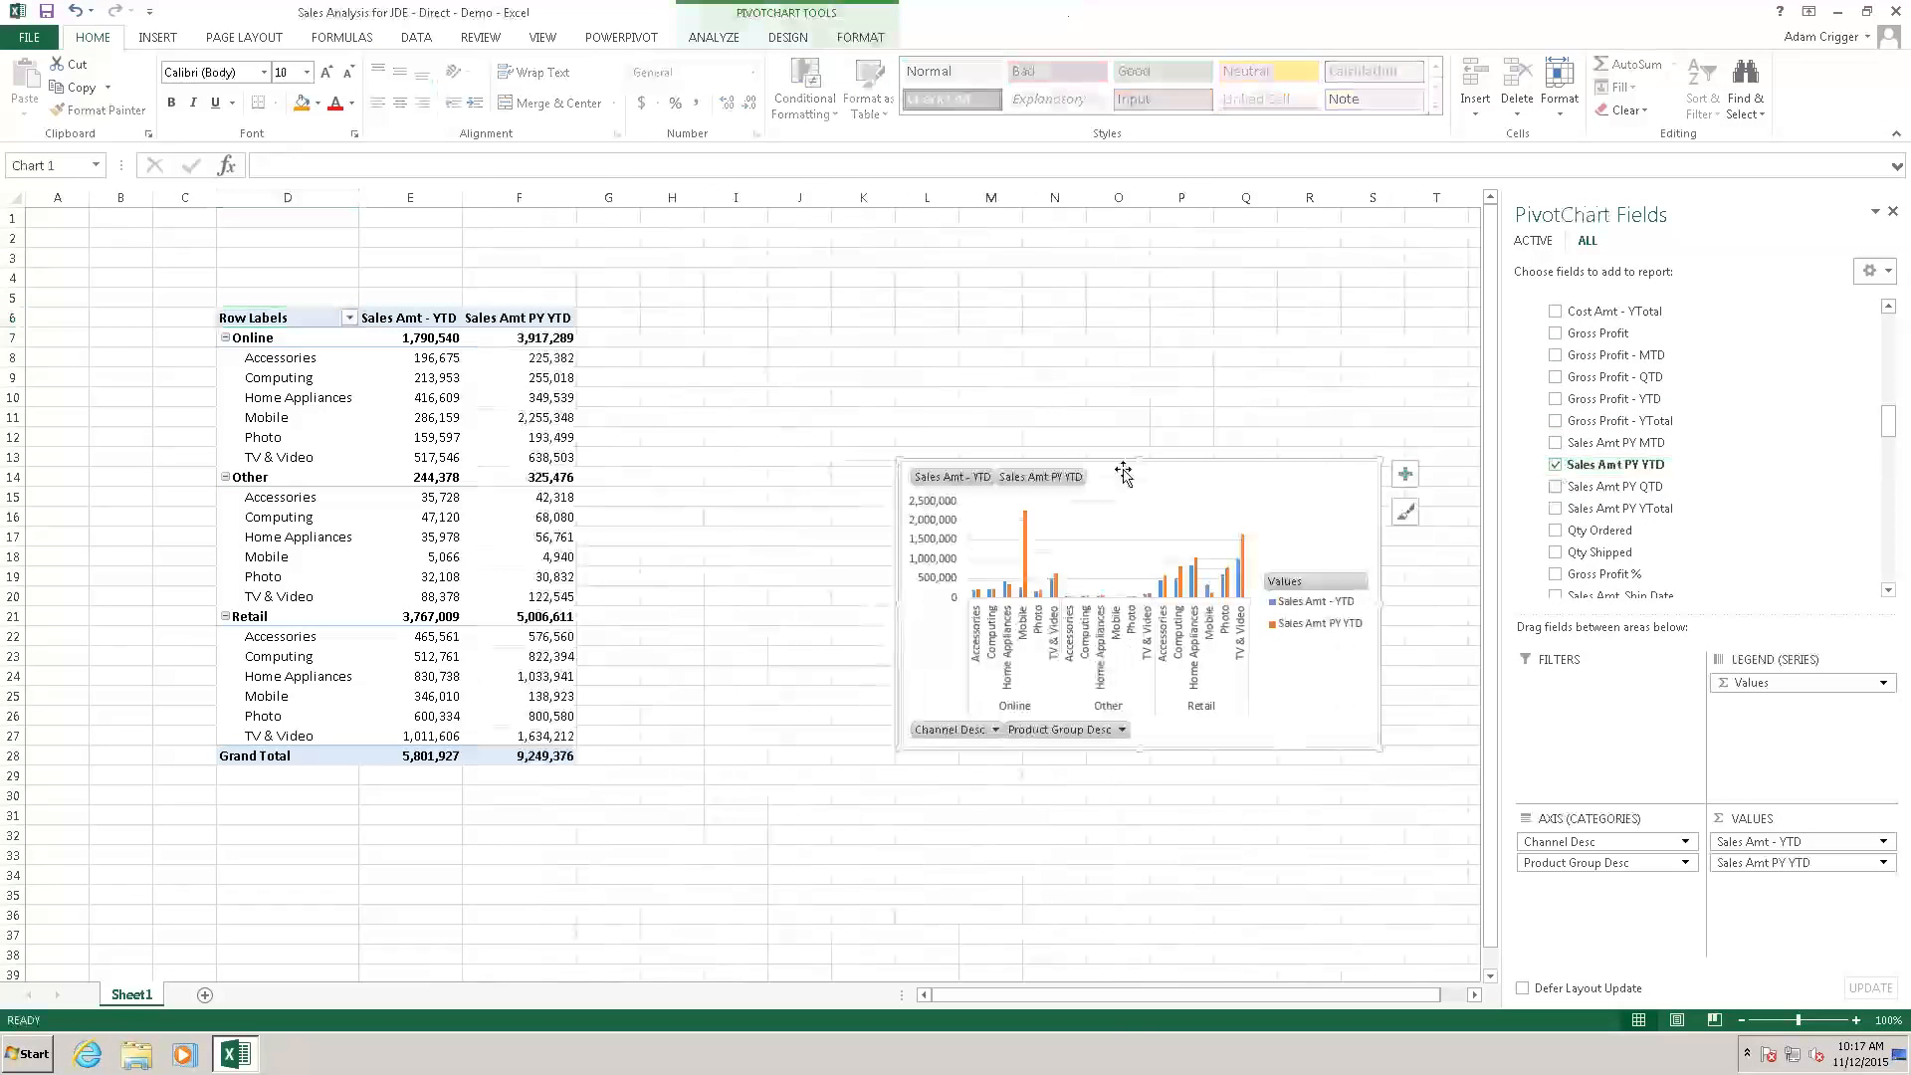
drag(1115, 459, 852, 311)
drag(1143, 602, 1436, 784)
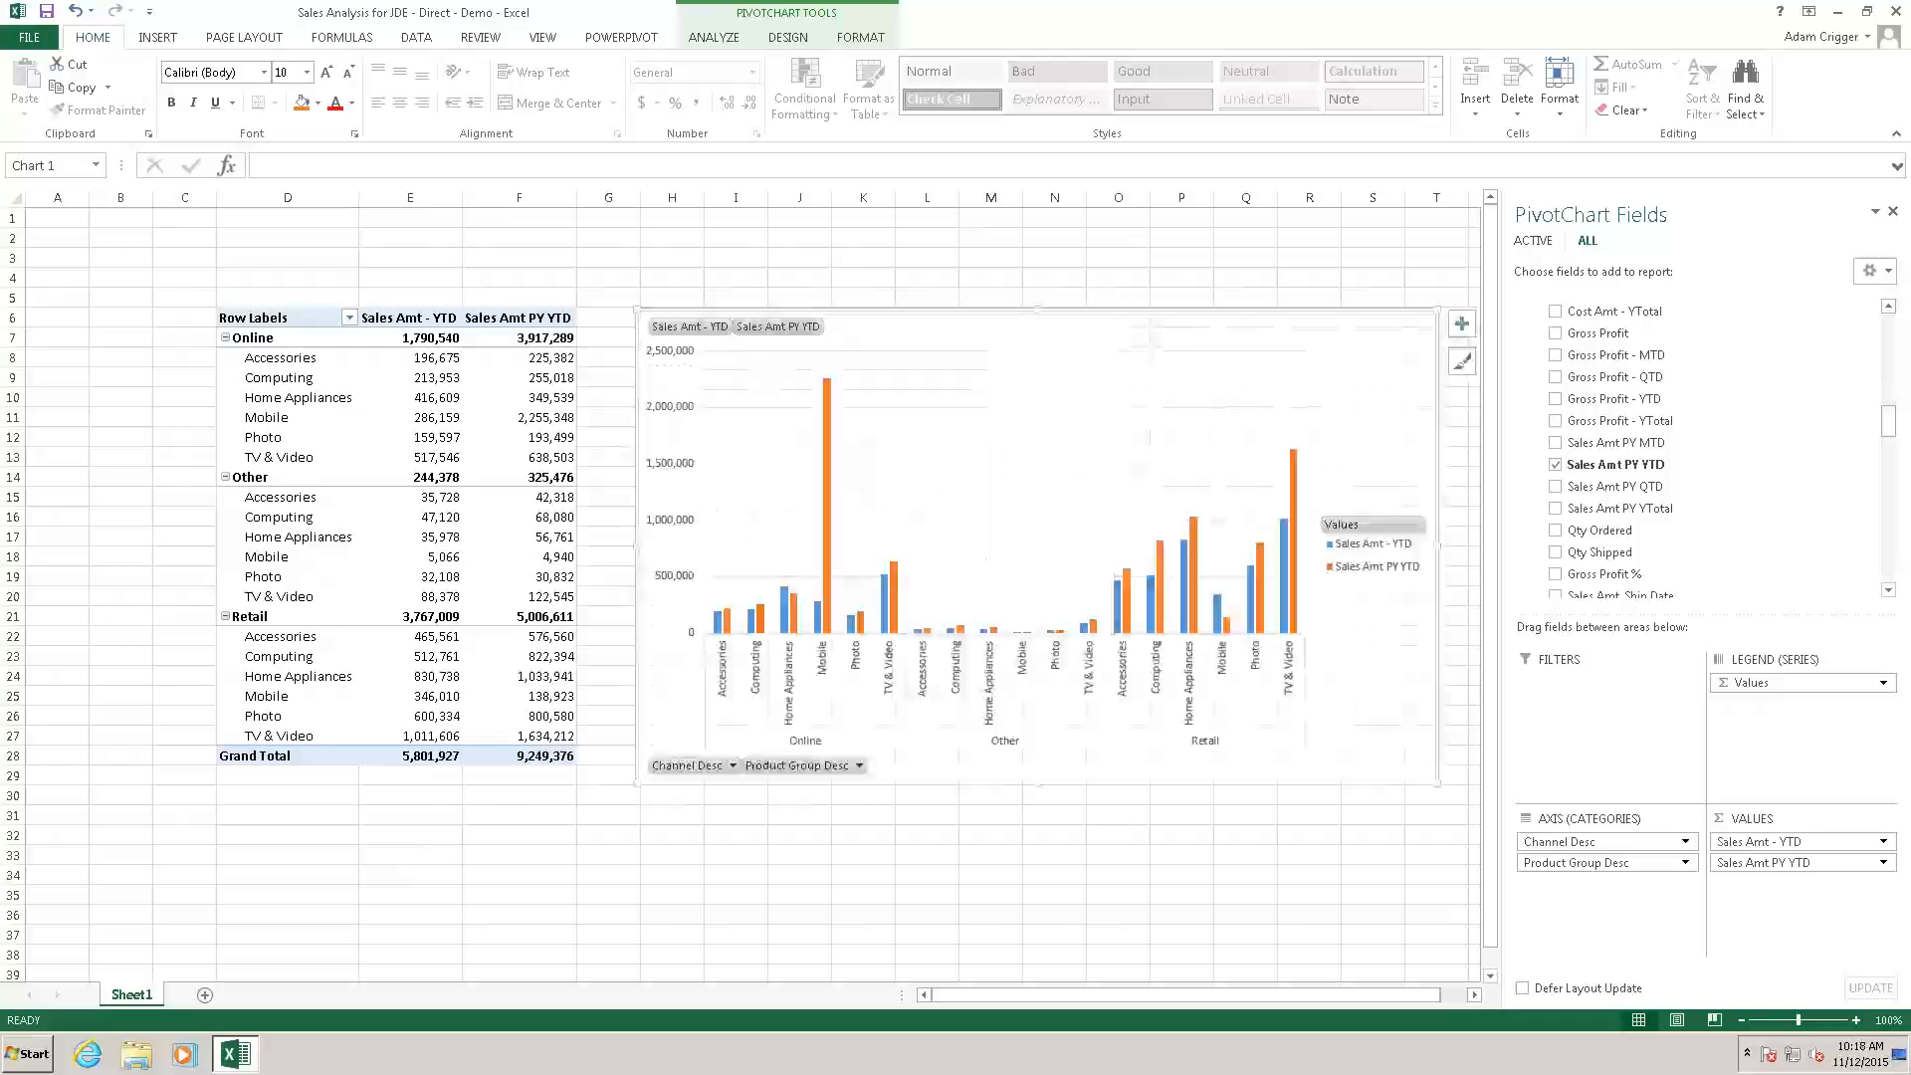
Replace Channel Desc in the PivotTable rows with Sales Rep Desc from the Customer table, placed above Product Group Desc.
click(319, 377)
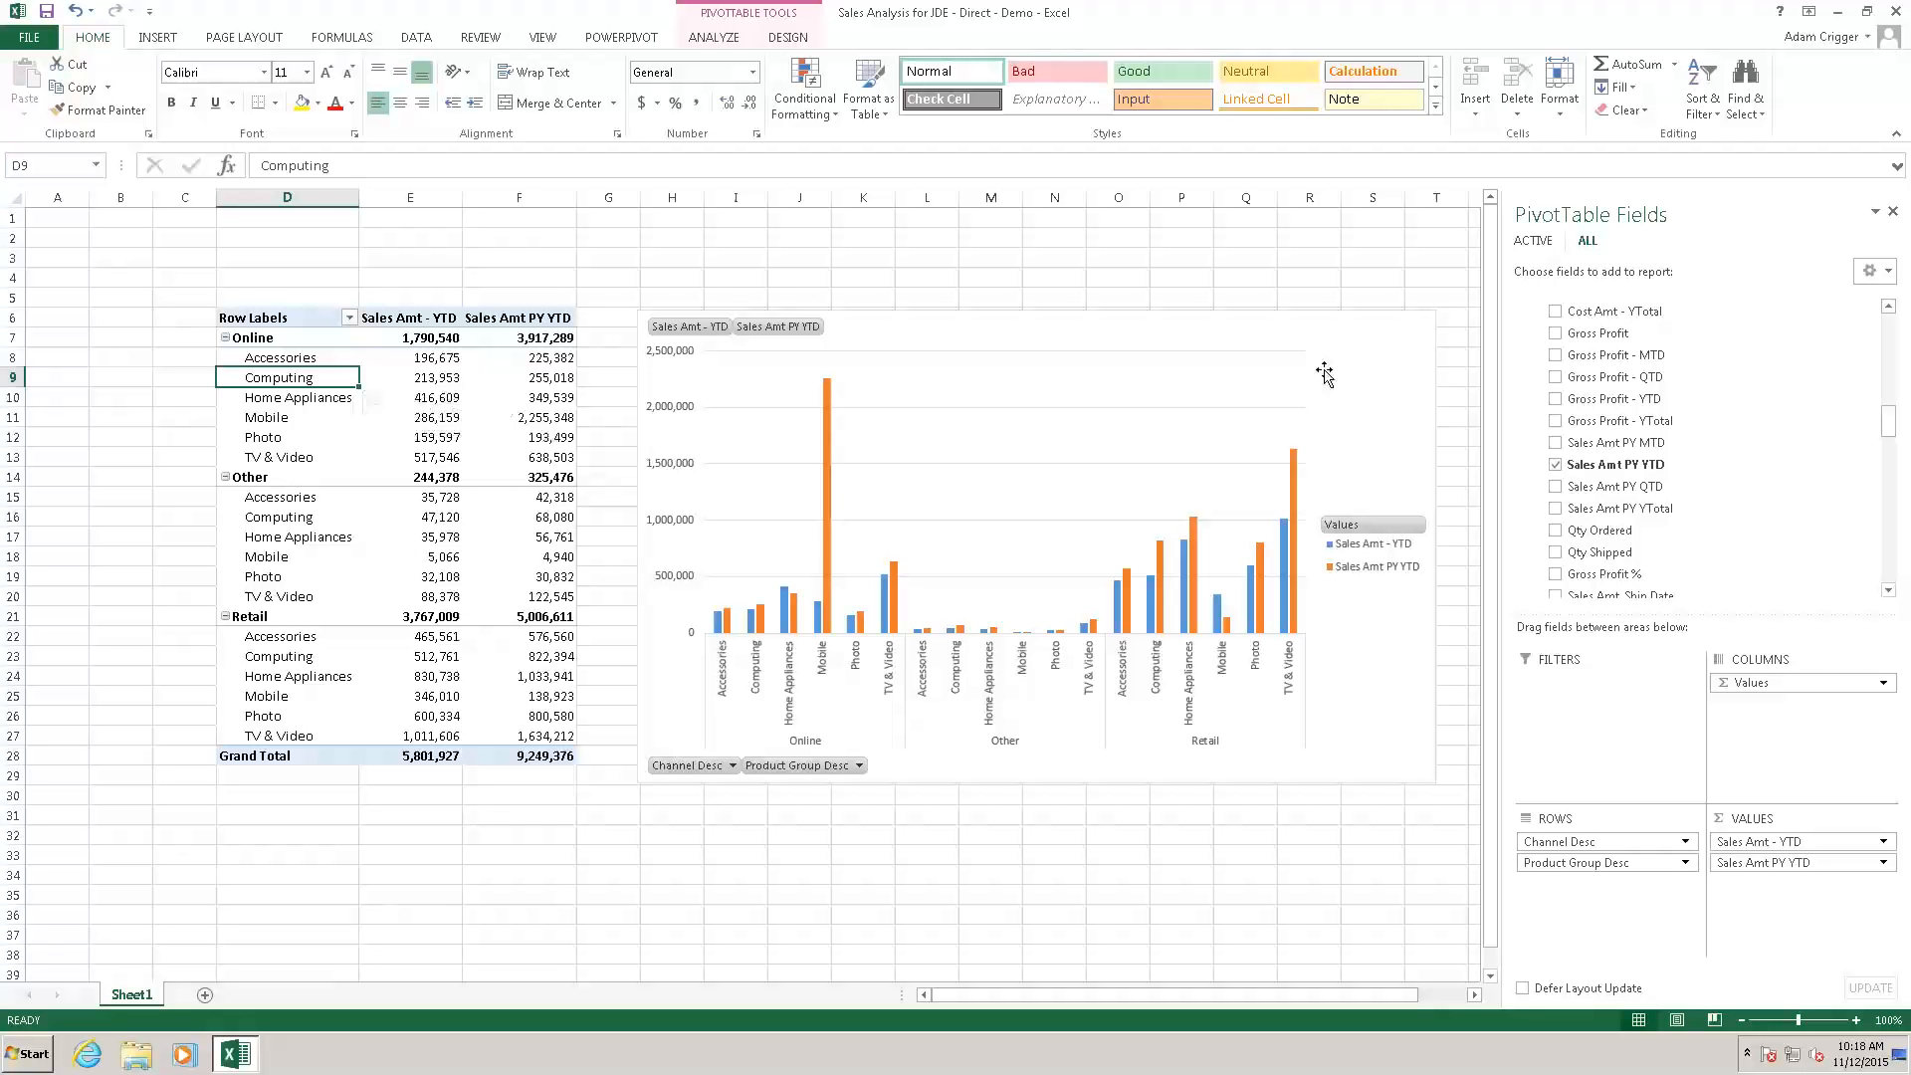
drag(1896, 423, 1893, 324)
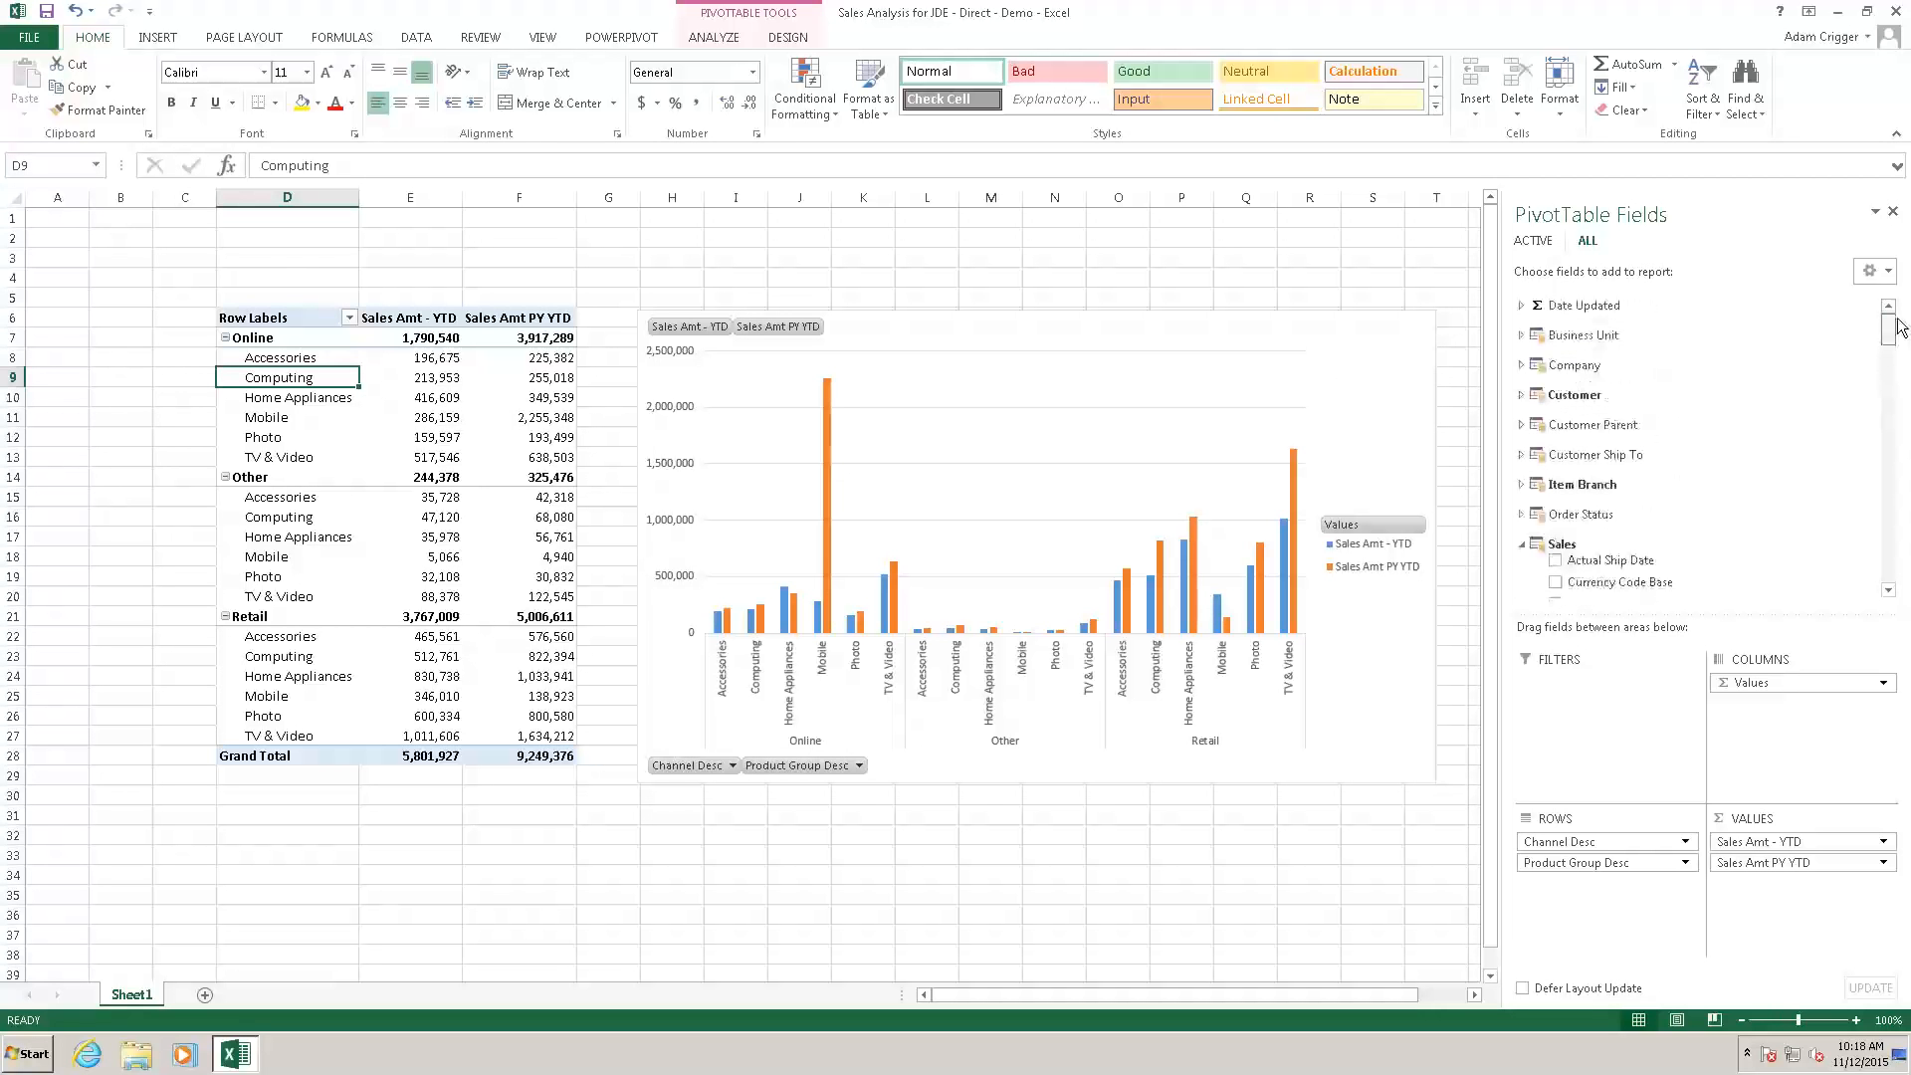
click(1523, 396)
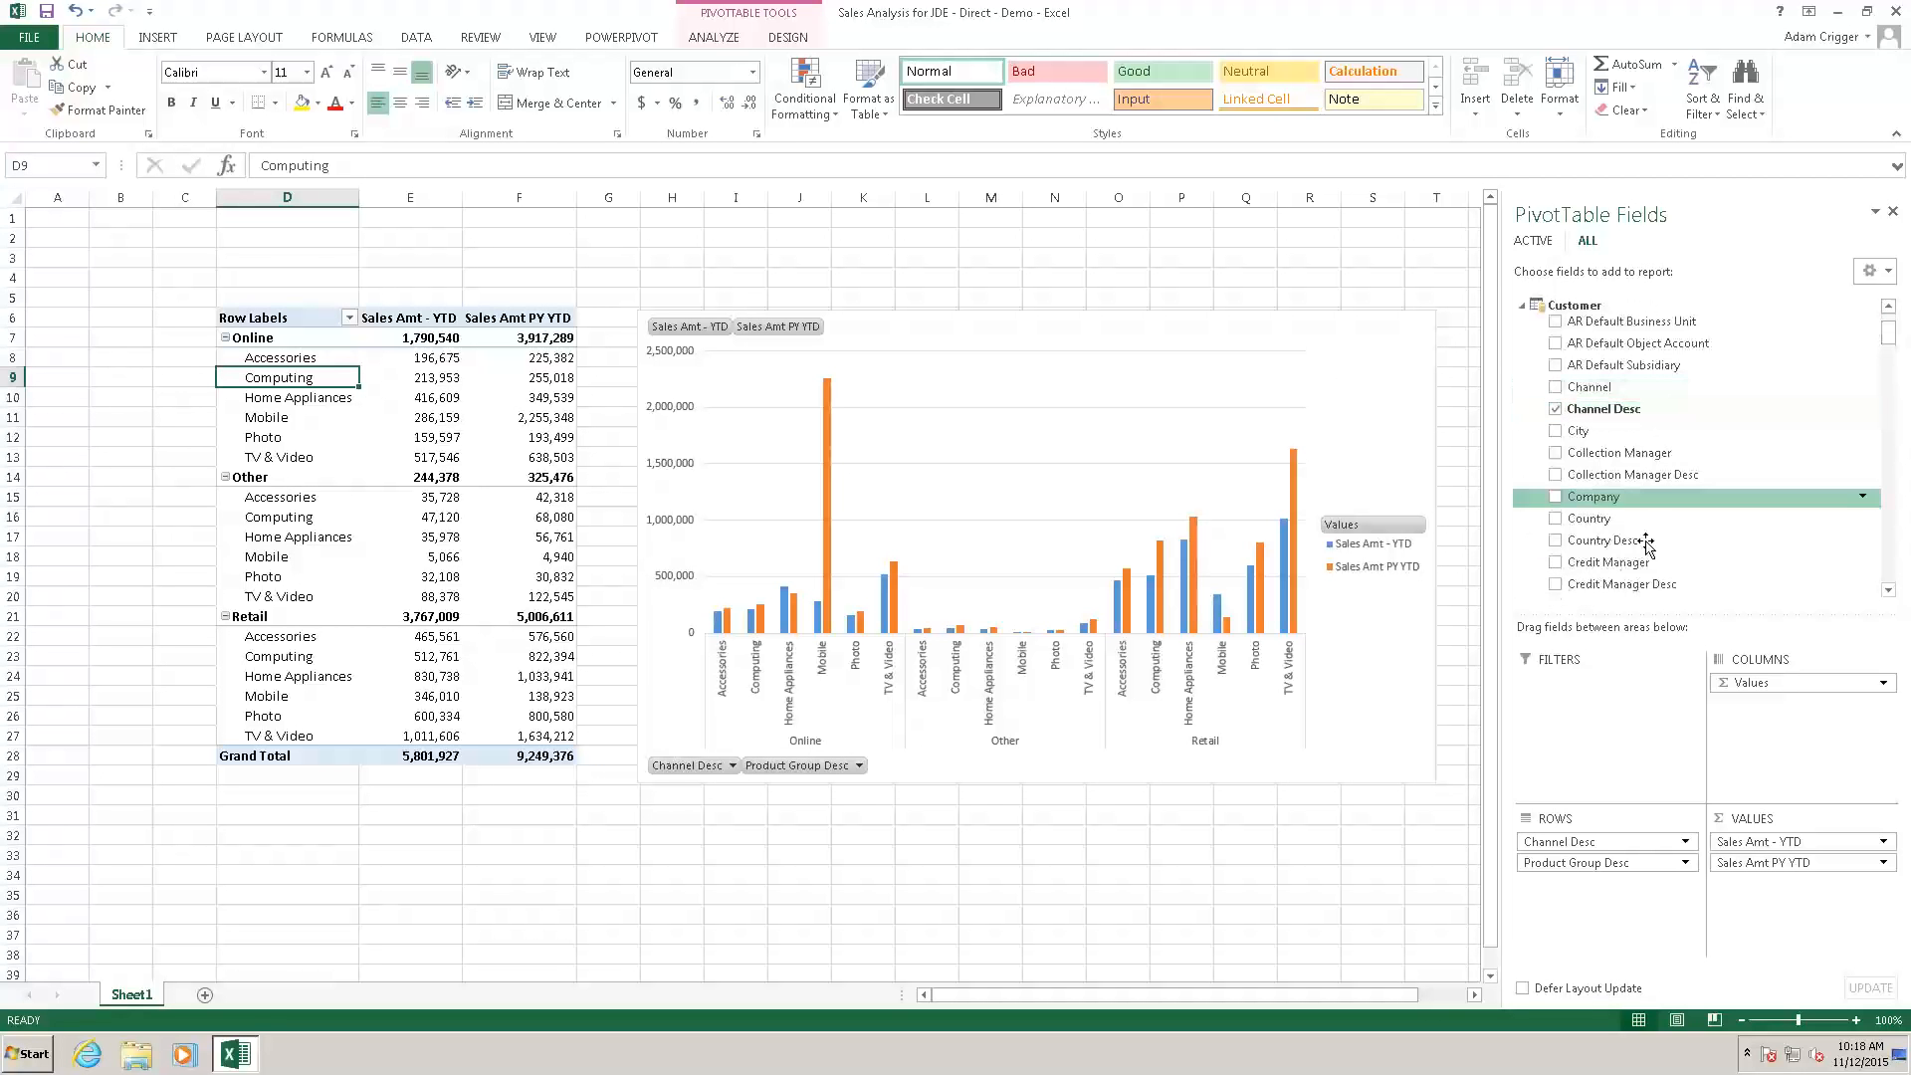
scroll(1691, 542, down, 8)
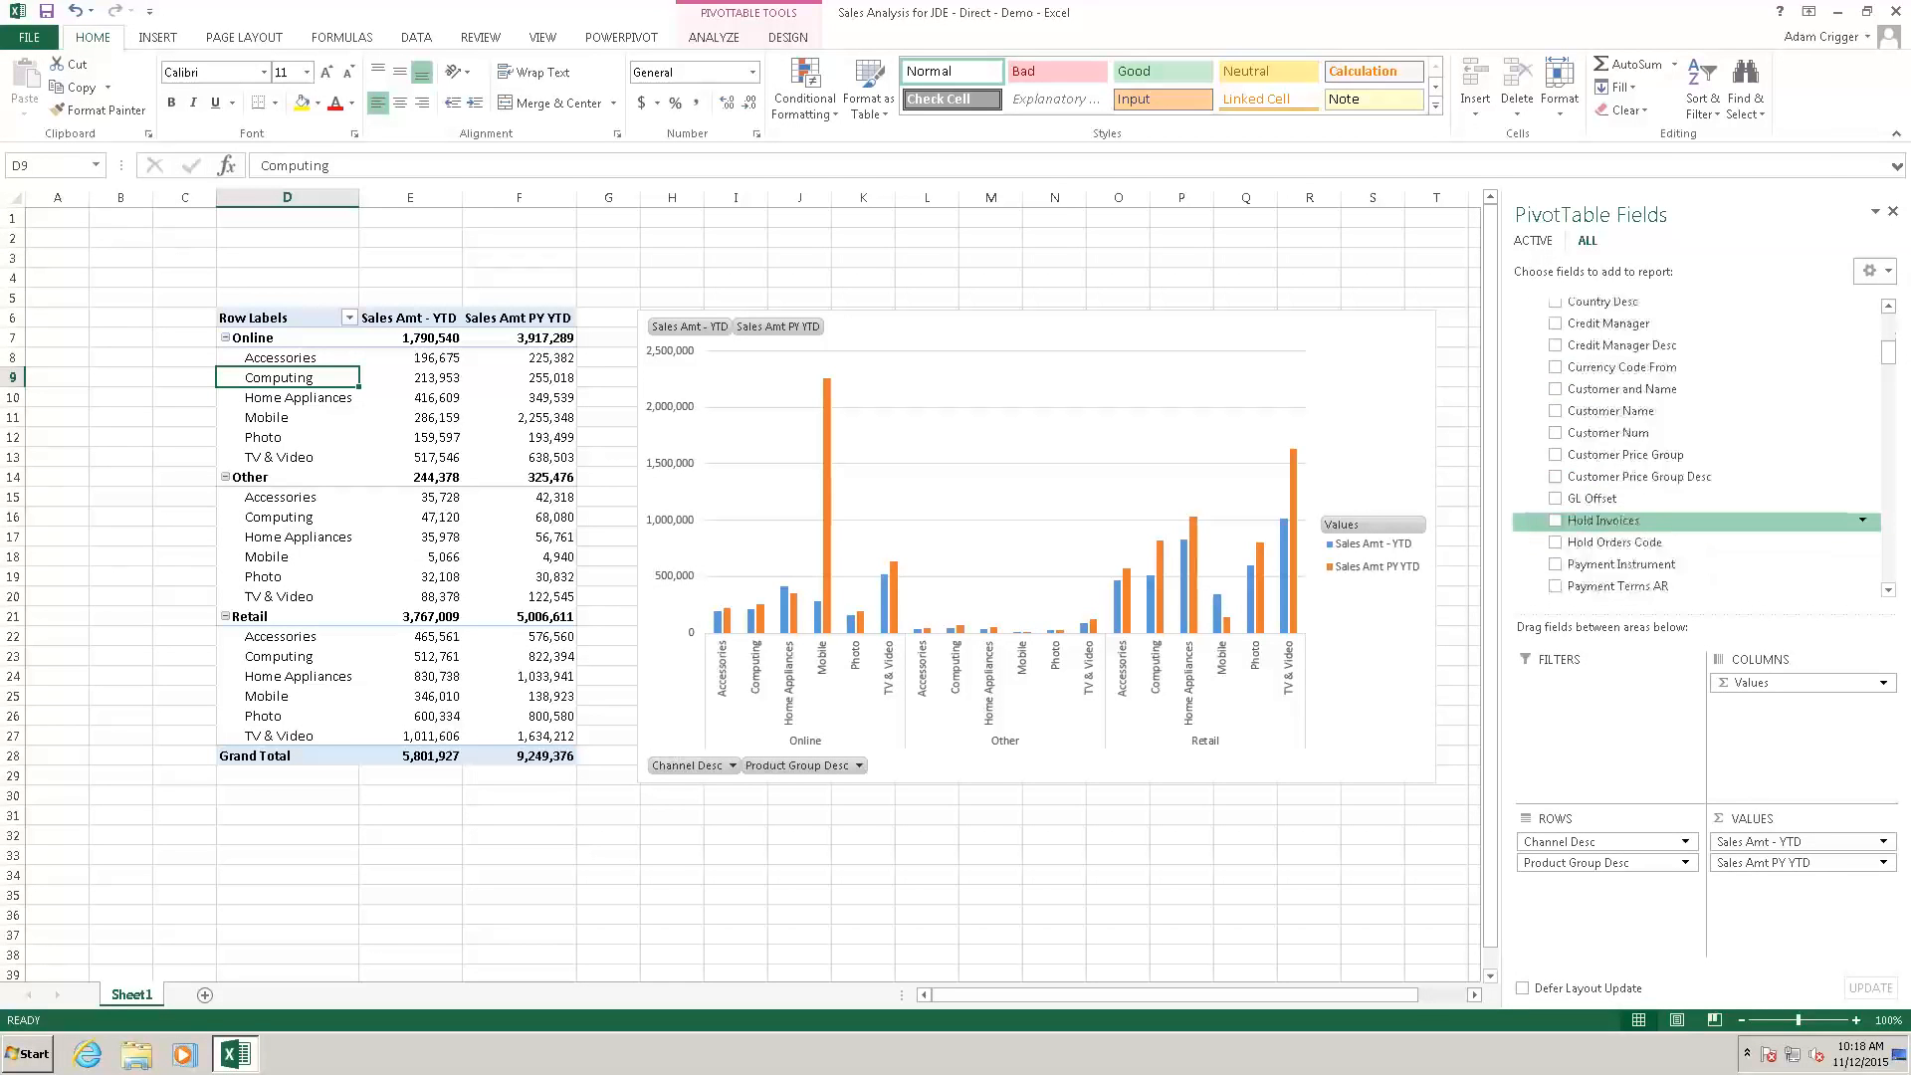
scroll(1665, 534, down, 2)
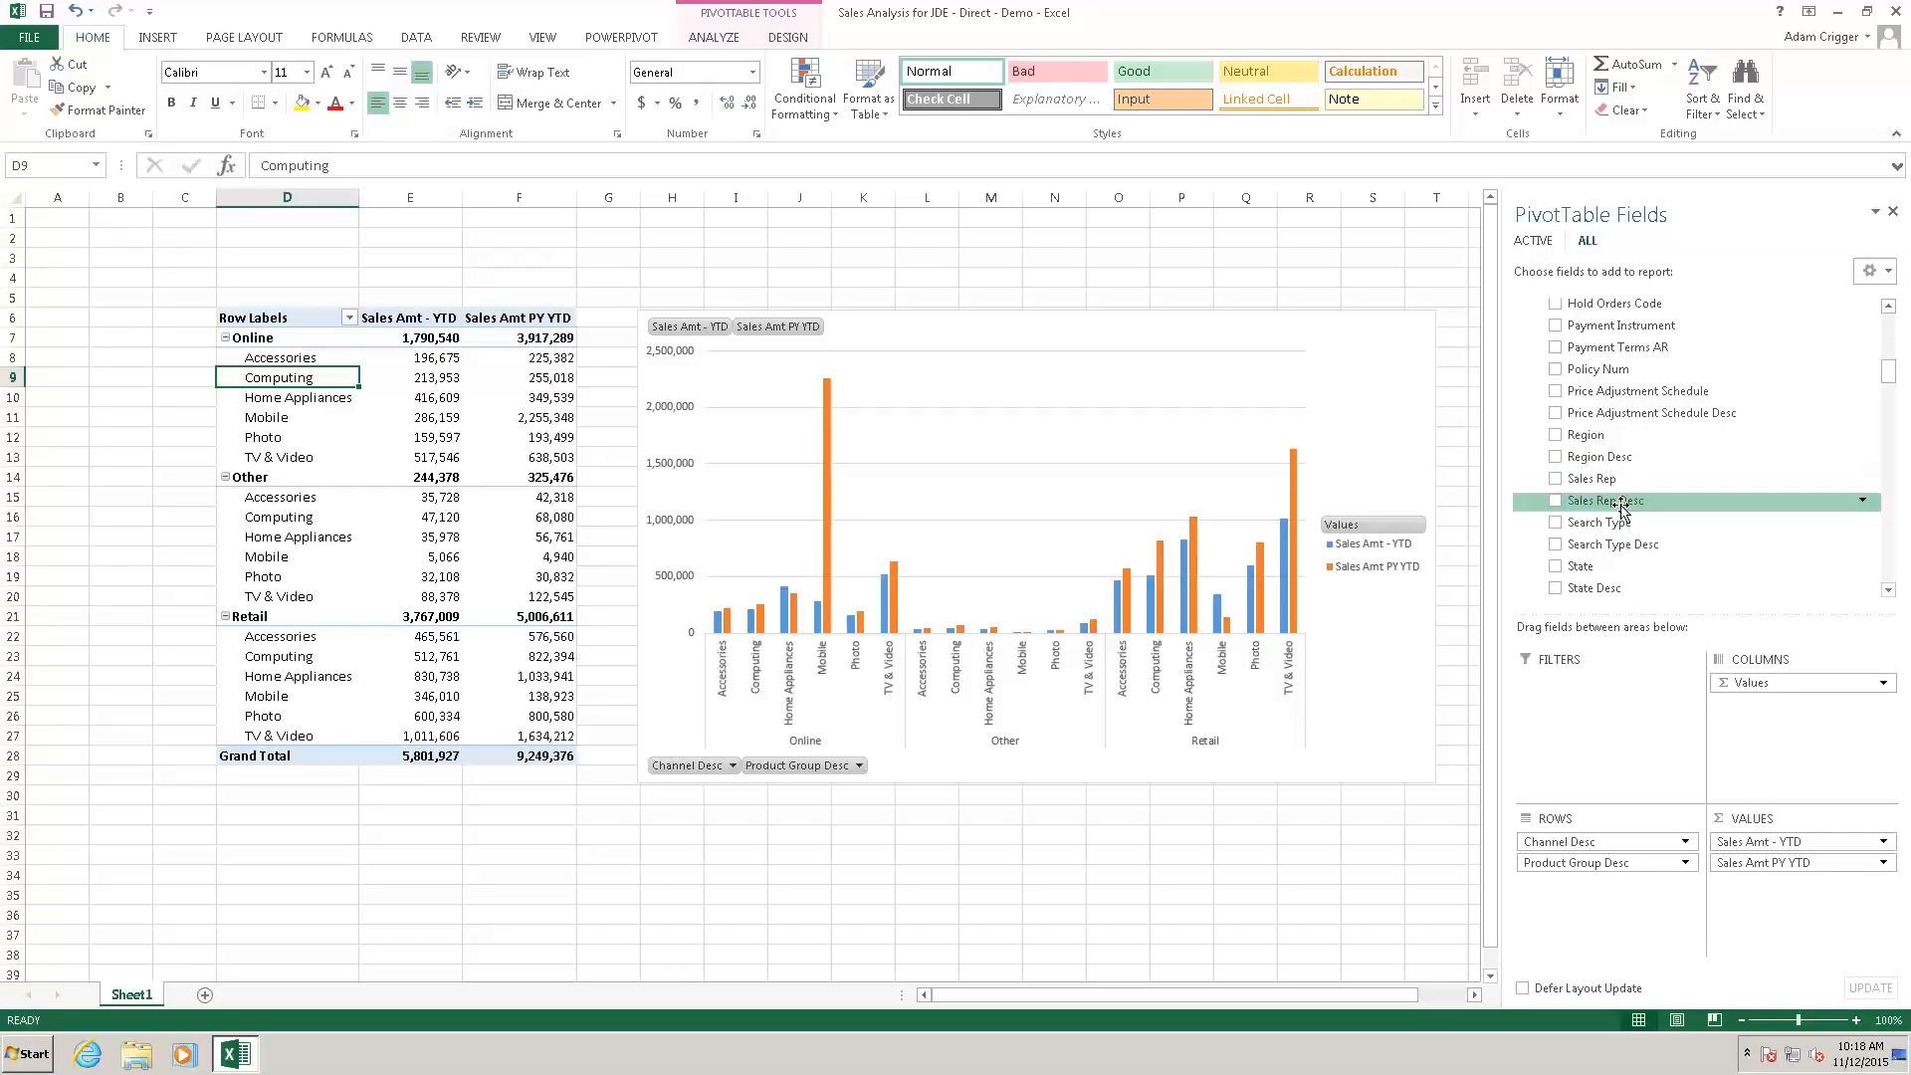
drag(1620, 505, 1612, 840)
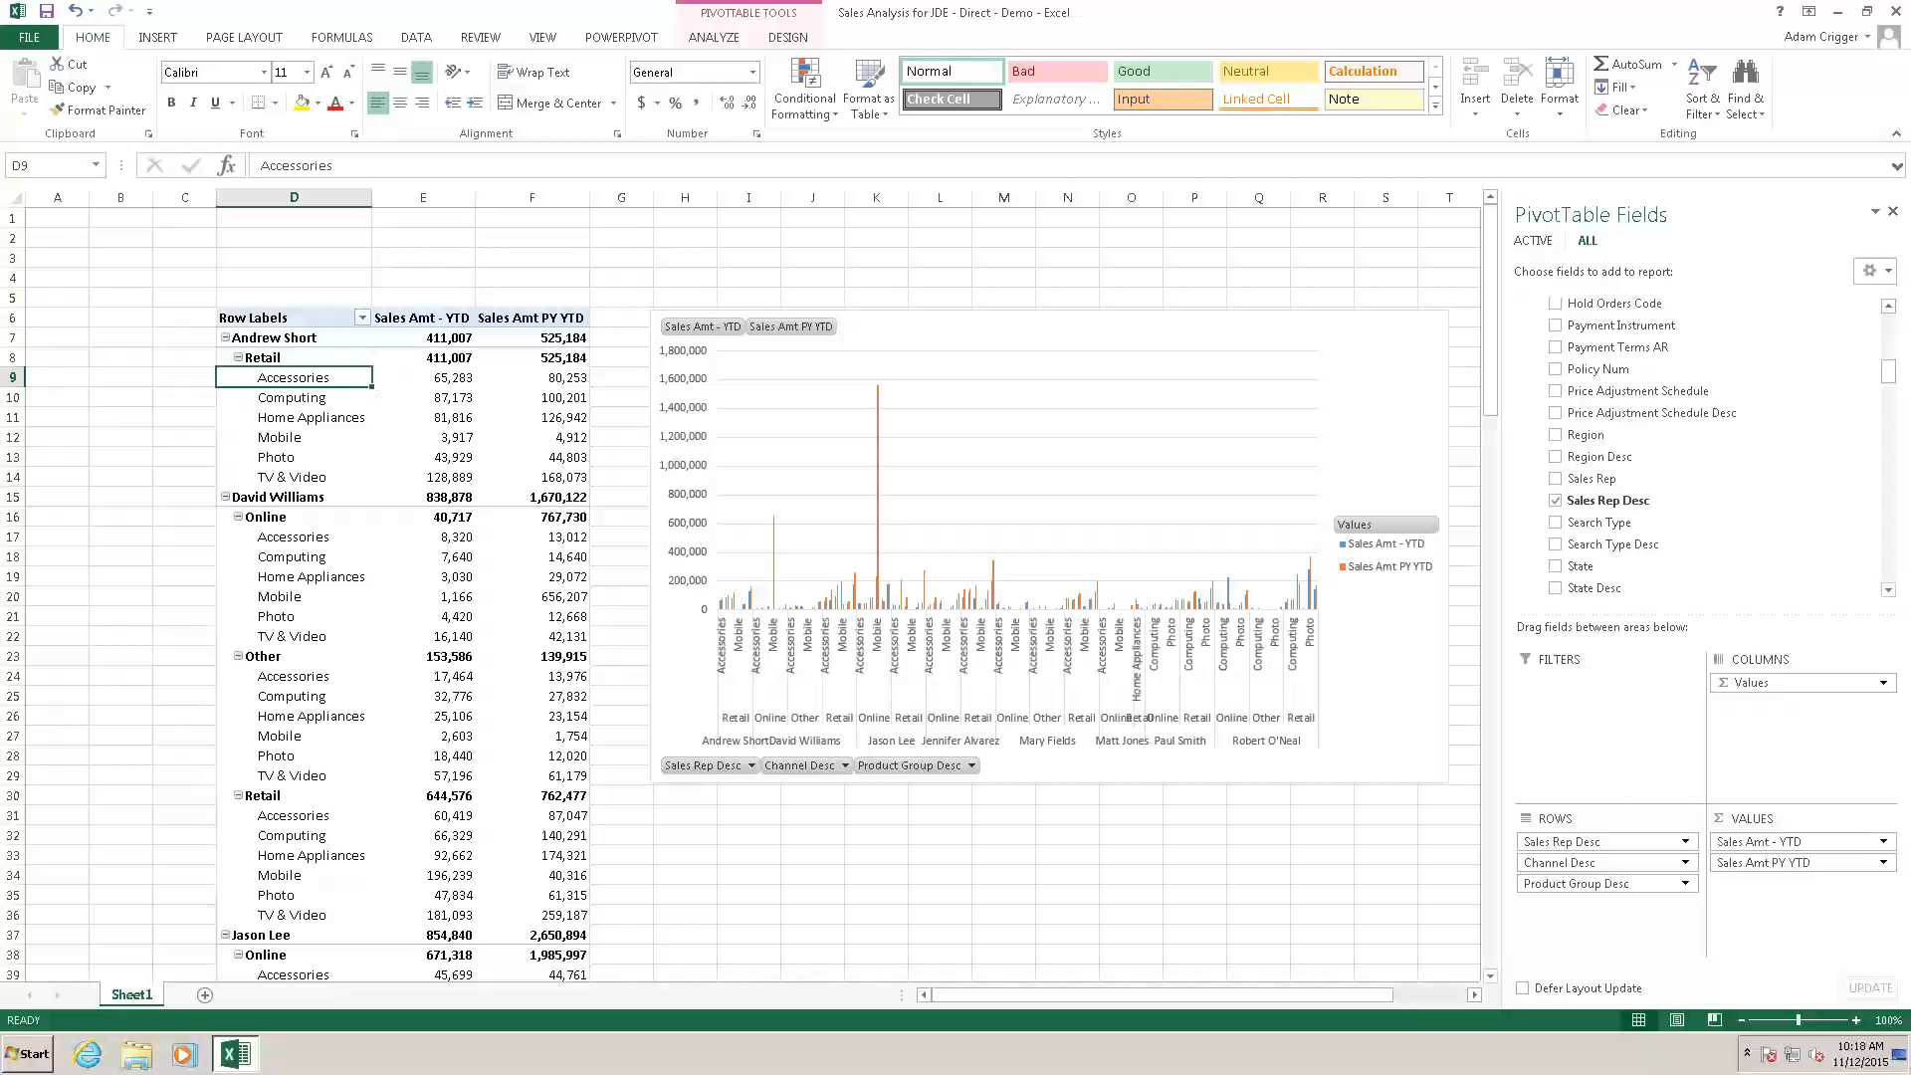
click(1682, 862)
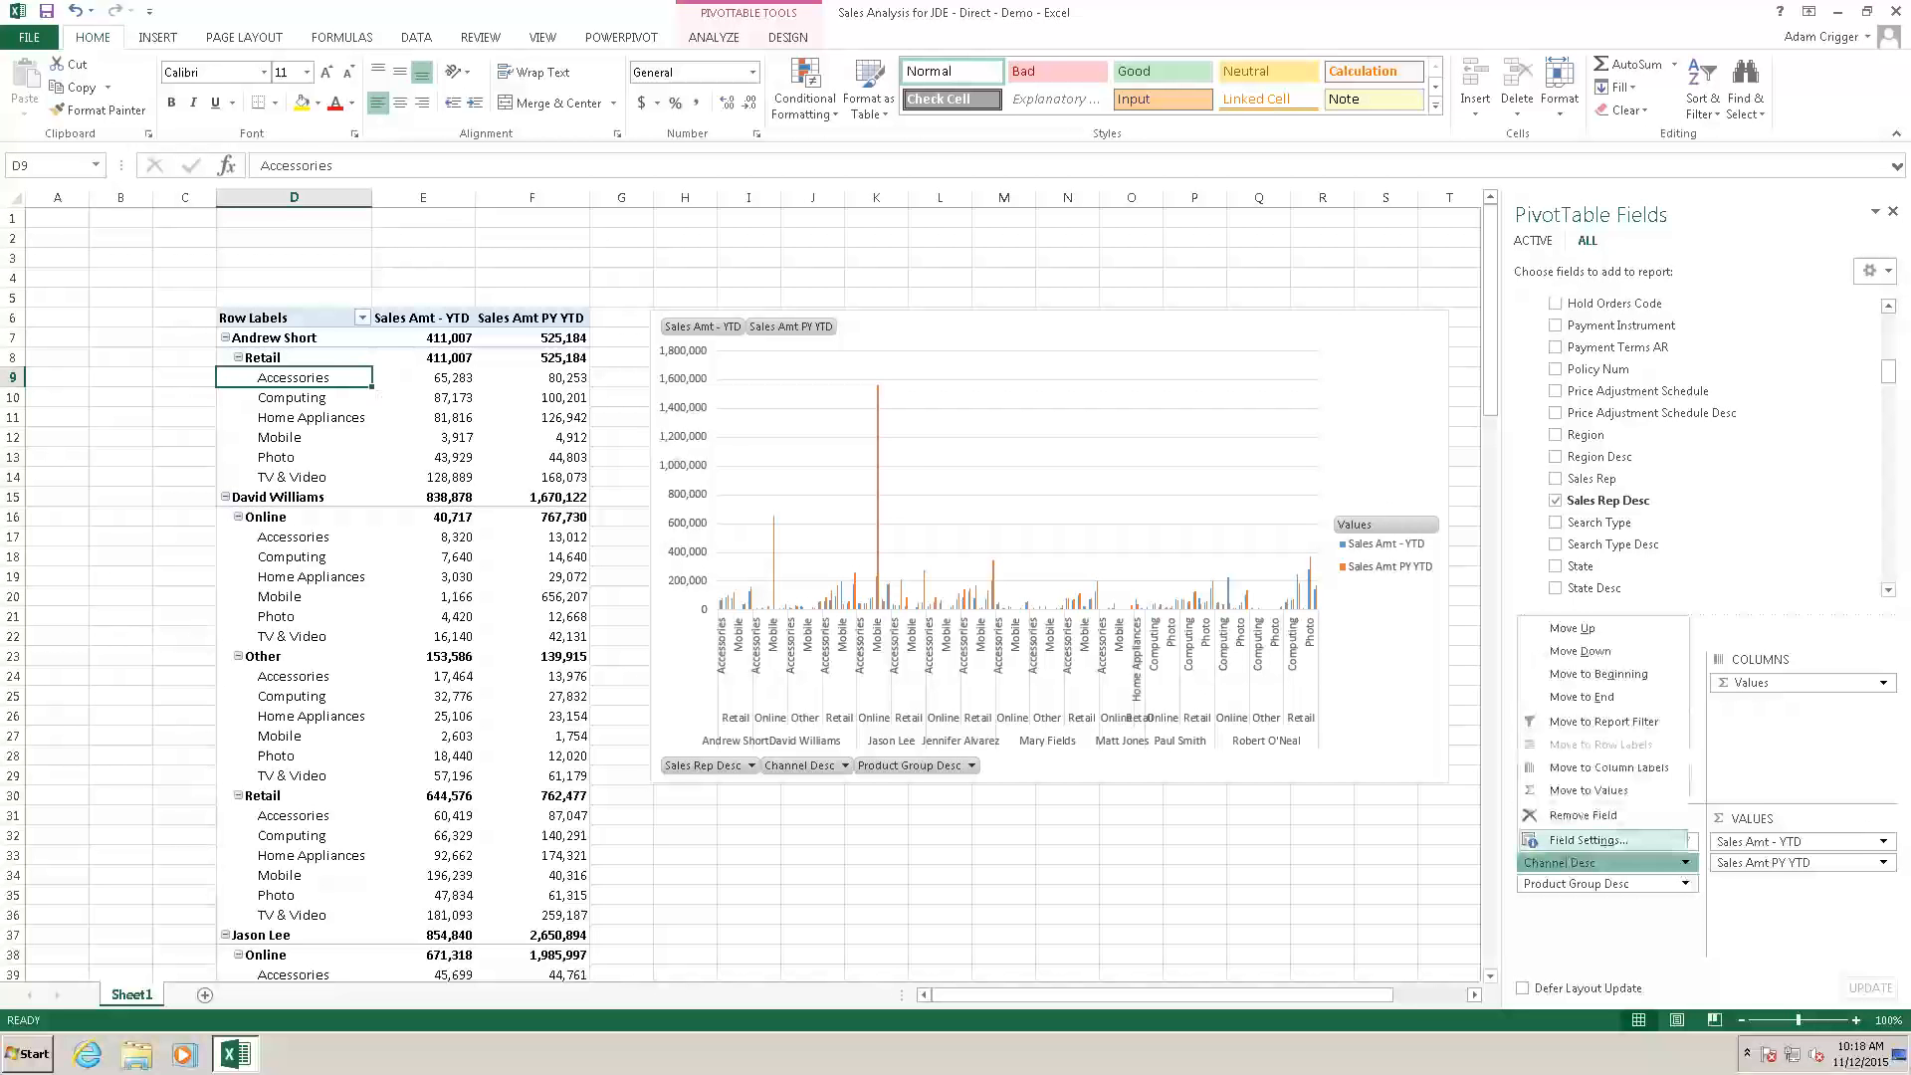
click(1582, 814)
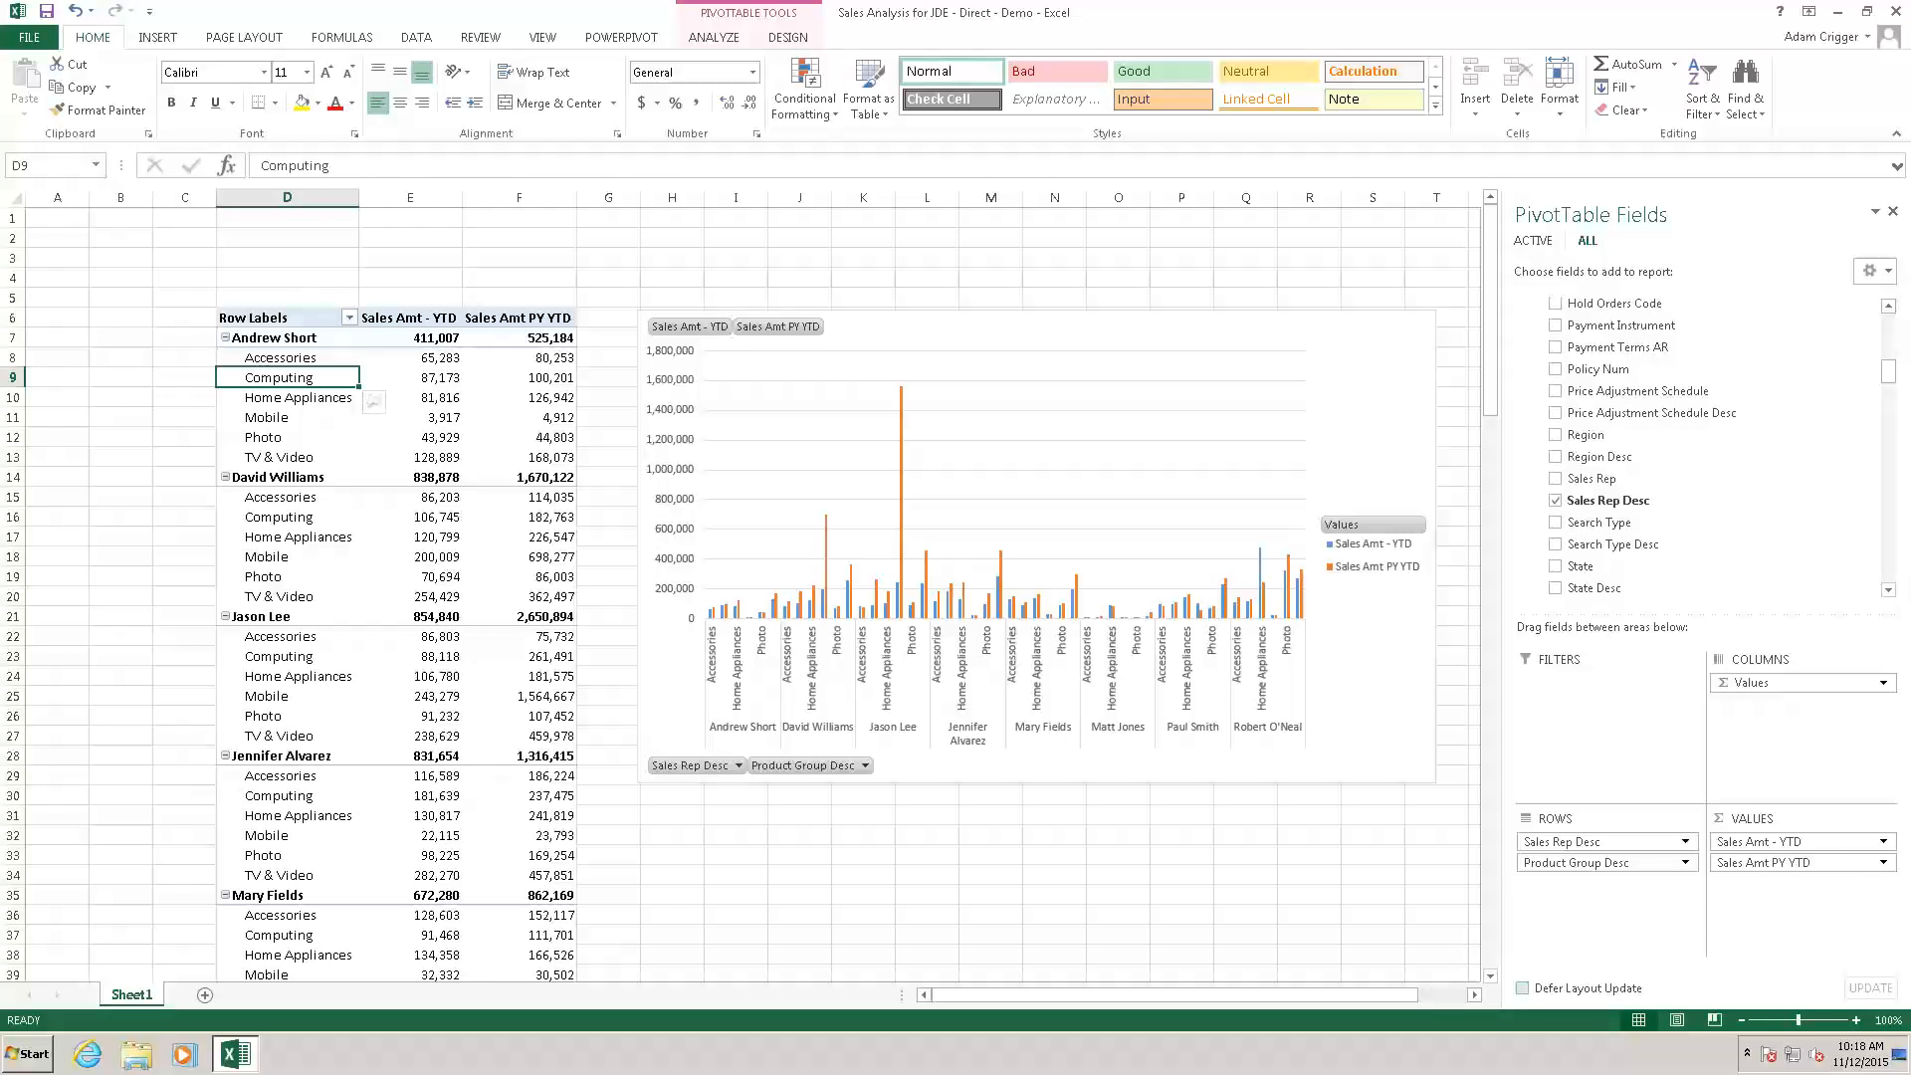
Start inserting slicers for the PivotTable and select Year Period from the Calendar table's additional fields.
click(157, 38)
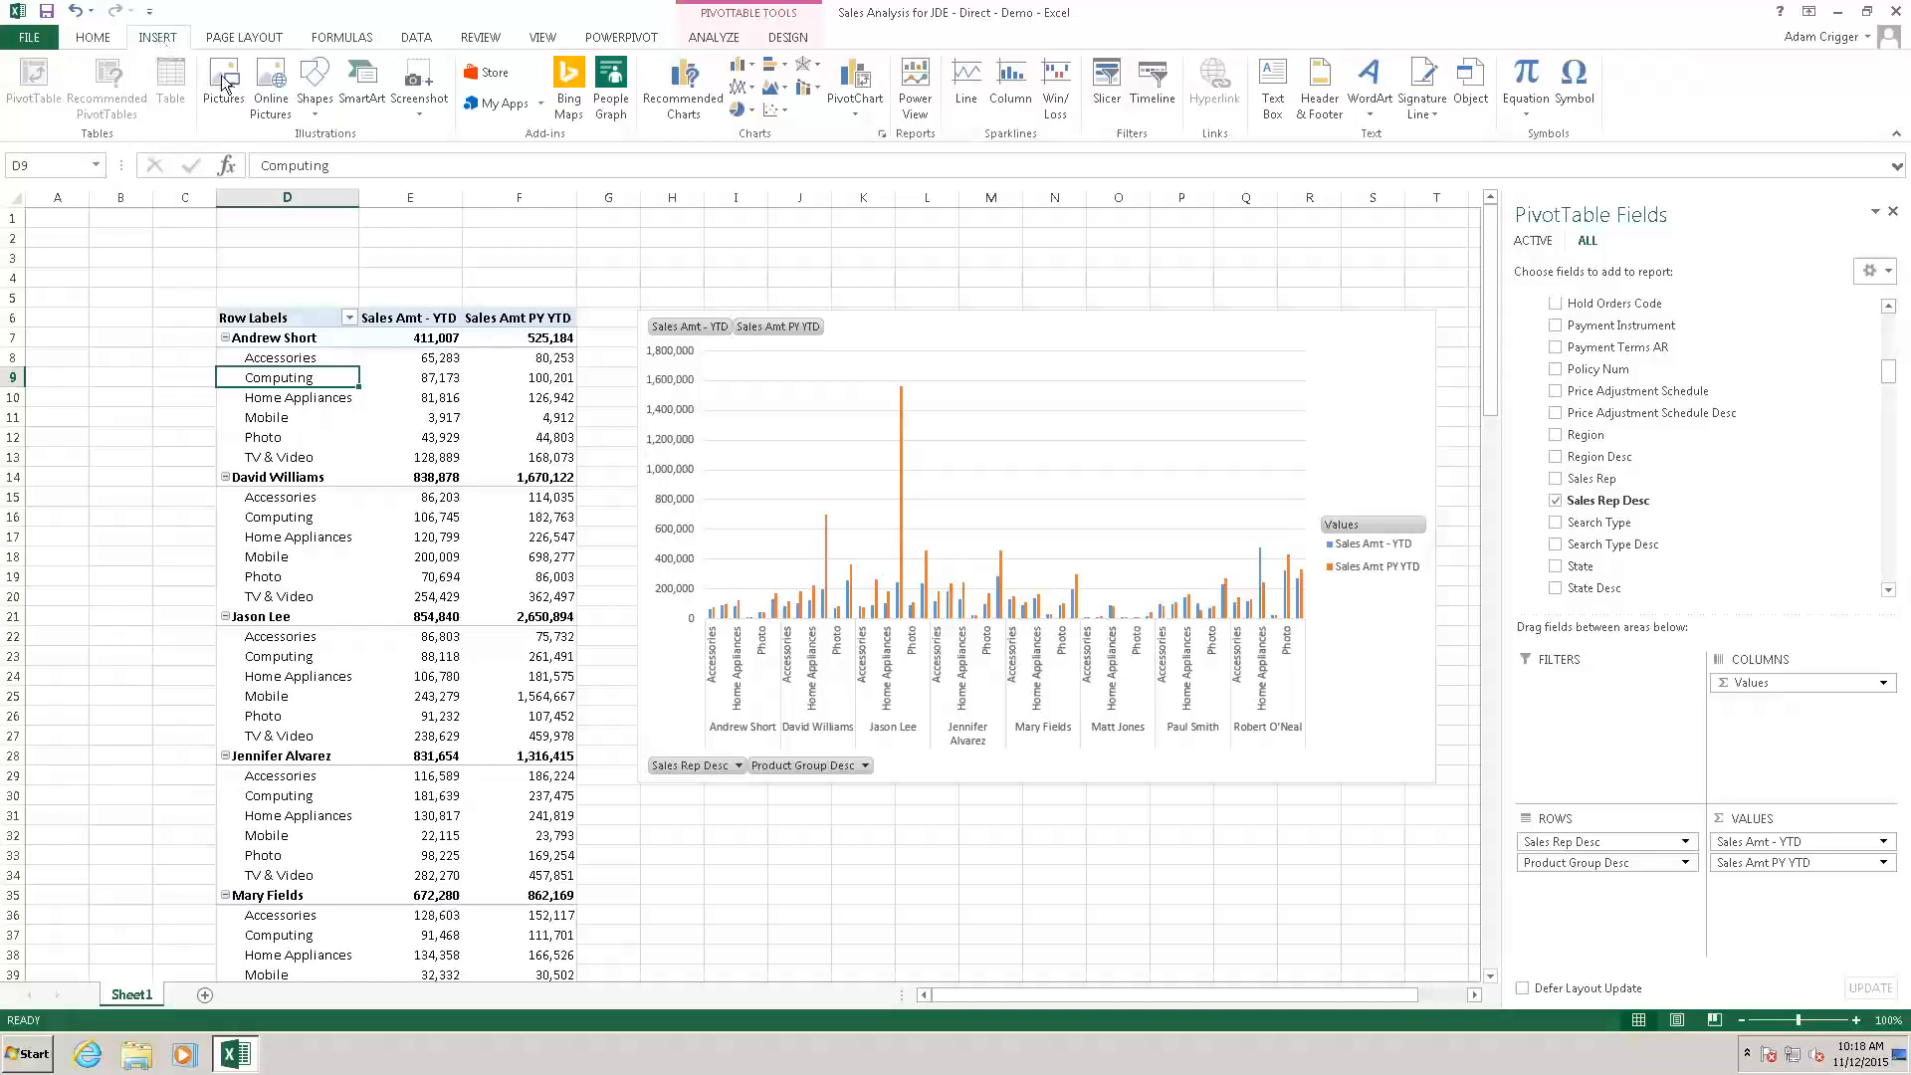
click(1107, 89)
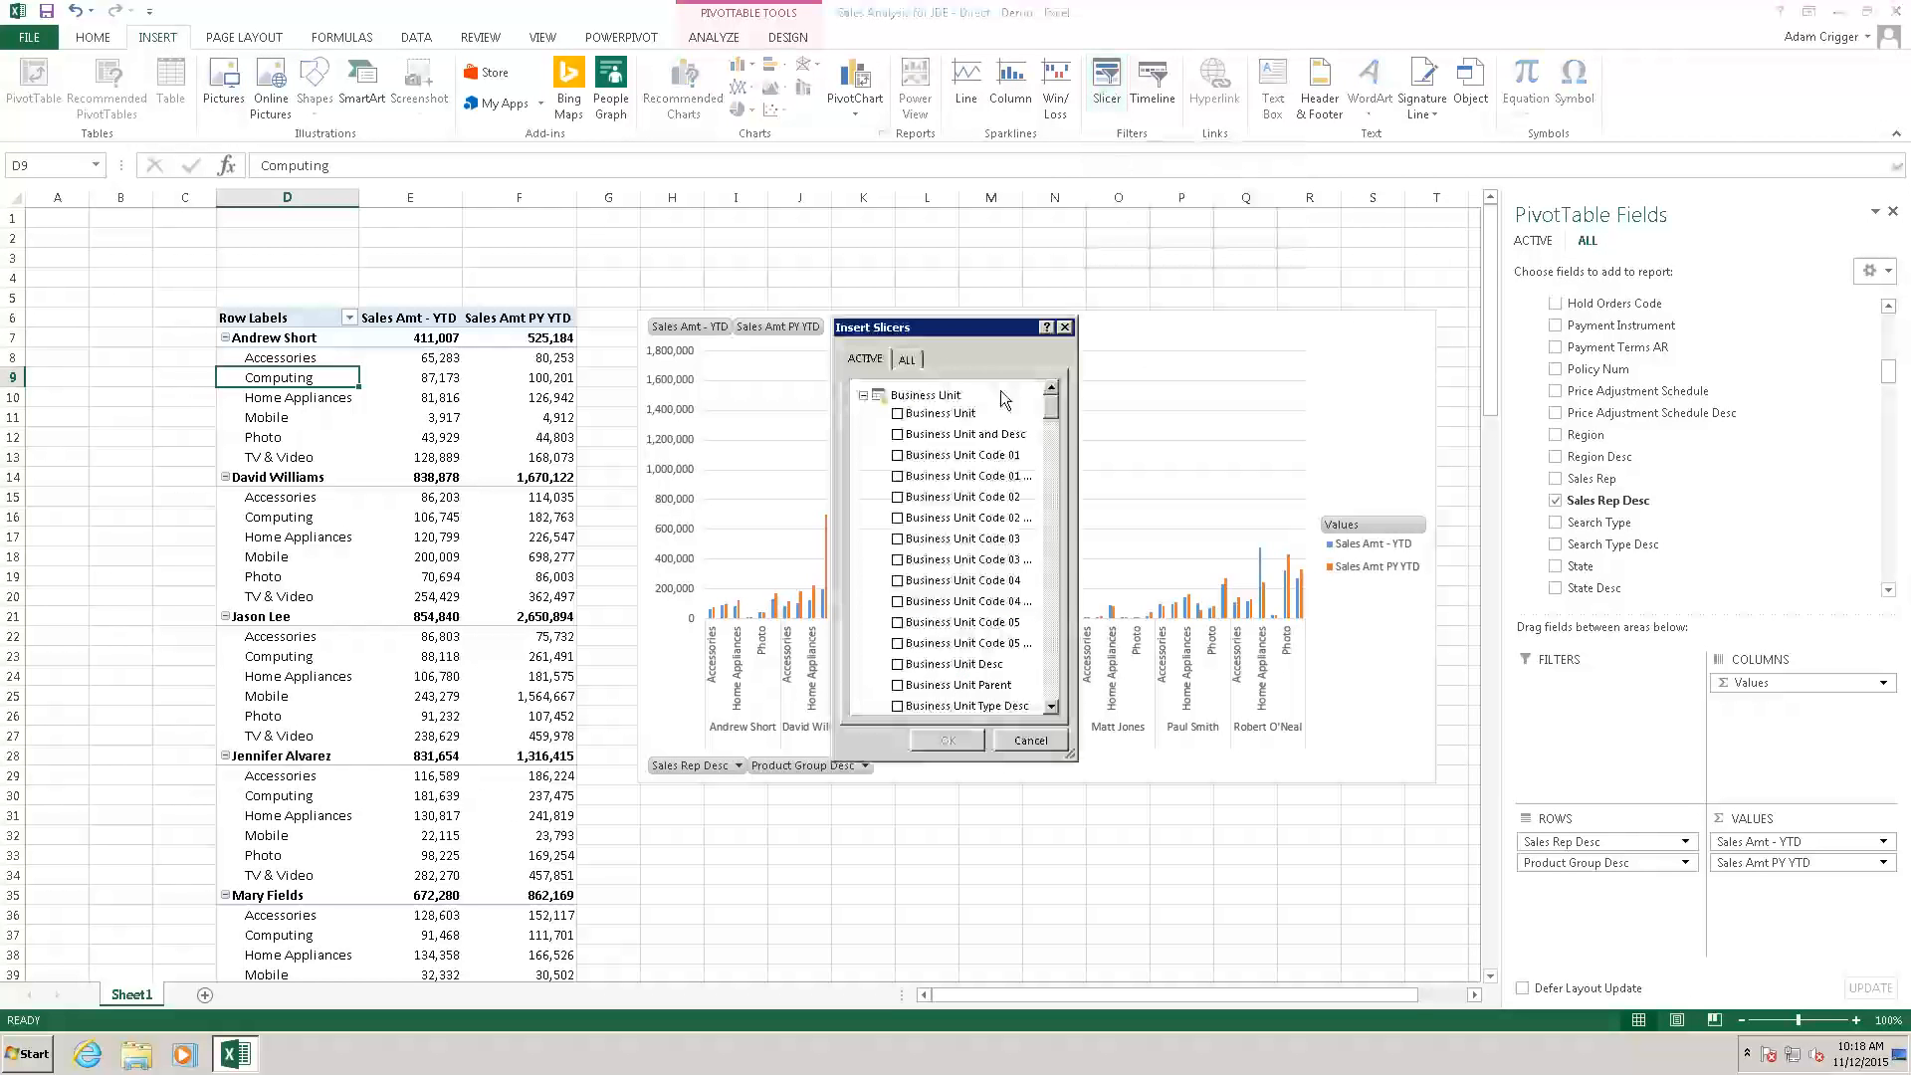
click(863, 394)
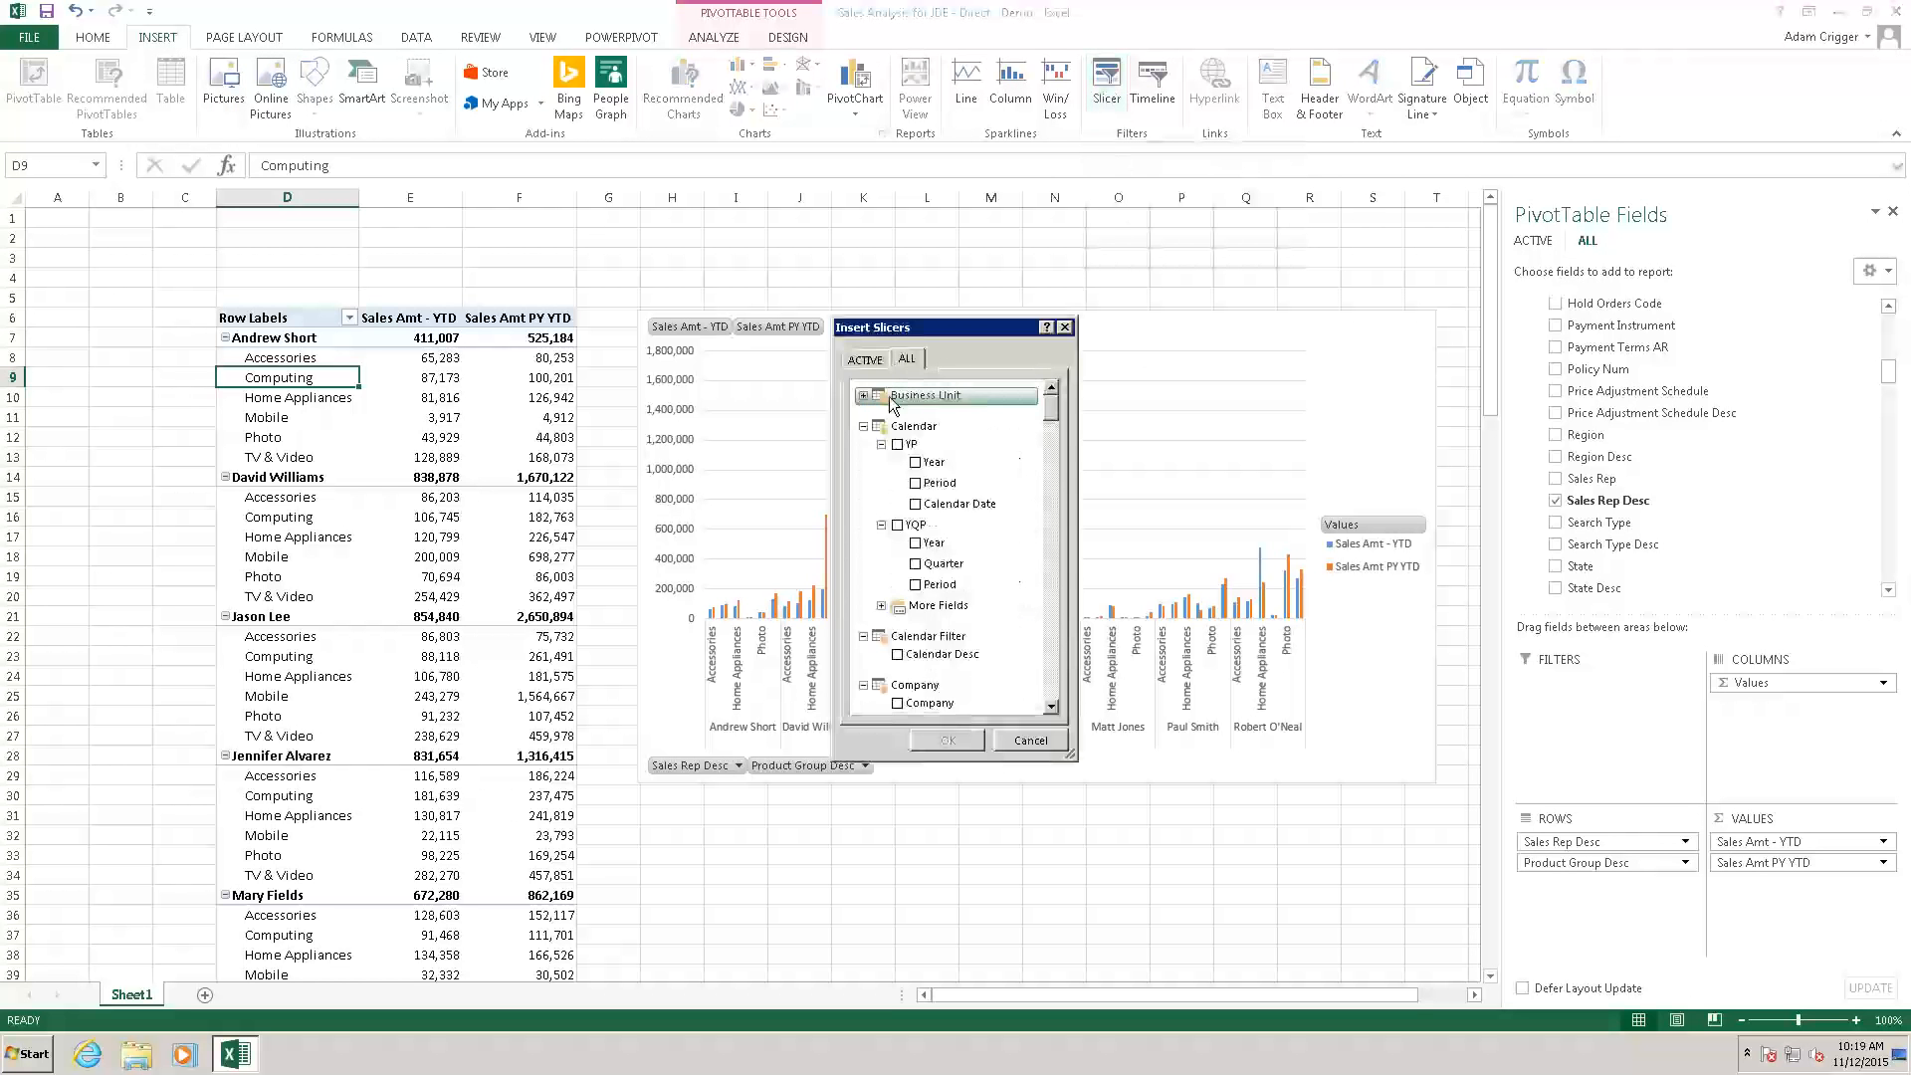
click(881, 607)
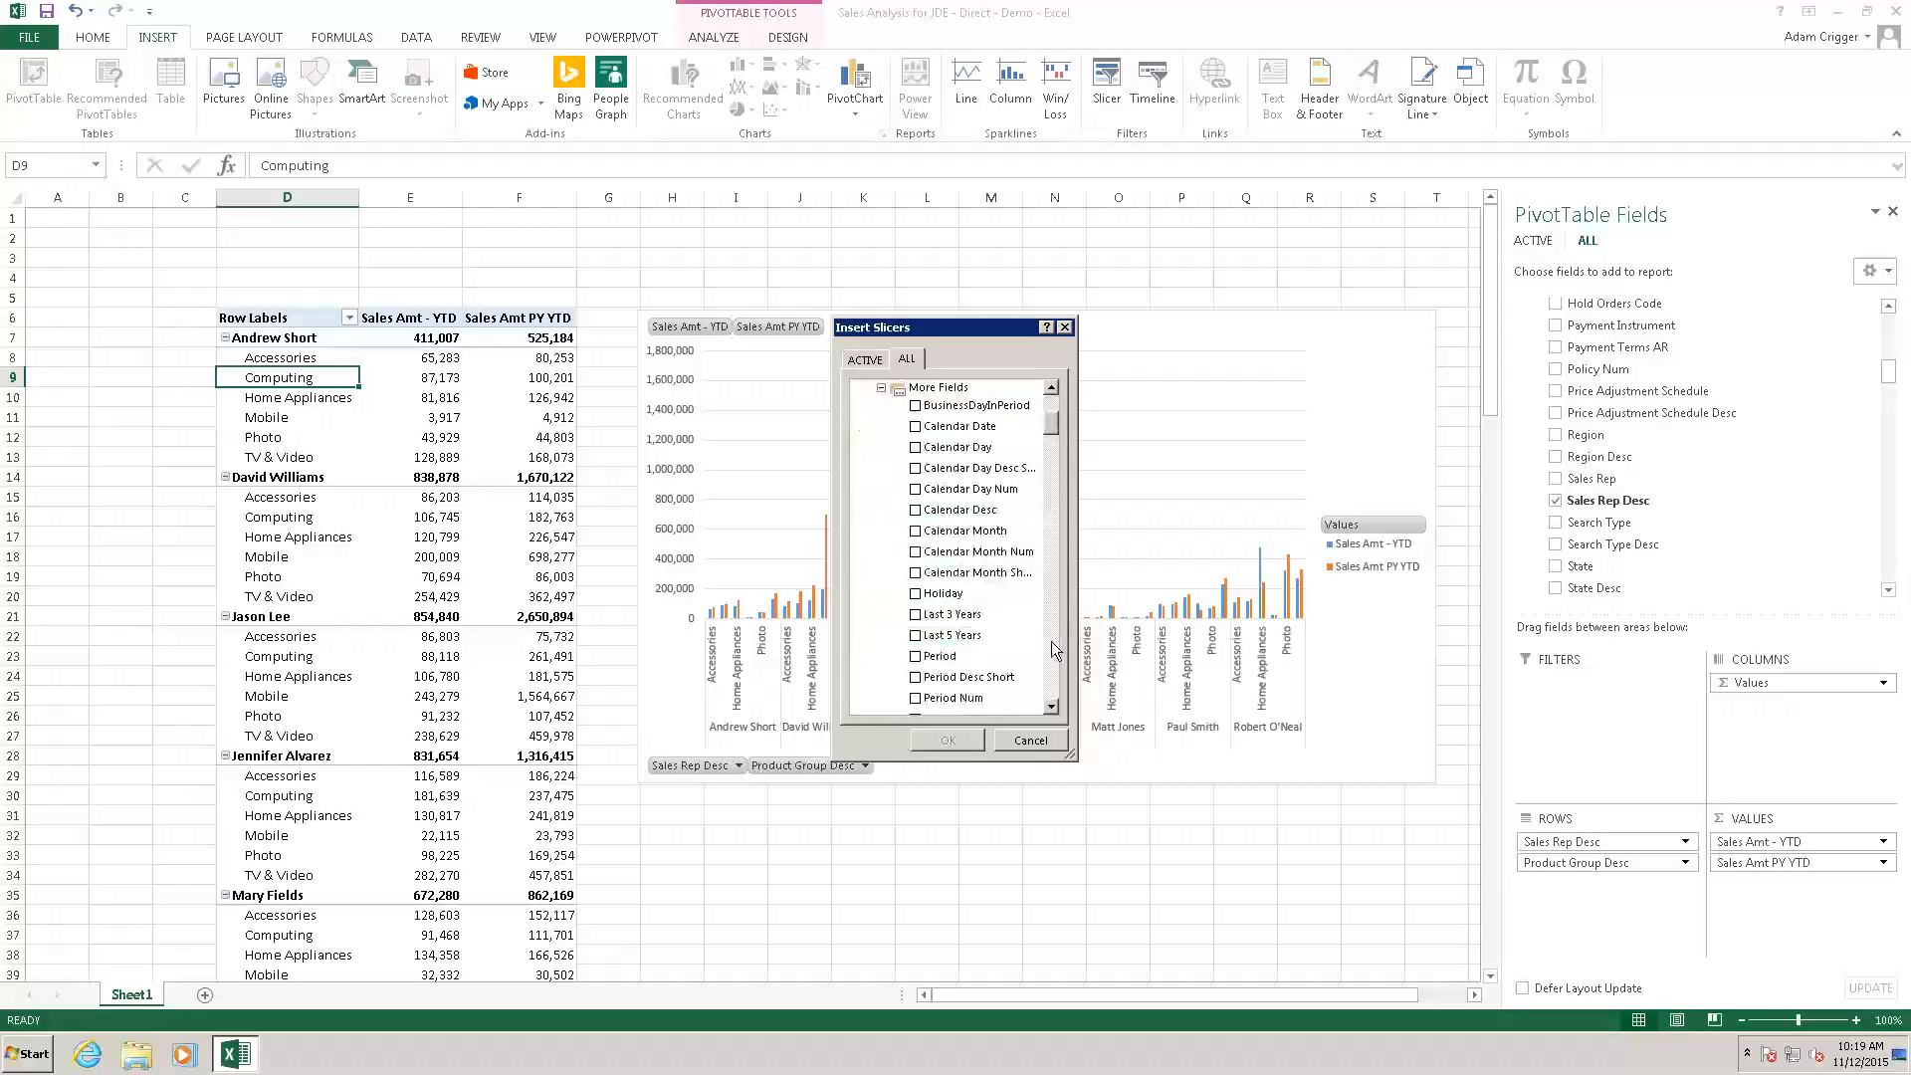
scroll(1030, 577, down, 2)
click(915, 441)
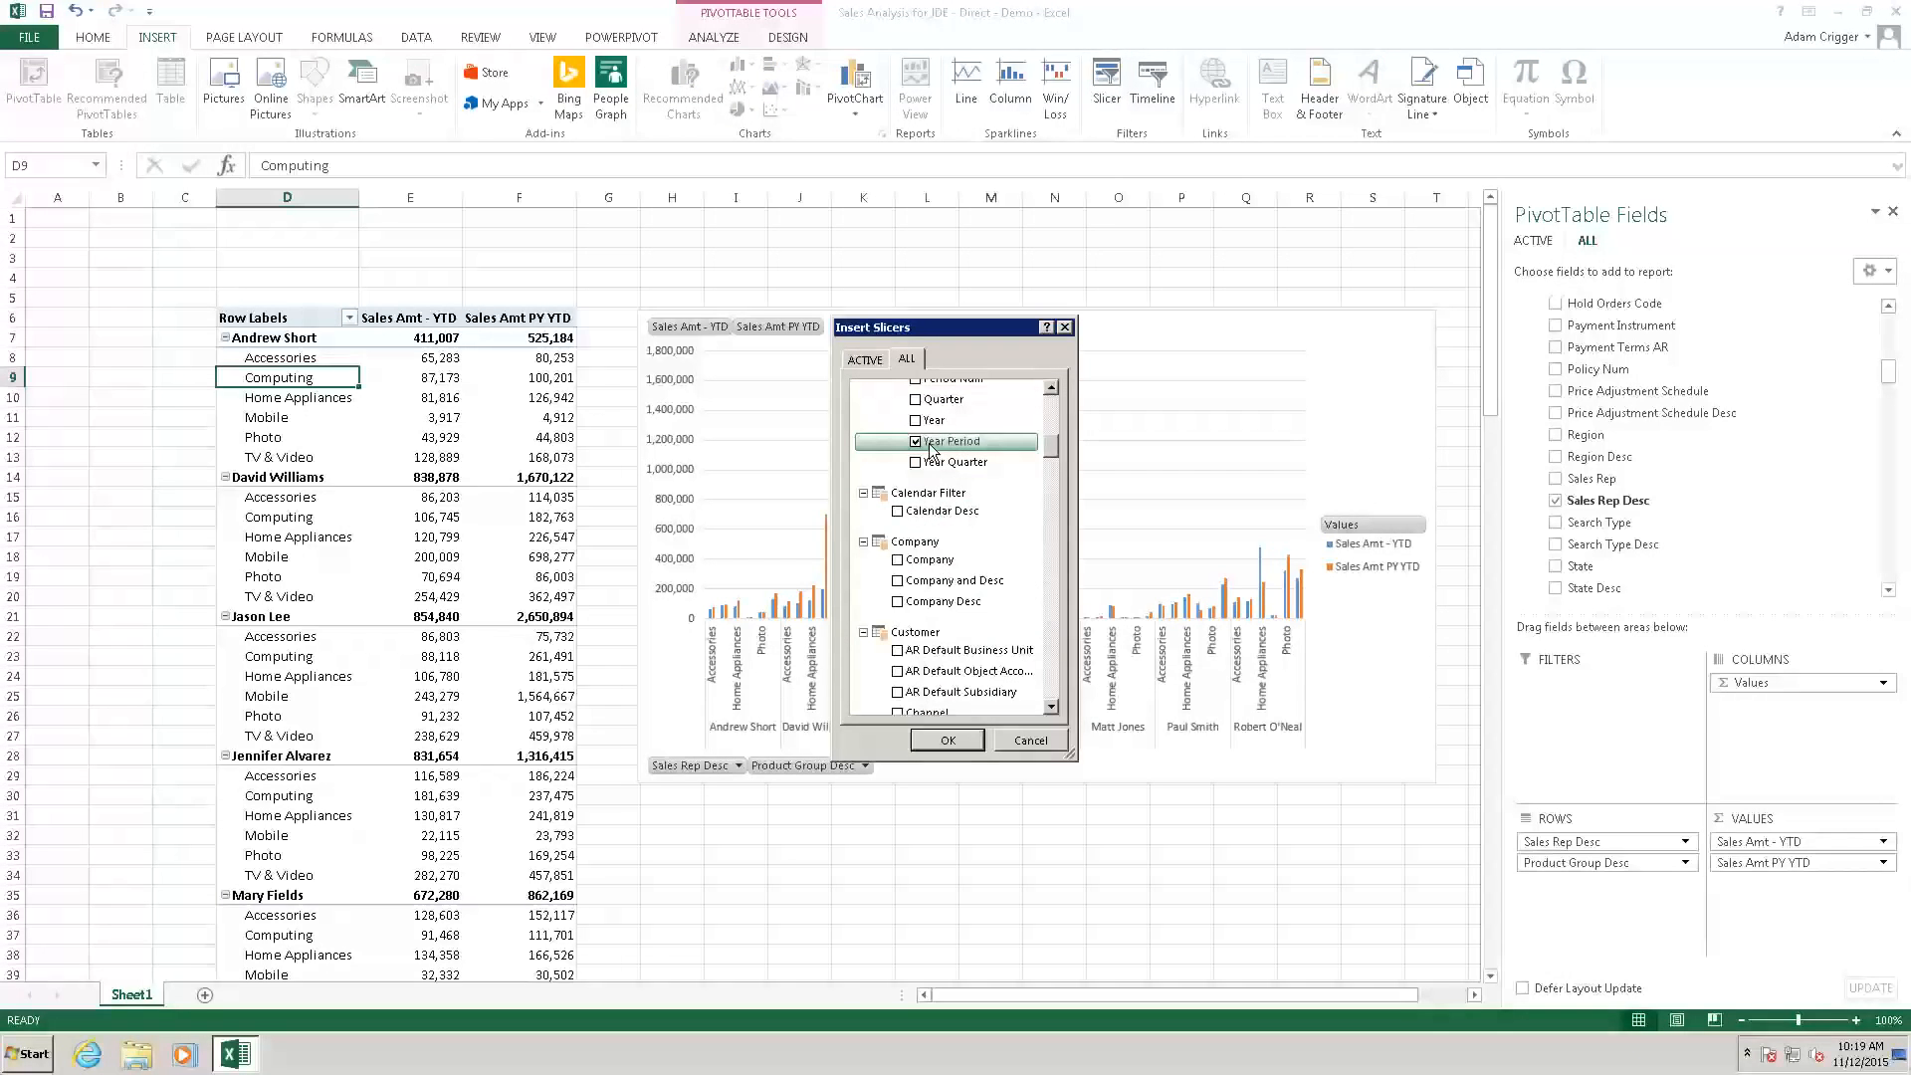
Also select Channel Desc from the Customer table and Region Desc from the Customer Parent table, and insert the slicers.
mouse_move(1055, 451)
mouse_down()
mouse_move(1055, 518)
mouse_move(1054, 465)
mouse_up()
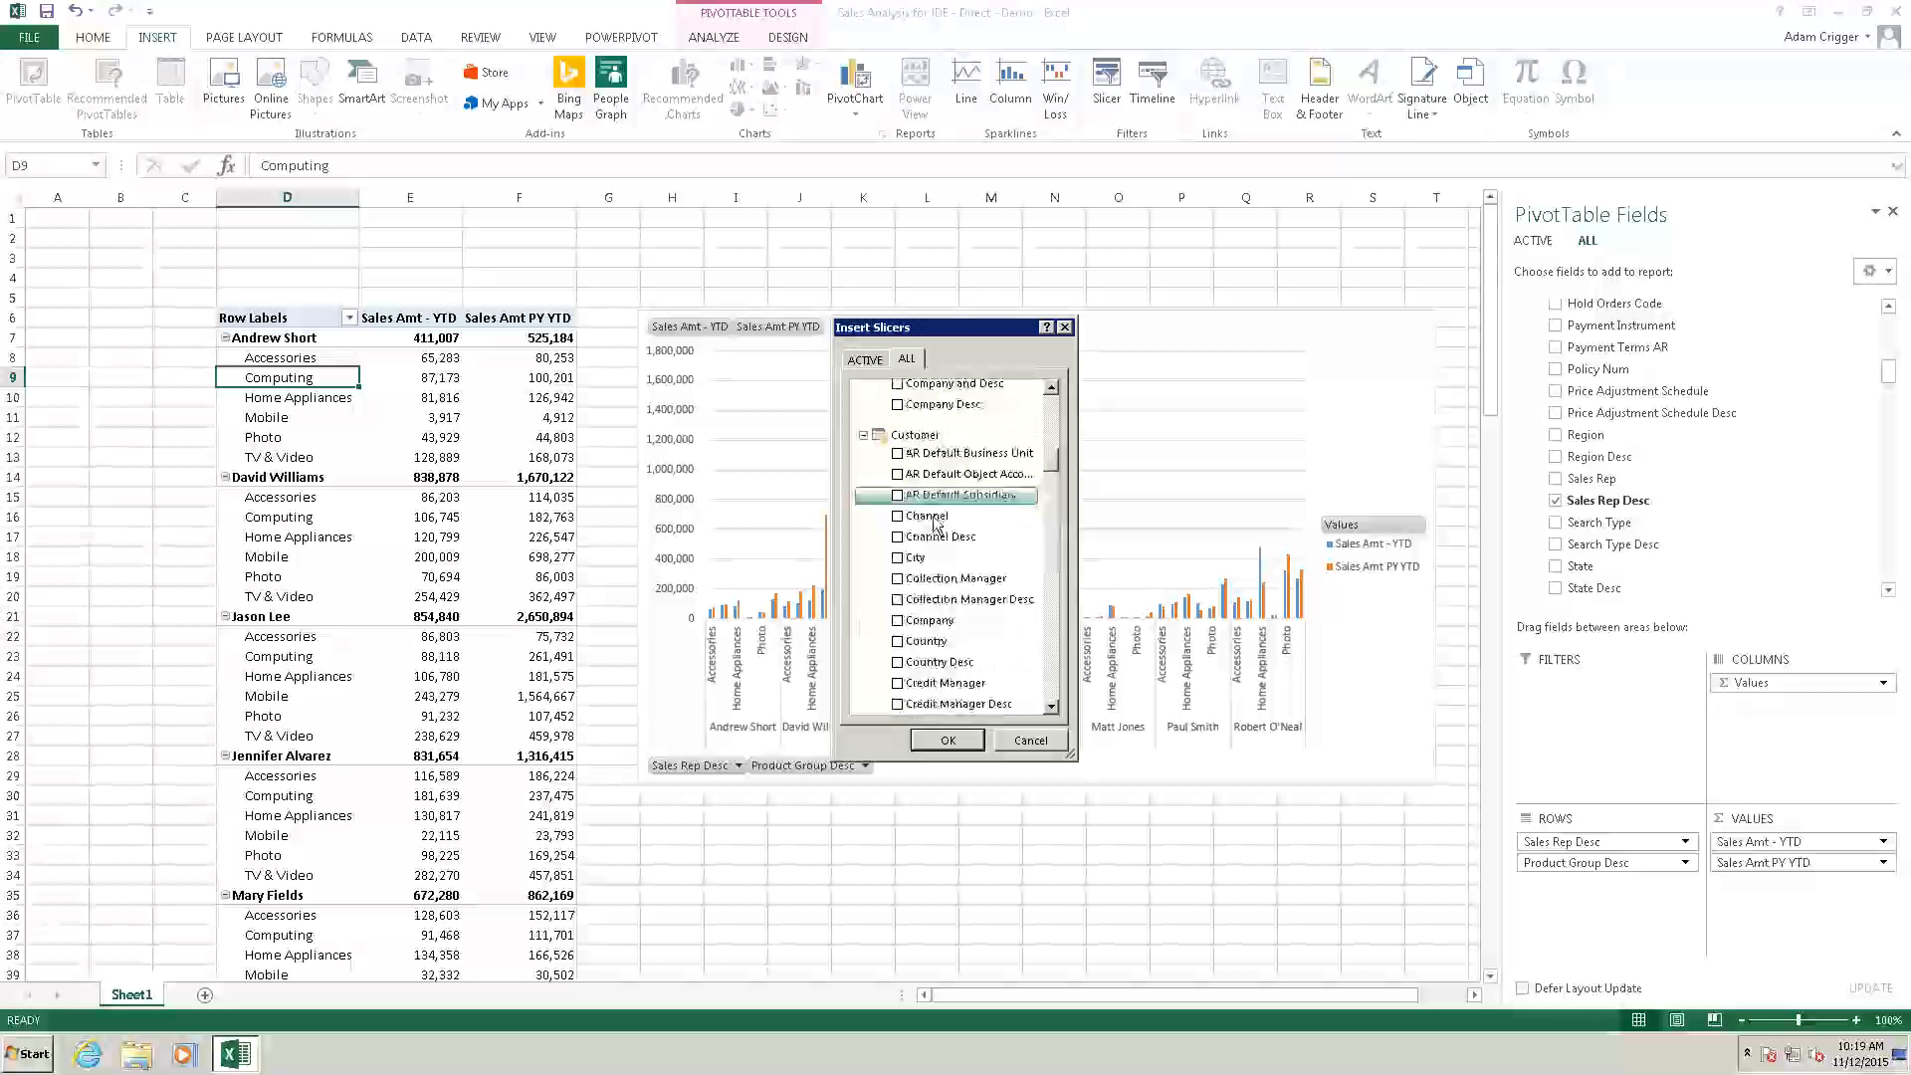
click(898, 537)
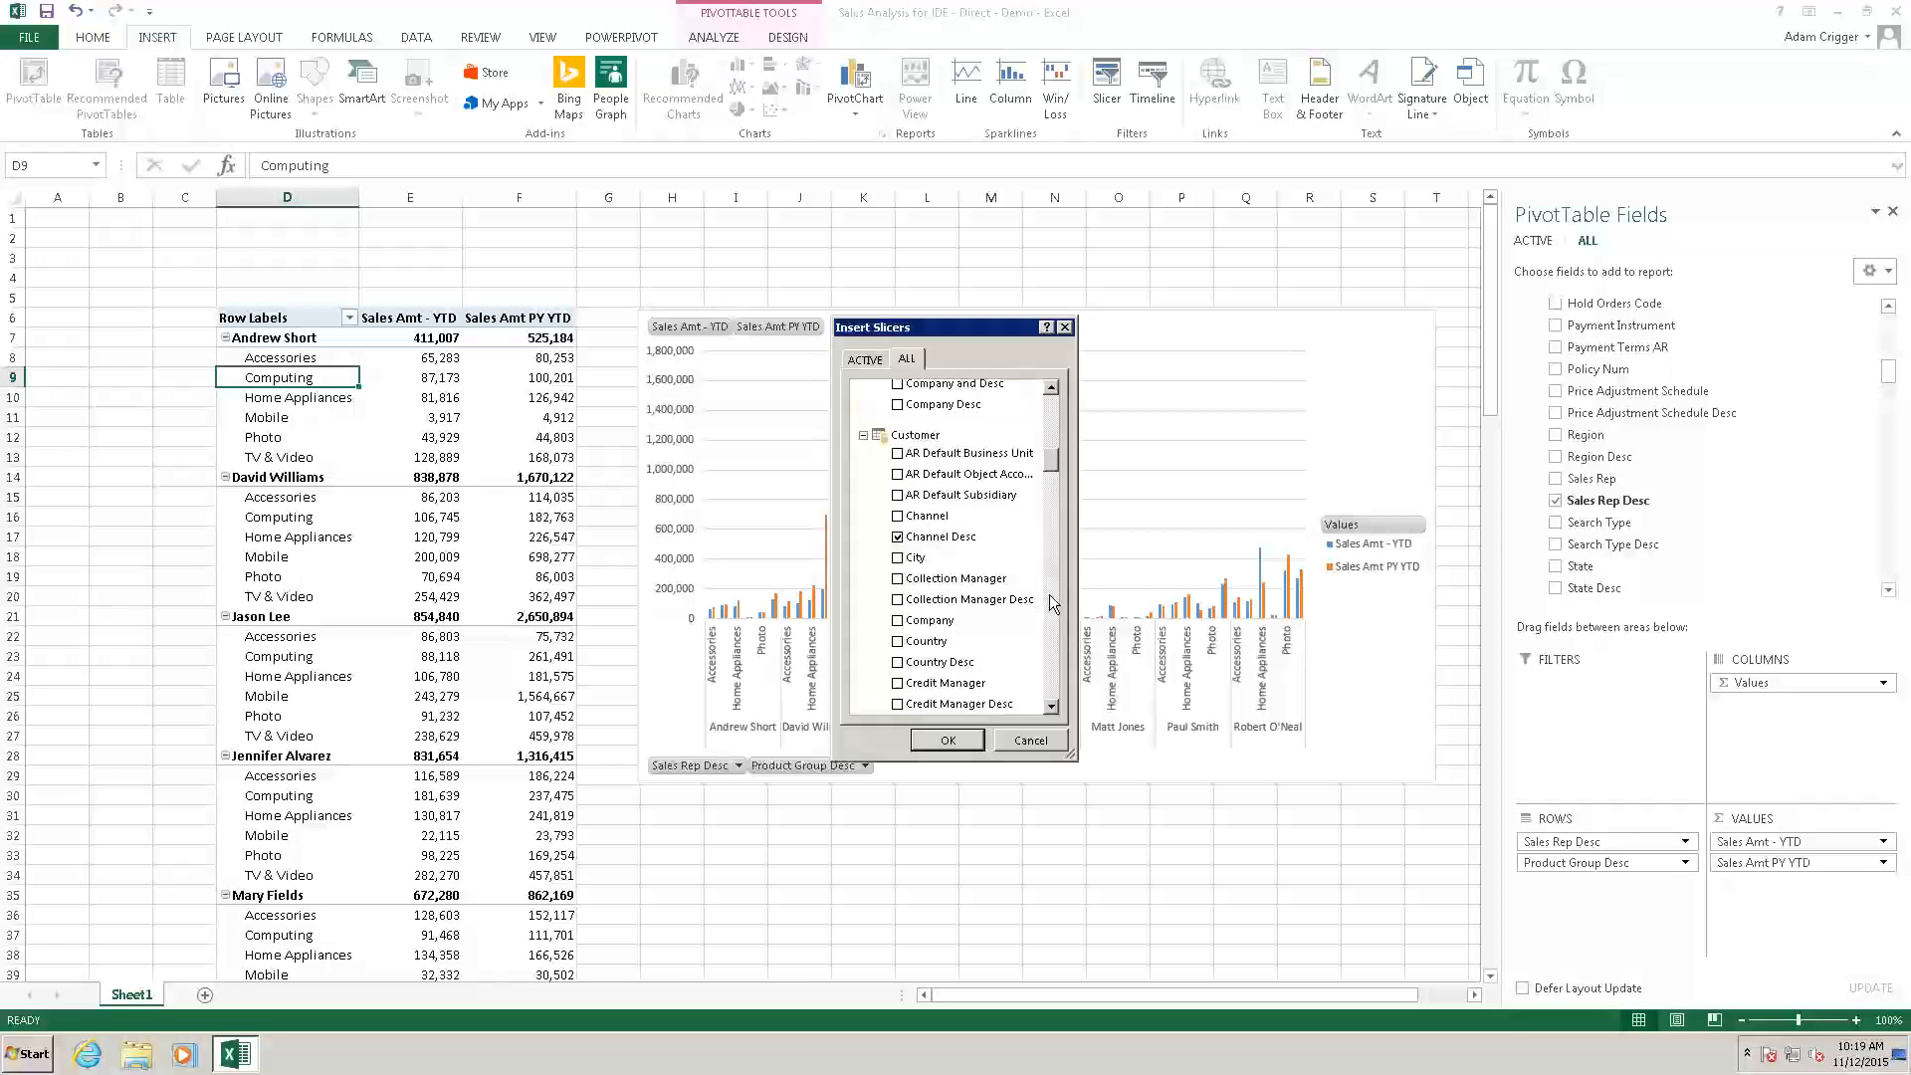
click(1053, 602)
click(1053, 602)
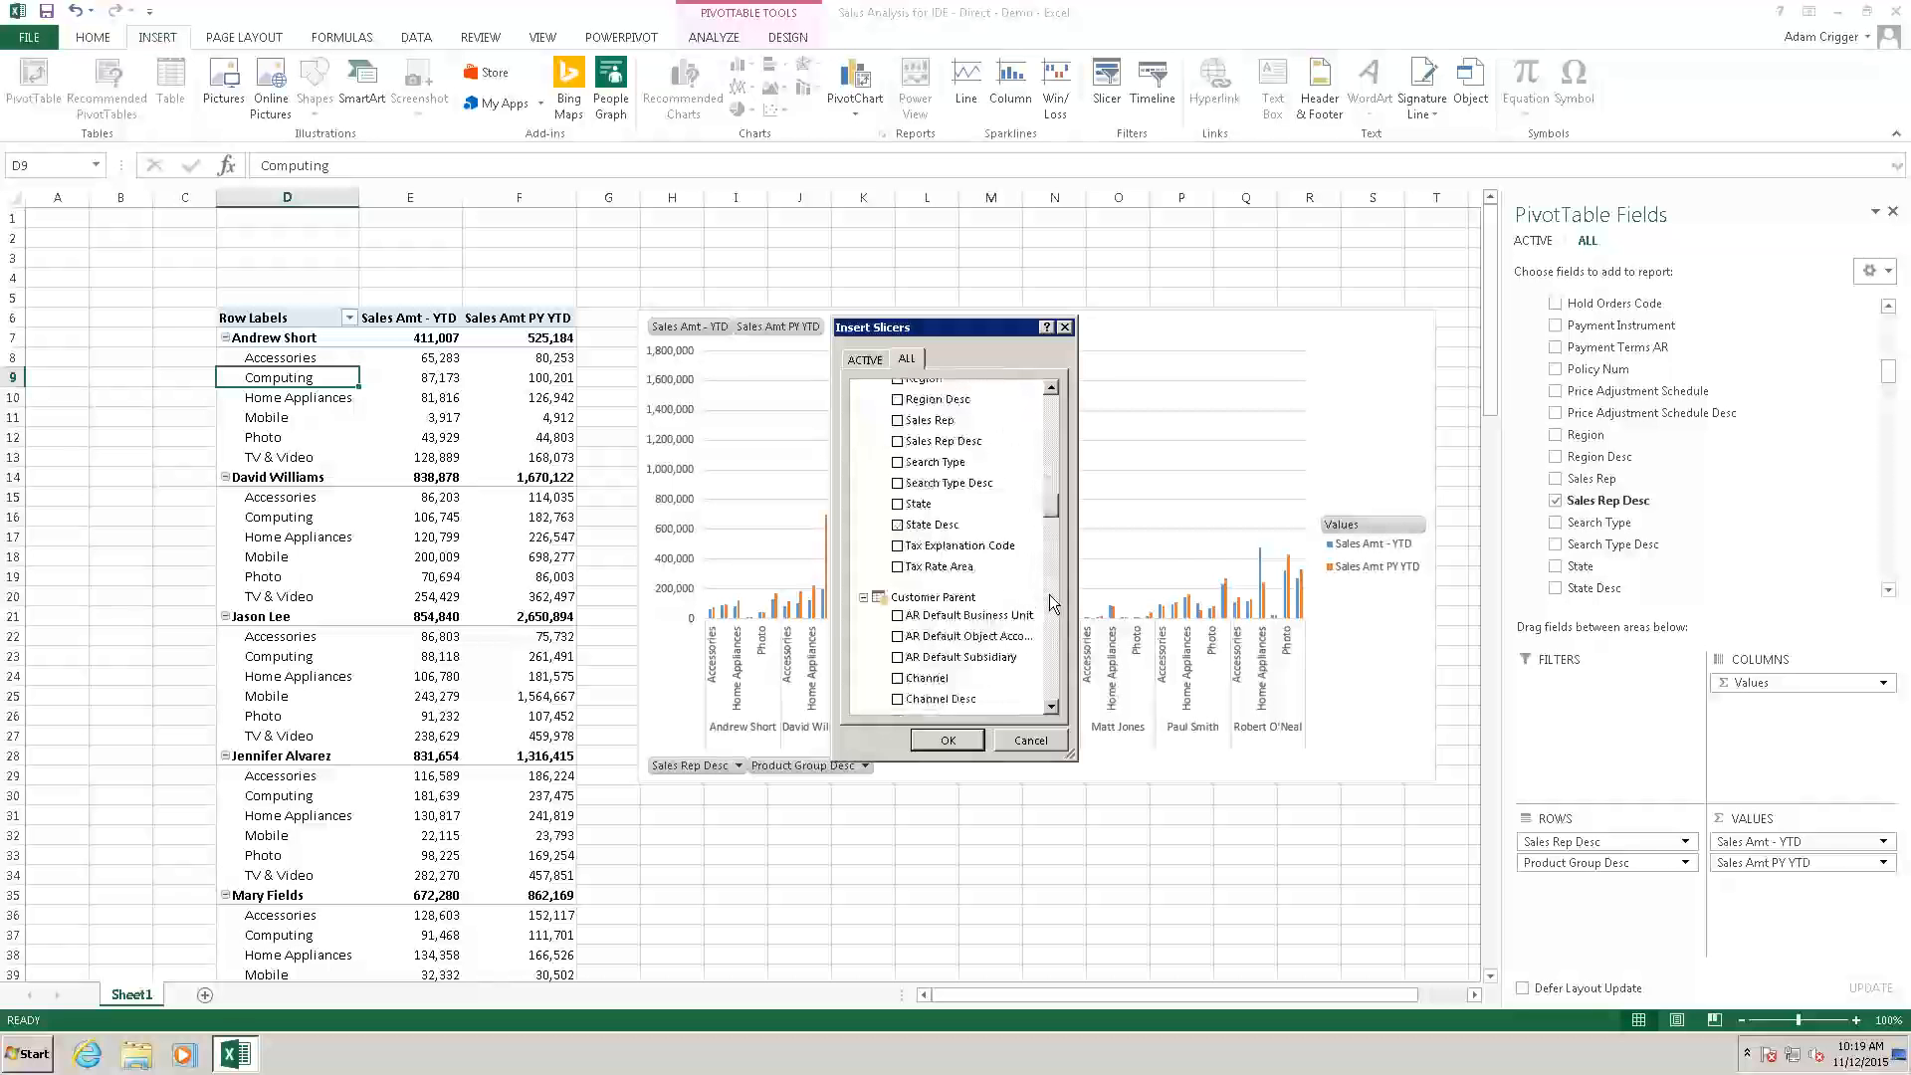
click(1053, 602)
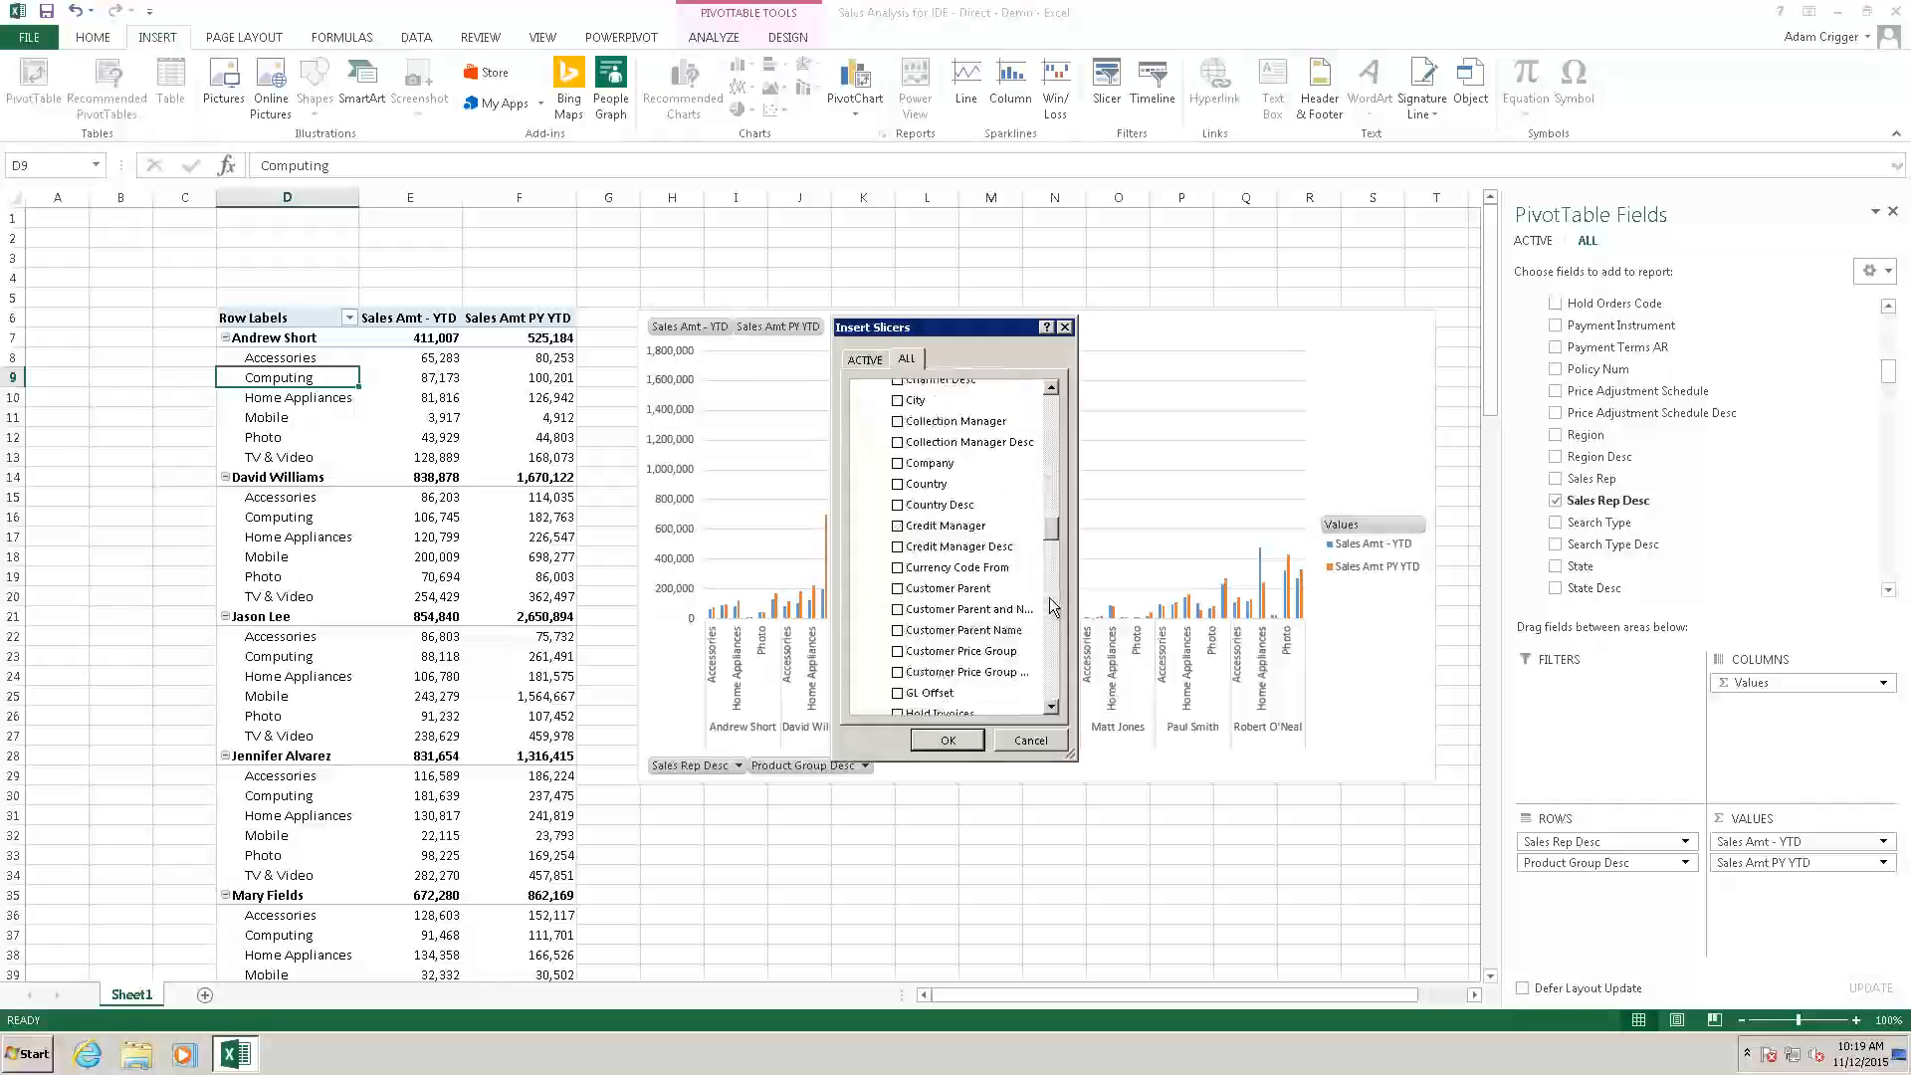
click(1053, 605)
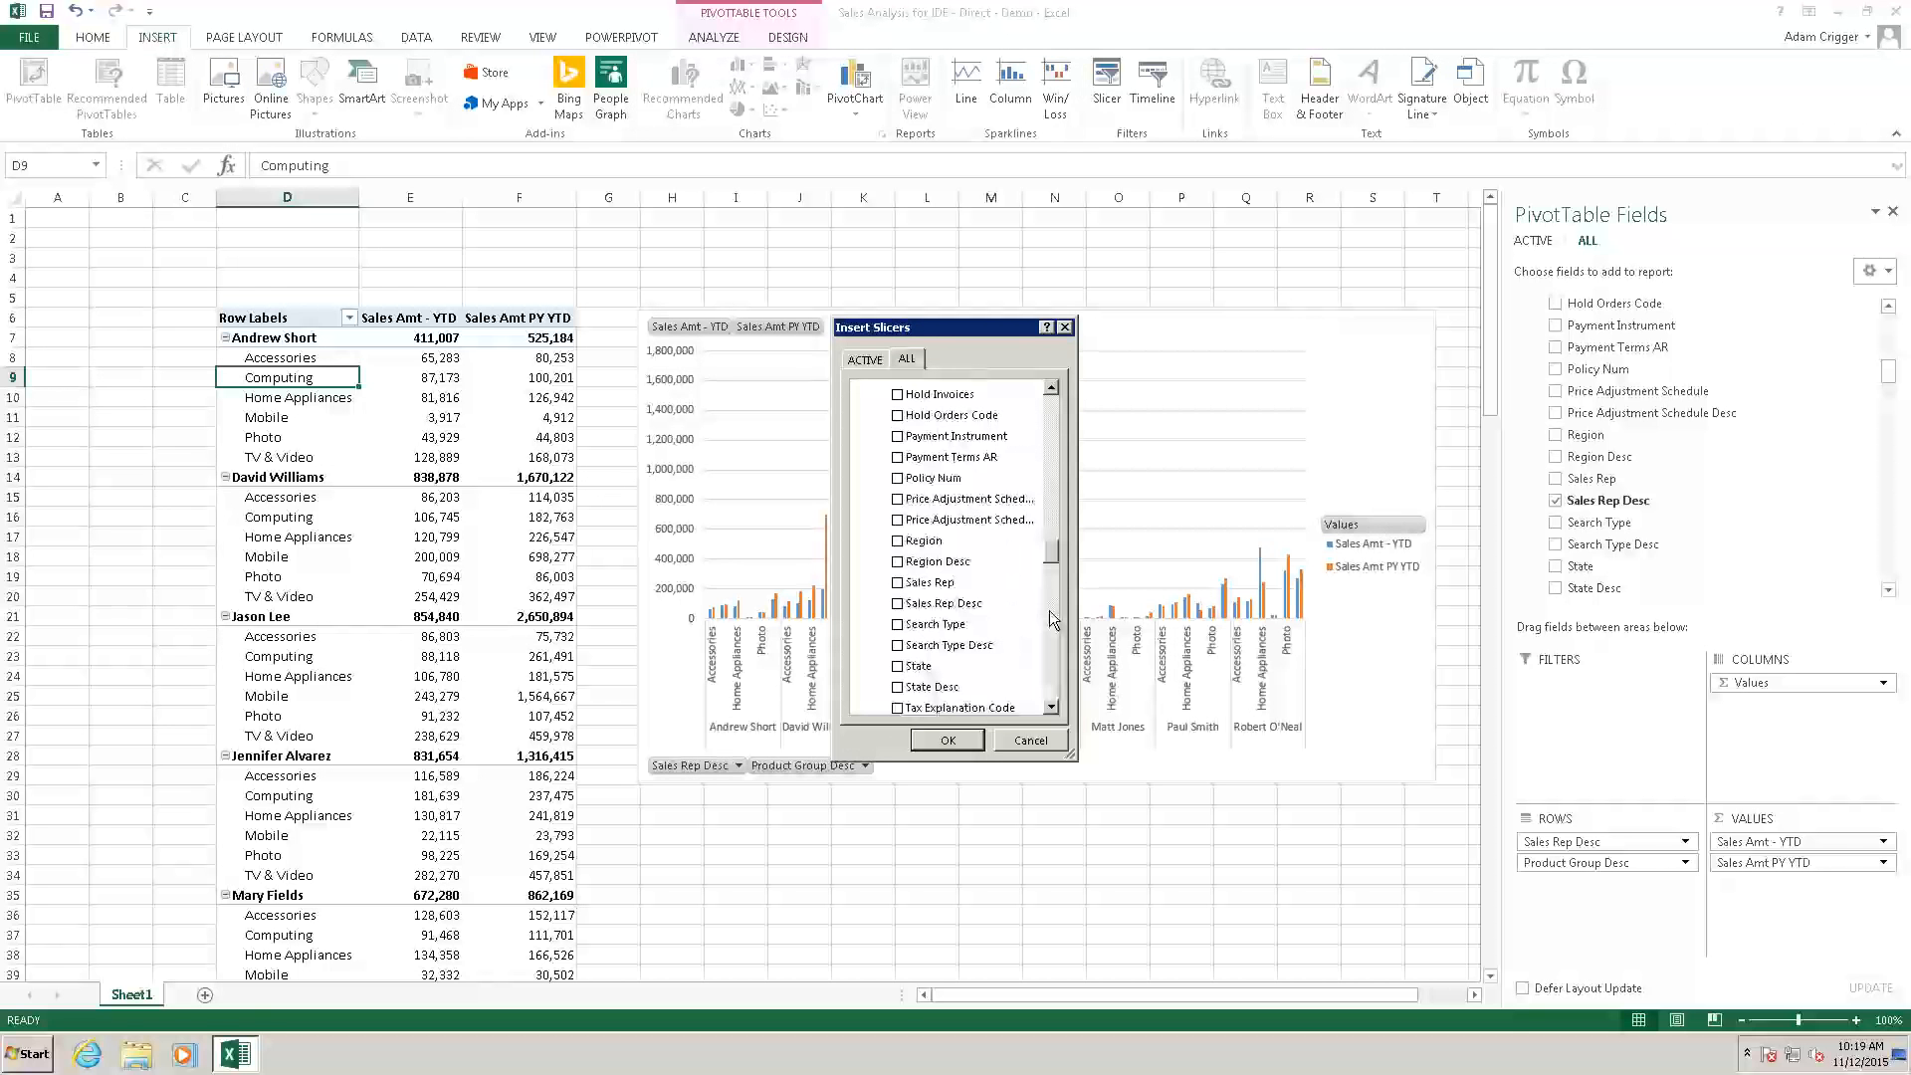
click(901, 563)
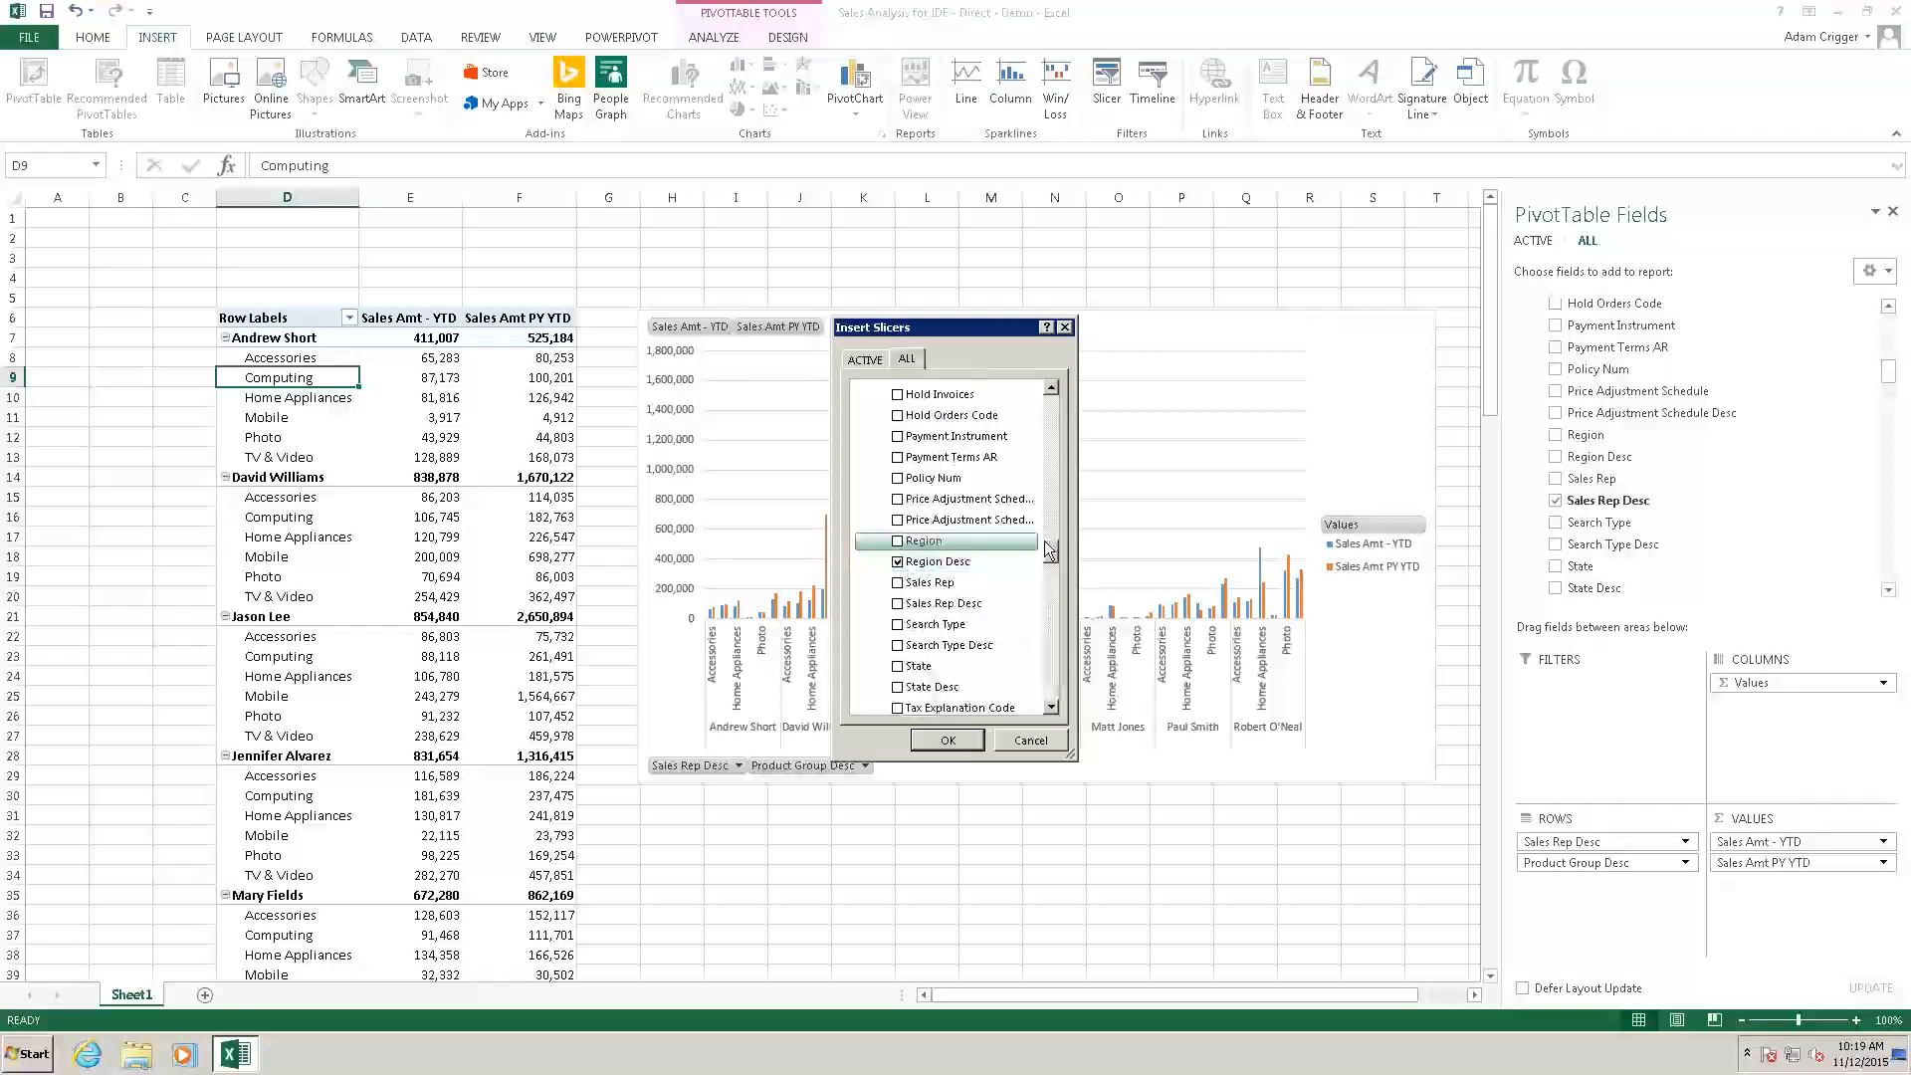
scroll(1045, 587, down, 4)
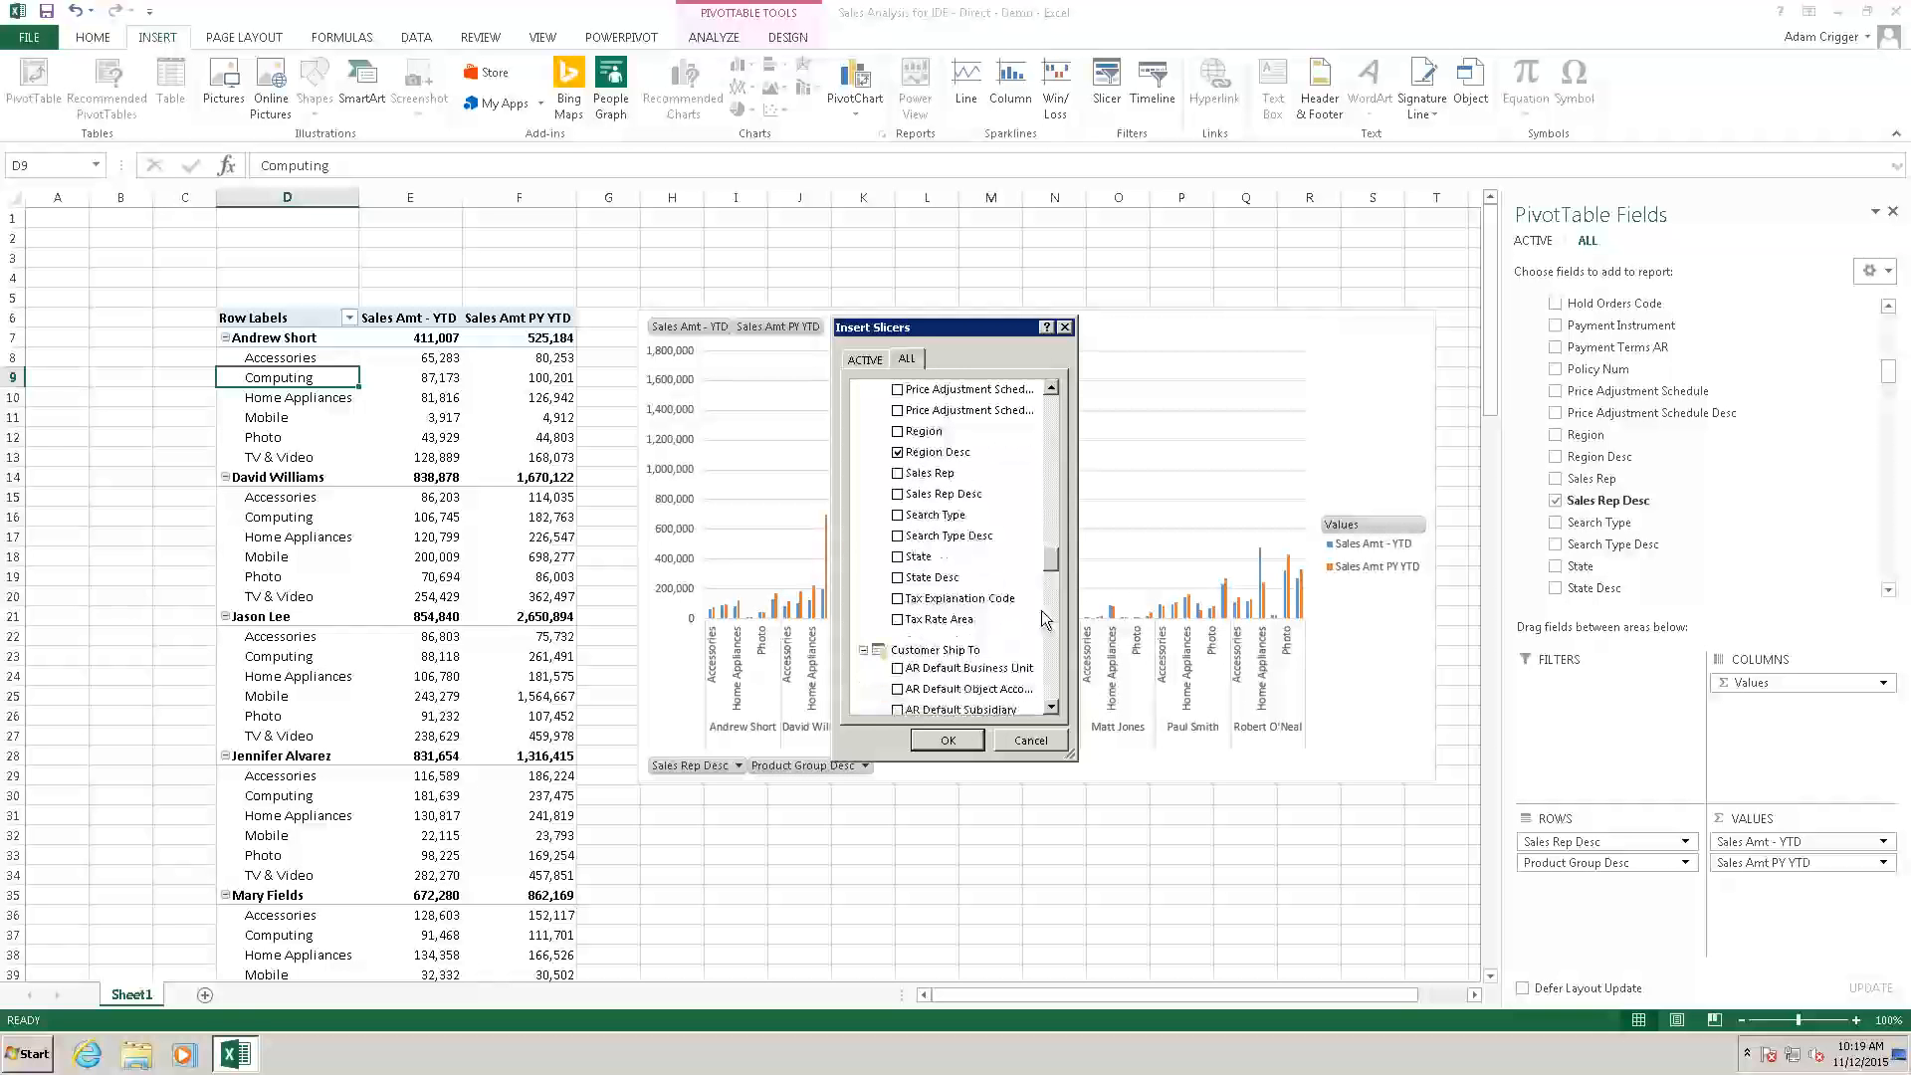
click(951, 740)
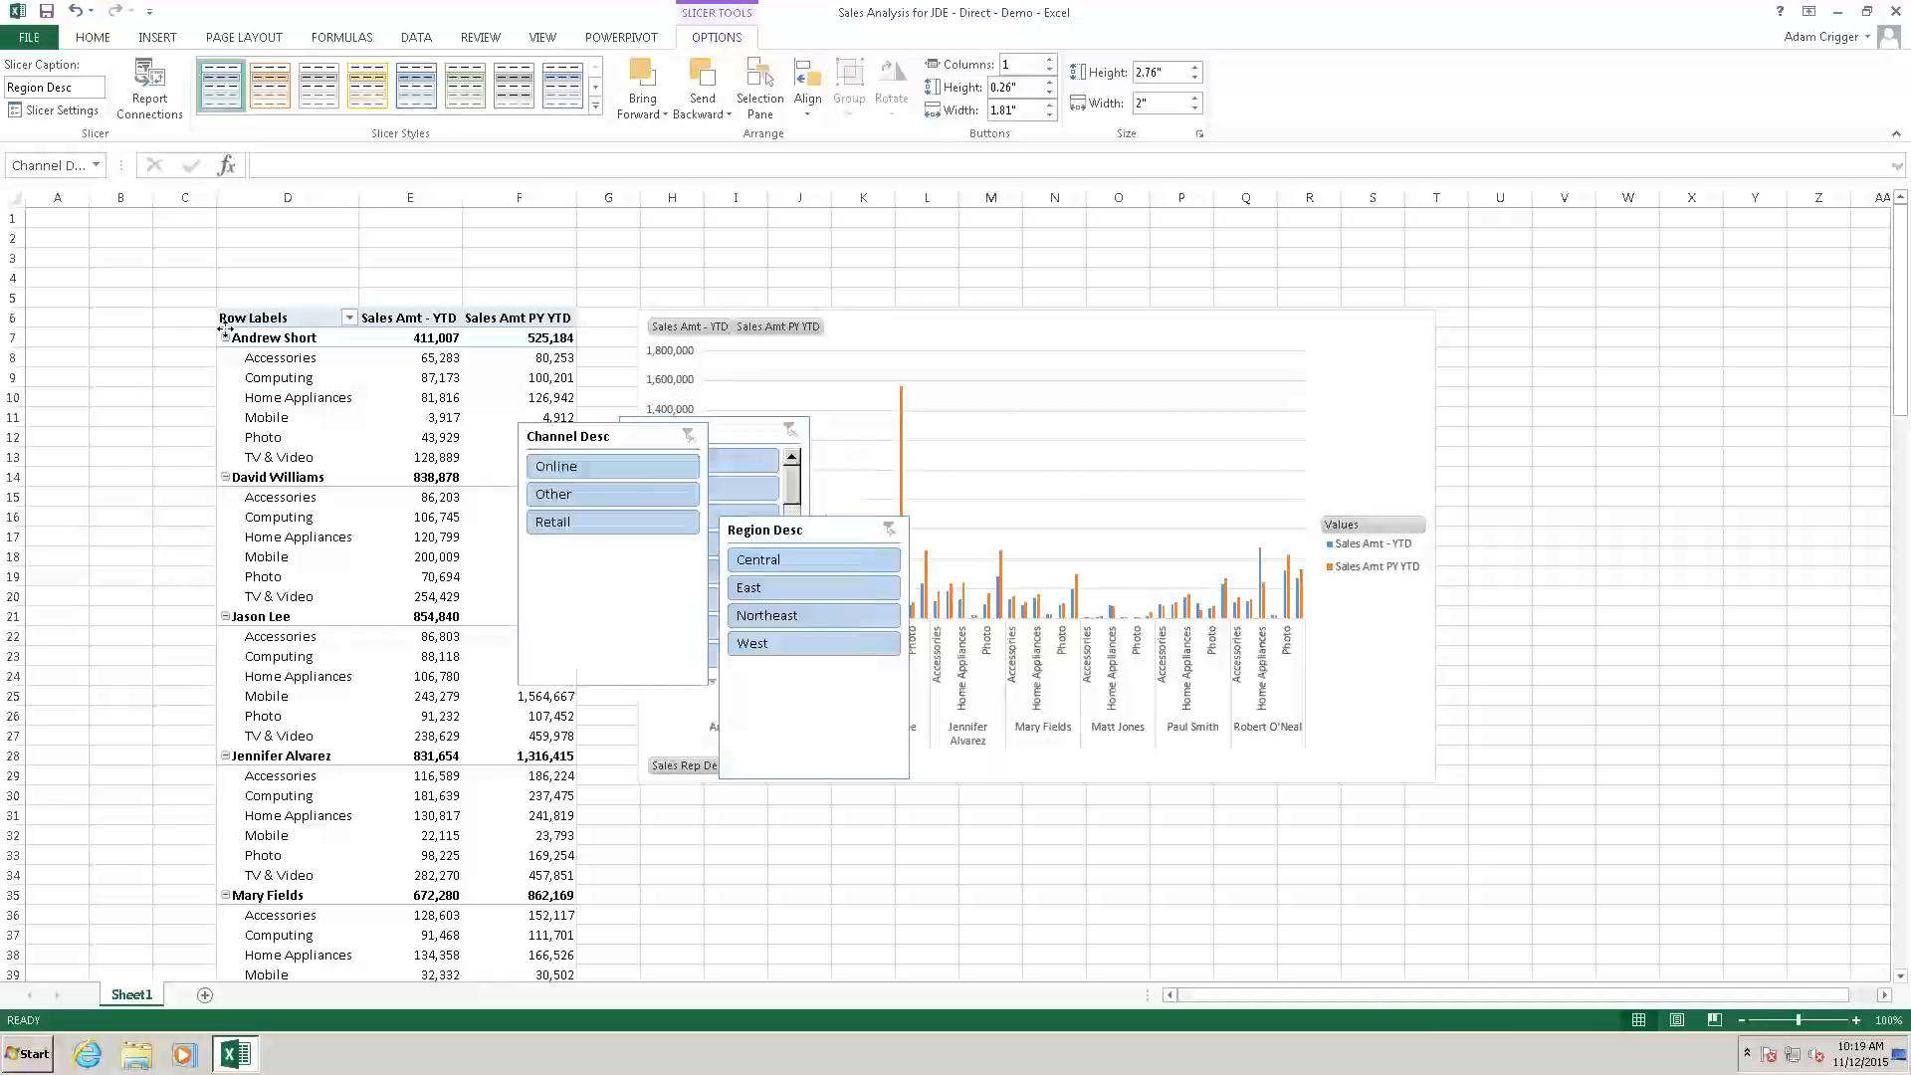
Stack the Channel Desc and Region Desc slicers beside the PivotTable, widening column C to fit and shortening Channel Desc to about 1.4".
drag(225, 330, 140, 328)
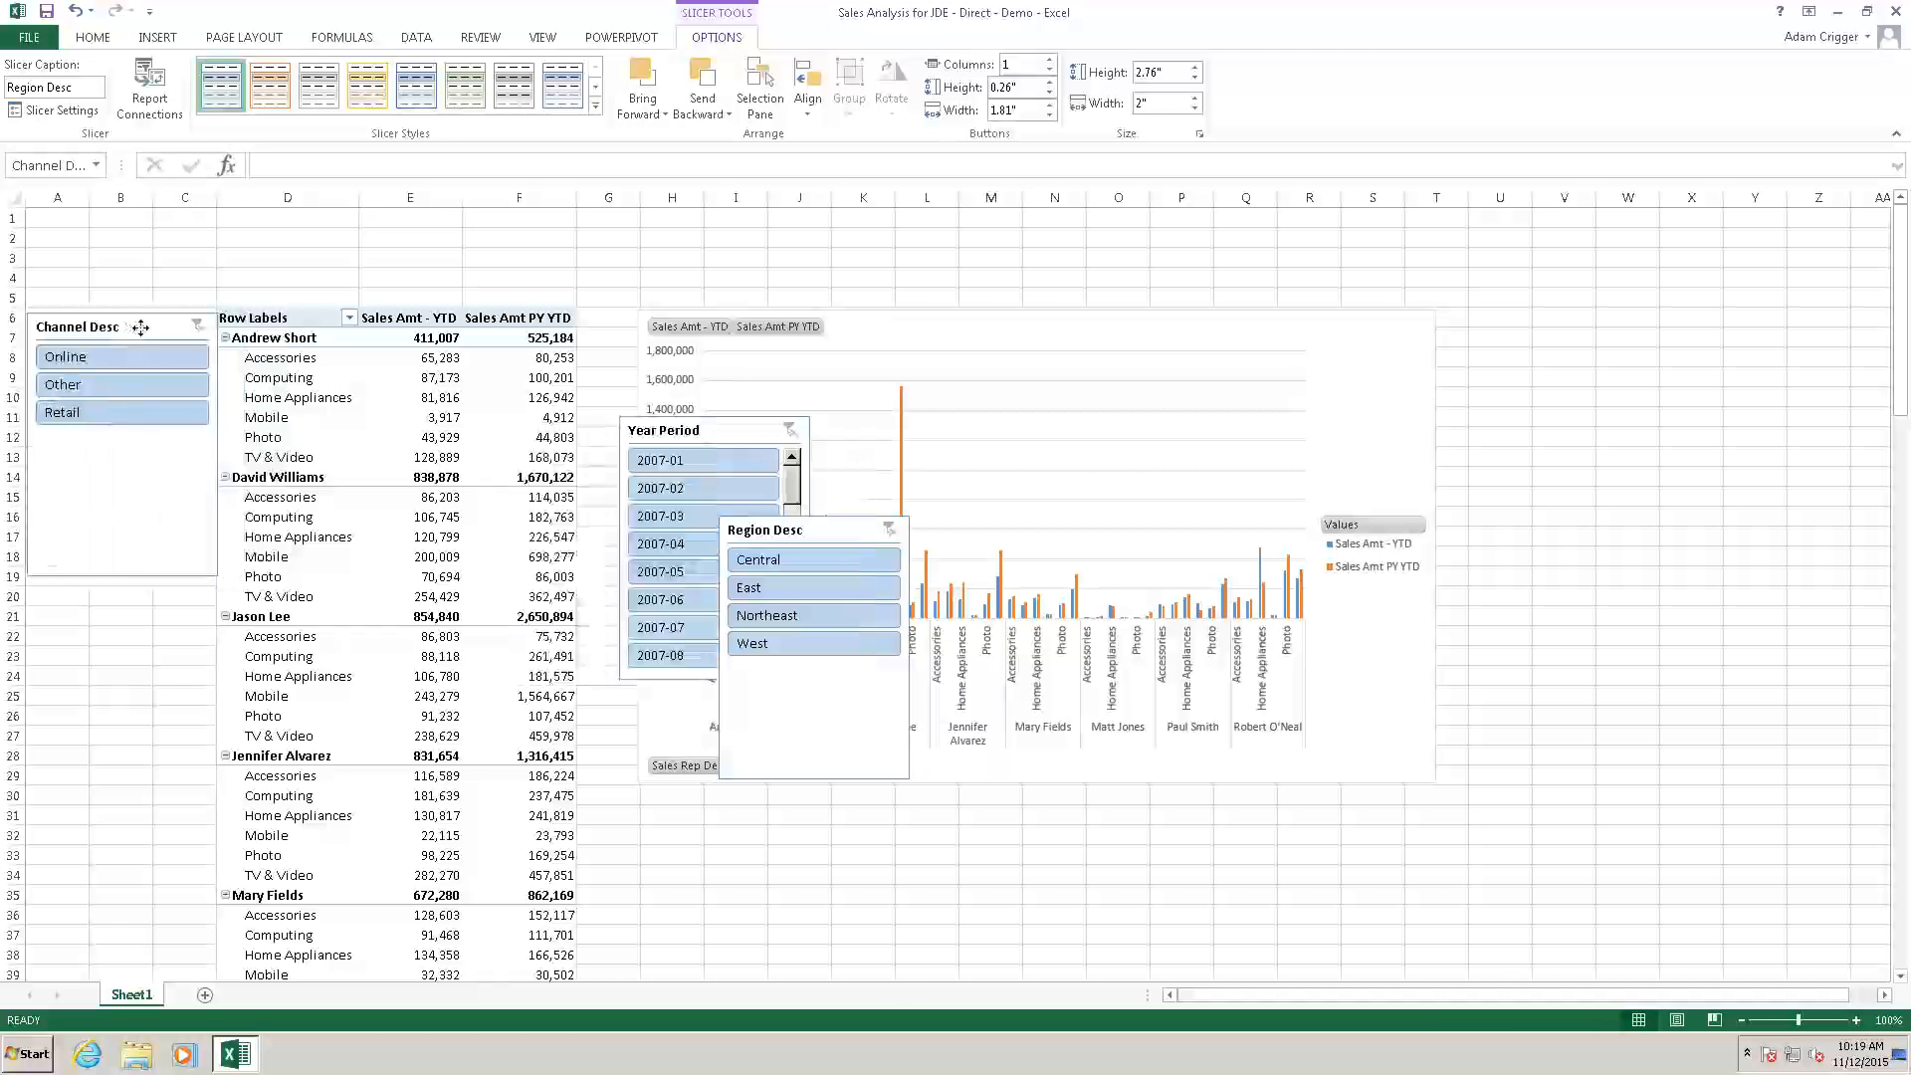
drag(217, 196, 240, 196)
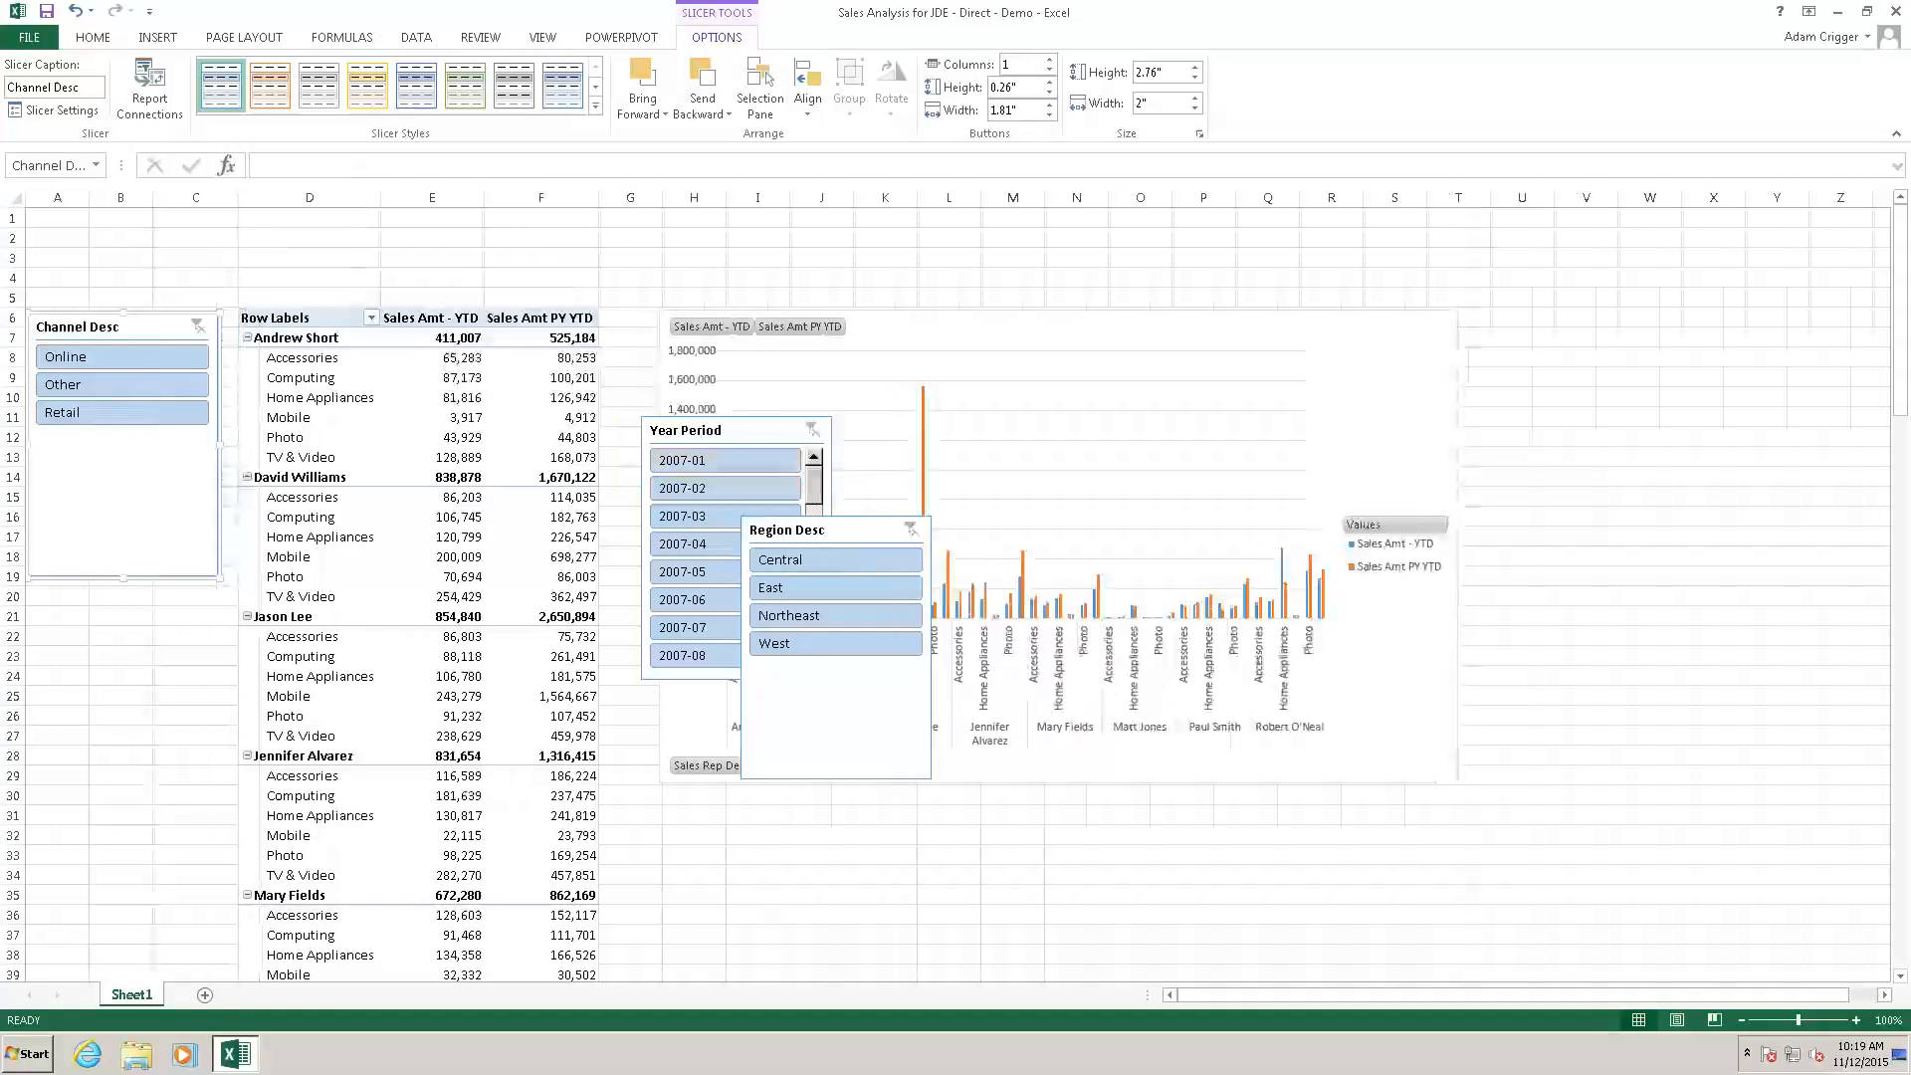
drag(823, 518, 112, 582)
click(118, 577)
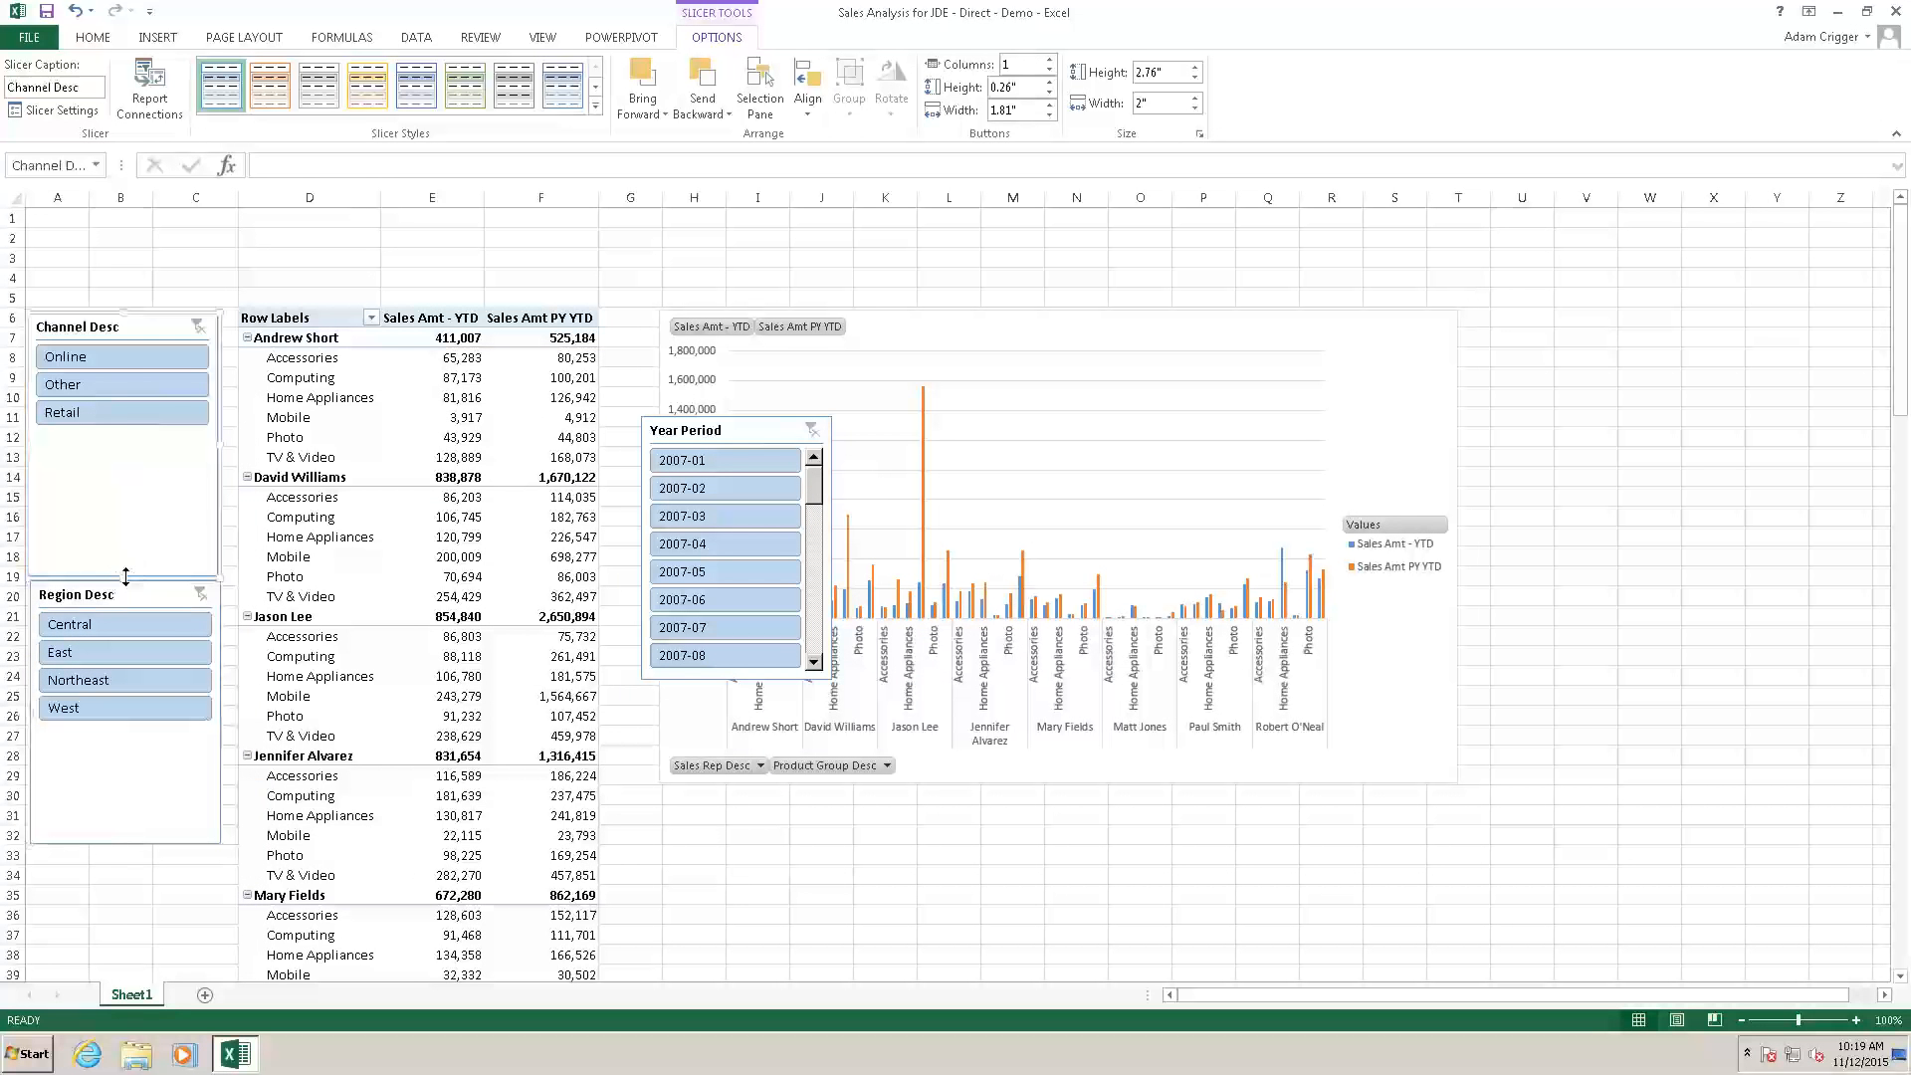
drag(126, 576, 145, 439)
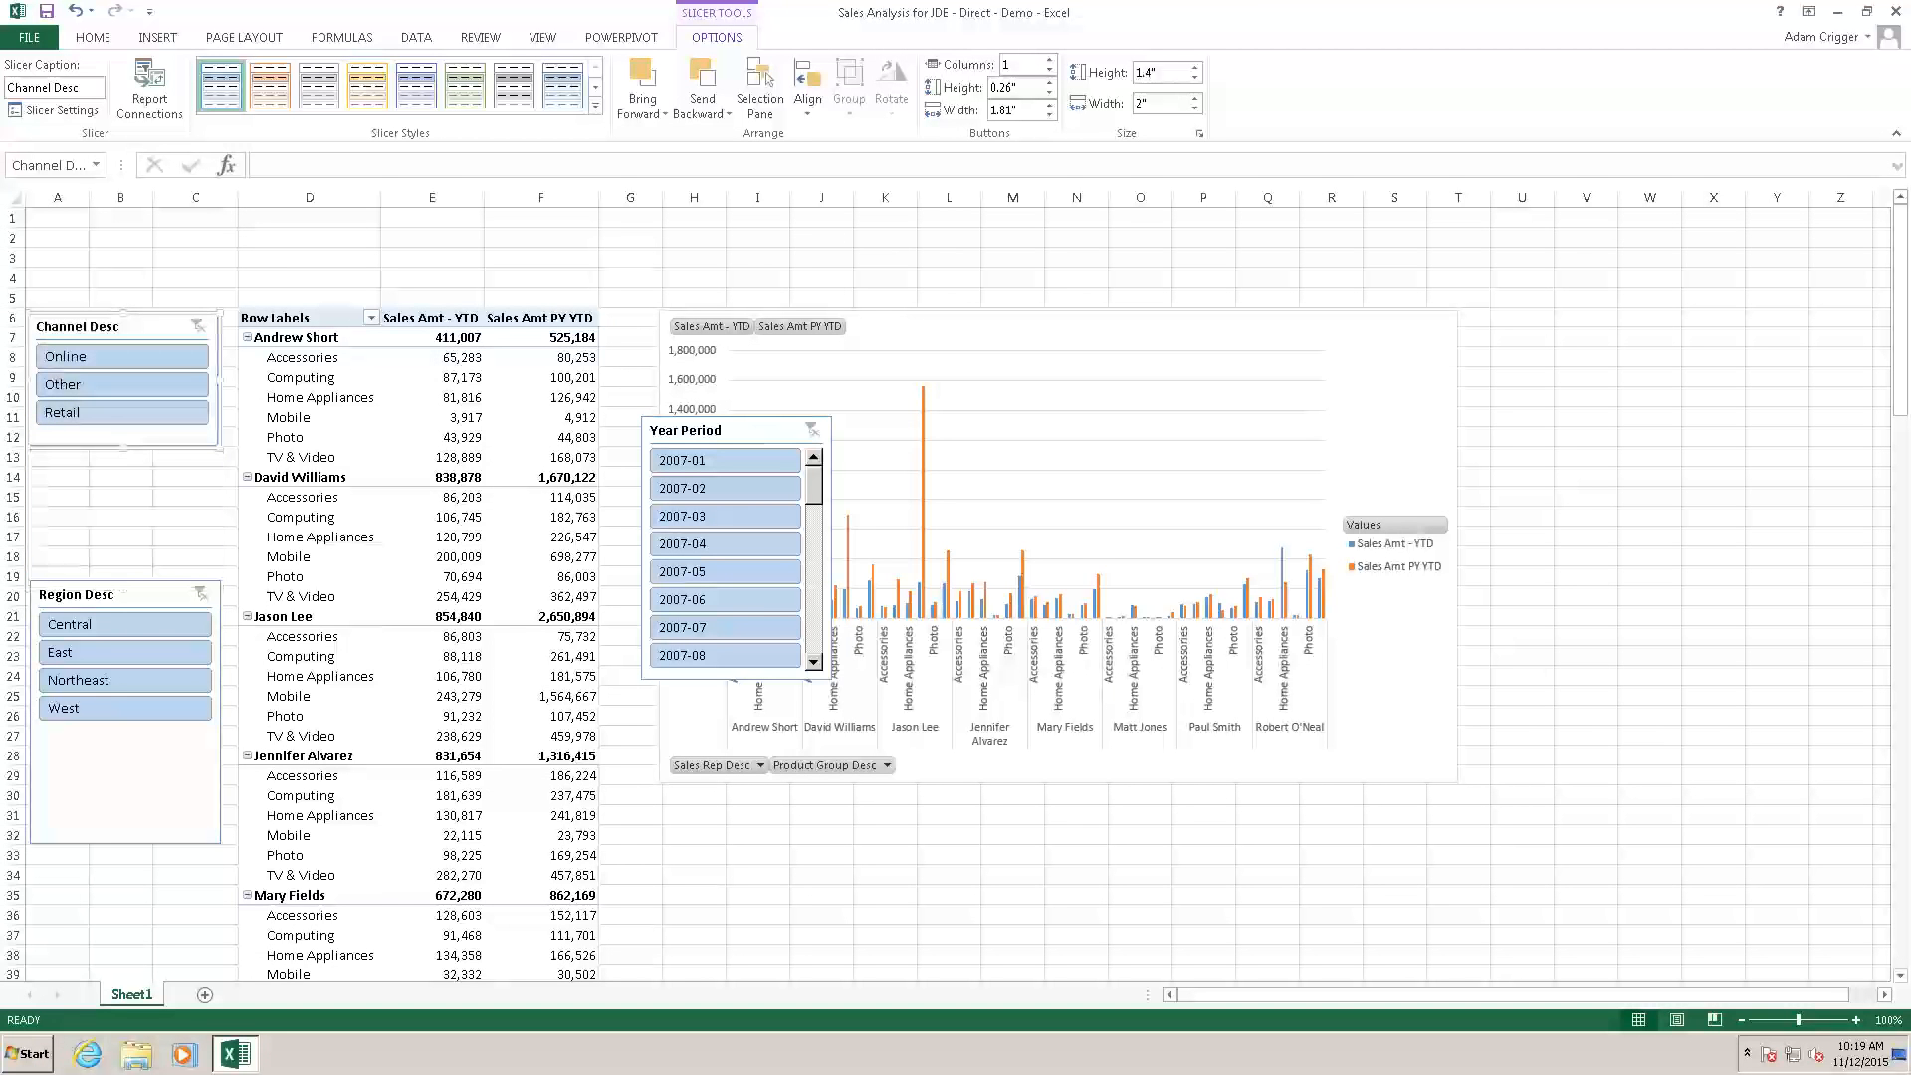
Close the gap below Channel Desc with the Region Desc slicer, shorten it to about 1.64", and place the Year Period slicer beneath it.
drag(118, 595, 118, 464)
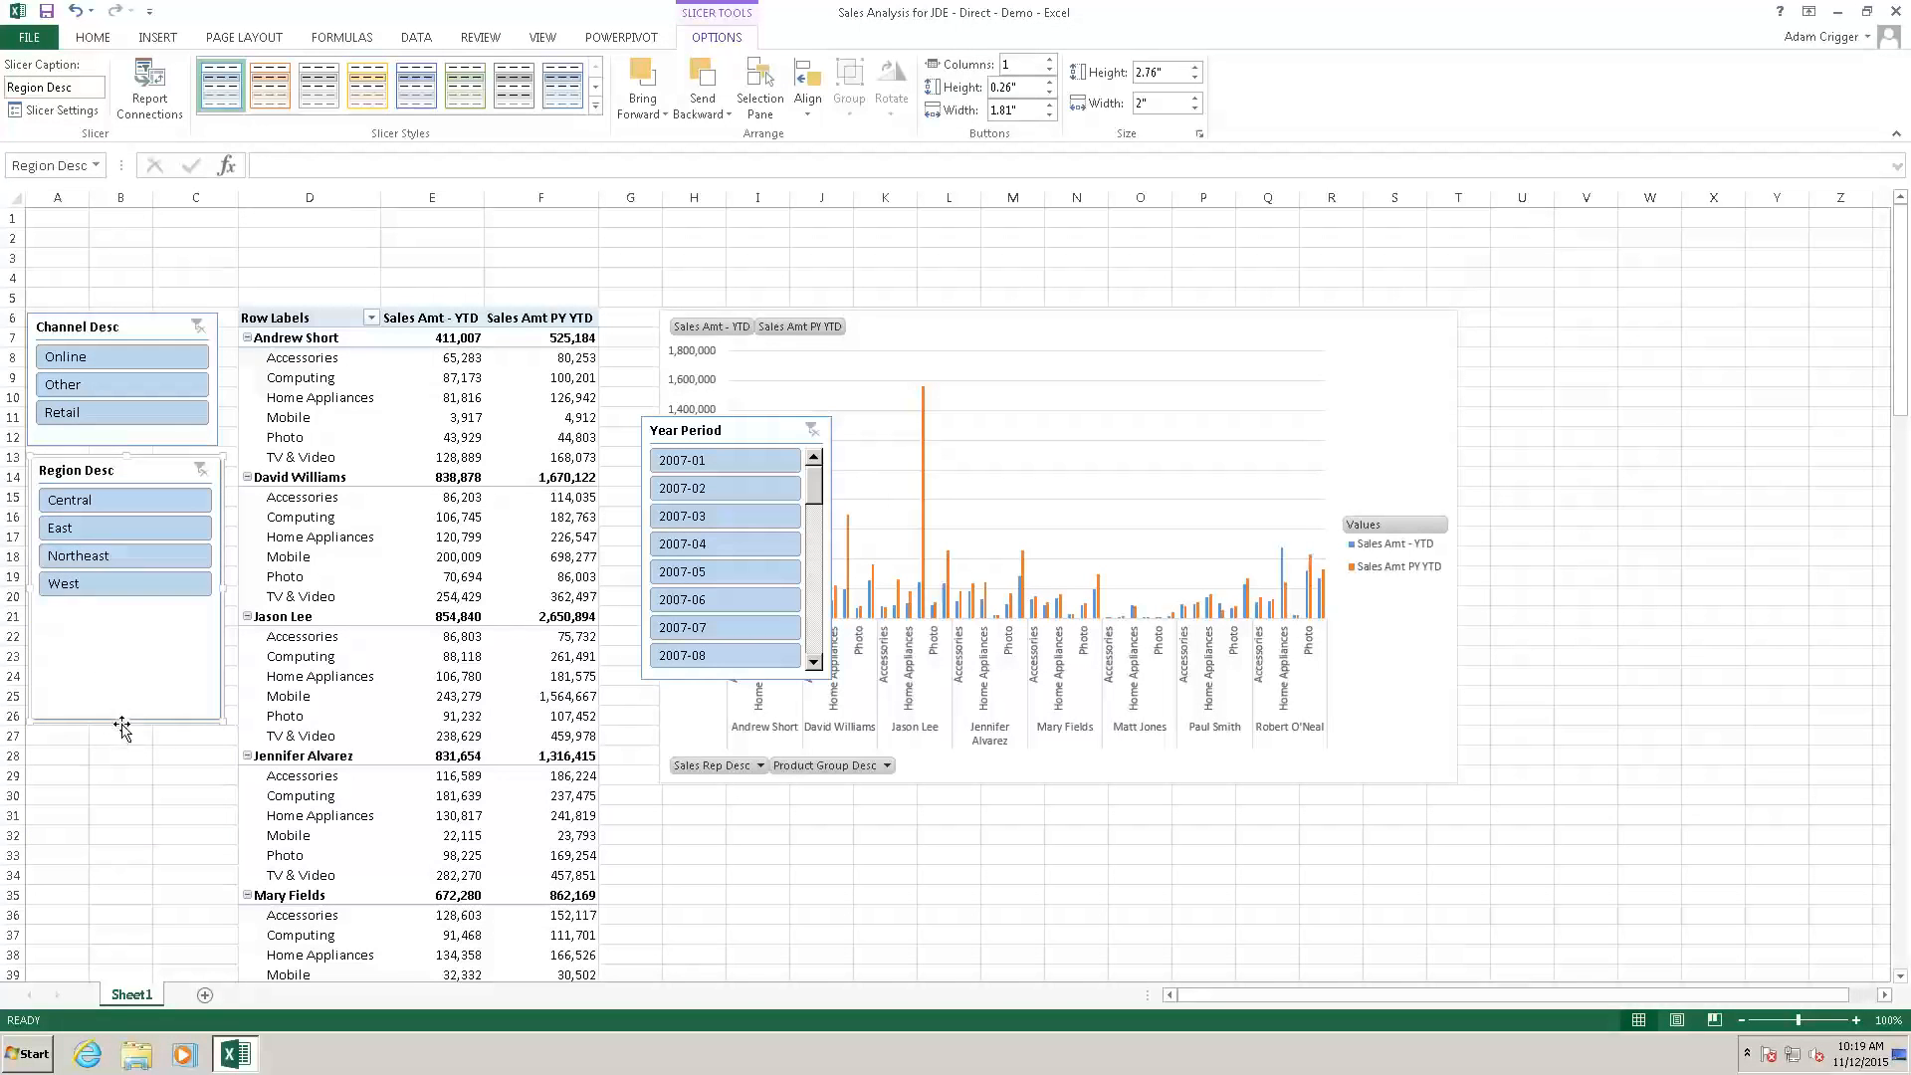
drag(129, 719, 137, 608)
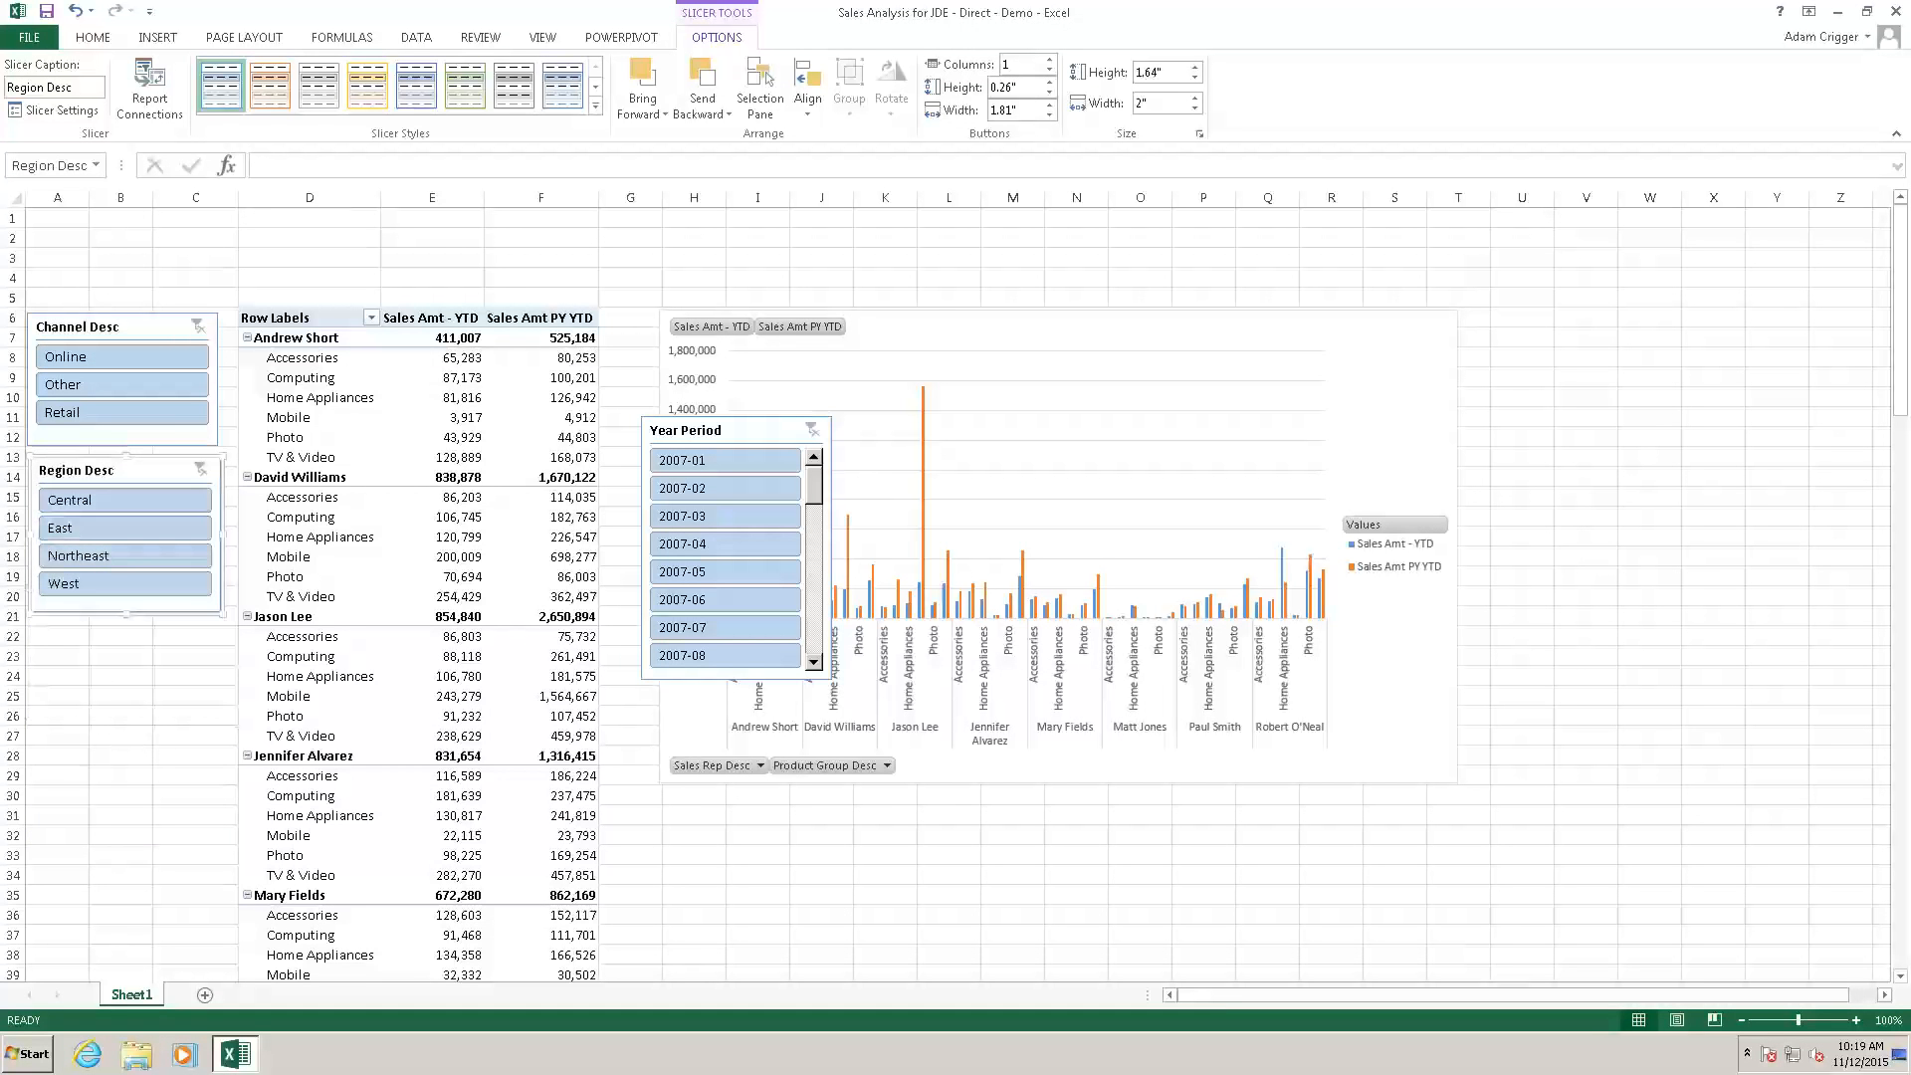
drag(765, 422, 155, 623)
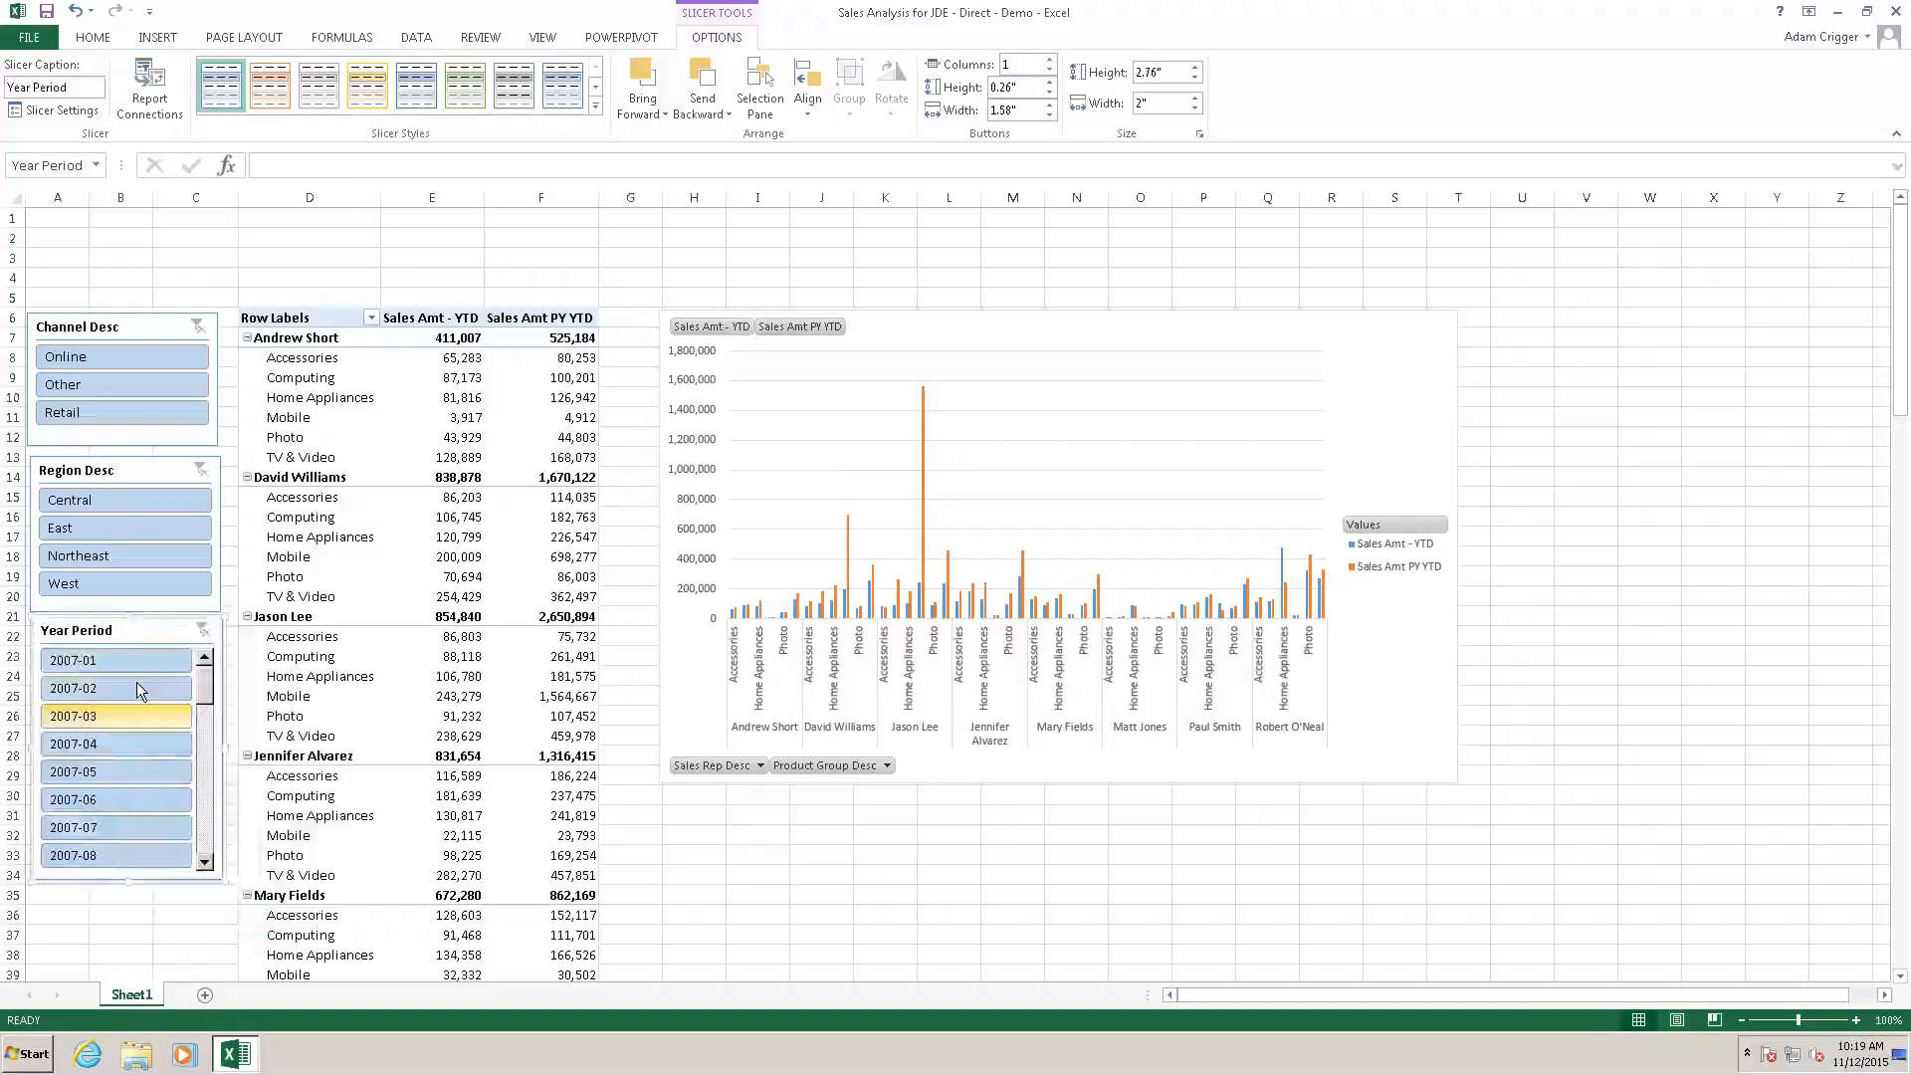
Arrange the Year Period slicer's buttons in 2 columns and look through its periods.
click(1049, 59)
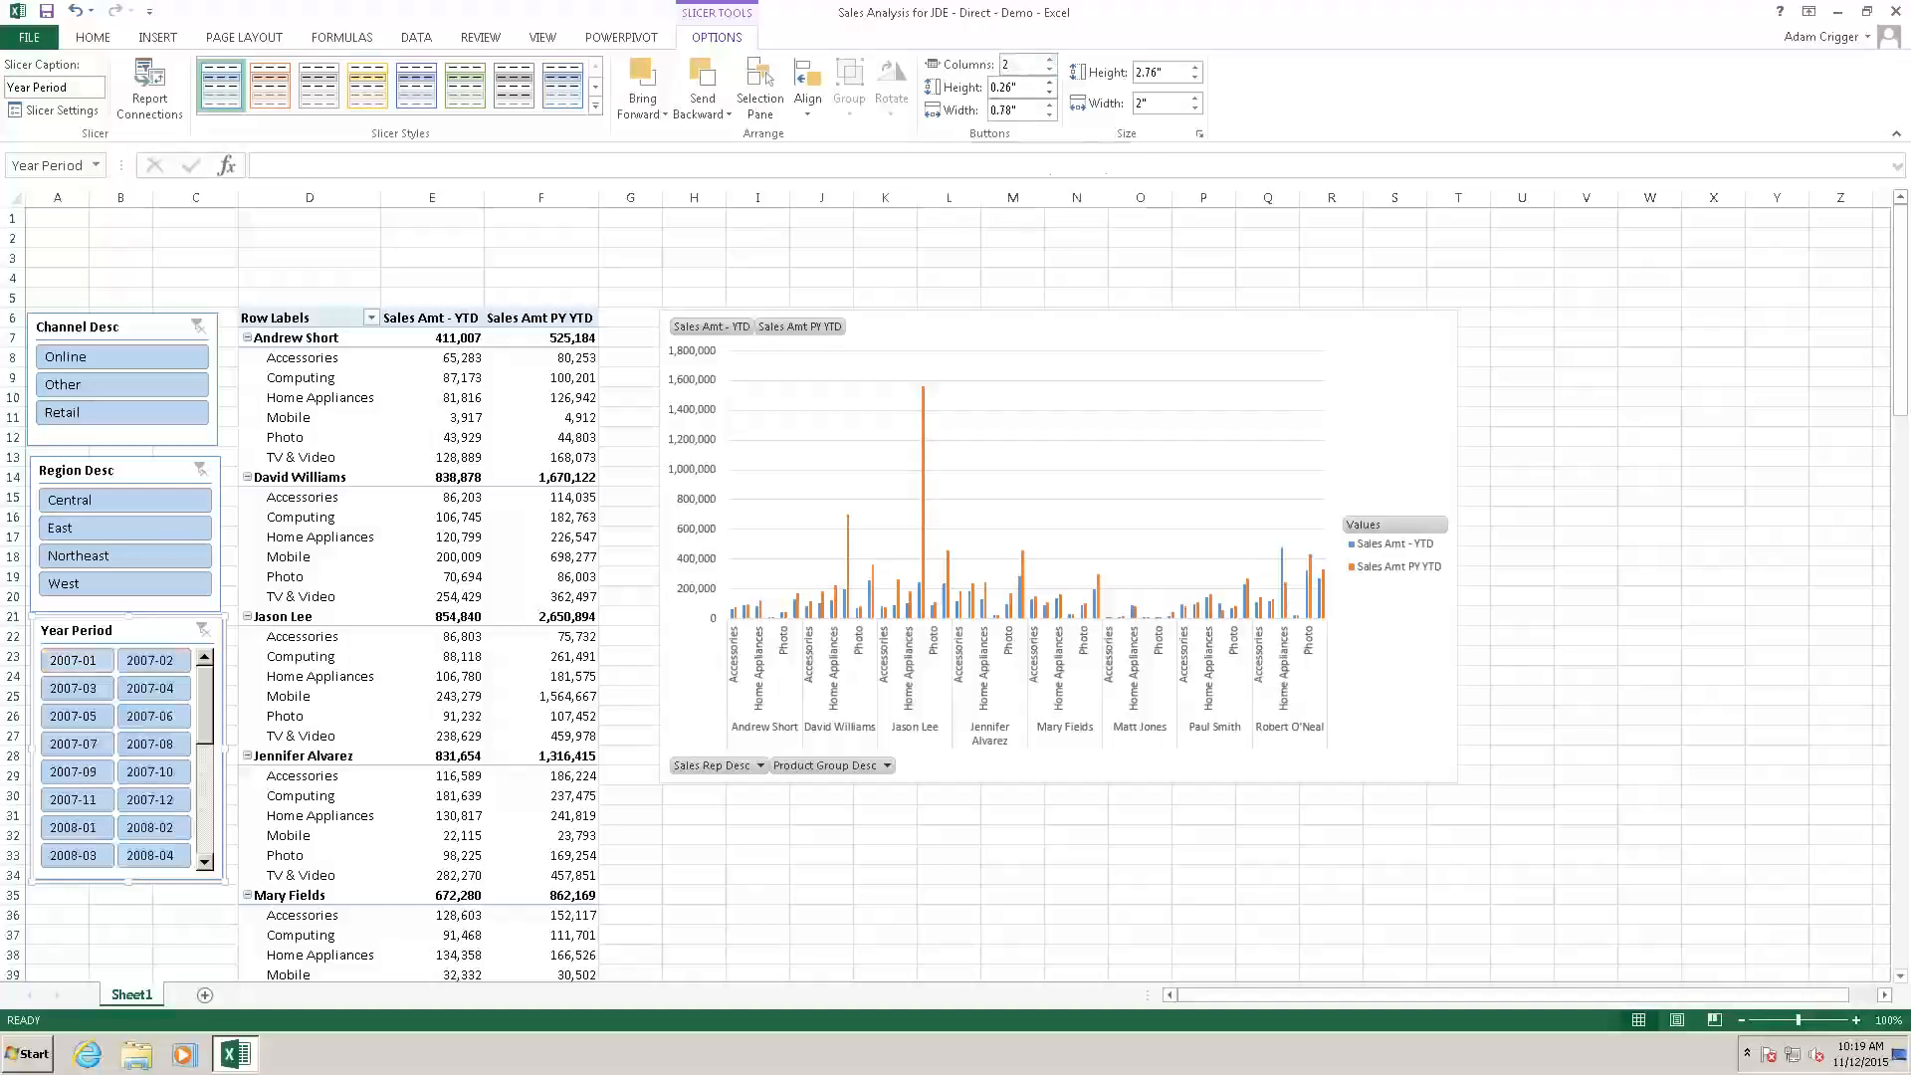
scroll(211, 697, down, 3)
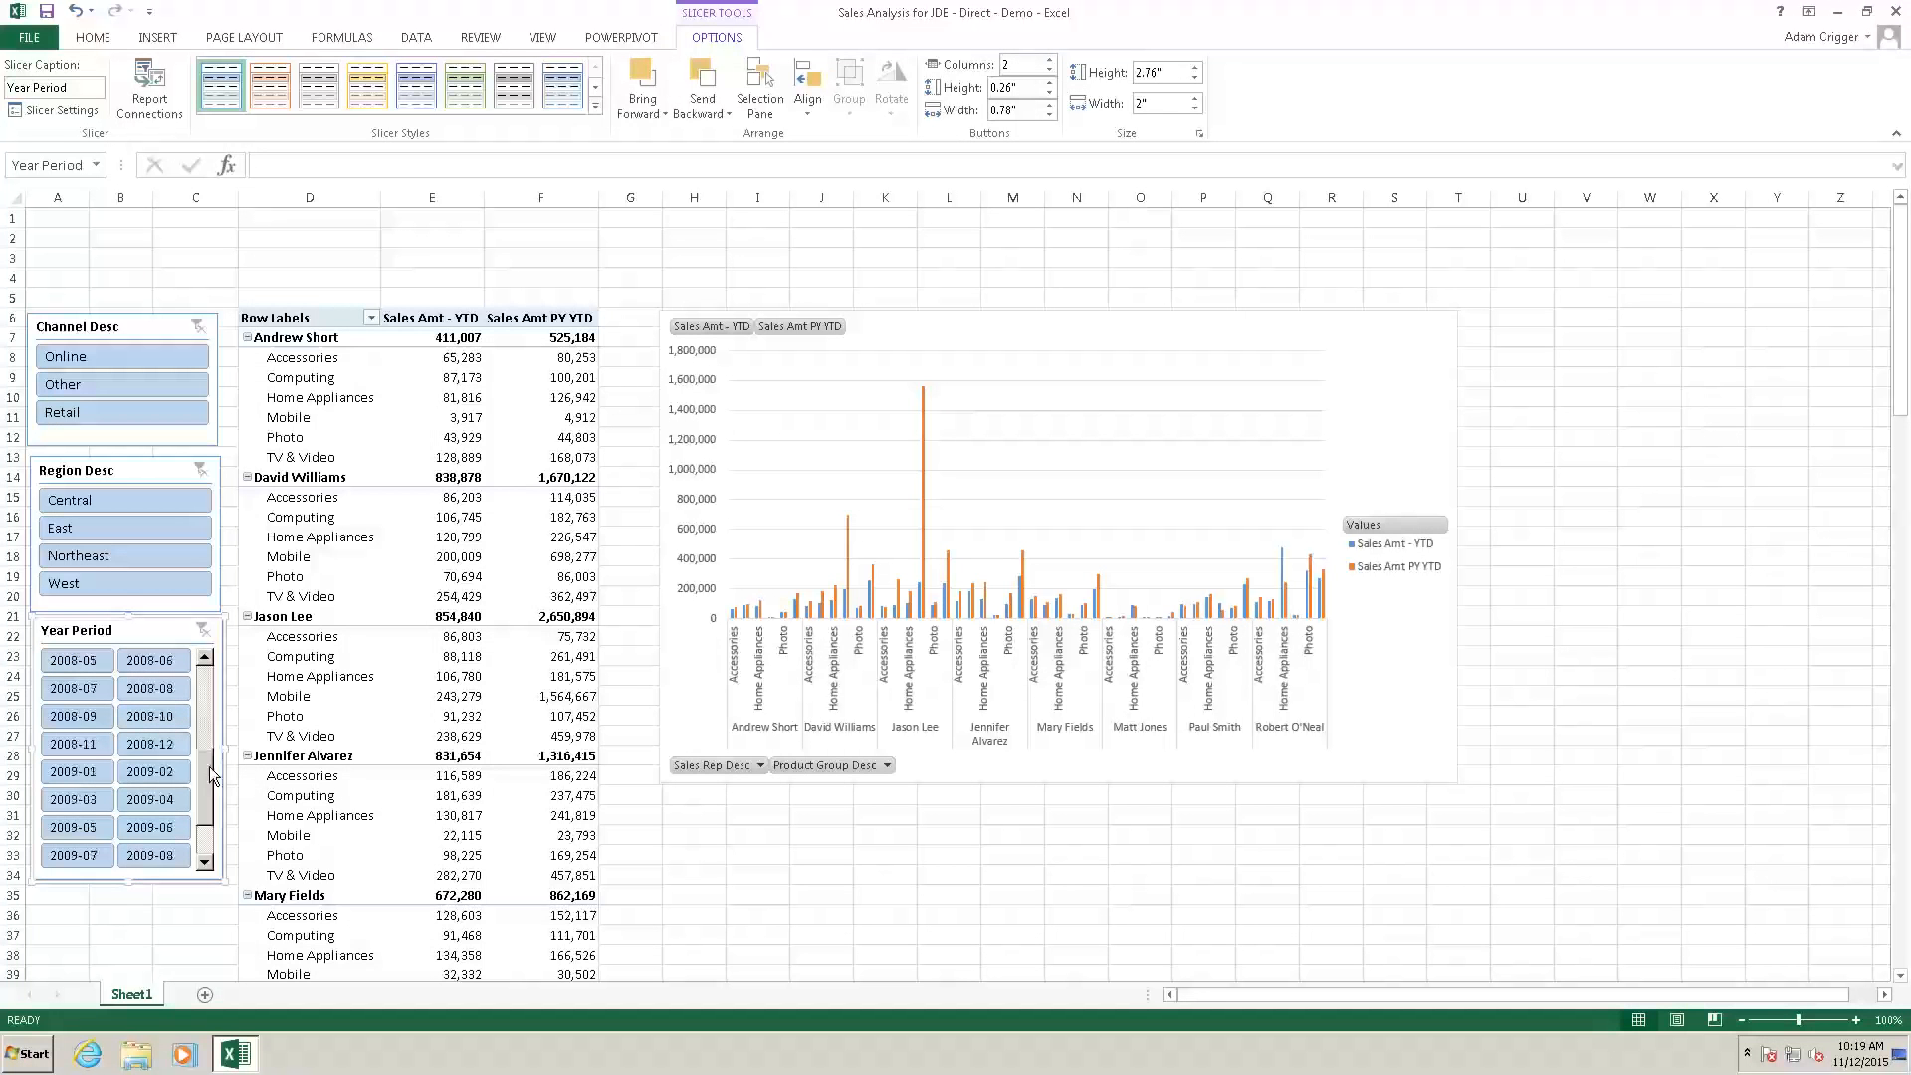
scroll(211, 697, up, 3)
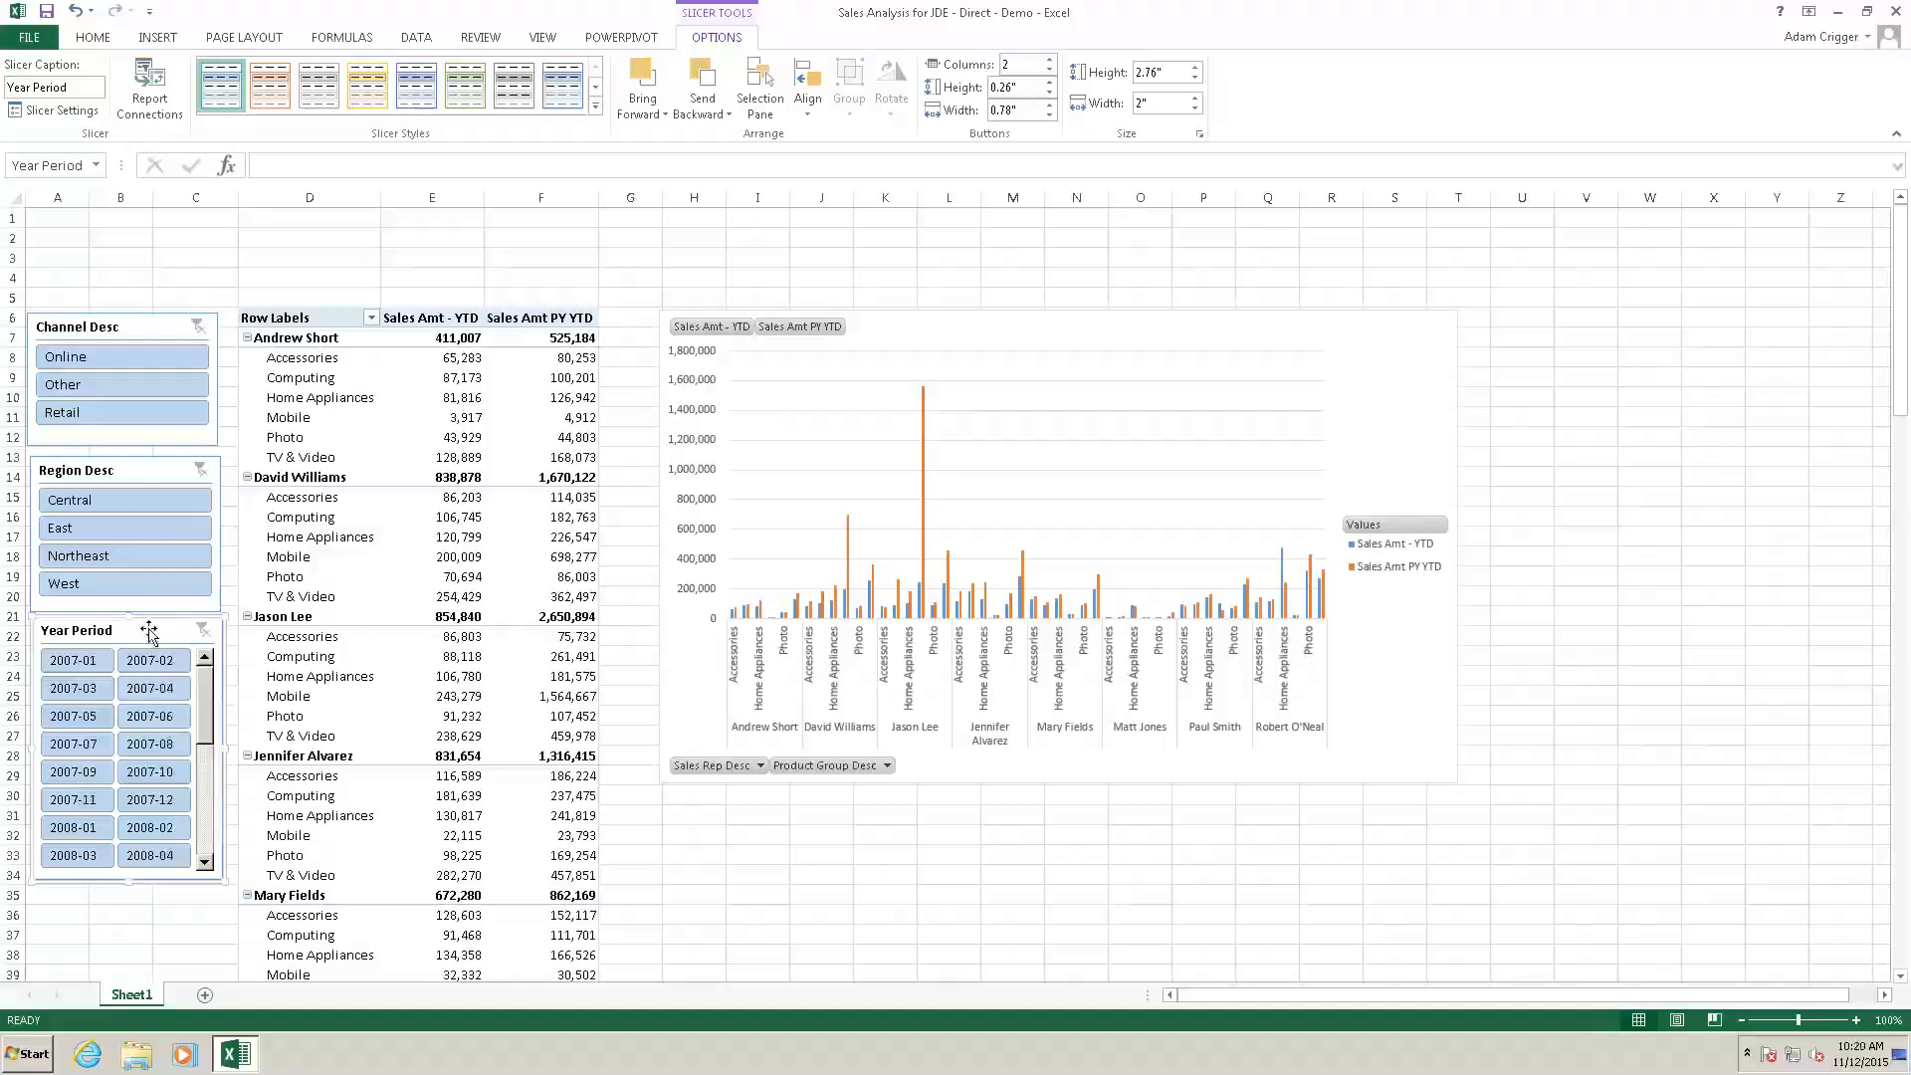
Sort the Year Period slicer's items in descending order (Z to A) and filter the report to 2009-10.
right_click(151, 629)
click(211, 615)
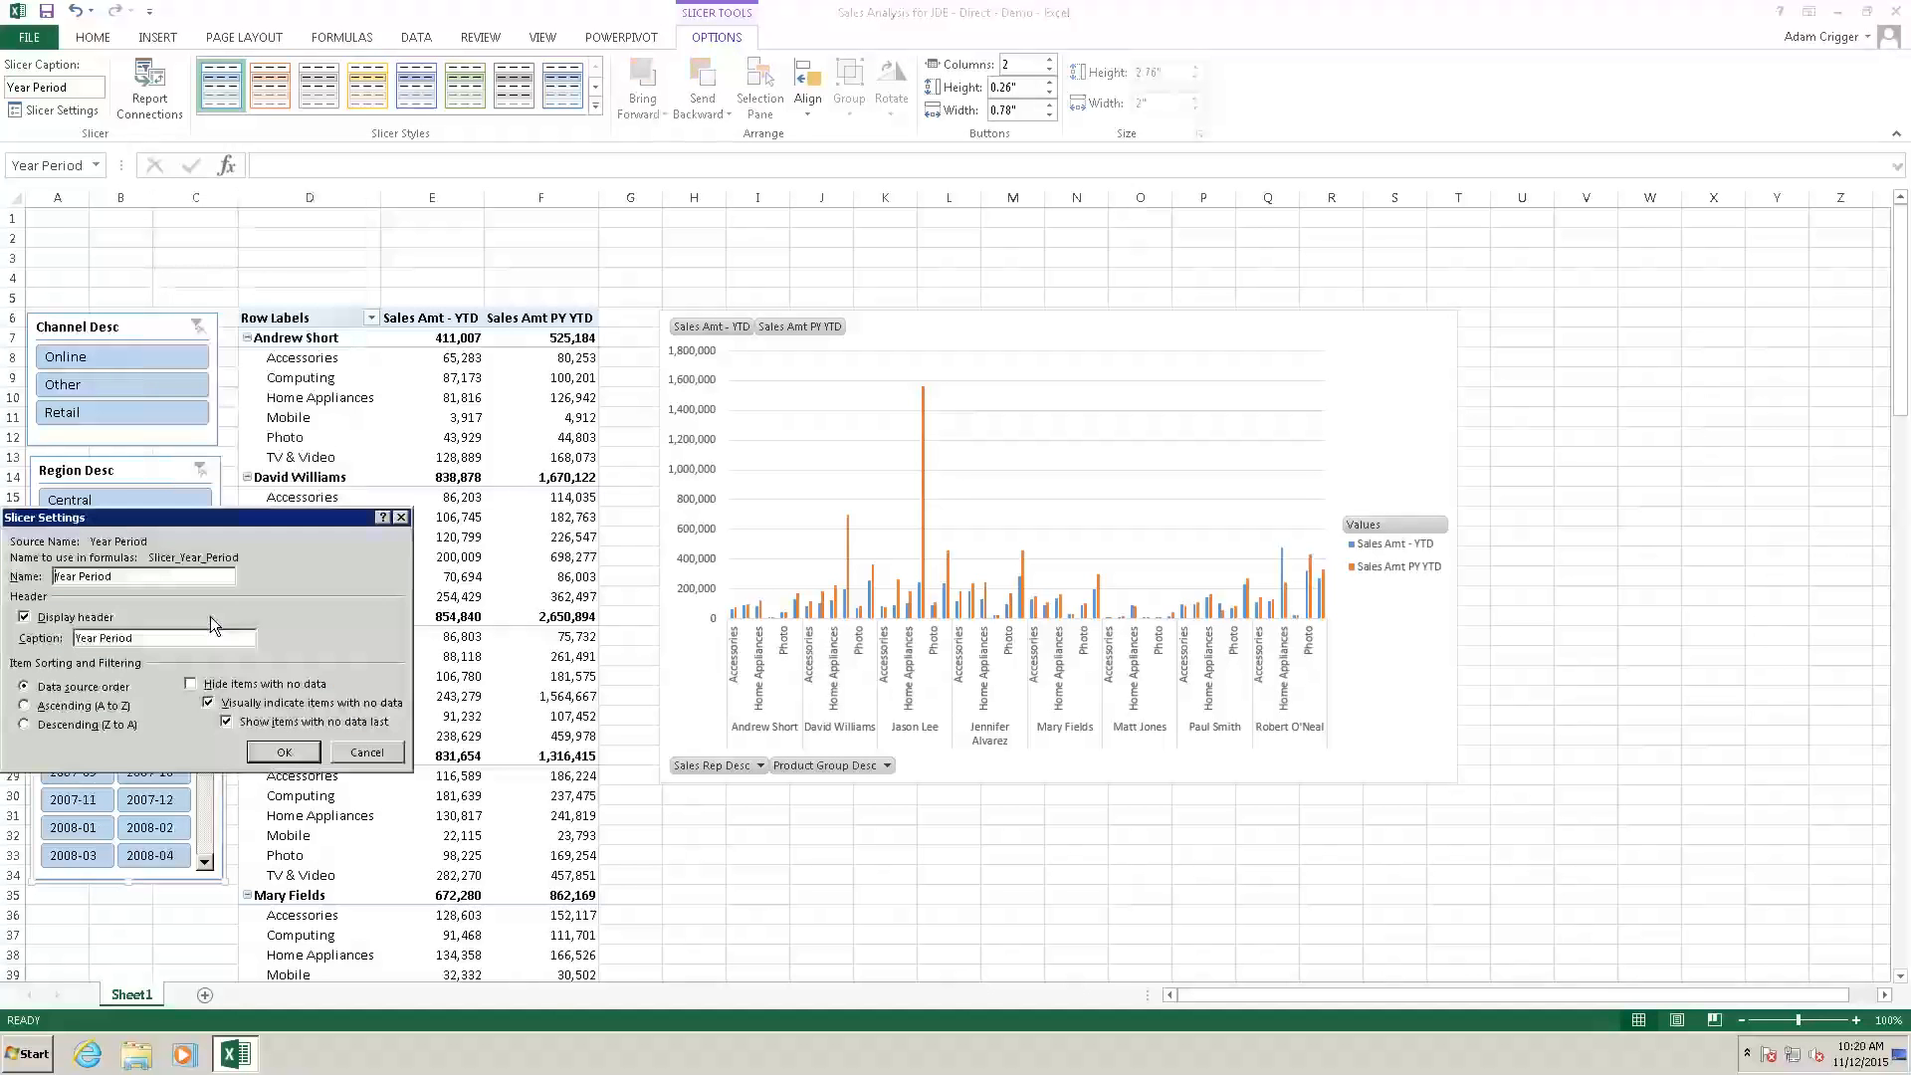
click(77, 726)
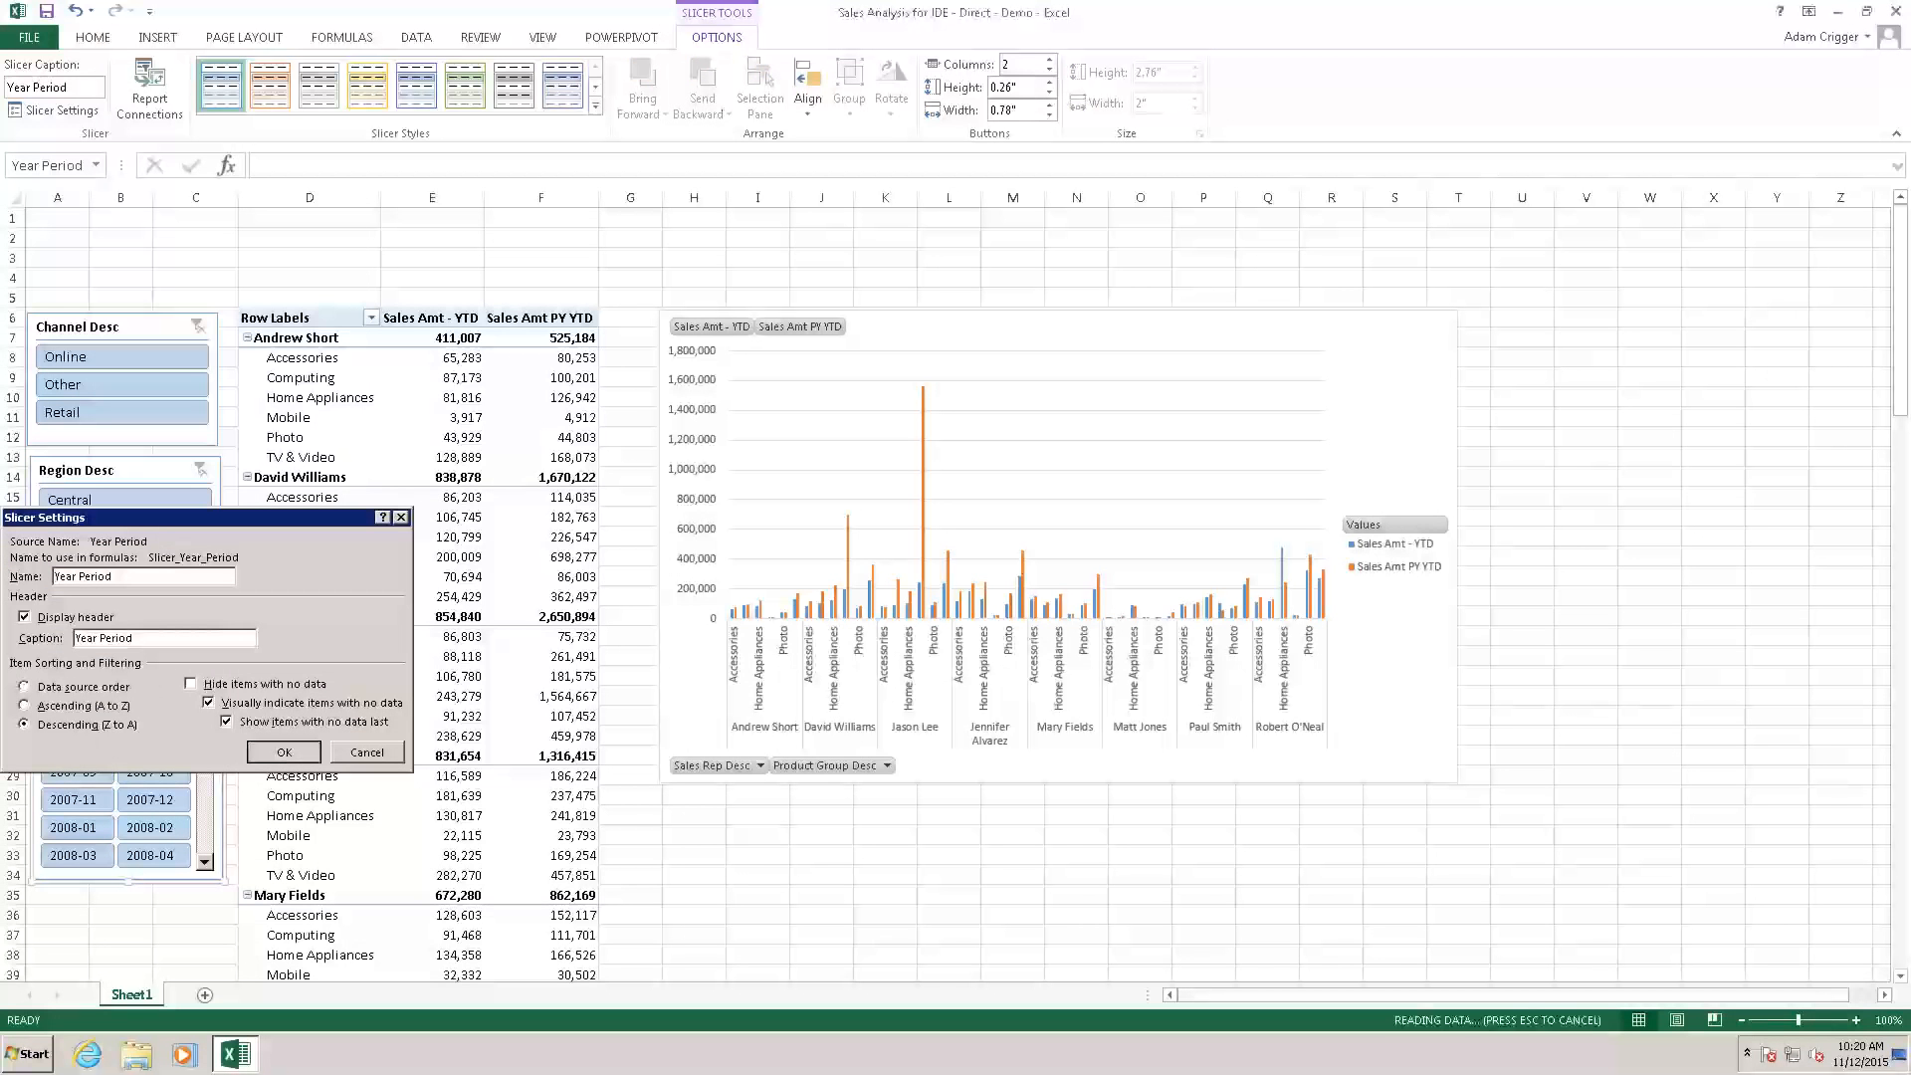
click(283, 752)
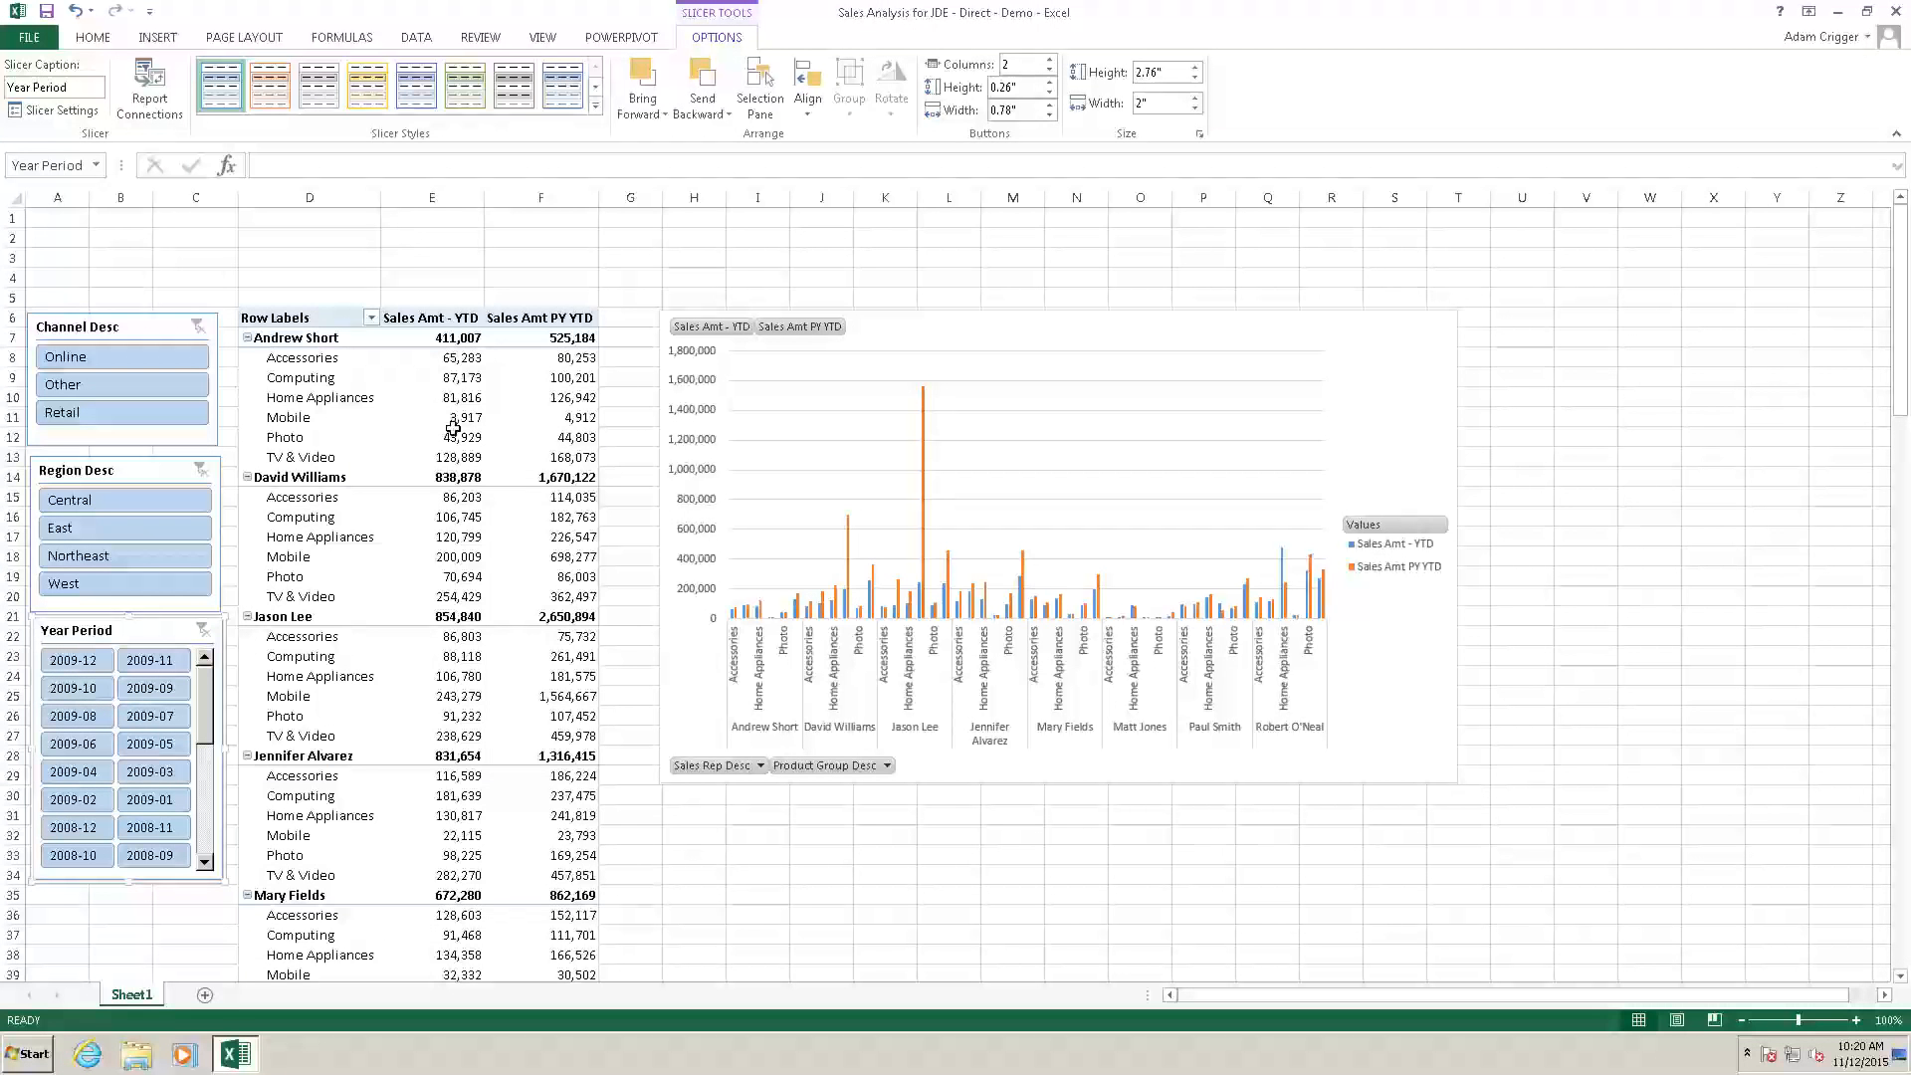
click(88, 697)
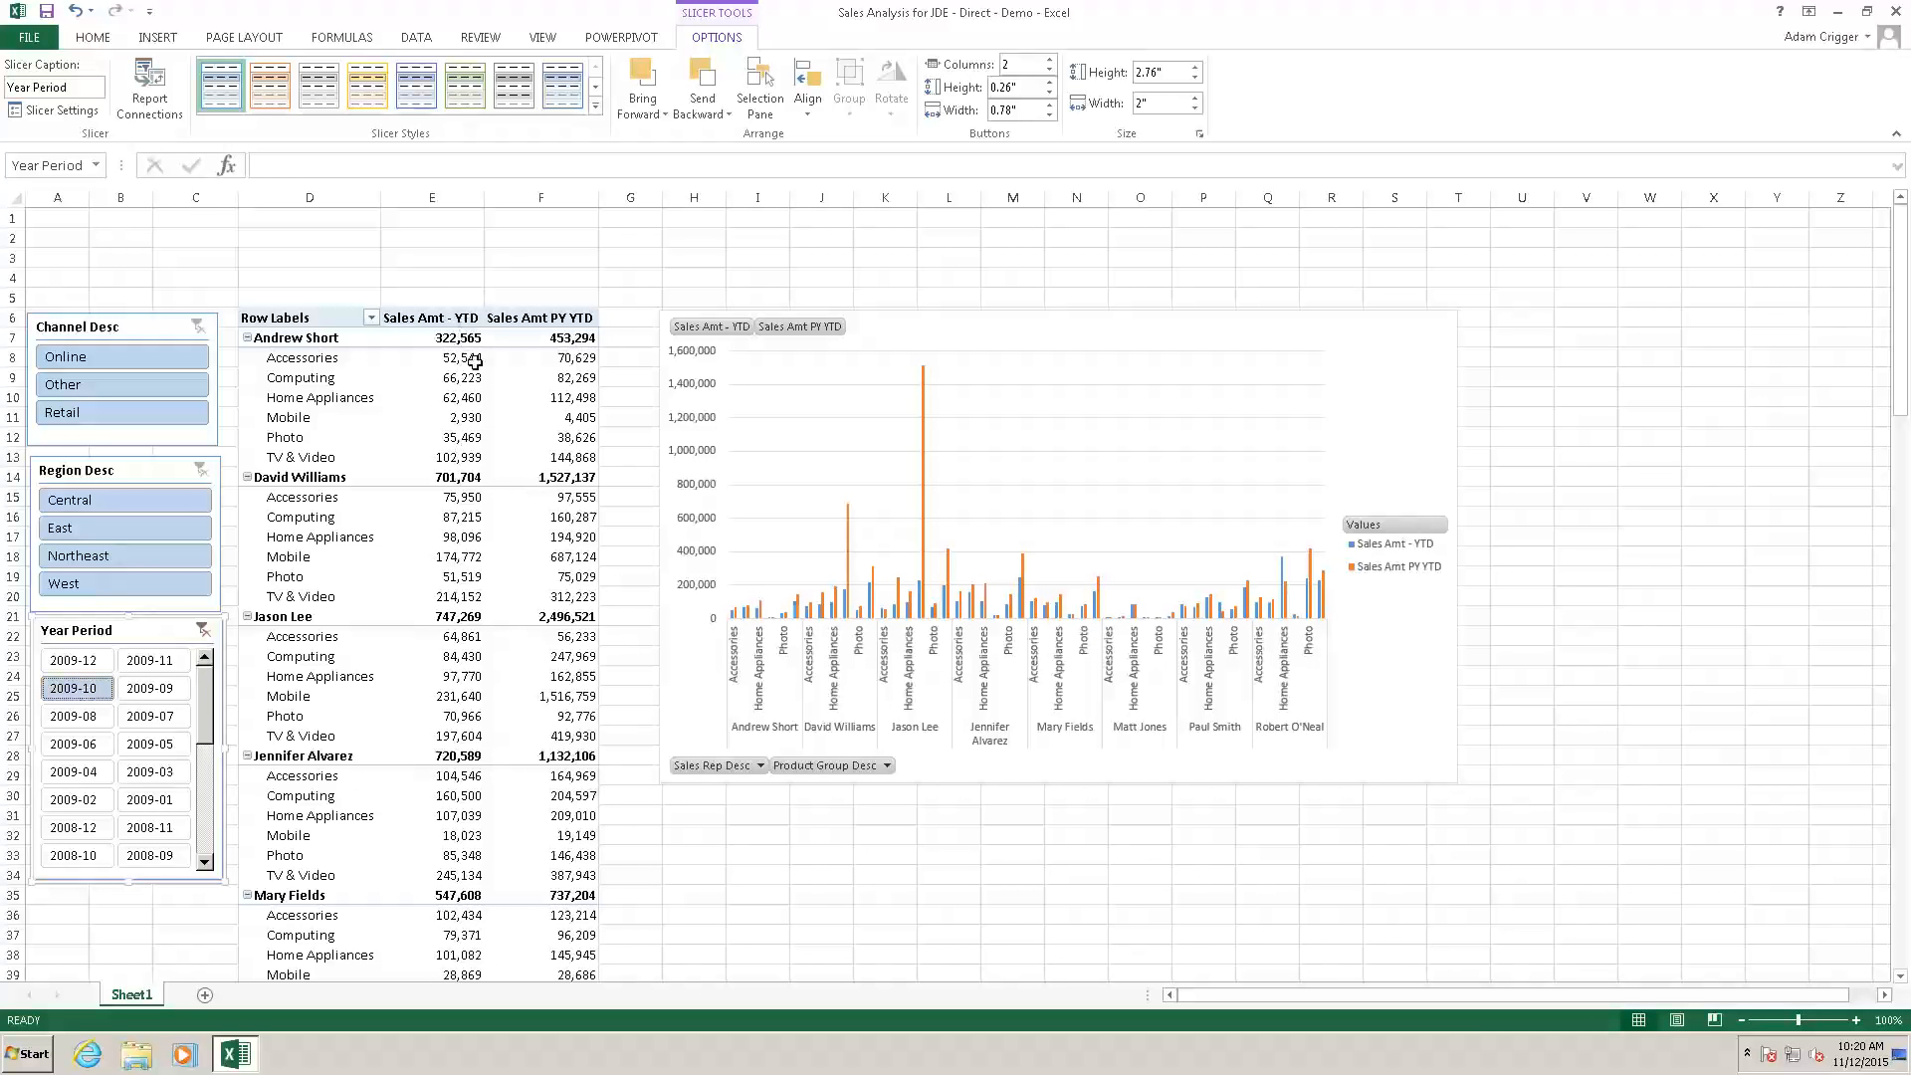
Filter the report to year period 2009-07 and enlarge the PivotChart down to about row 34.
click(151, 716)
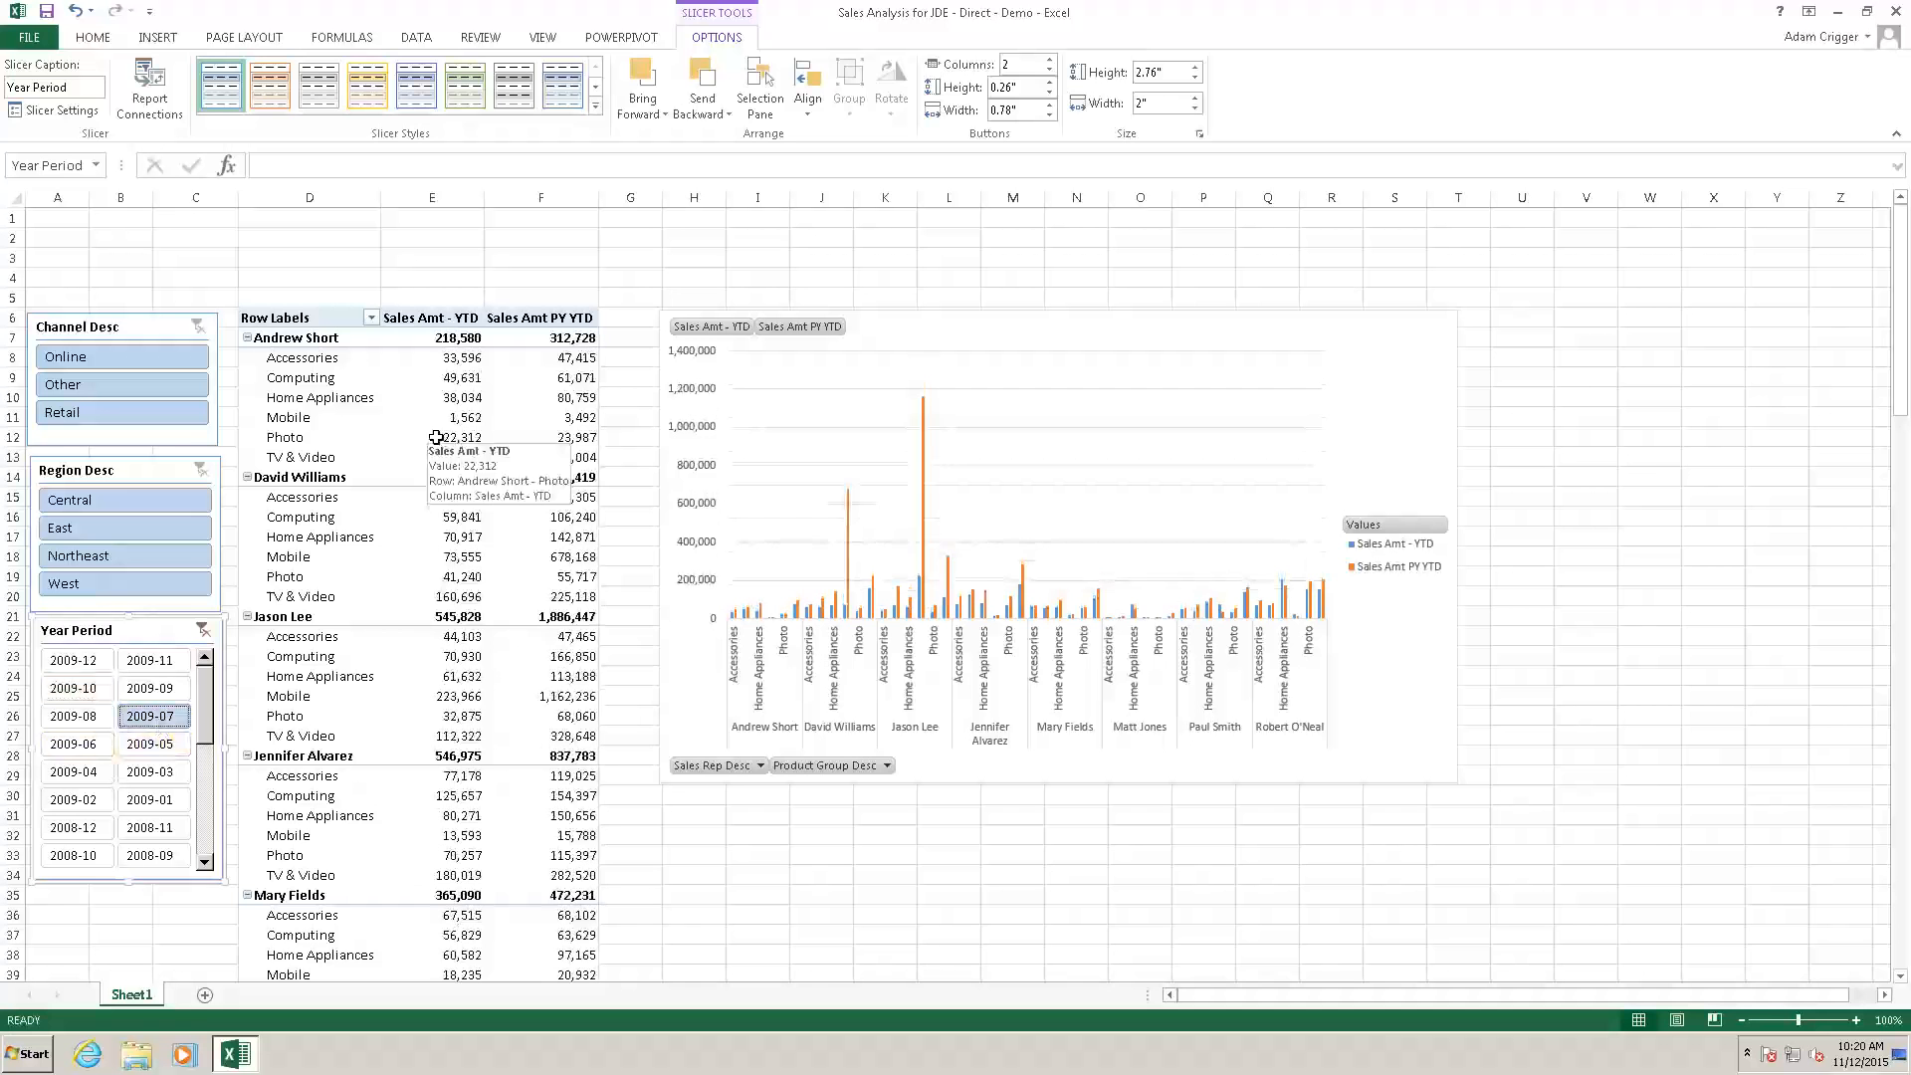
click(1378, 637)
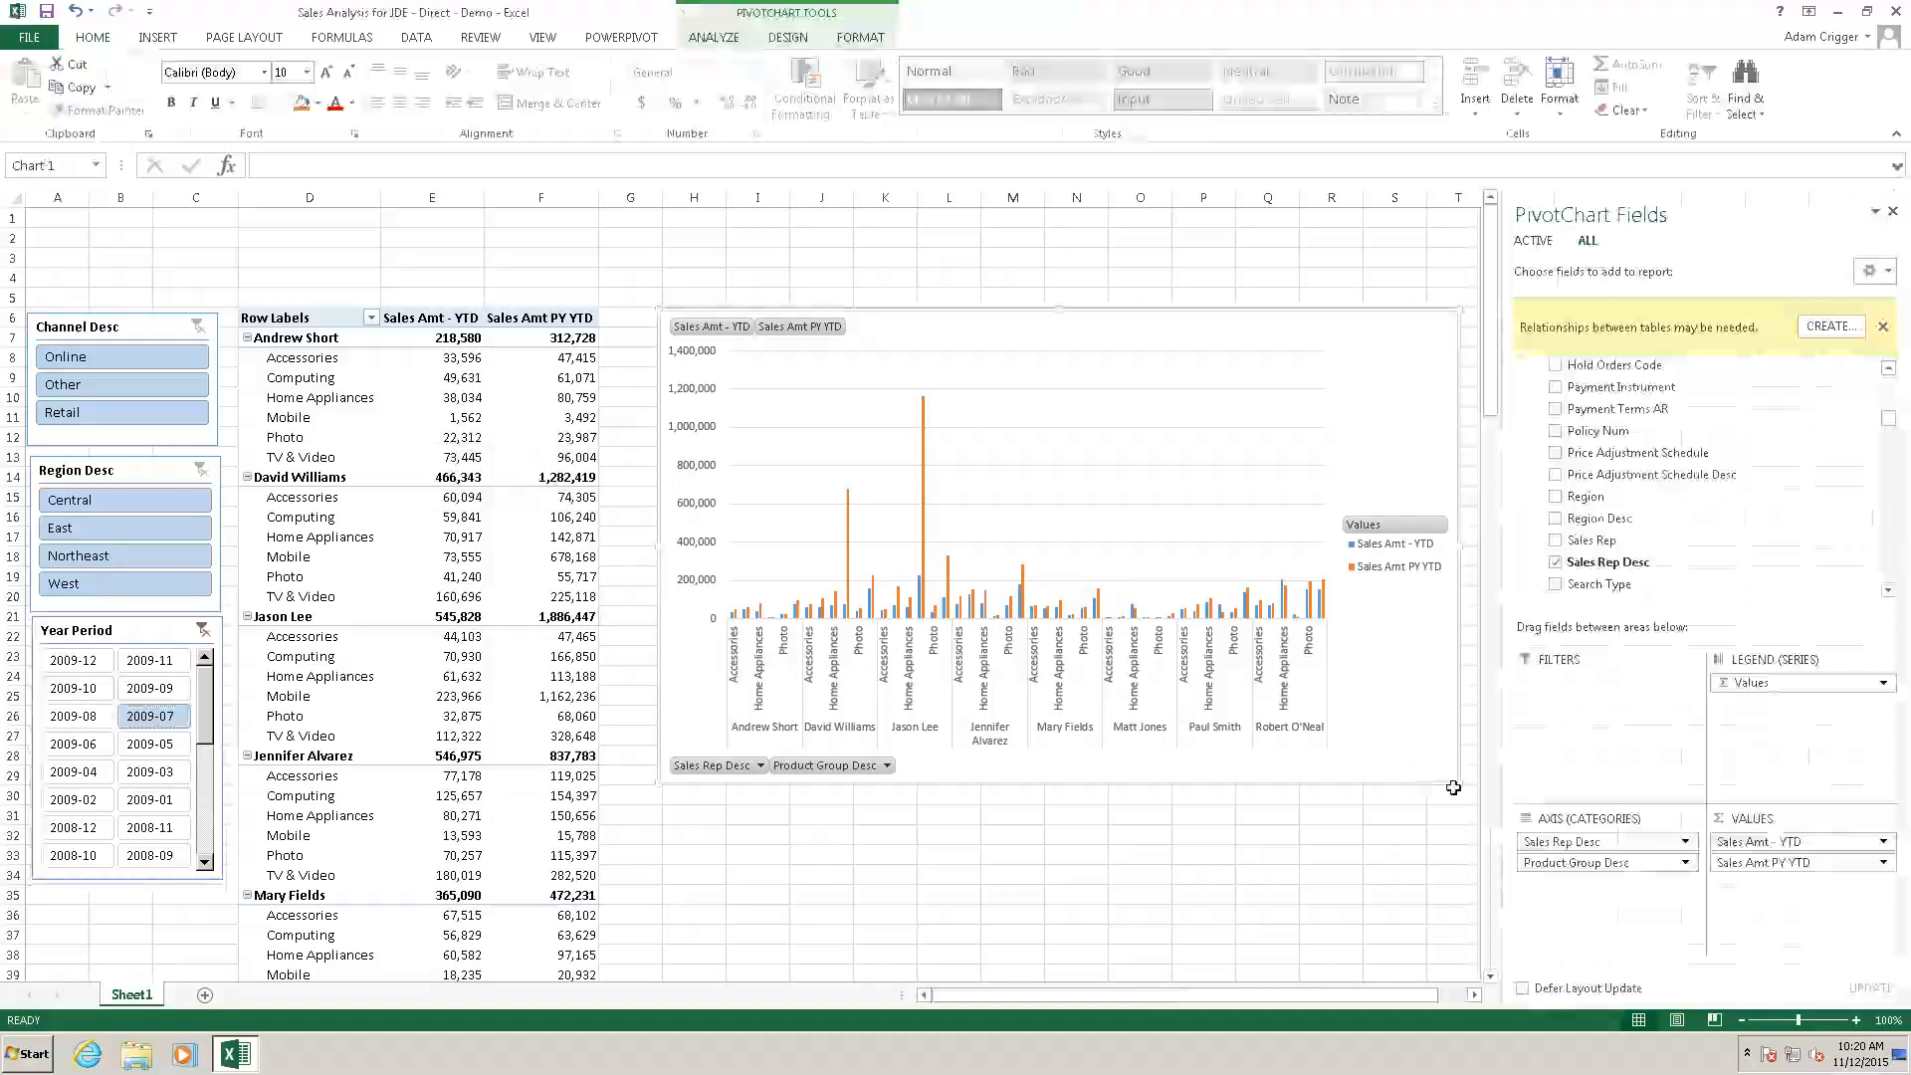
drag(1528, 878, 1529, 880)
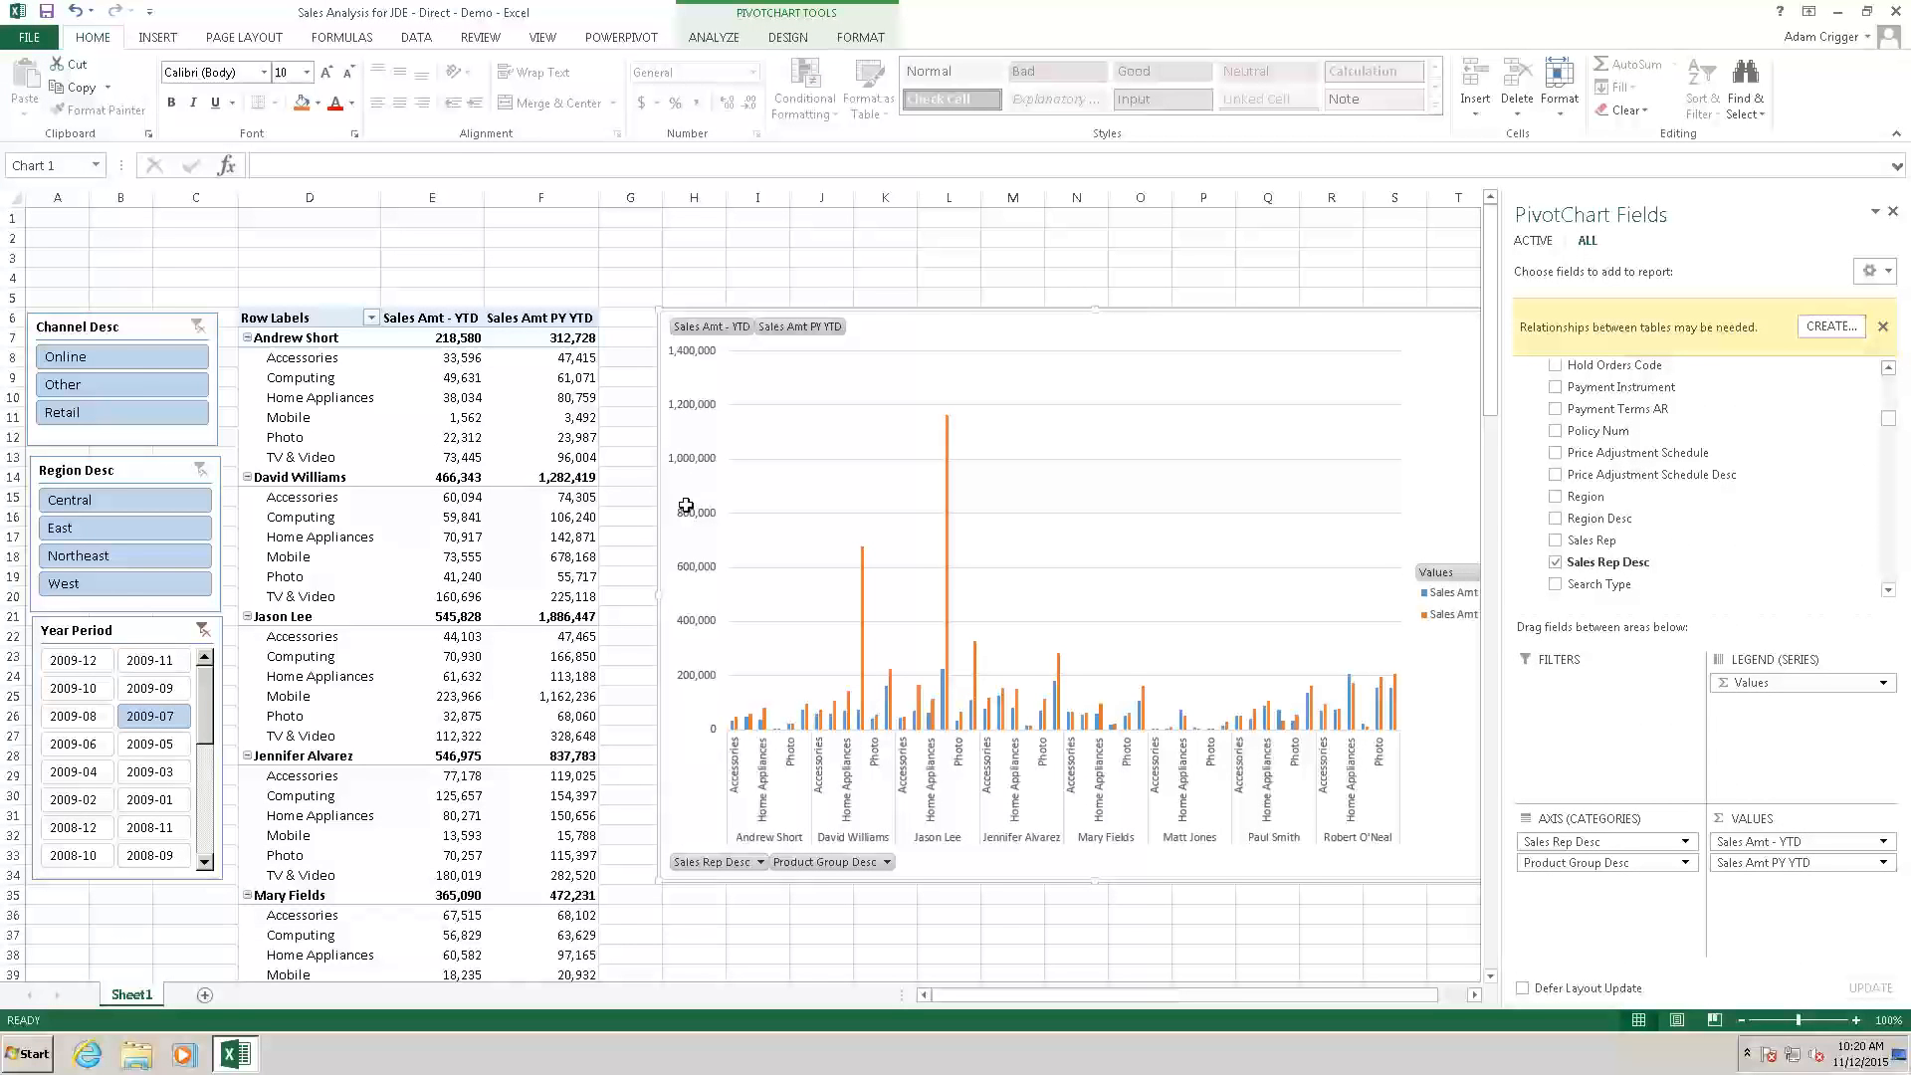
Filter the report to the Online channel and East region, and clear both slicer filters again.
click(113, 356)
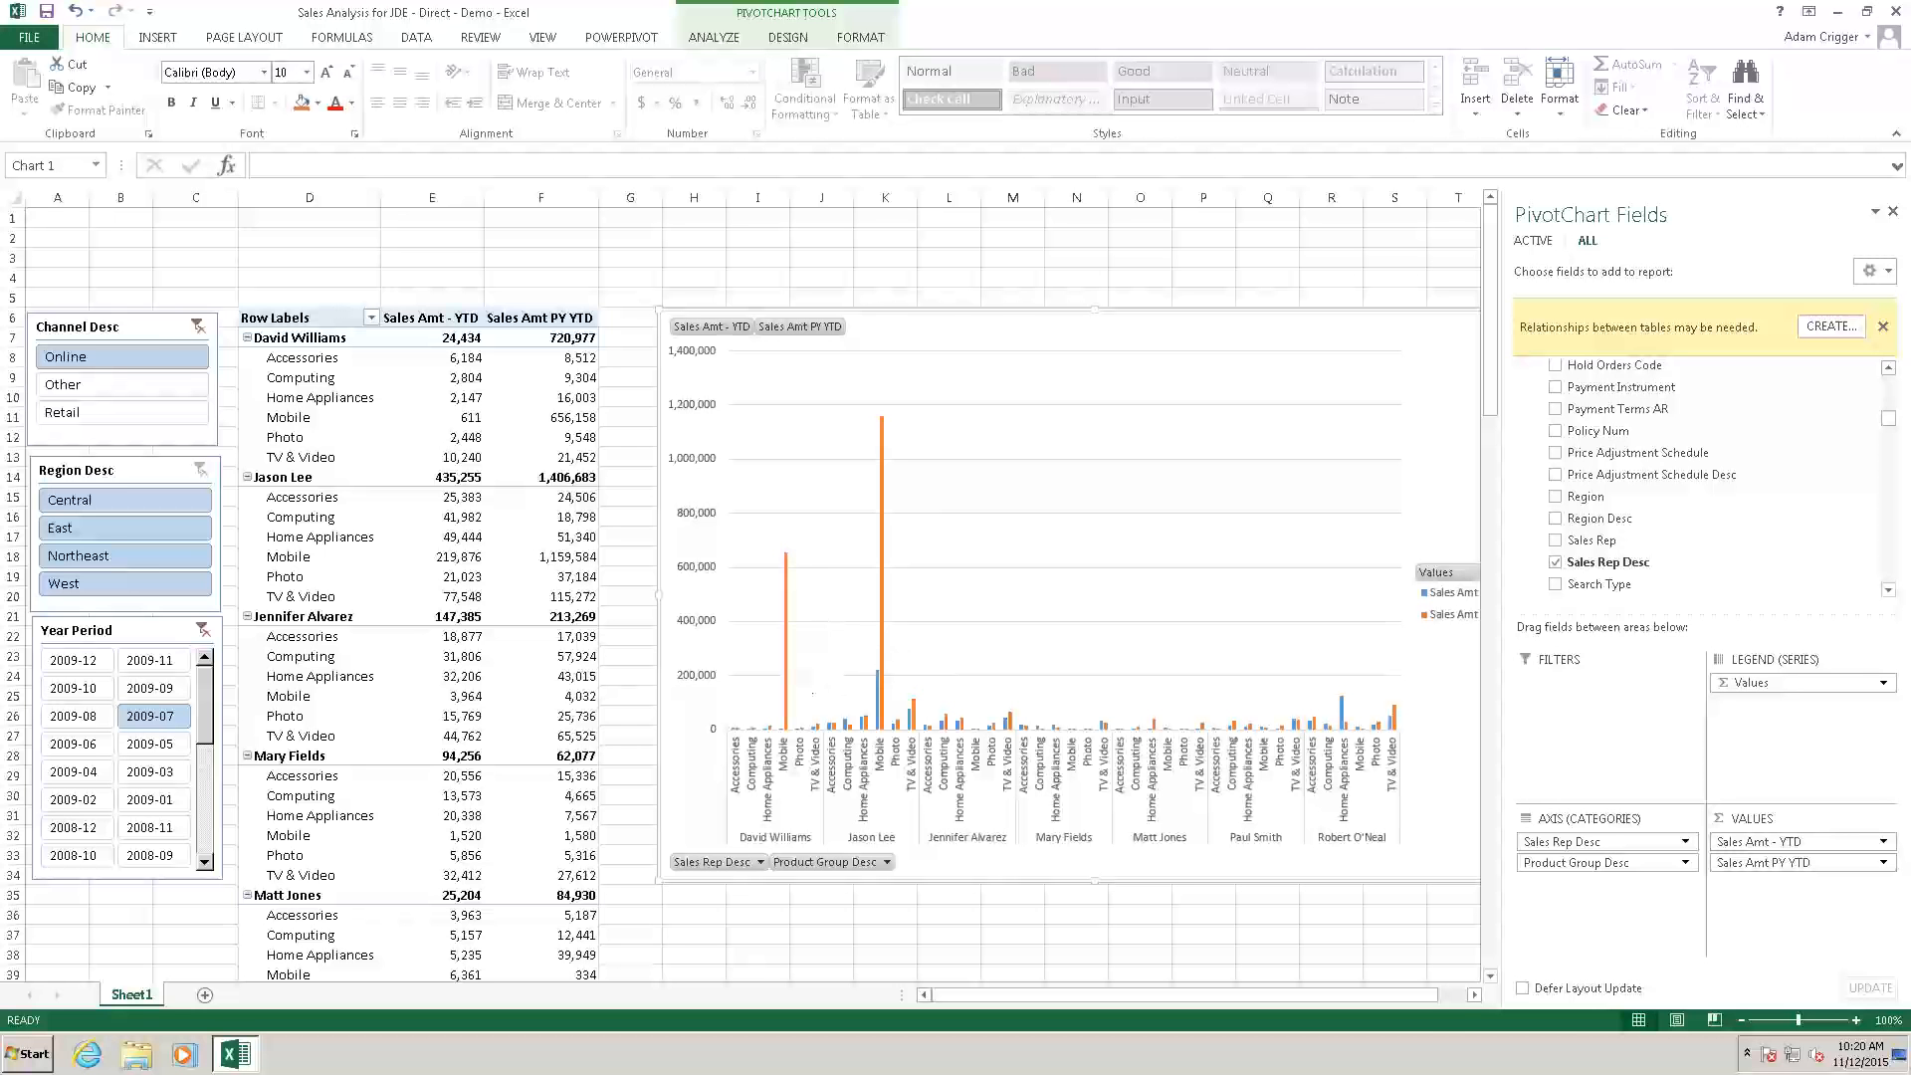
click(100, 527)
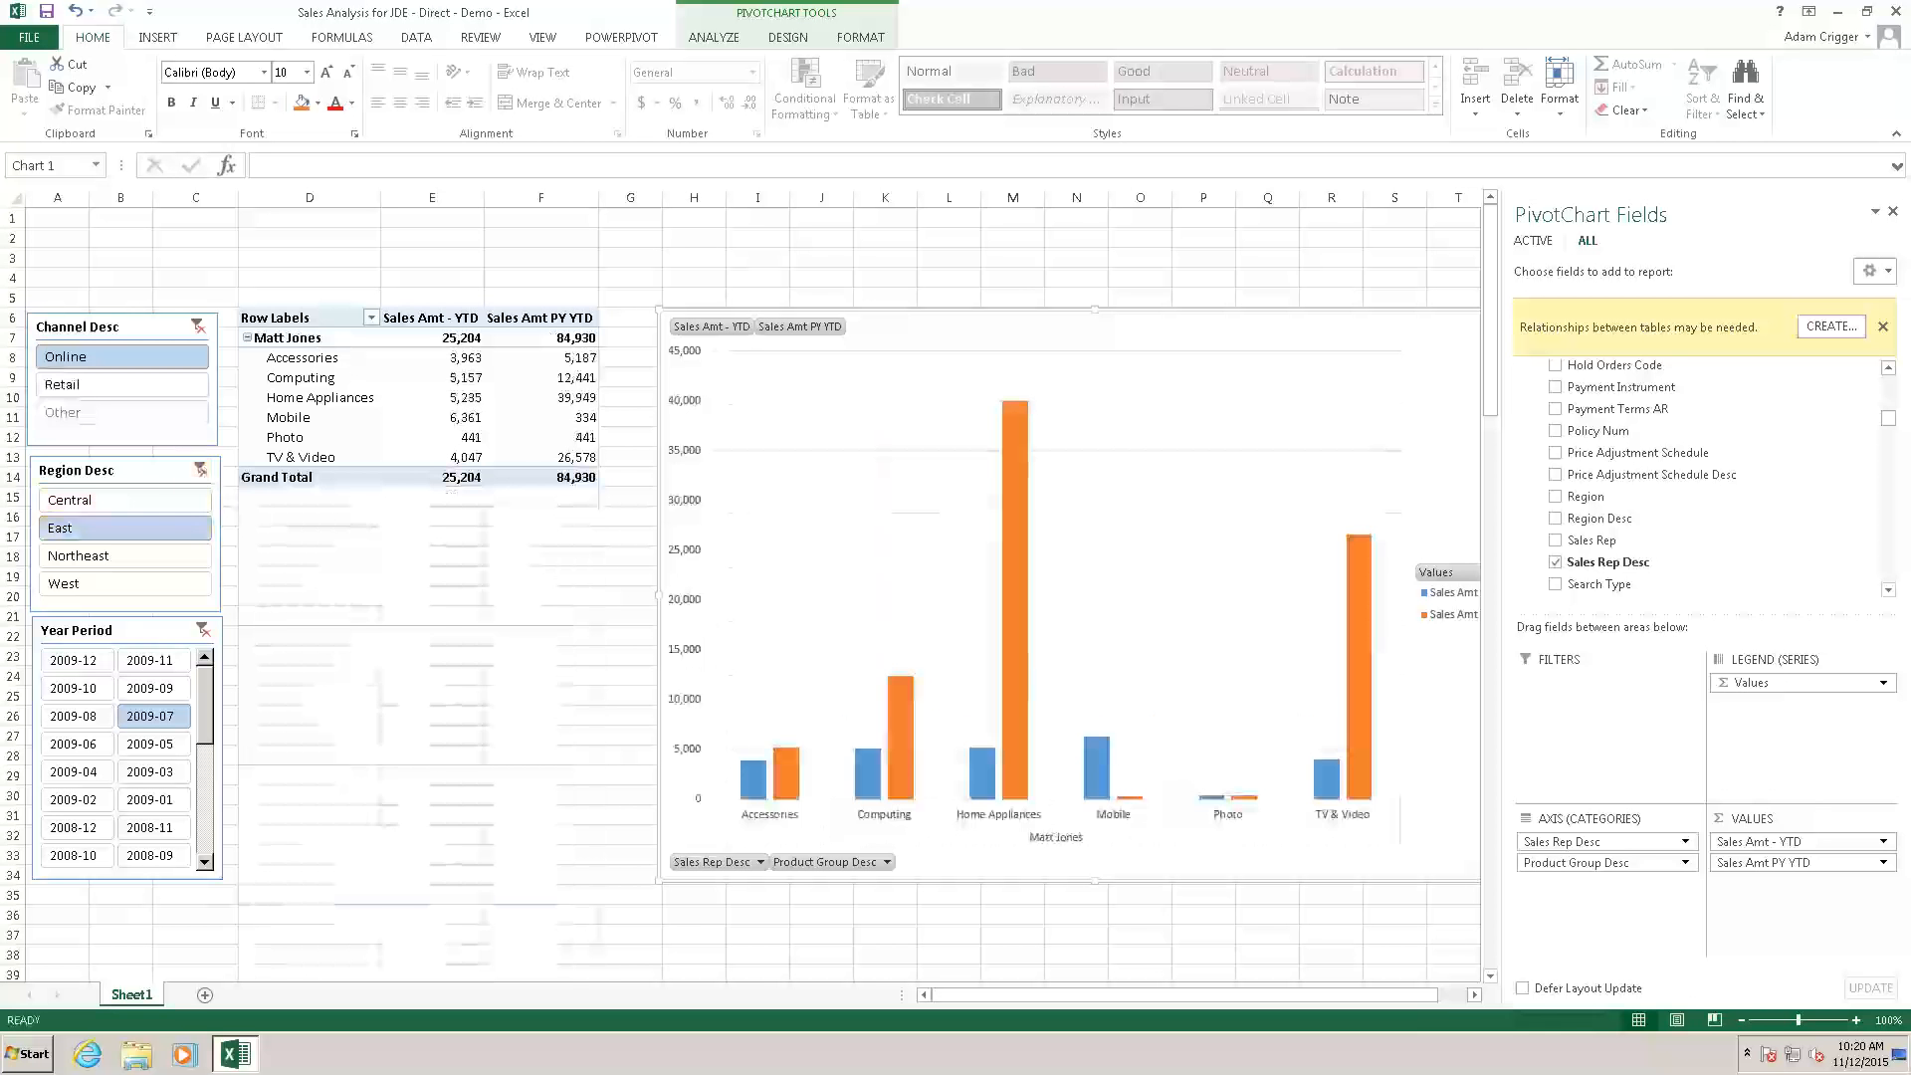
click(200, 468)
click(198, 327)
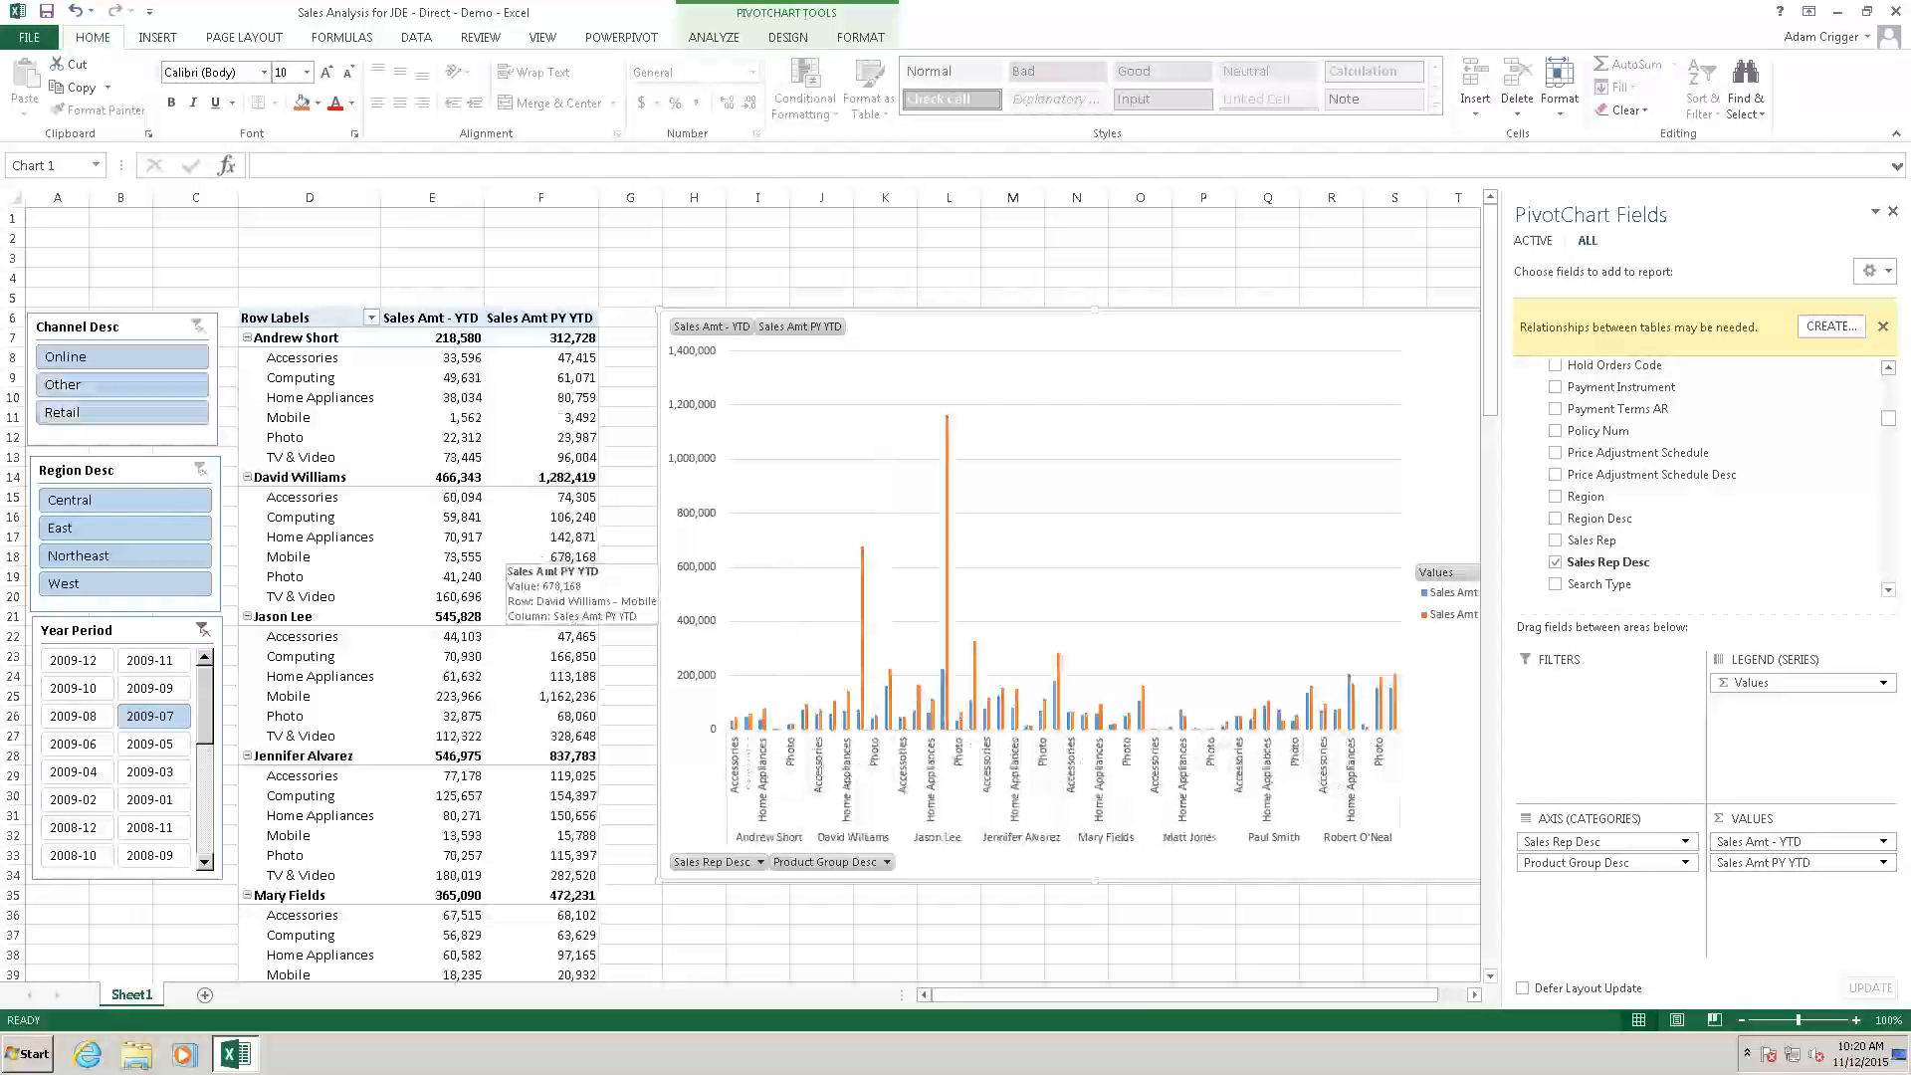
Enter the title "Sales Analysis" in cell A1 and format row 1 as 16-point bold.
key(Escape)
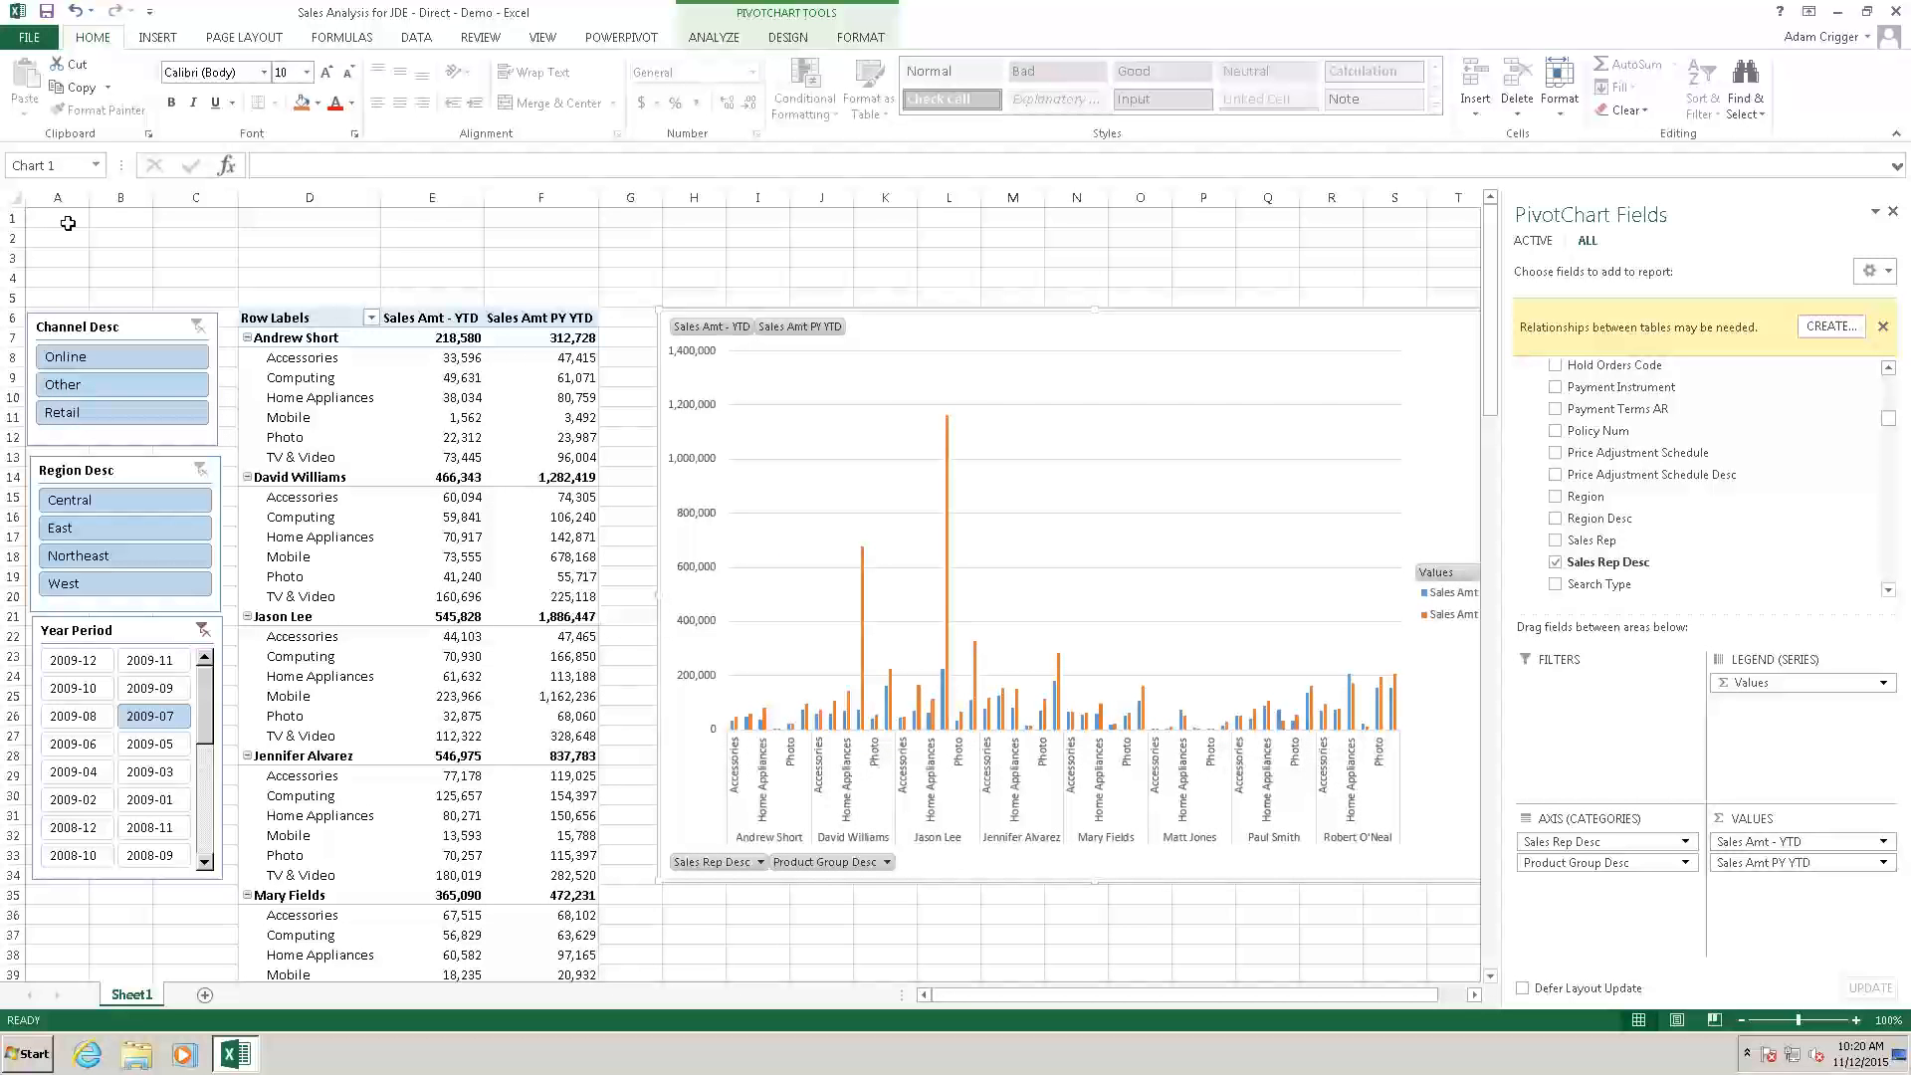
text(Sales Analy)
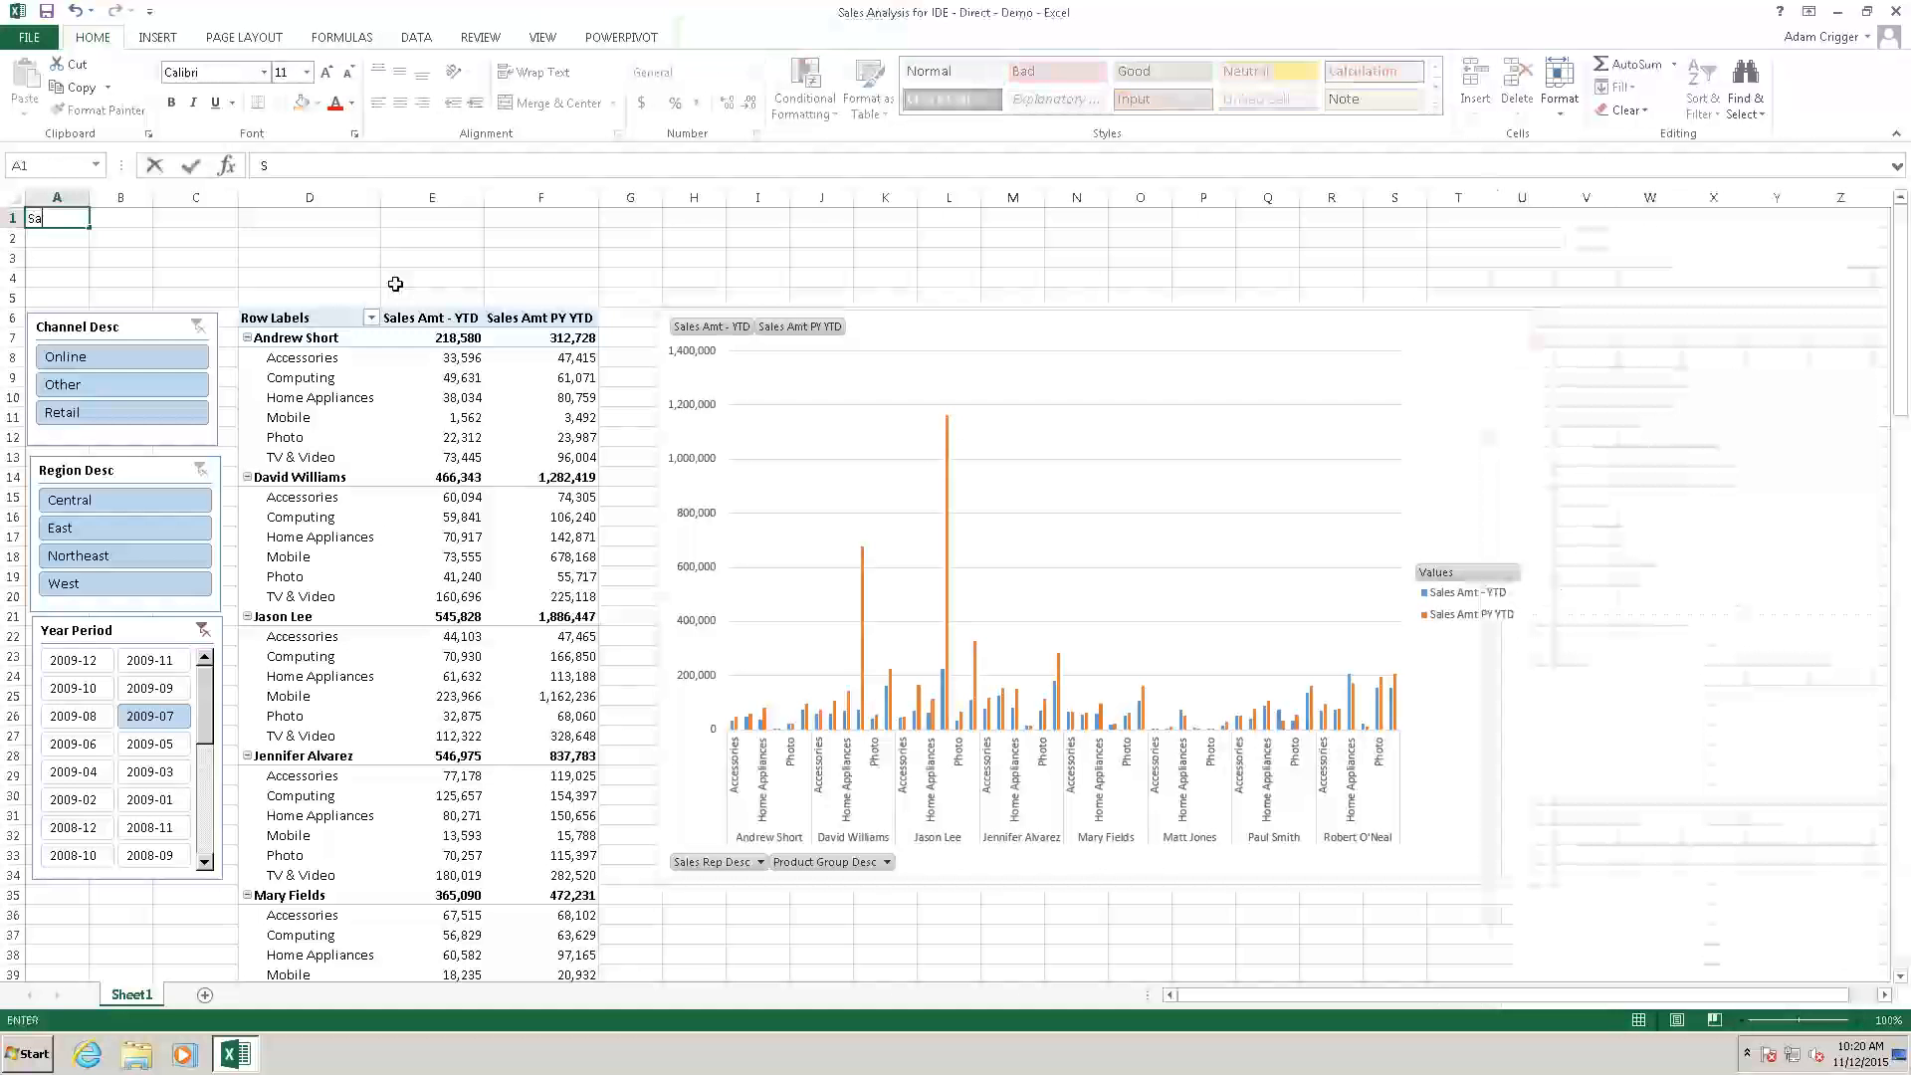
text(sis)
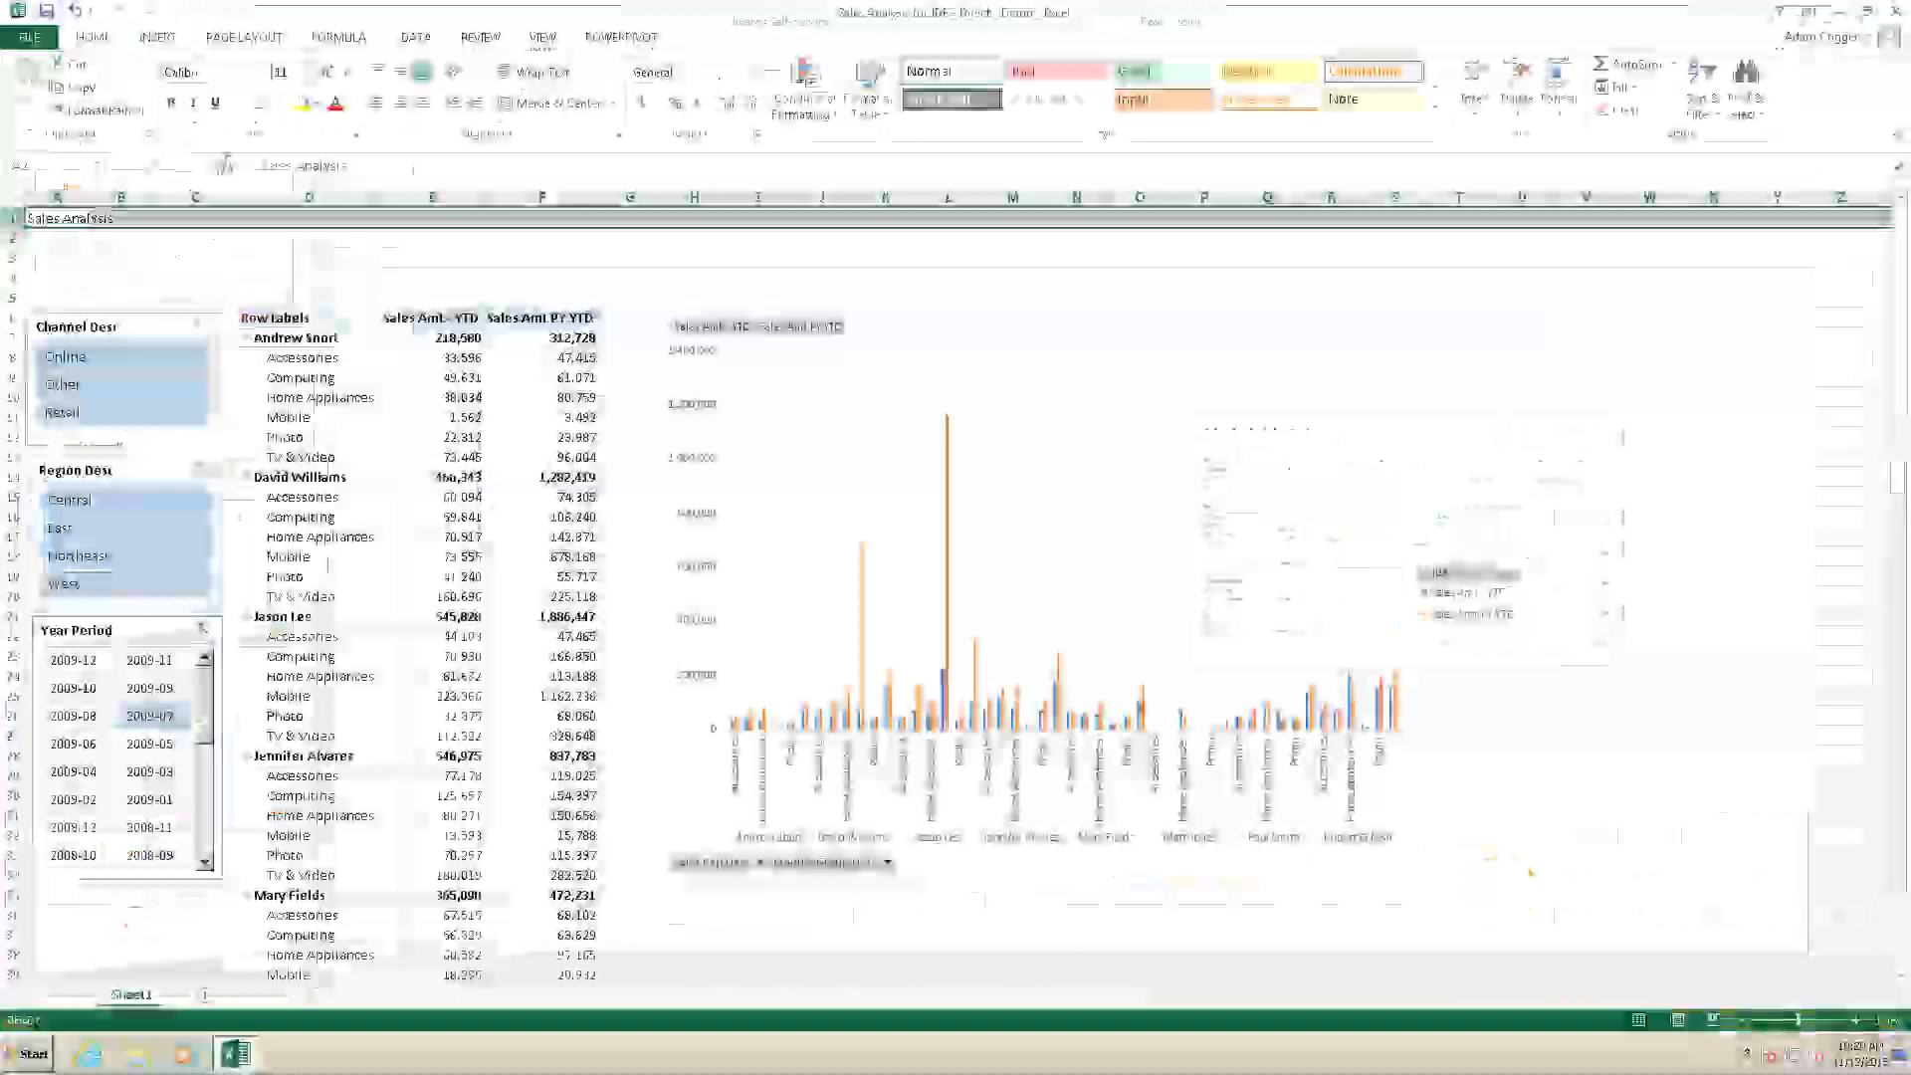
click(327, 73)
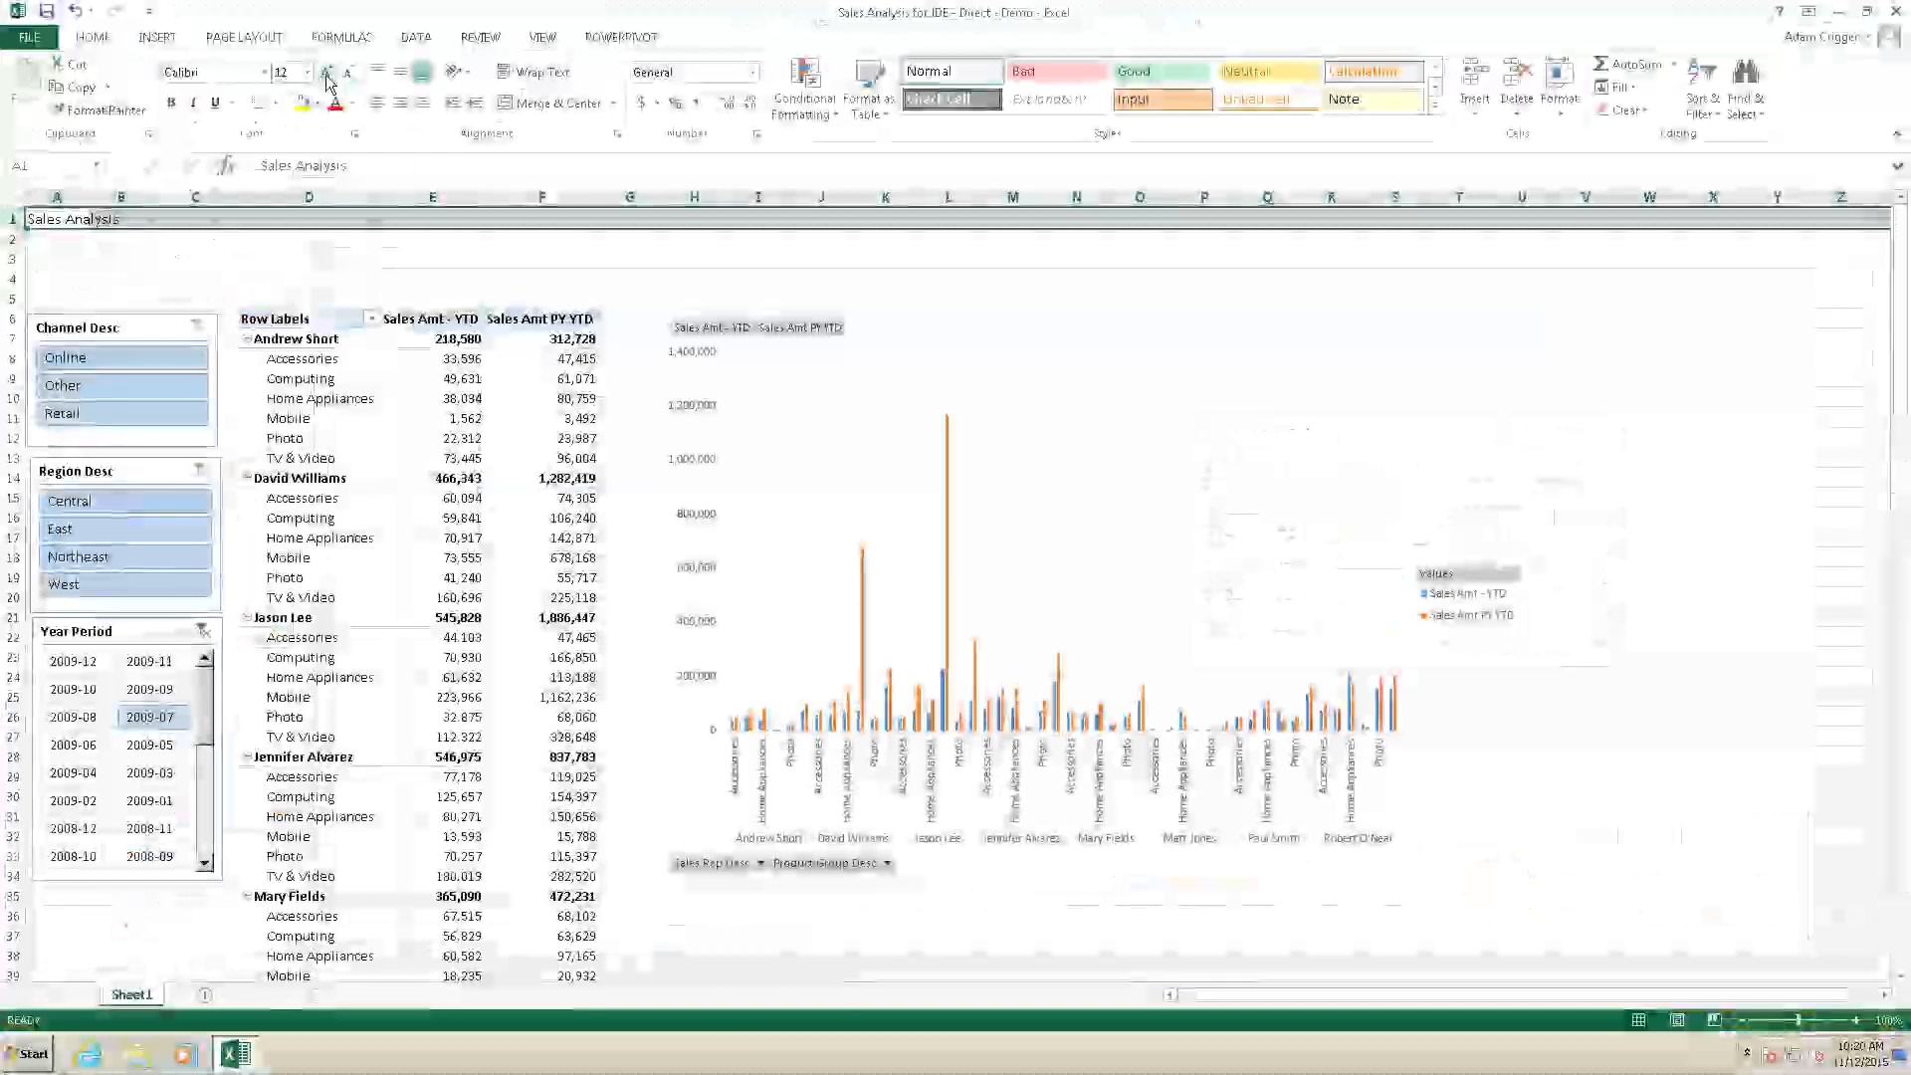
click(326, 74)
click(326, 74)
click(171, 102)
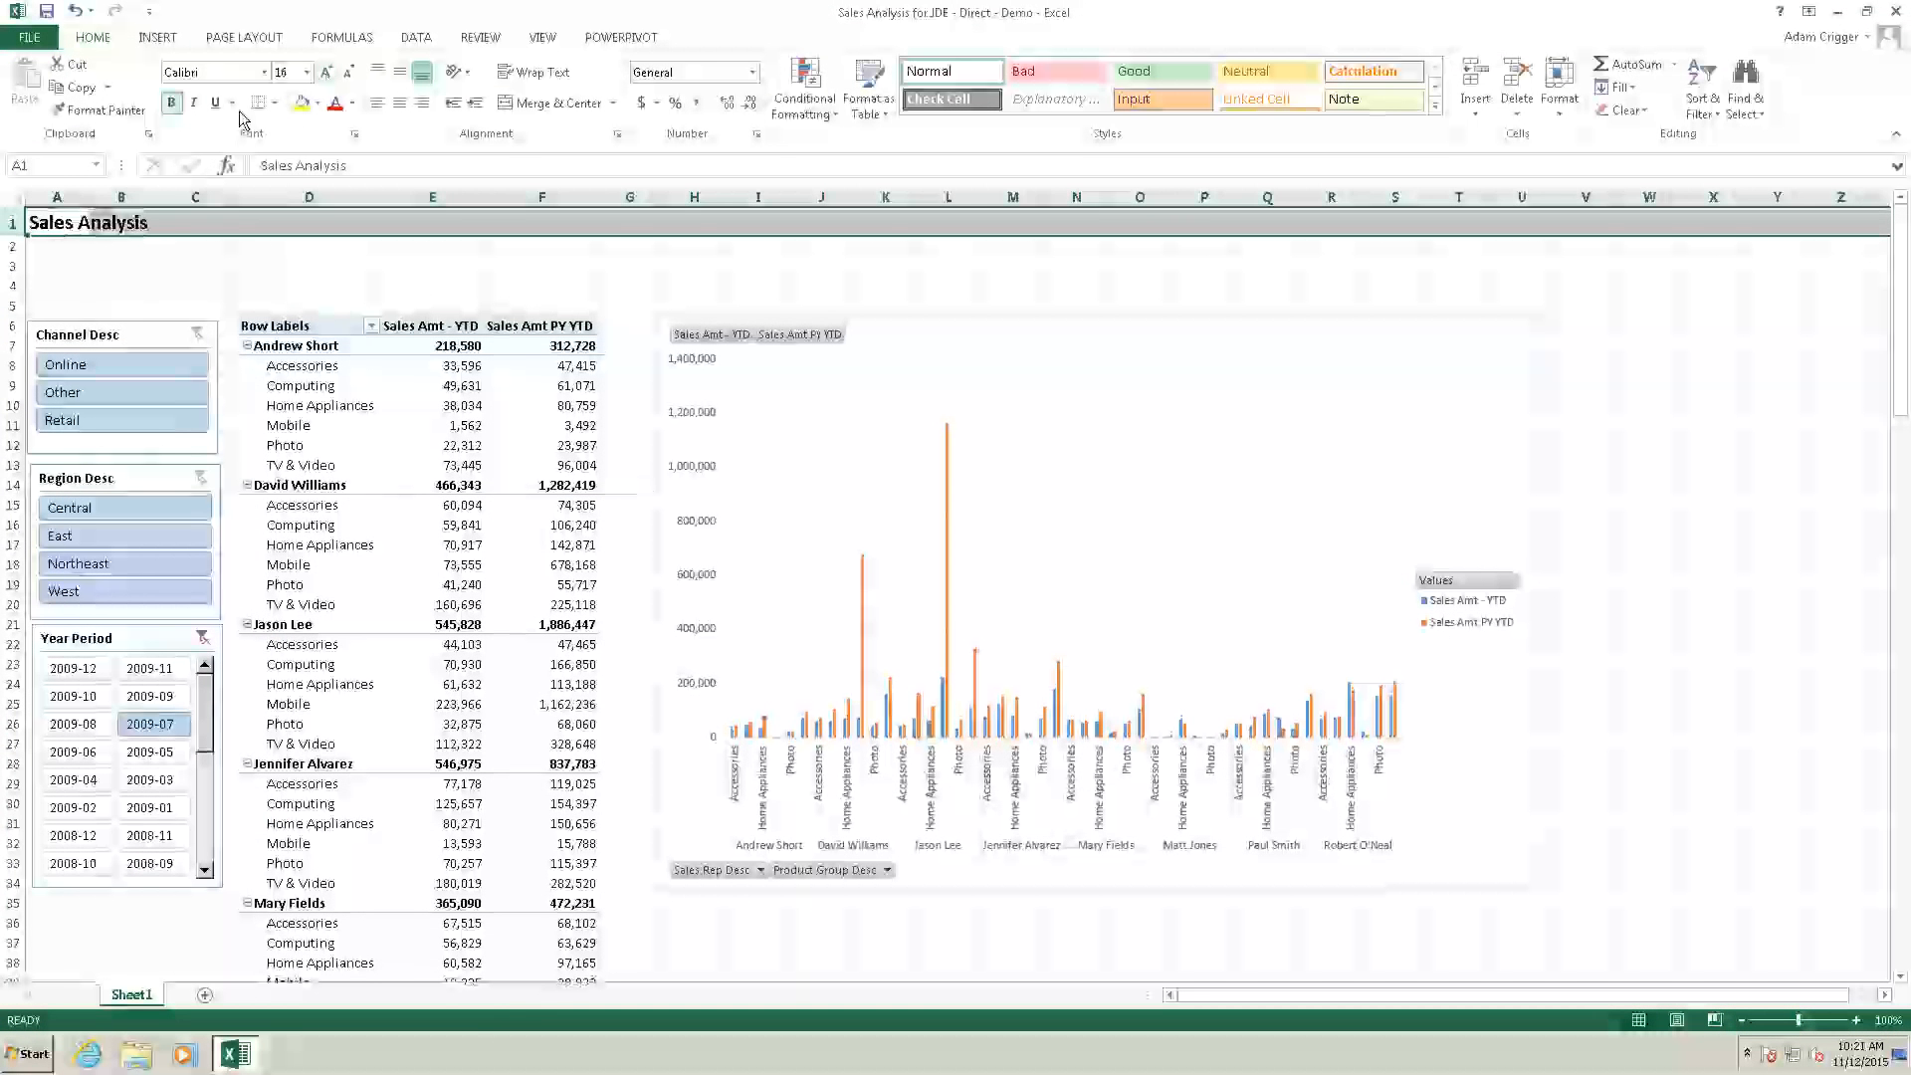
Turn off the worksheet gridlines.
click(308, 223)
click(542, 37)
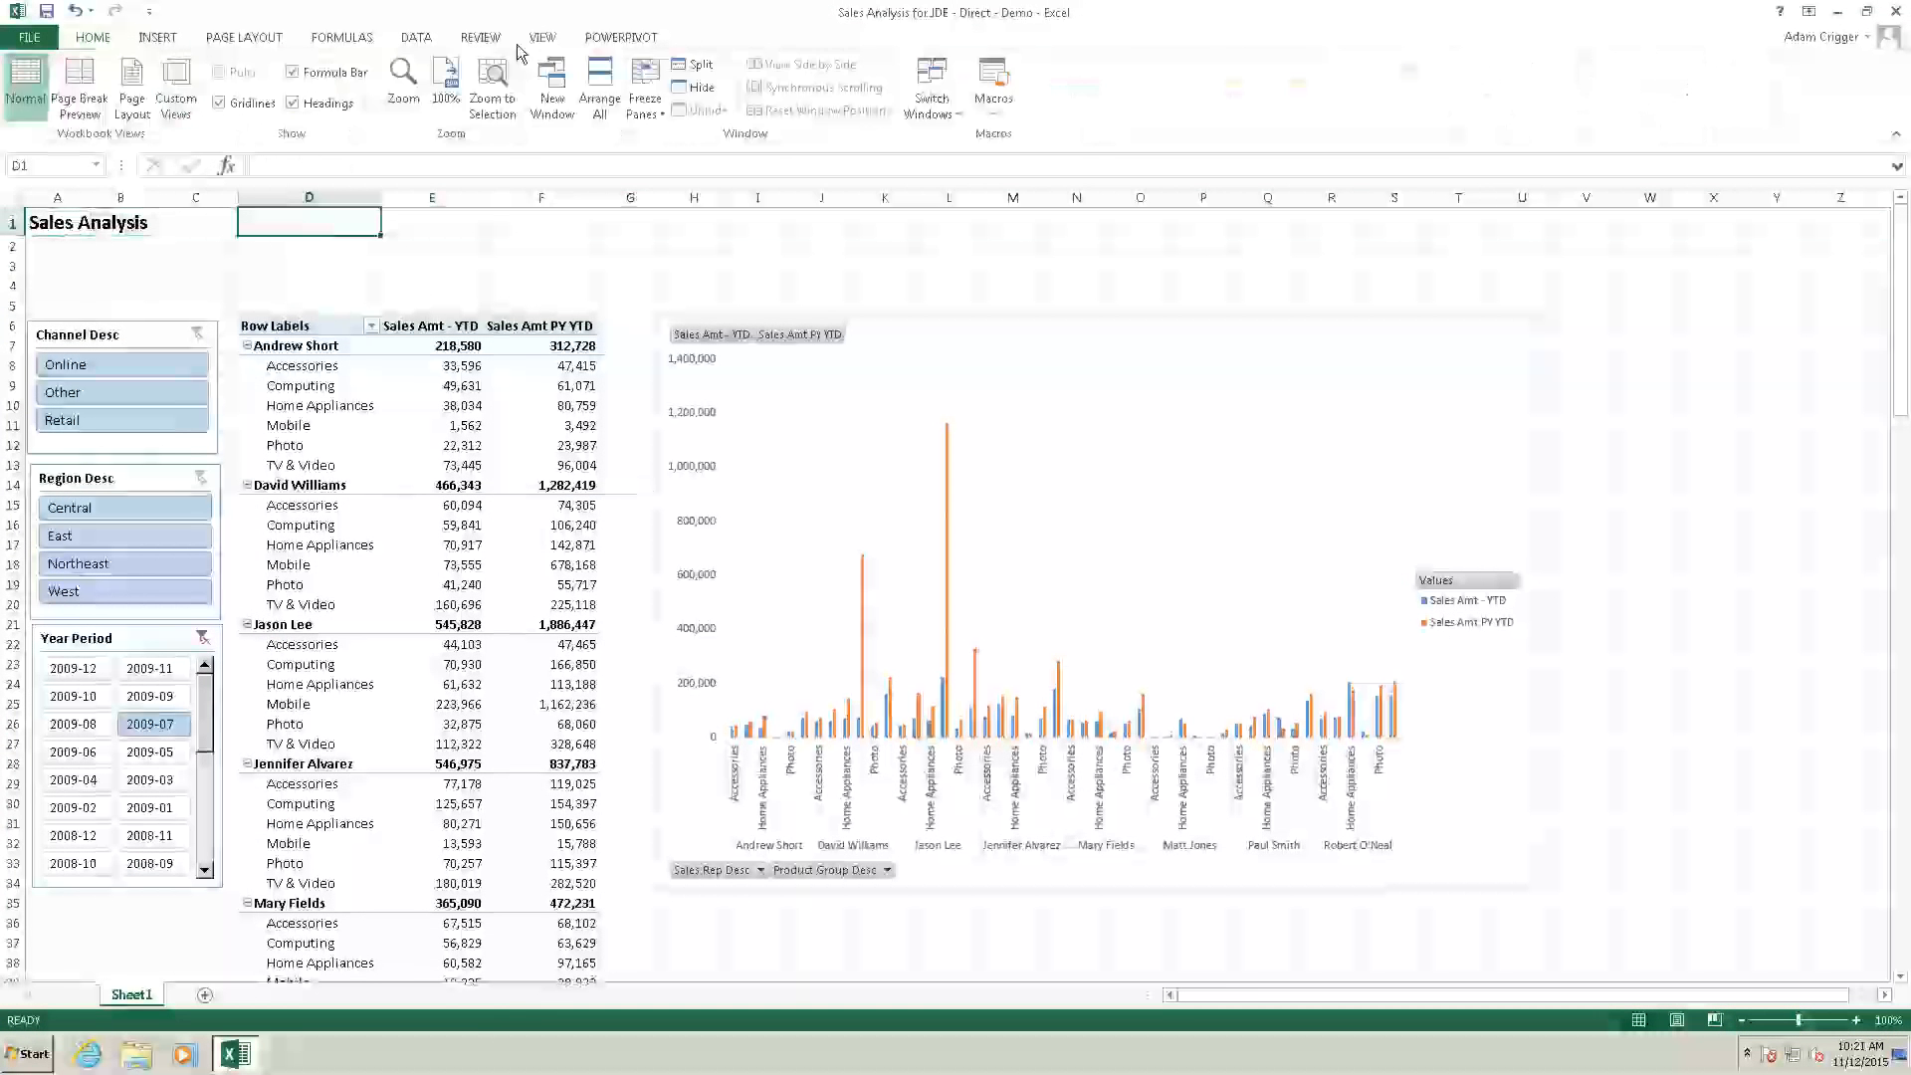
click(219, 102)
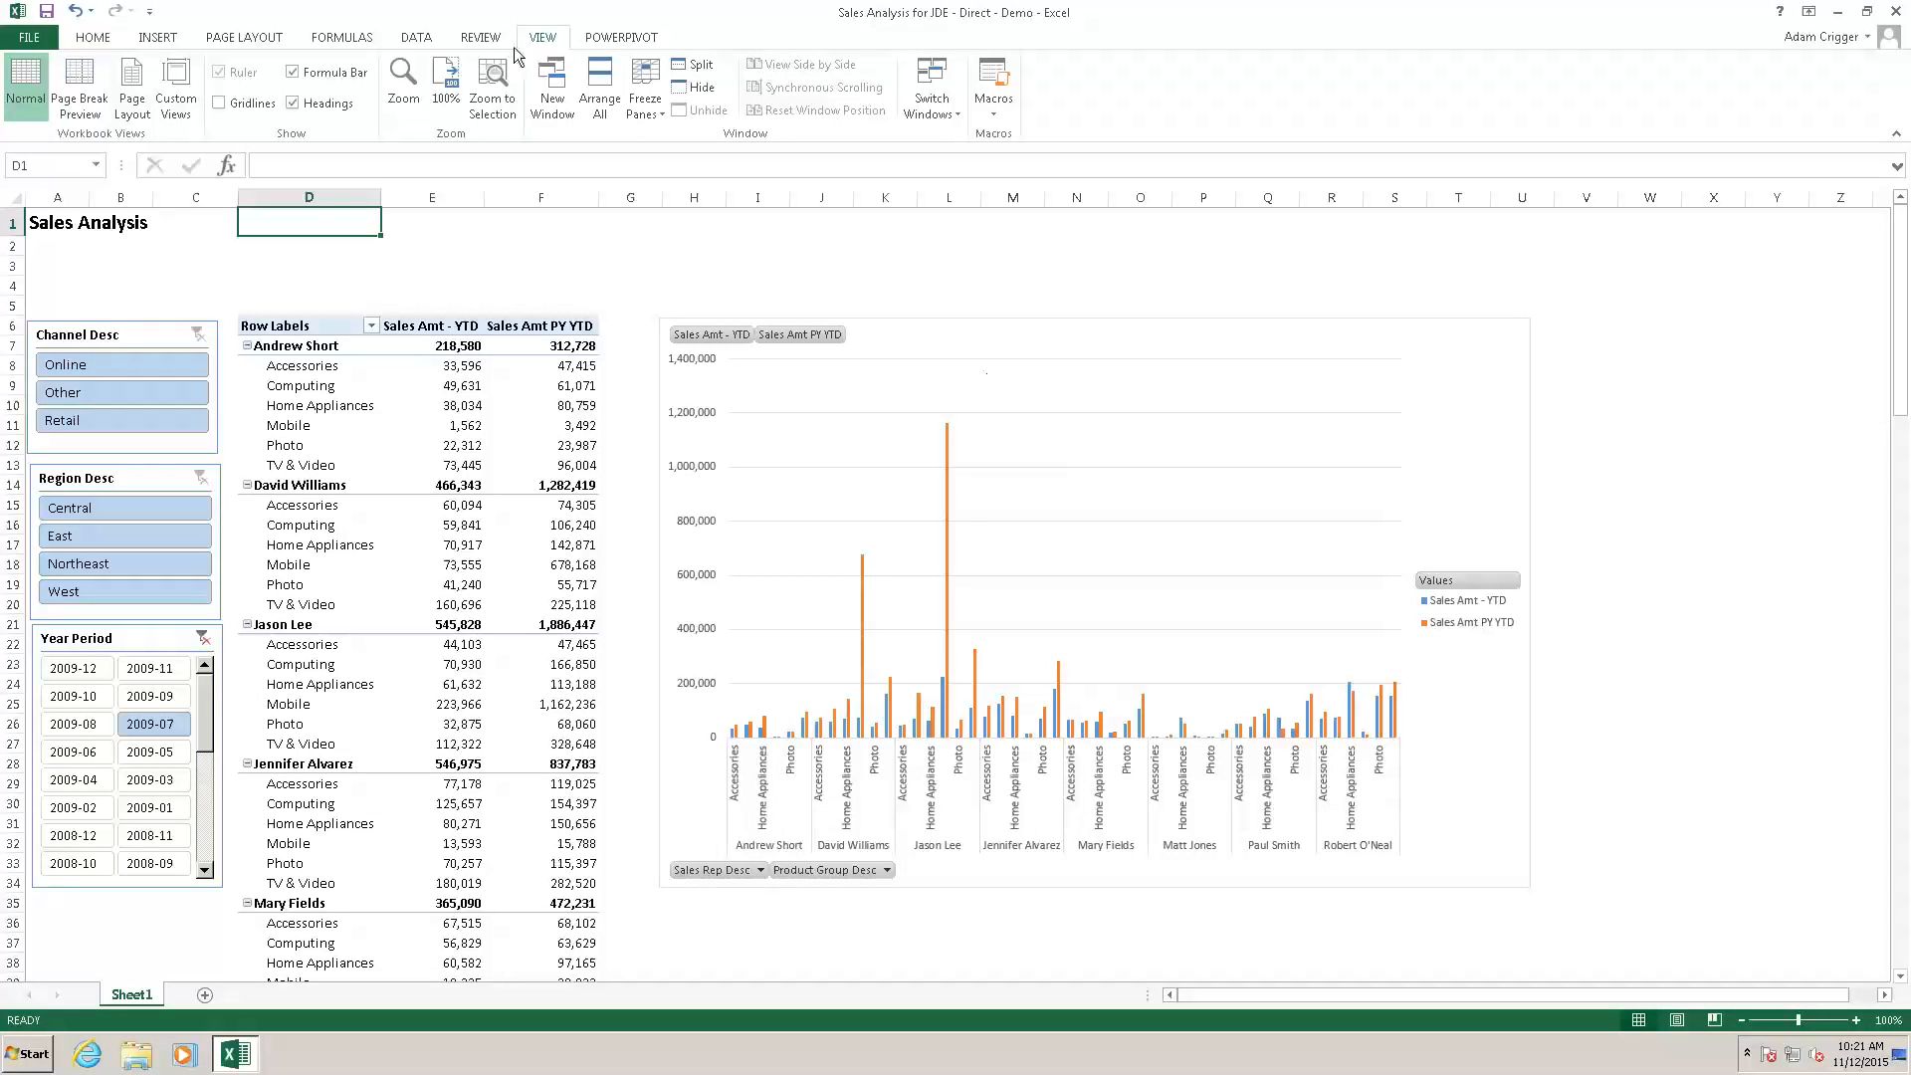
click(419, 40)
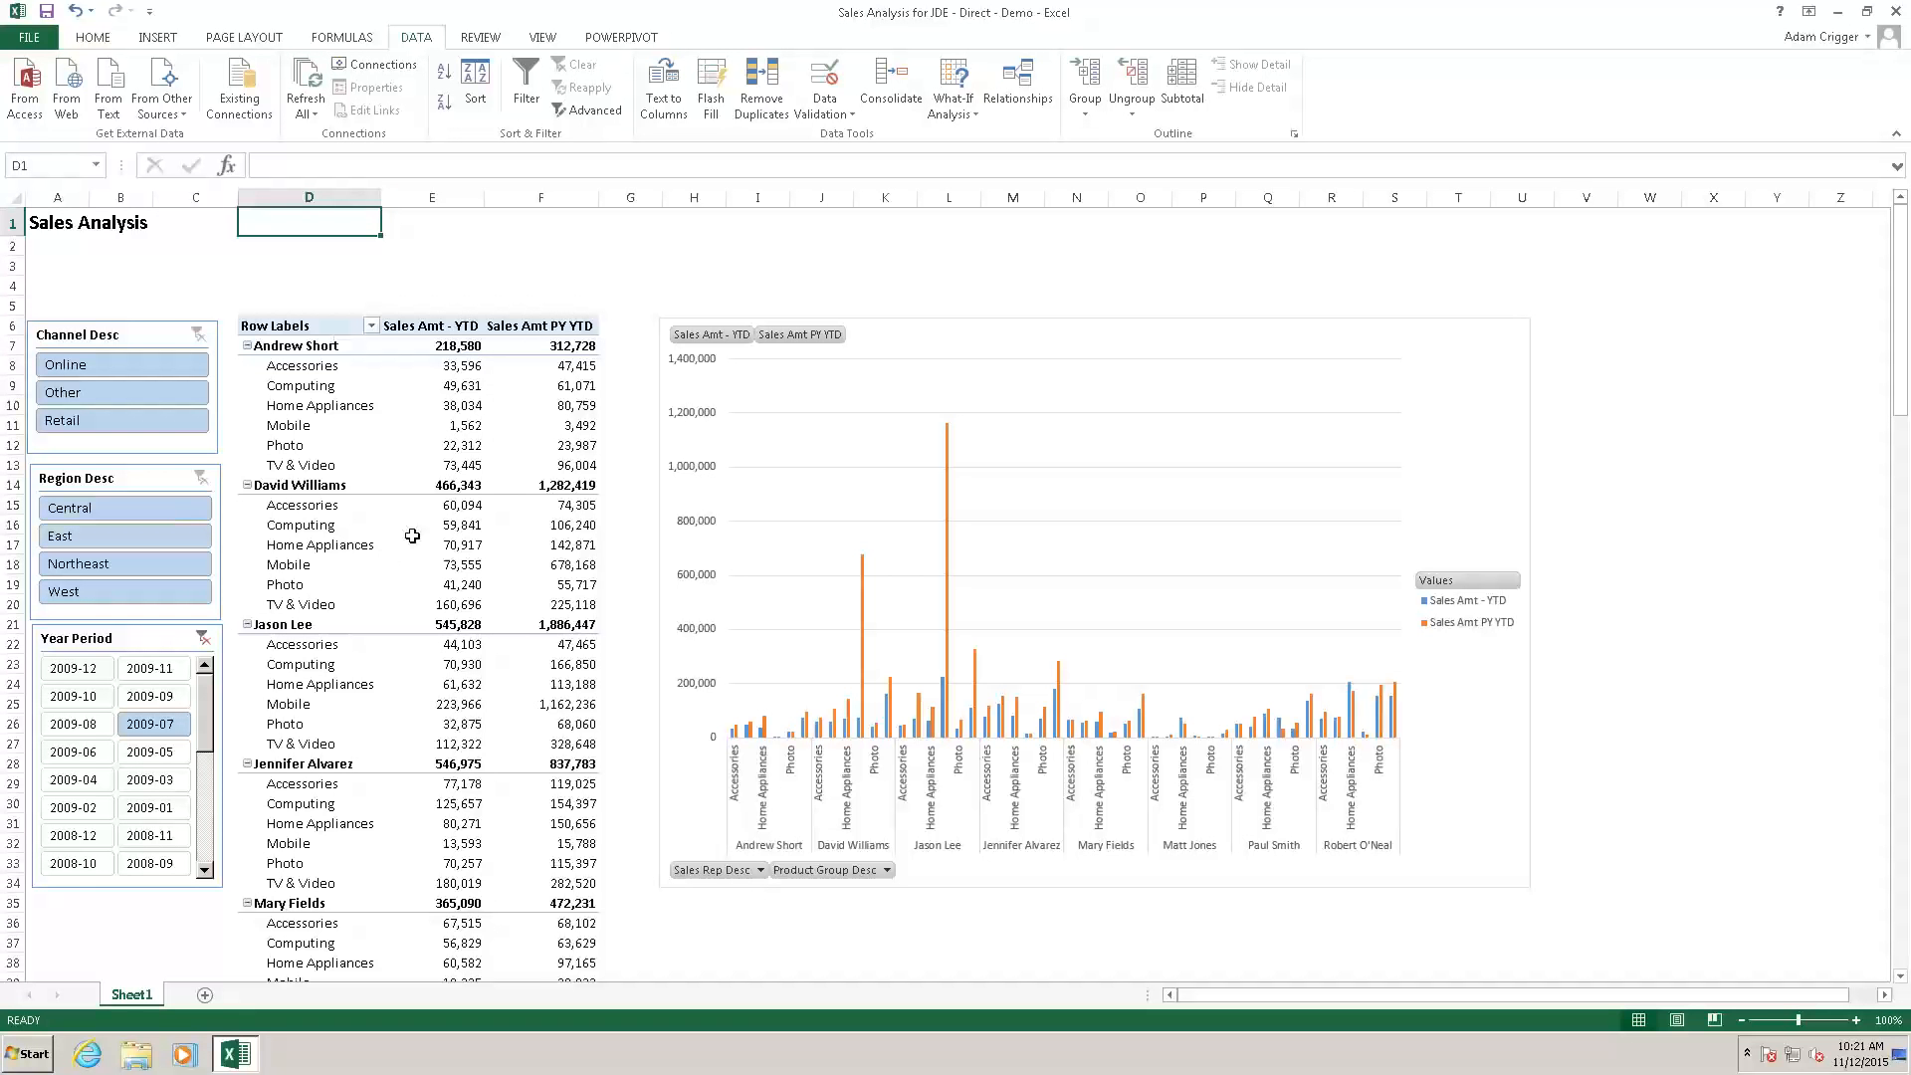
mouse_move(412, 536)
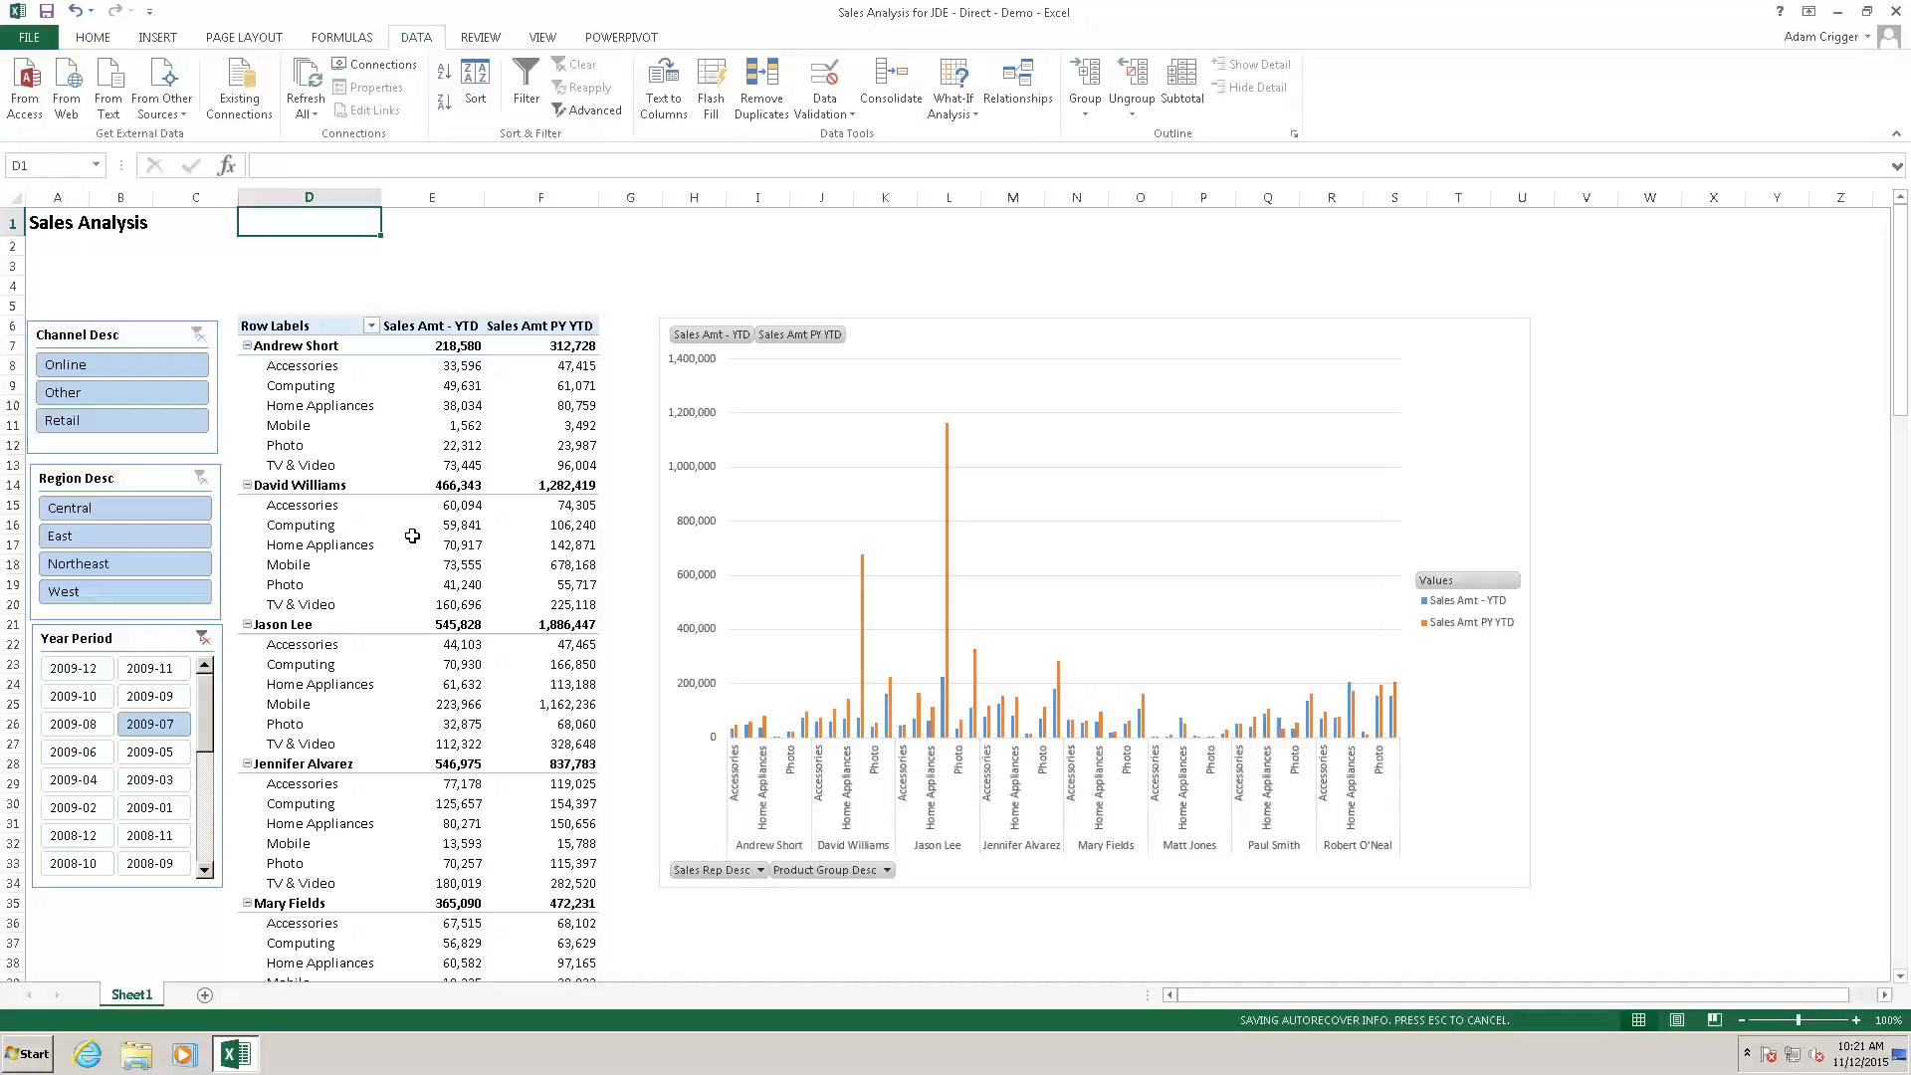
Create a copy of Sheet1 at the end of the same workbook.
right_click(137, 994)
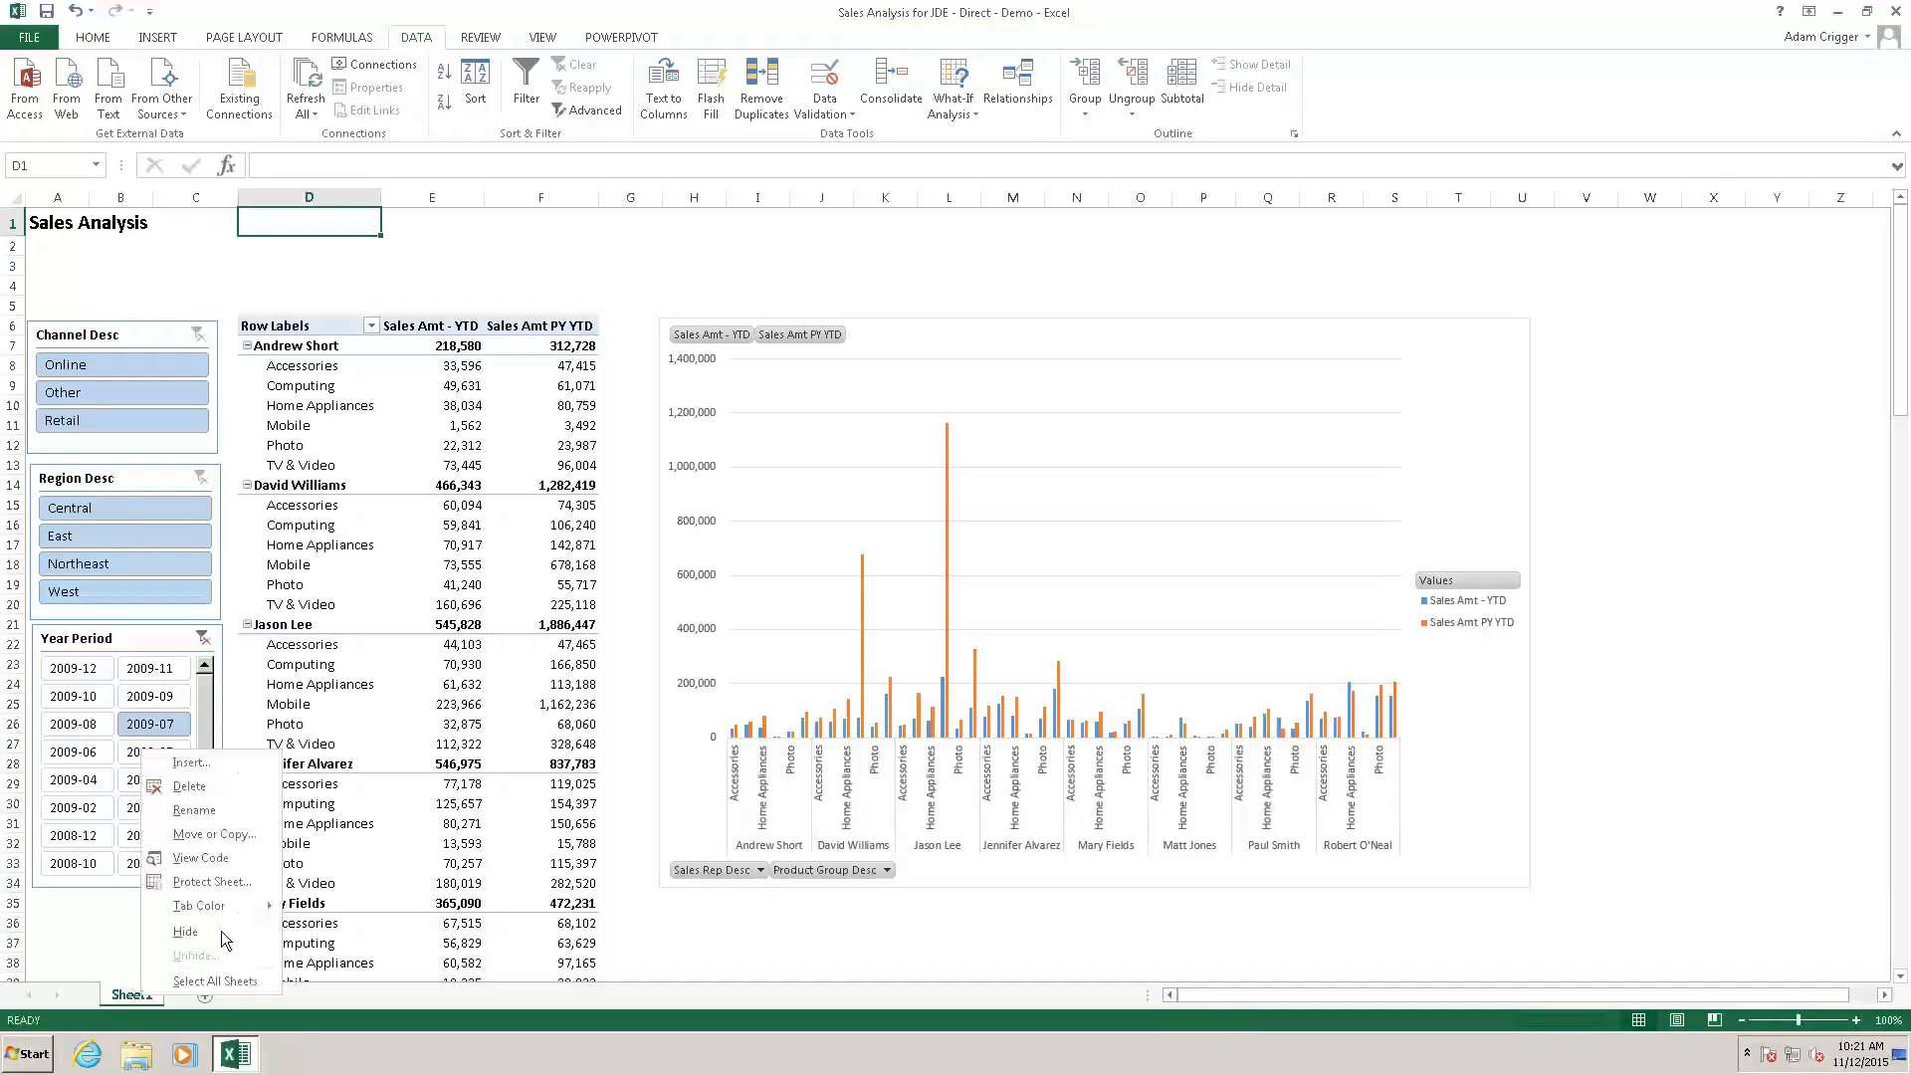
click(219, 834)
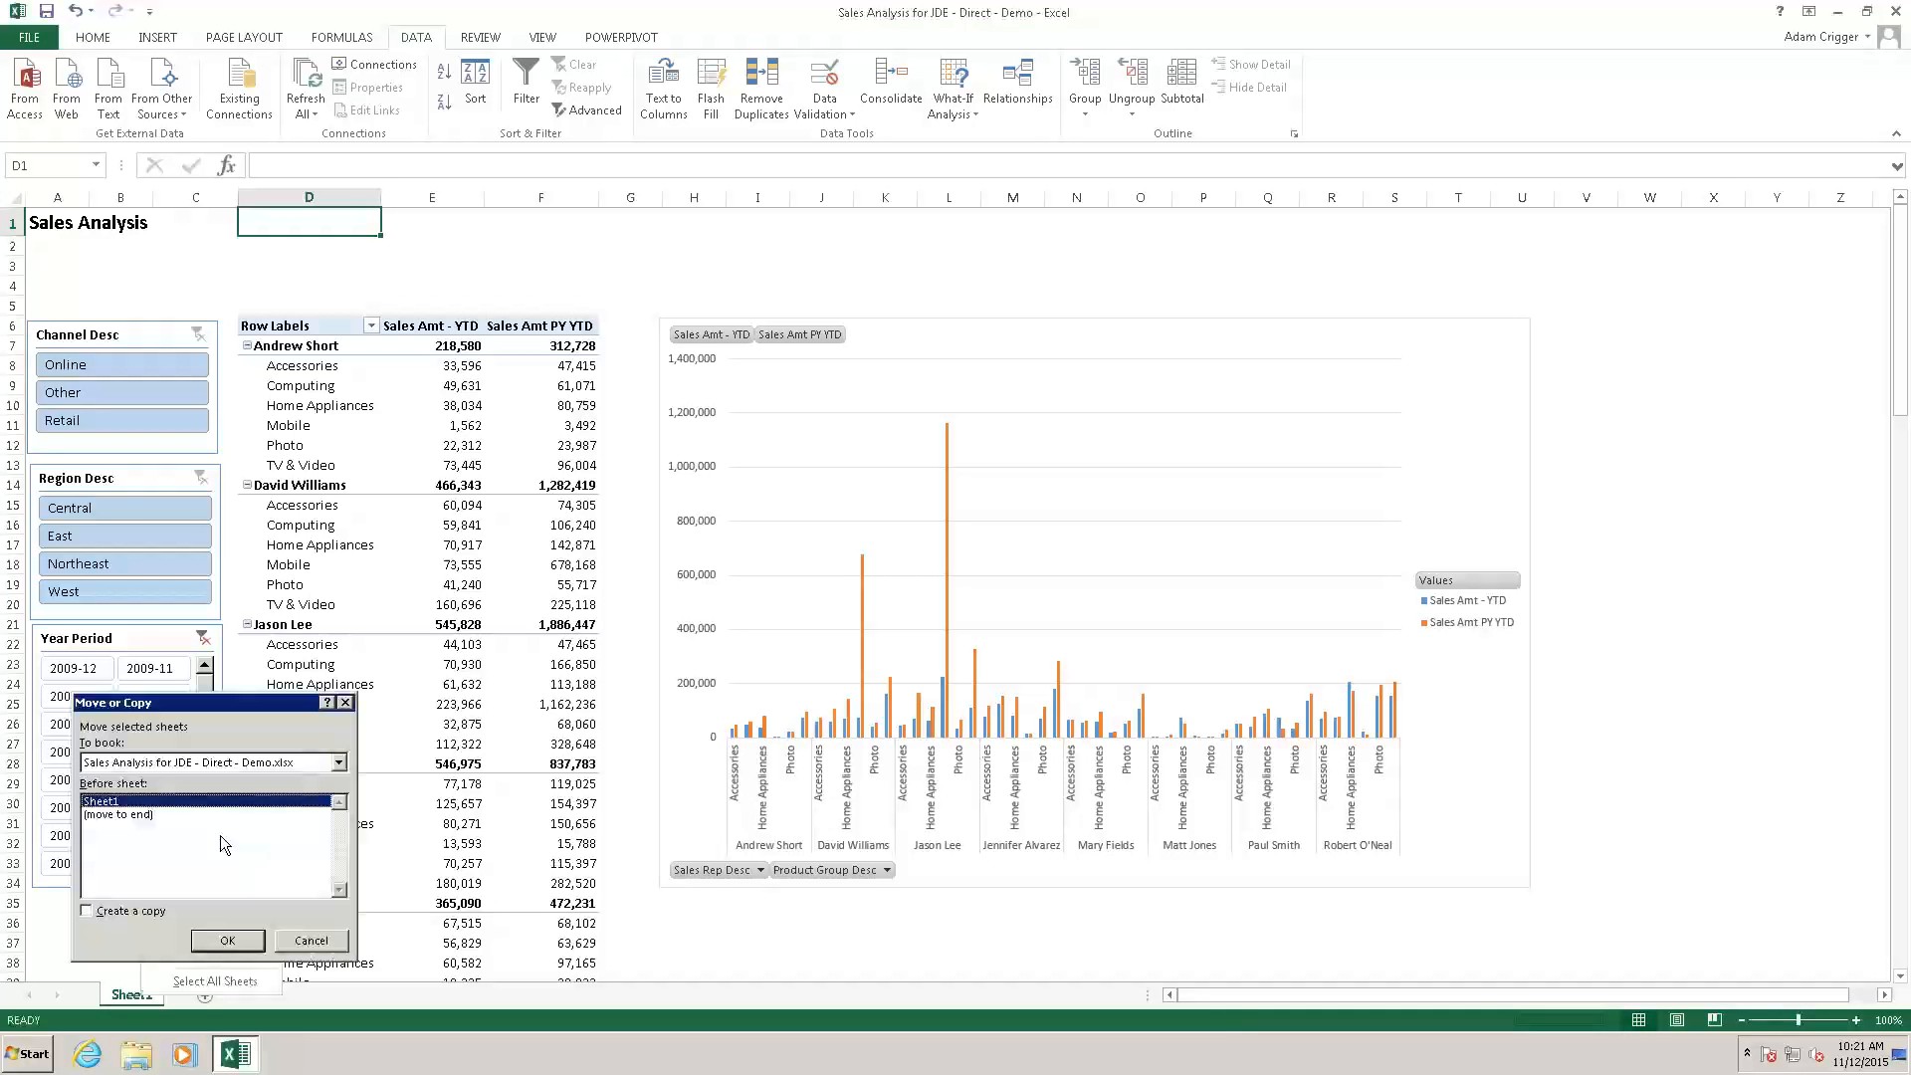
click(122, 814)
click(91, 911)
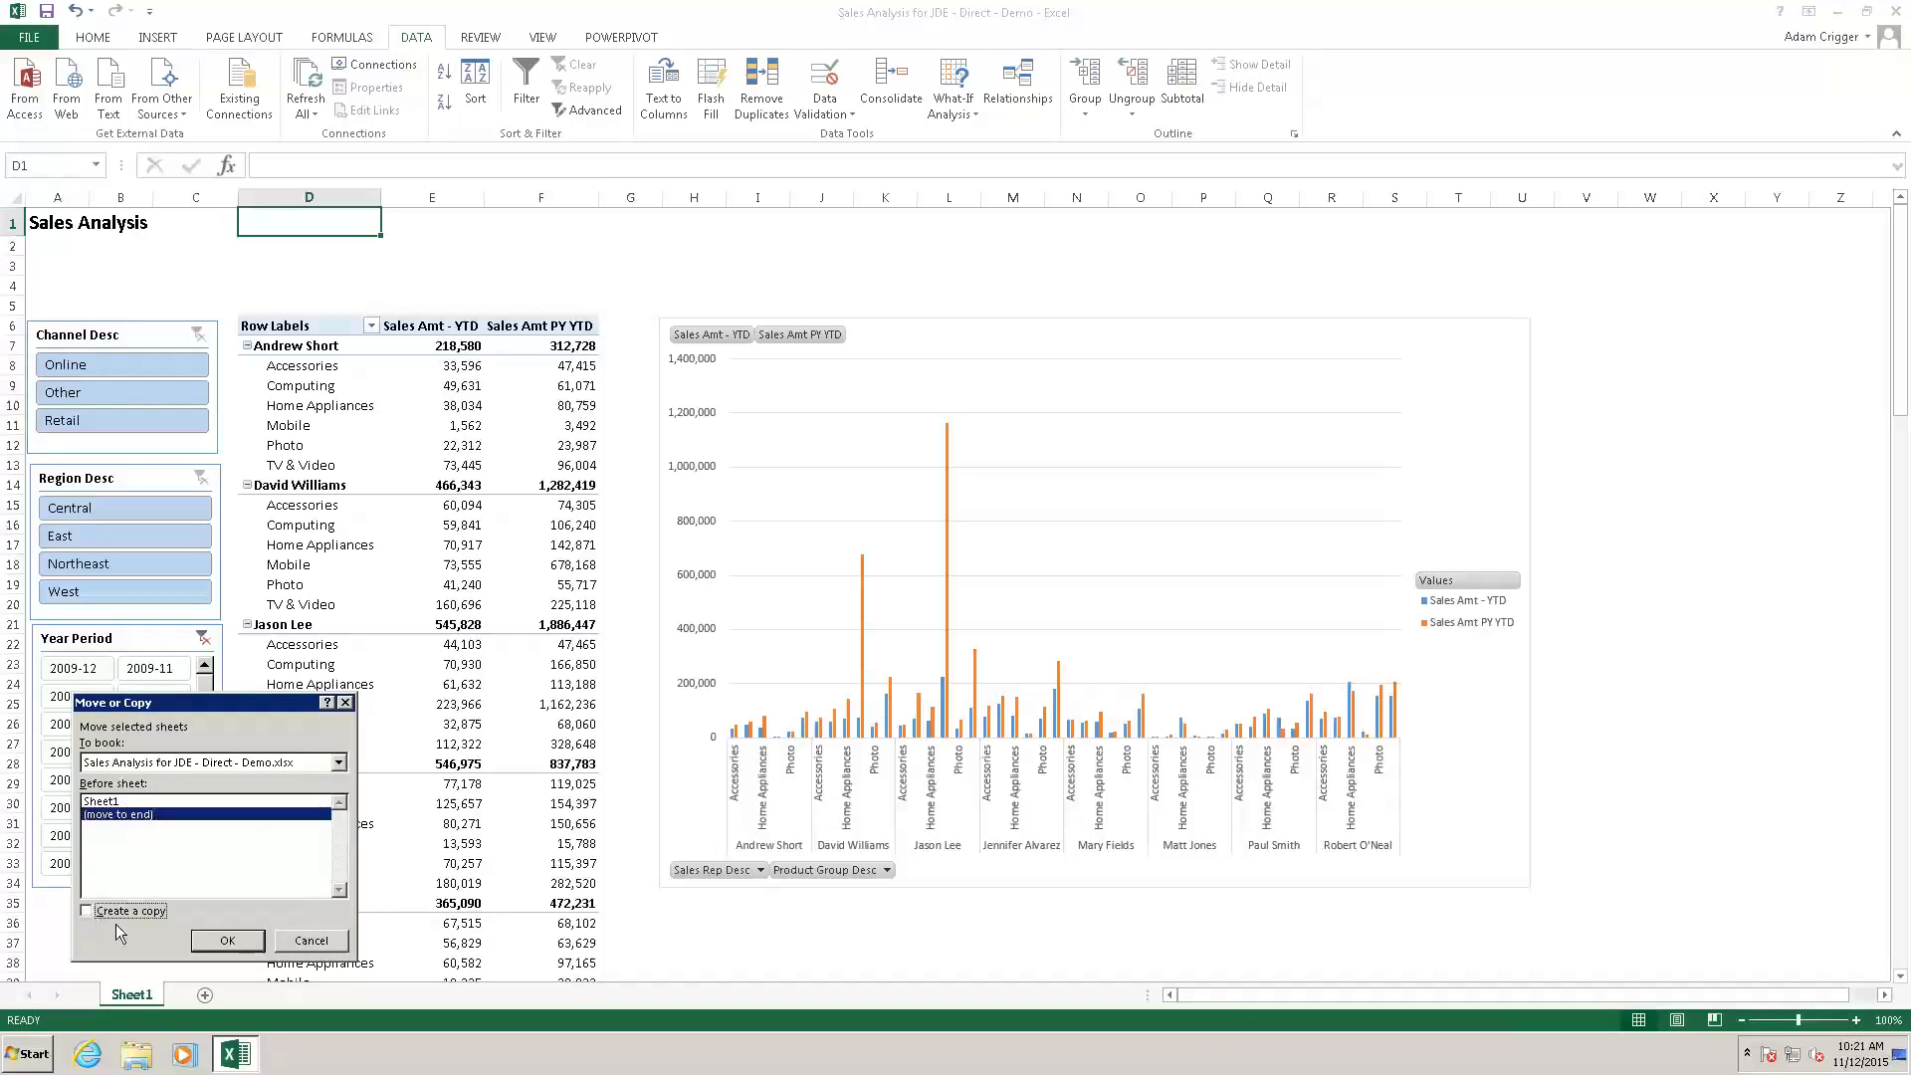
click(209, 943)
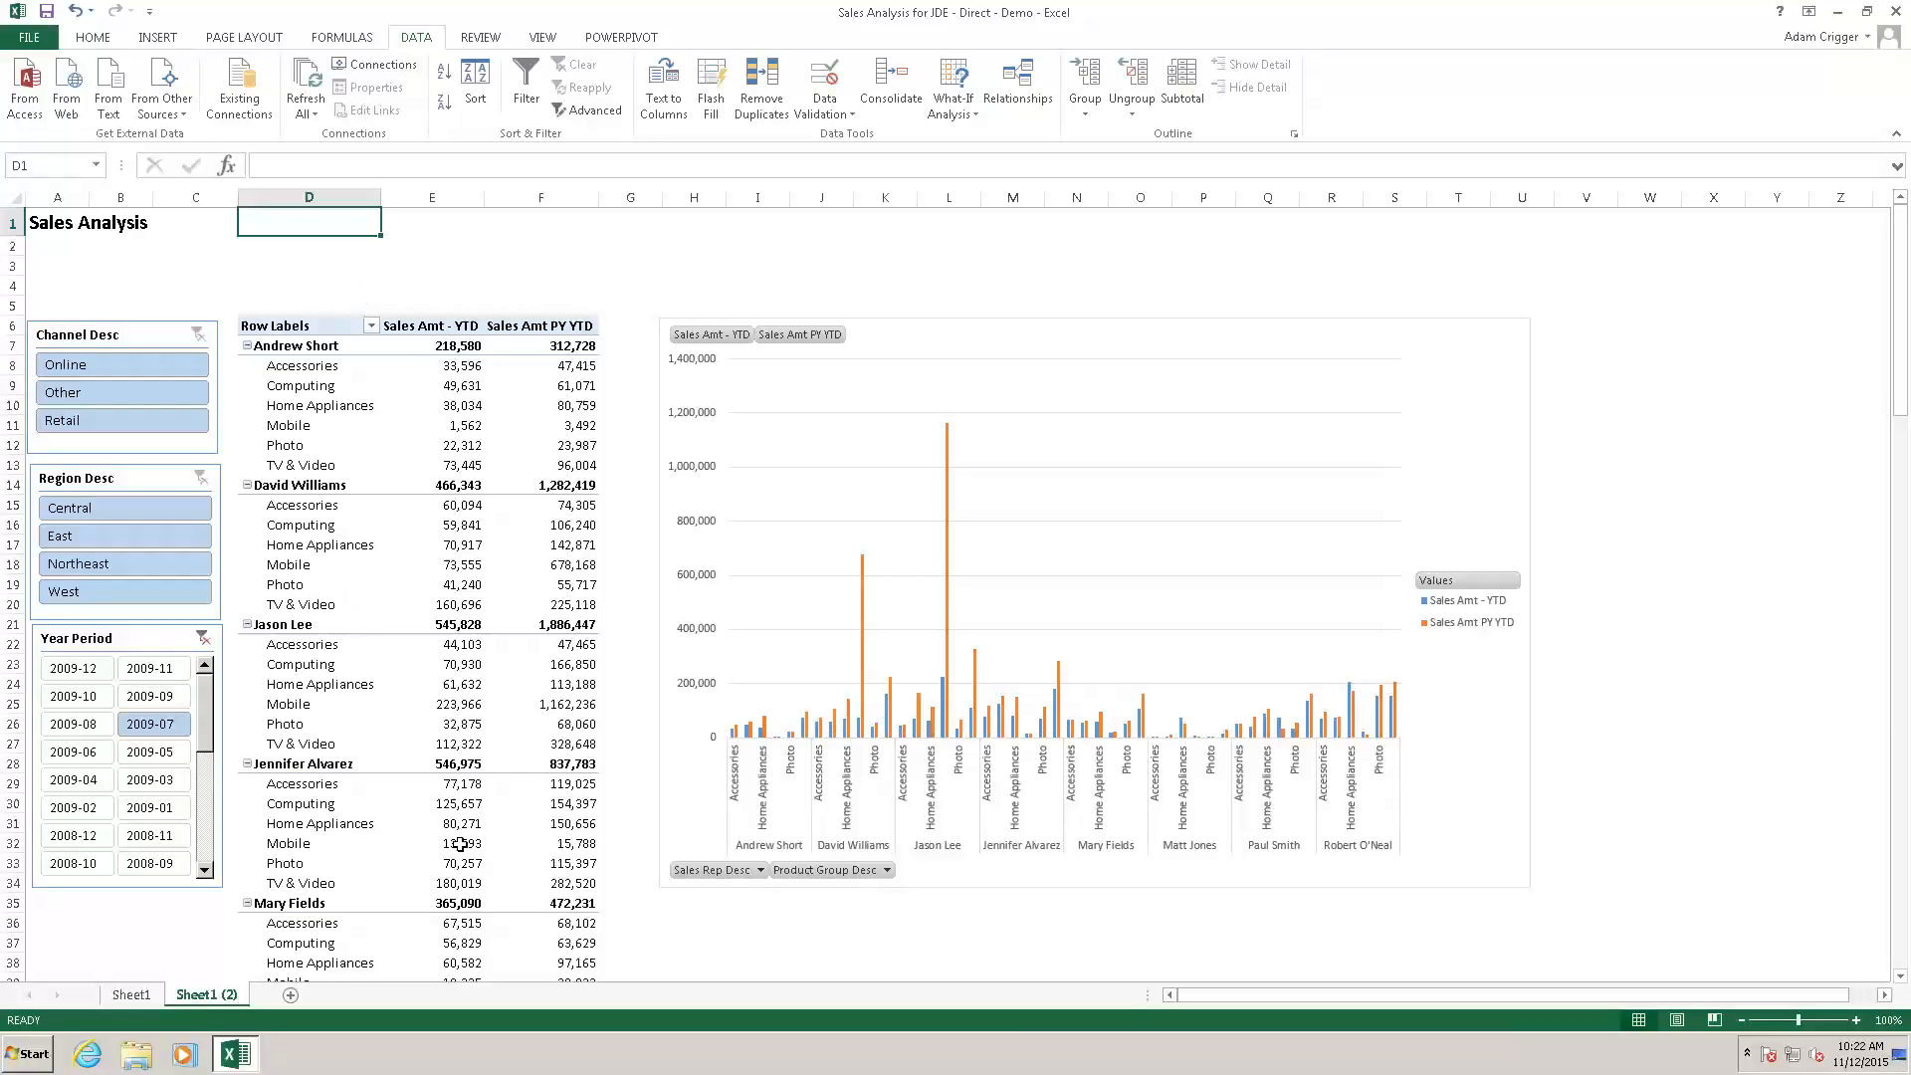
Move the PivotTable on the copied sheet to cell D28 of the same worksheet.
click(322, 349)
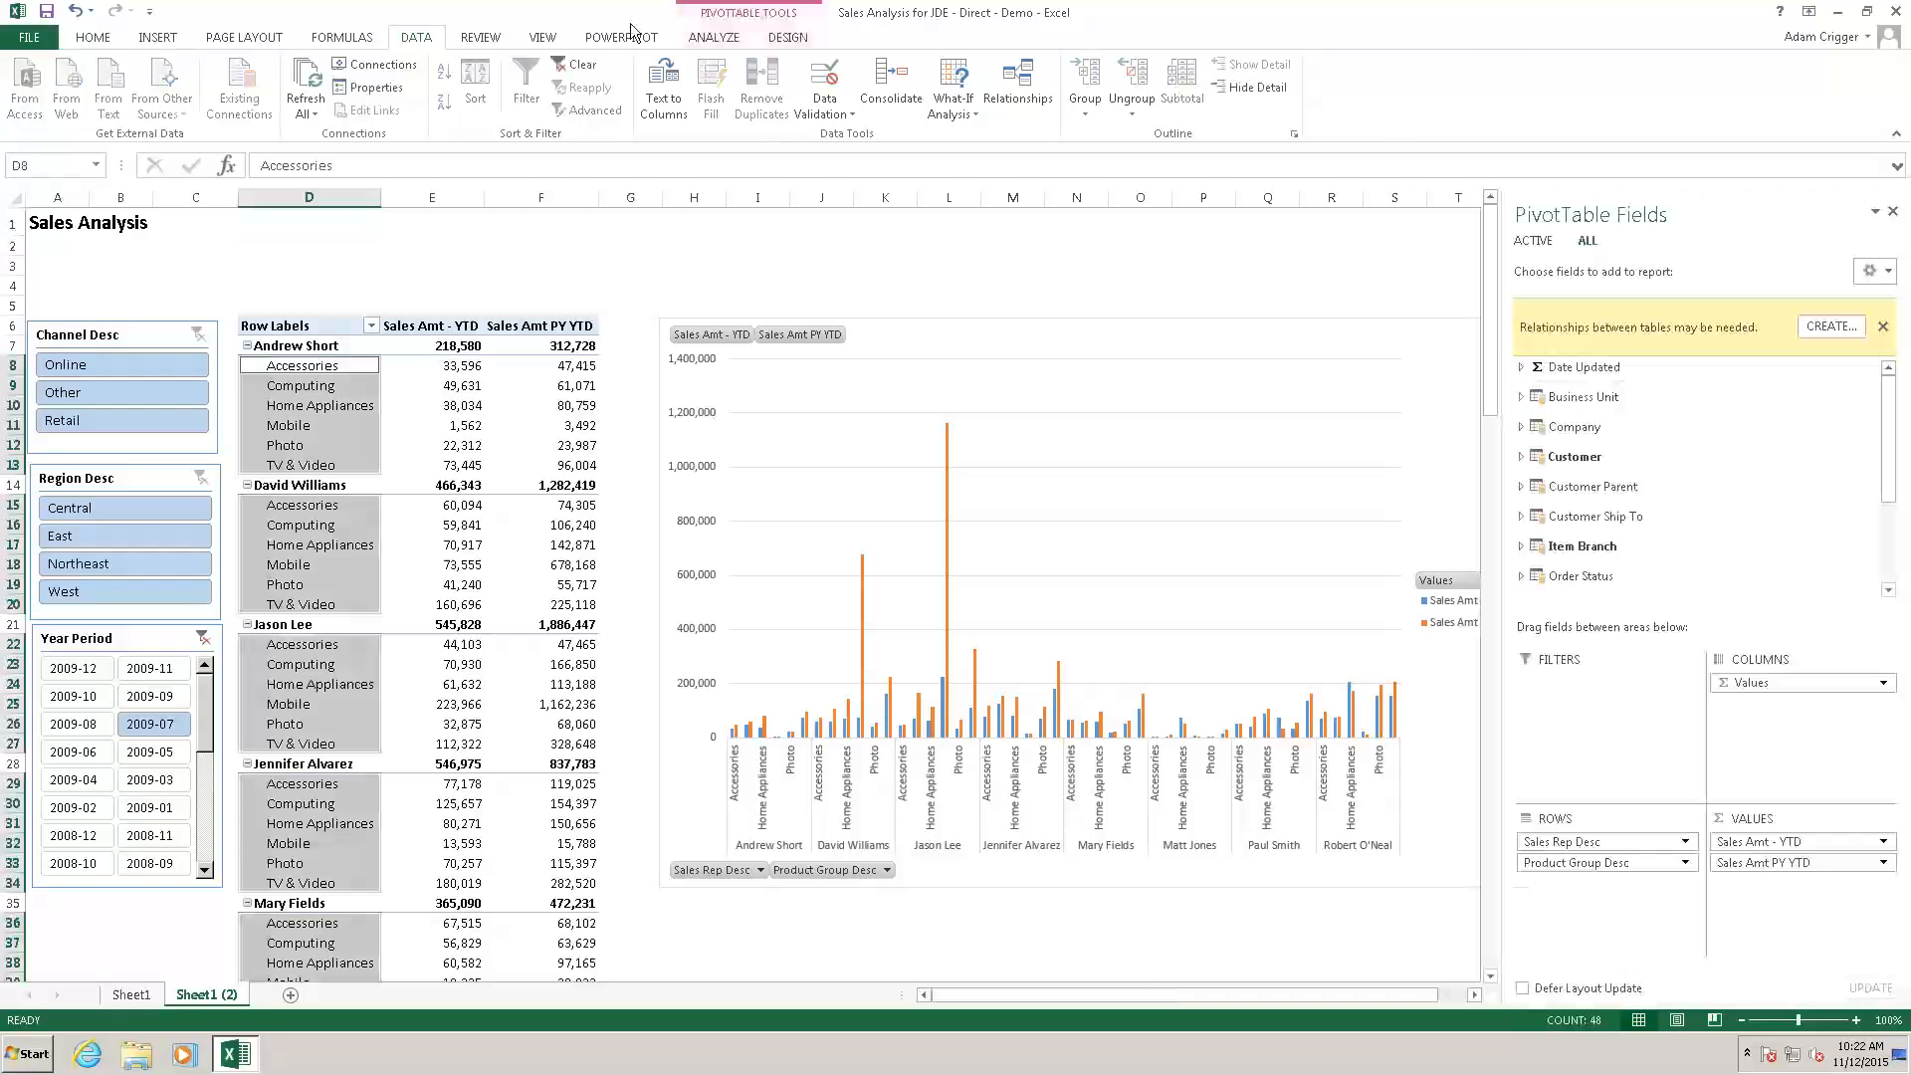
click(725, 38)
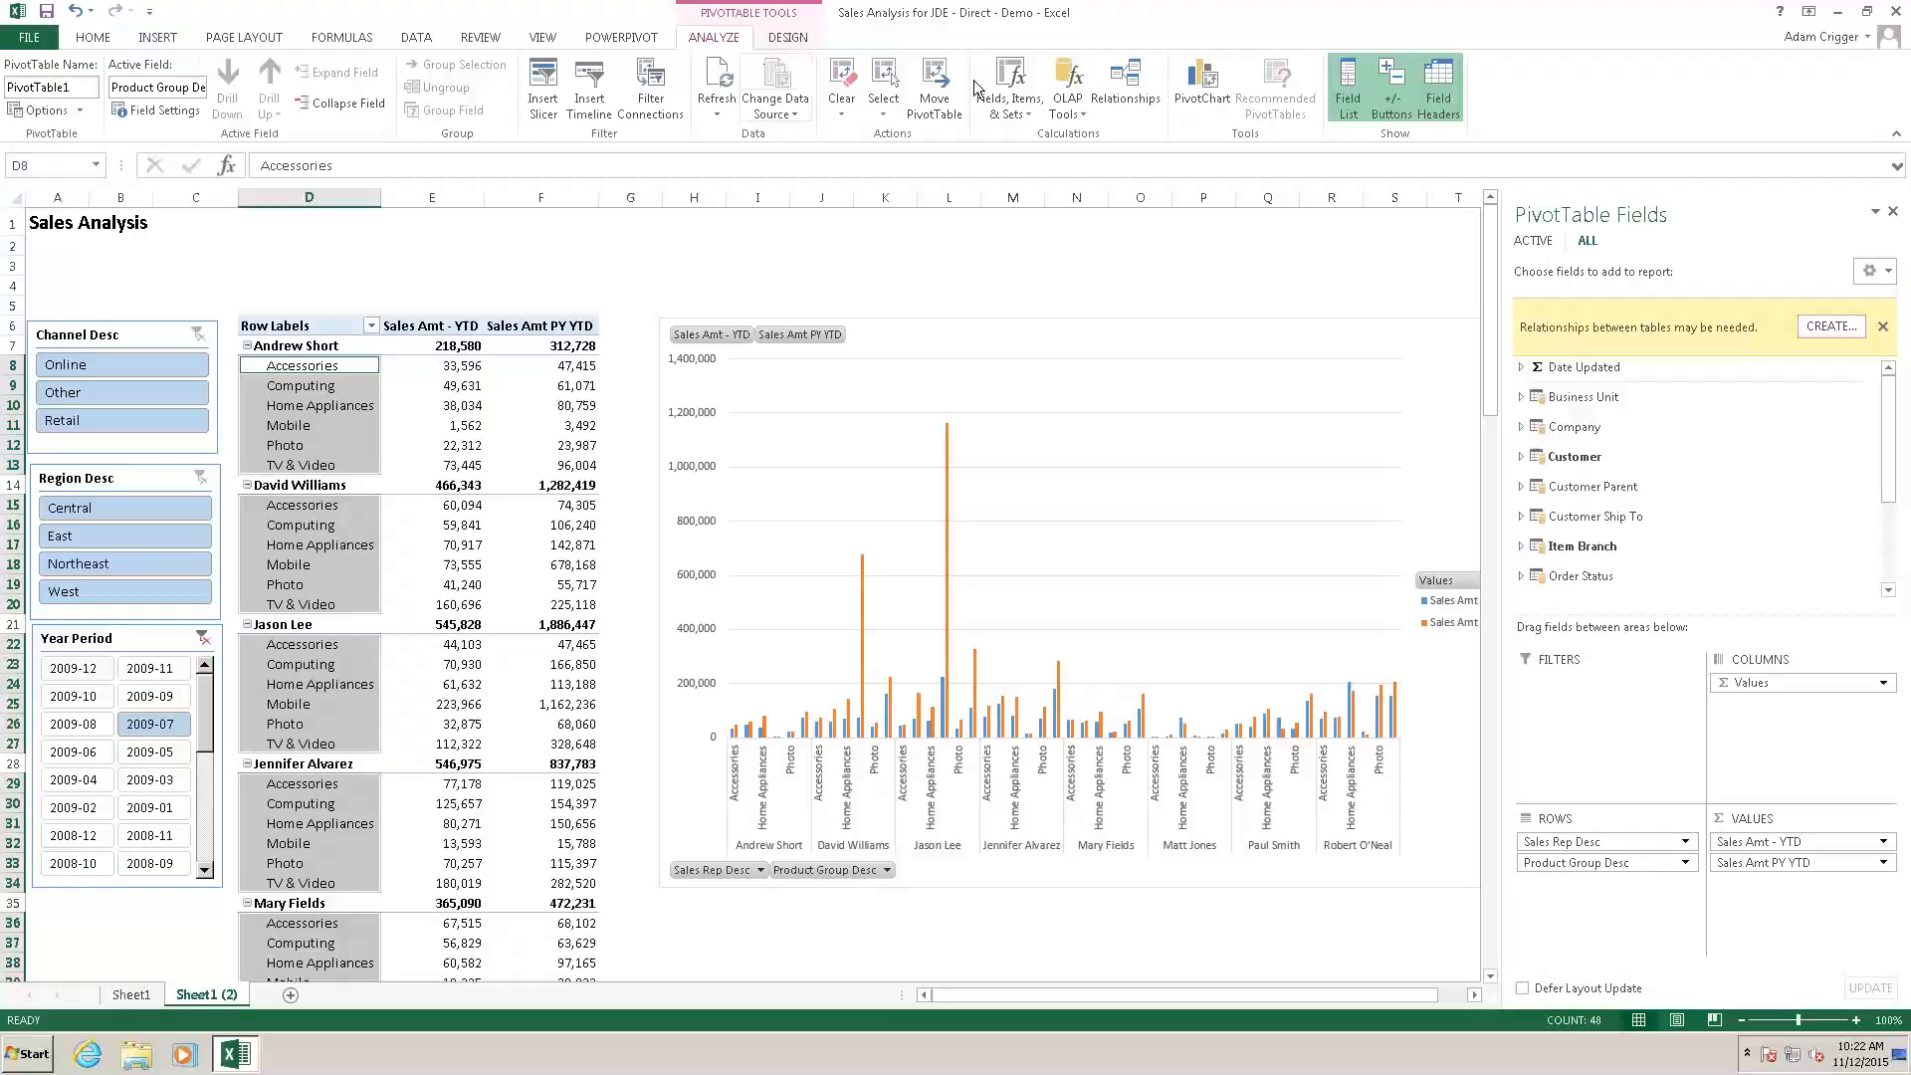
click(933, 95)
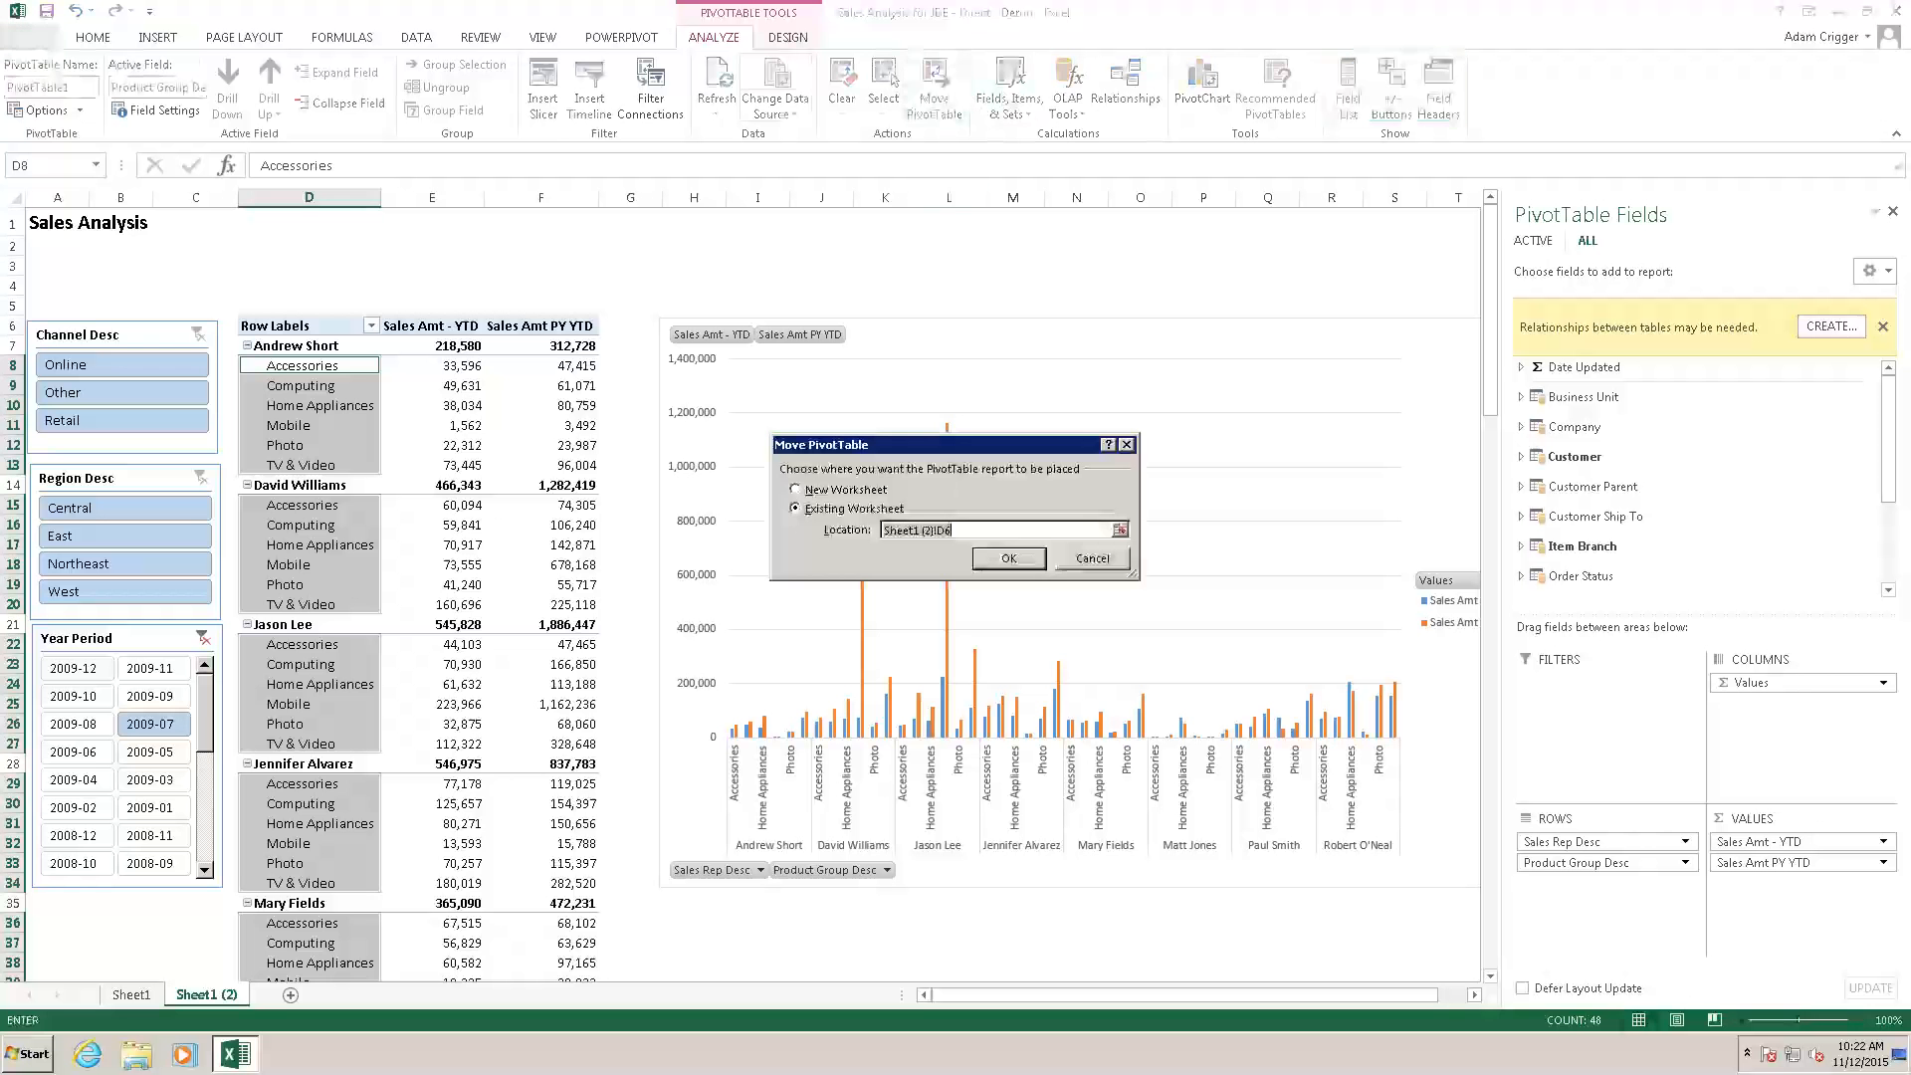
click(318, 763)
click(1009, 559)
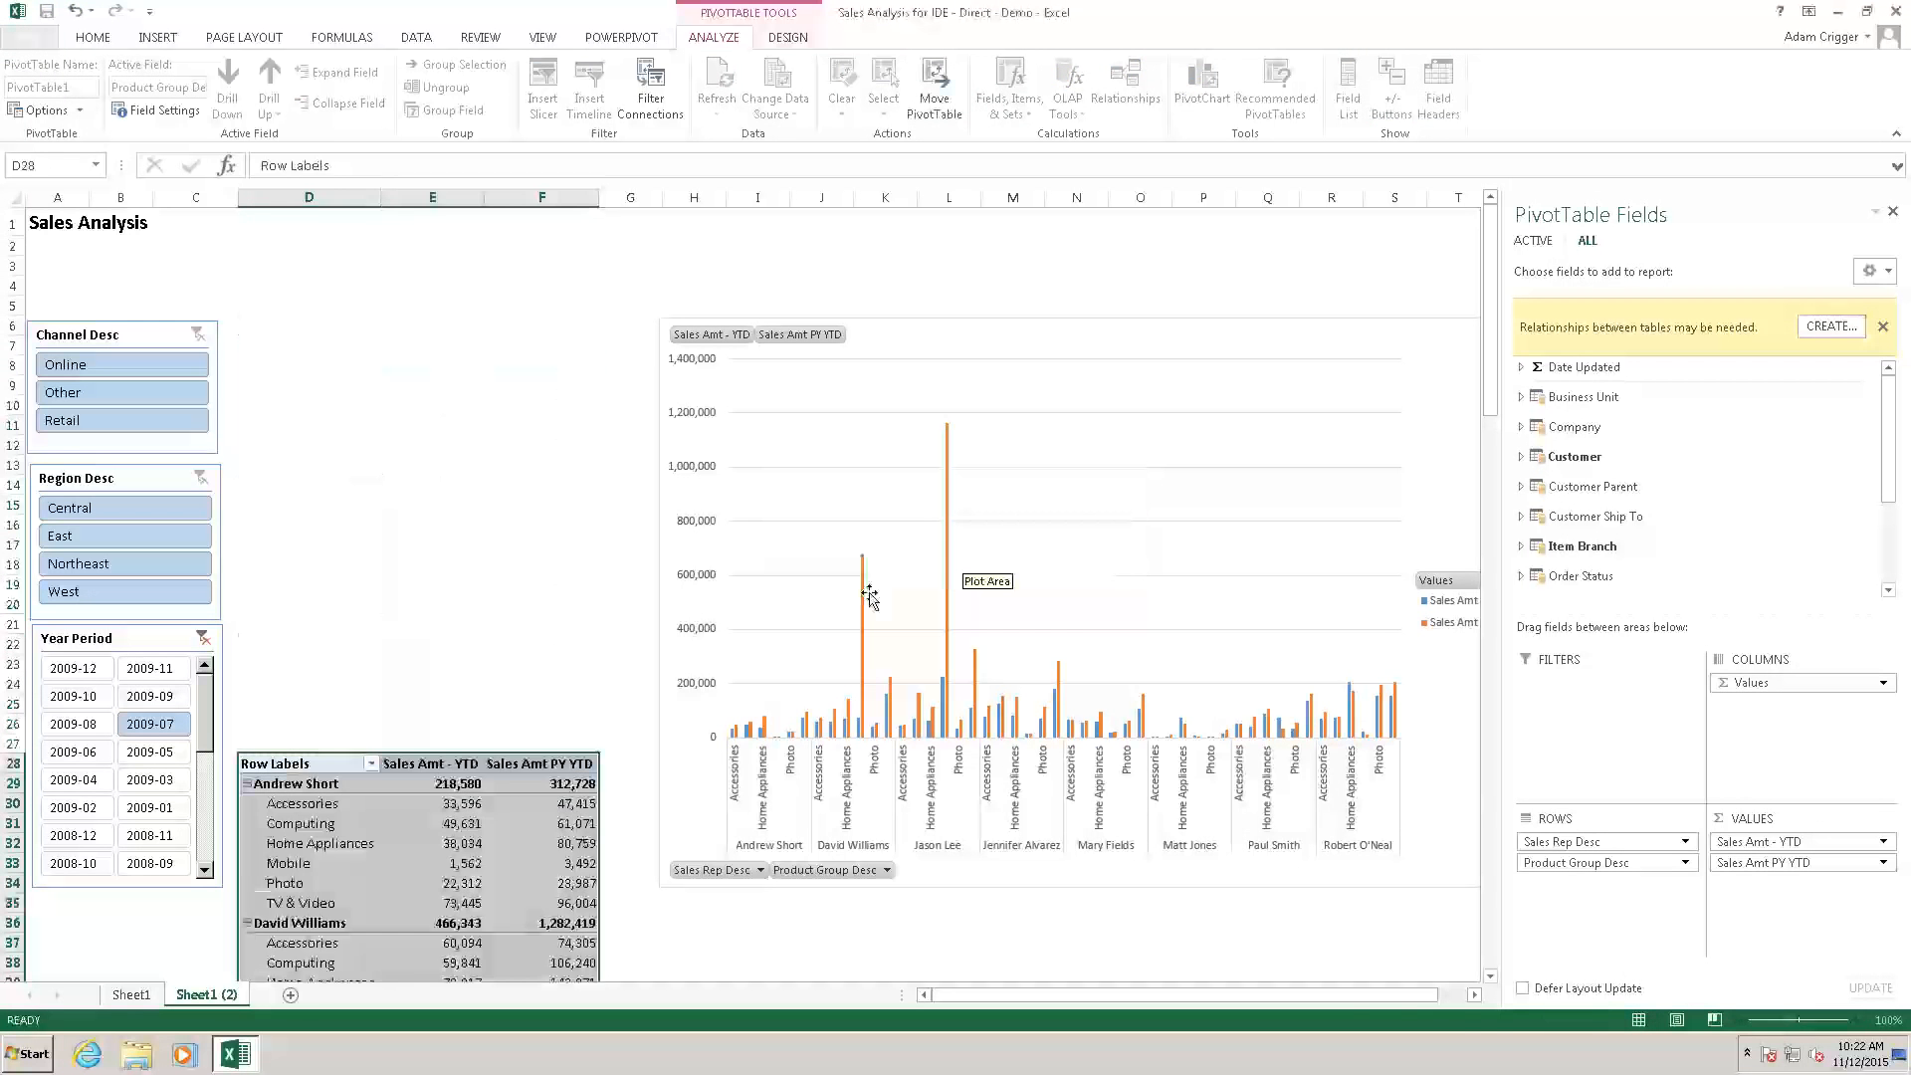
Move the PivotChart beside the slicers above the PivotTable, shorten it to about row 26 and widen it to about column S.
click(832, 341)
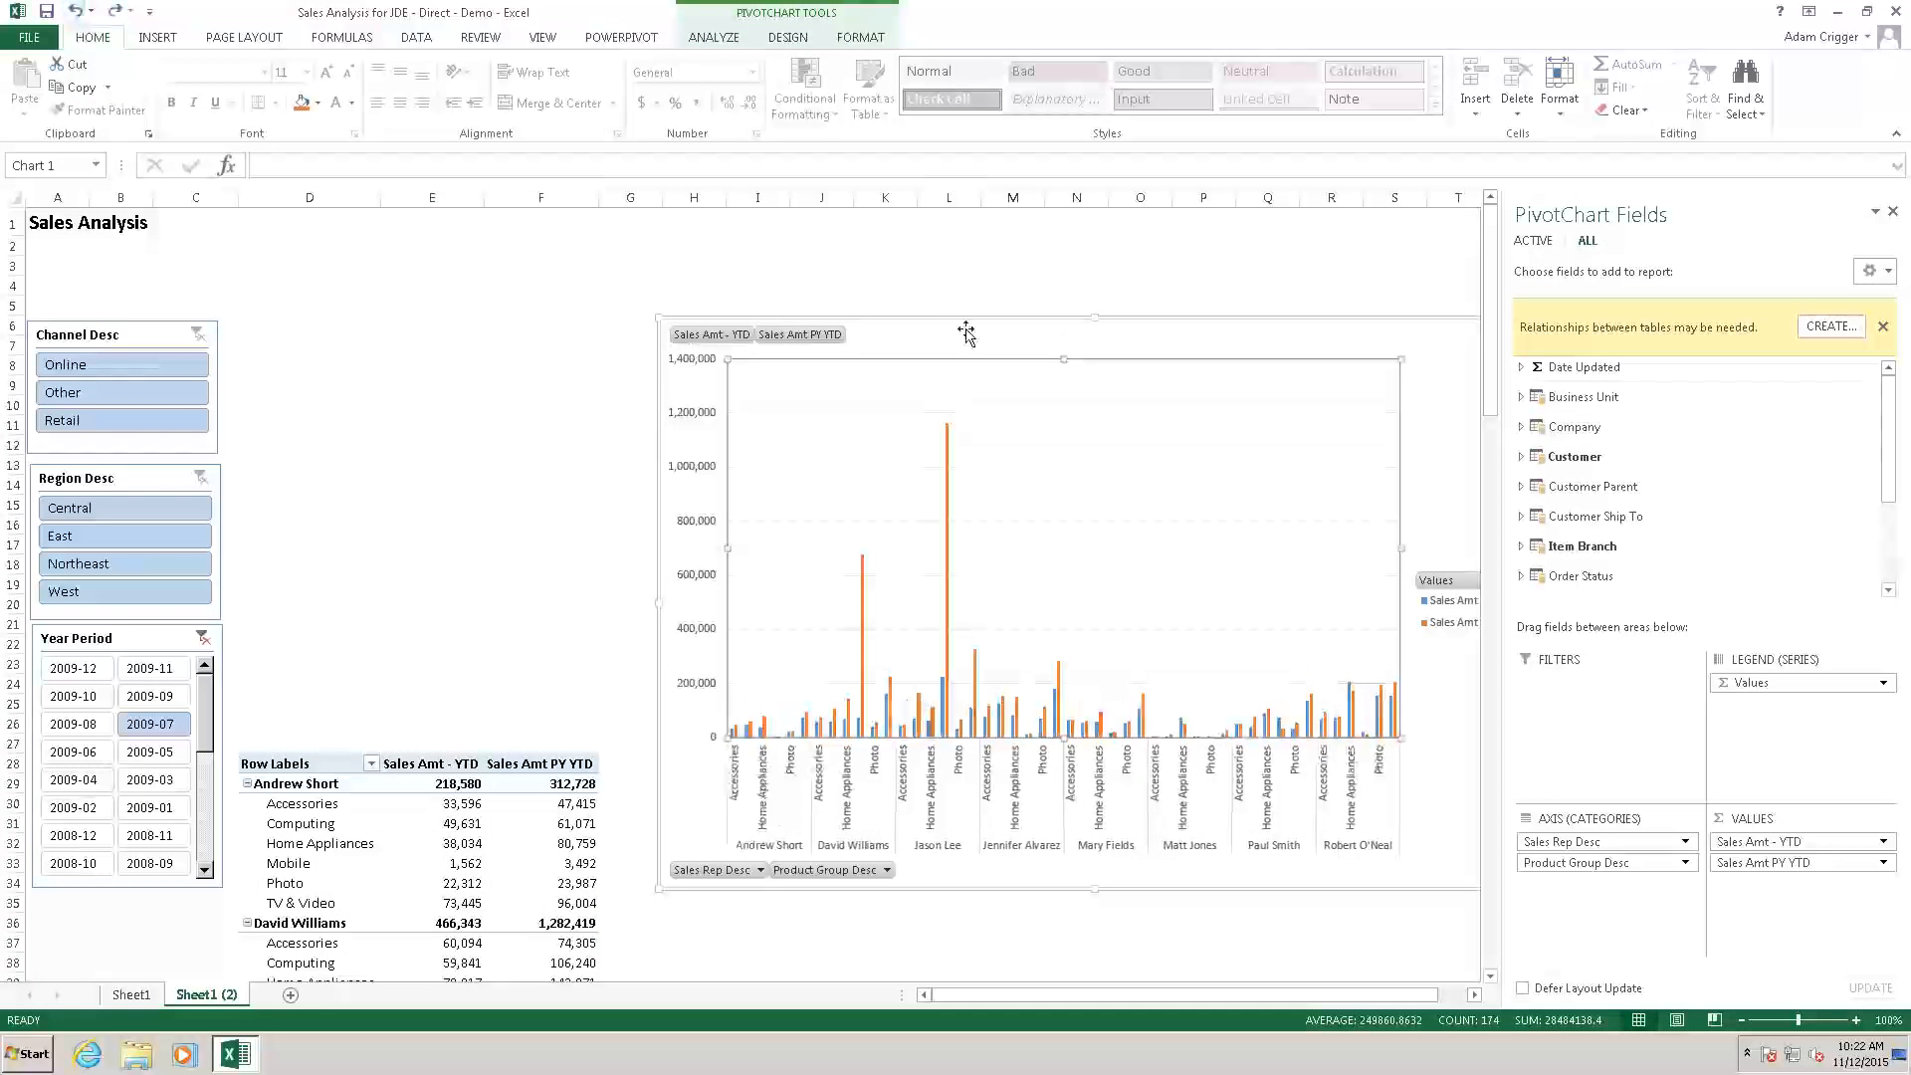
mouse_move(966, 330)
mouse_down()
mouse_move(588, 302)
mouse_move(534, 316)
mouse_up()
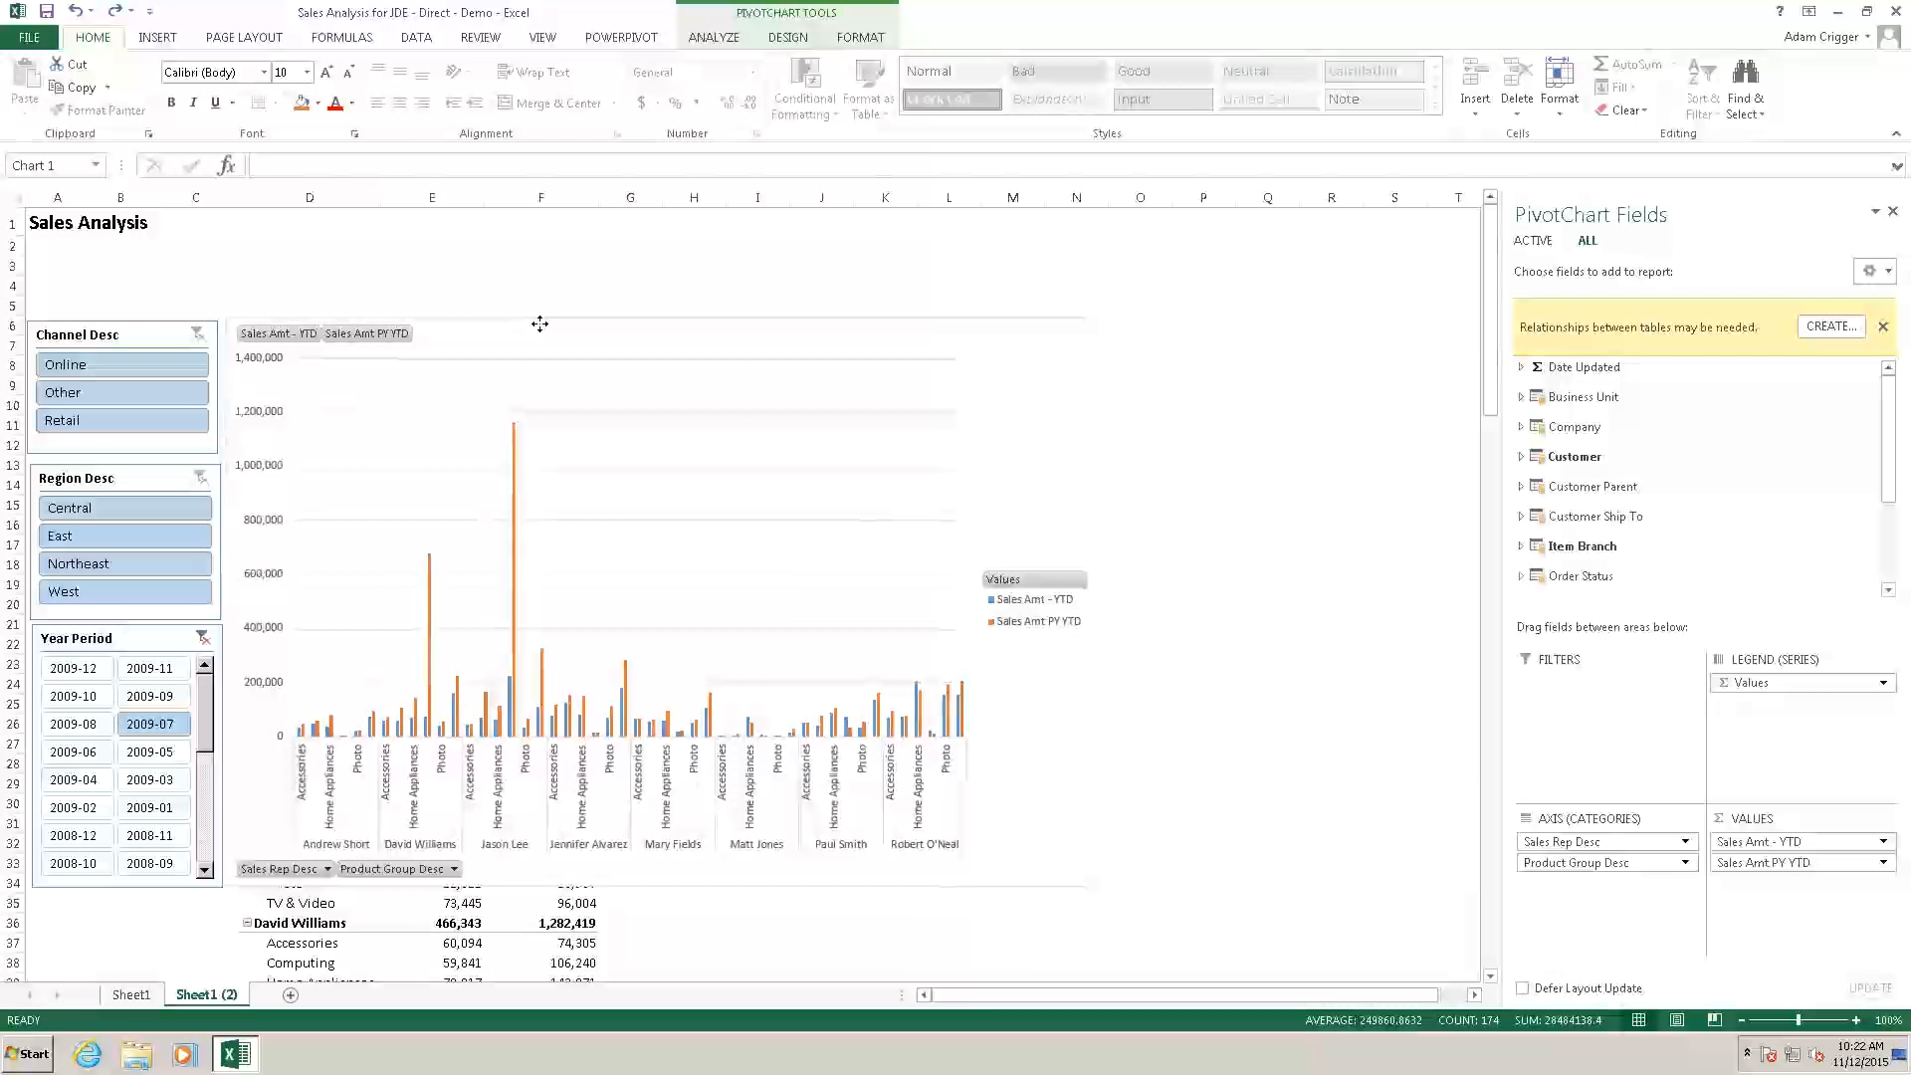
drag(654, 776, 666, 728)
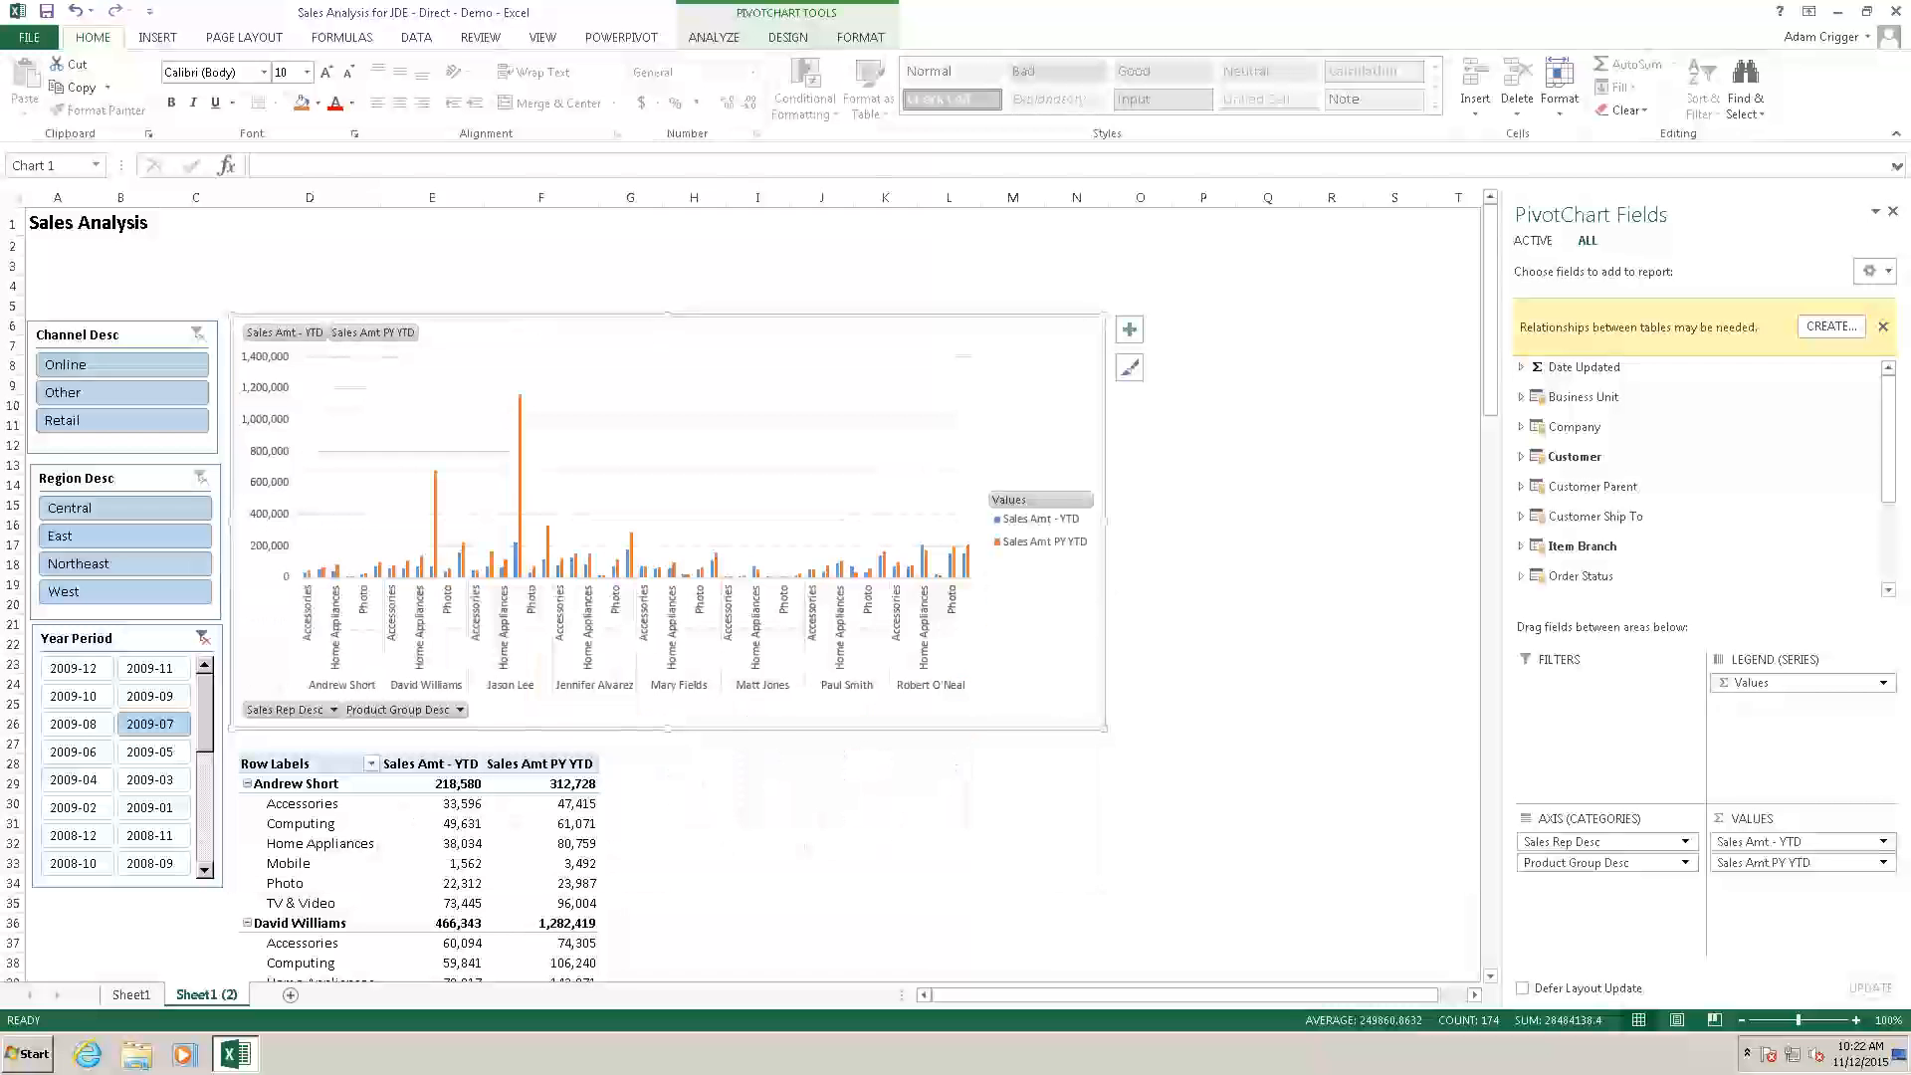
drag(1105, 521, 1456, 518)
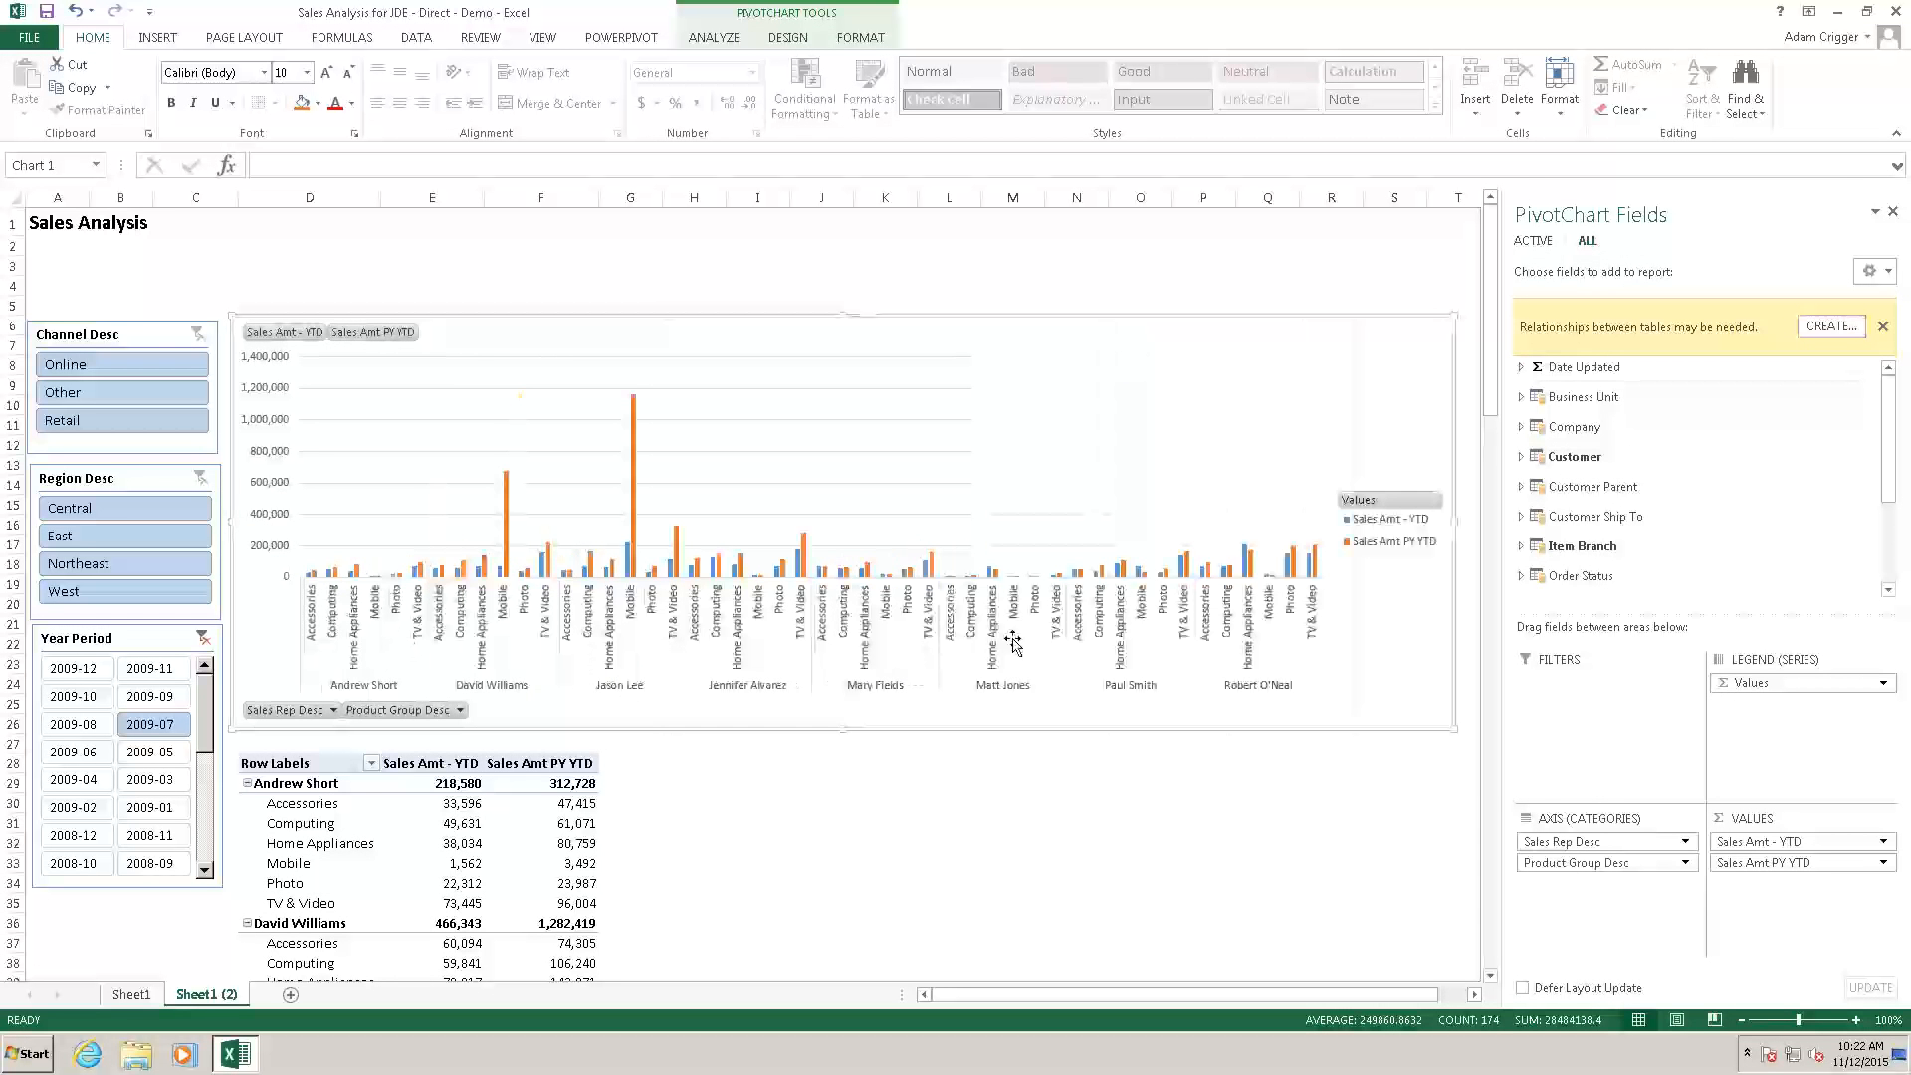
Add the Year Quarter field from the Calendar table to the PivotTable rows, above Sales Rep Desc.
click(337, 788)
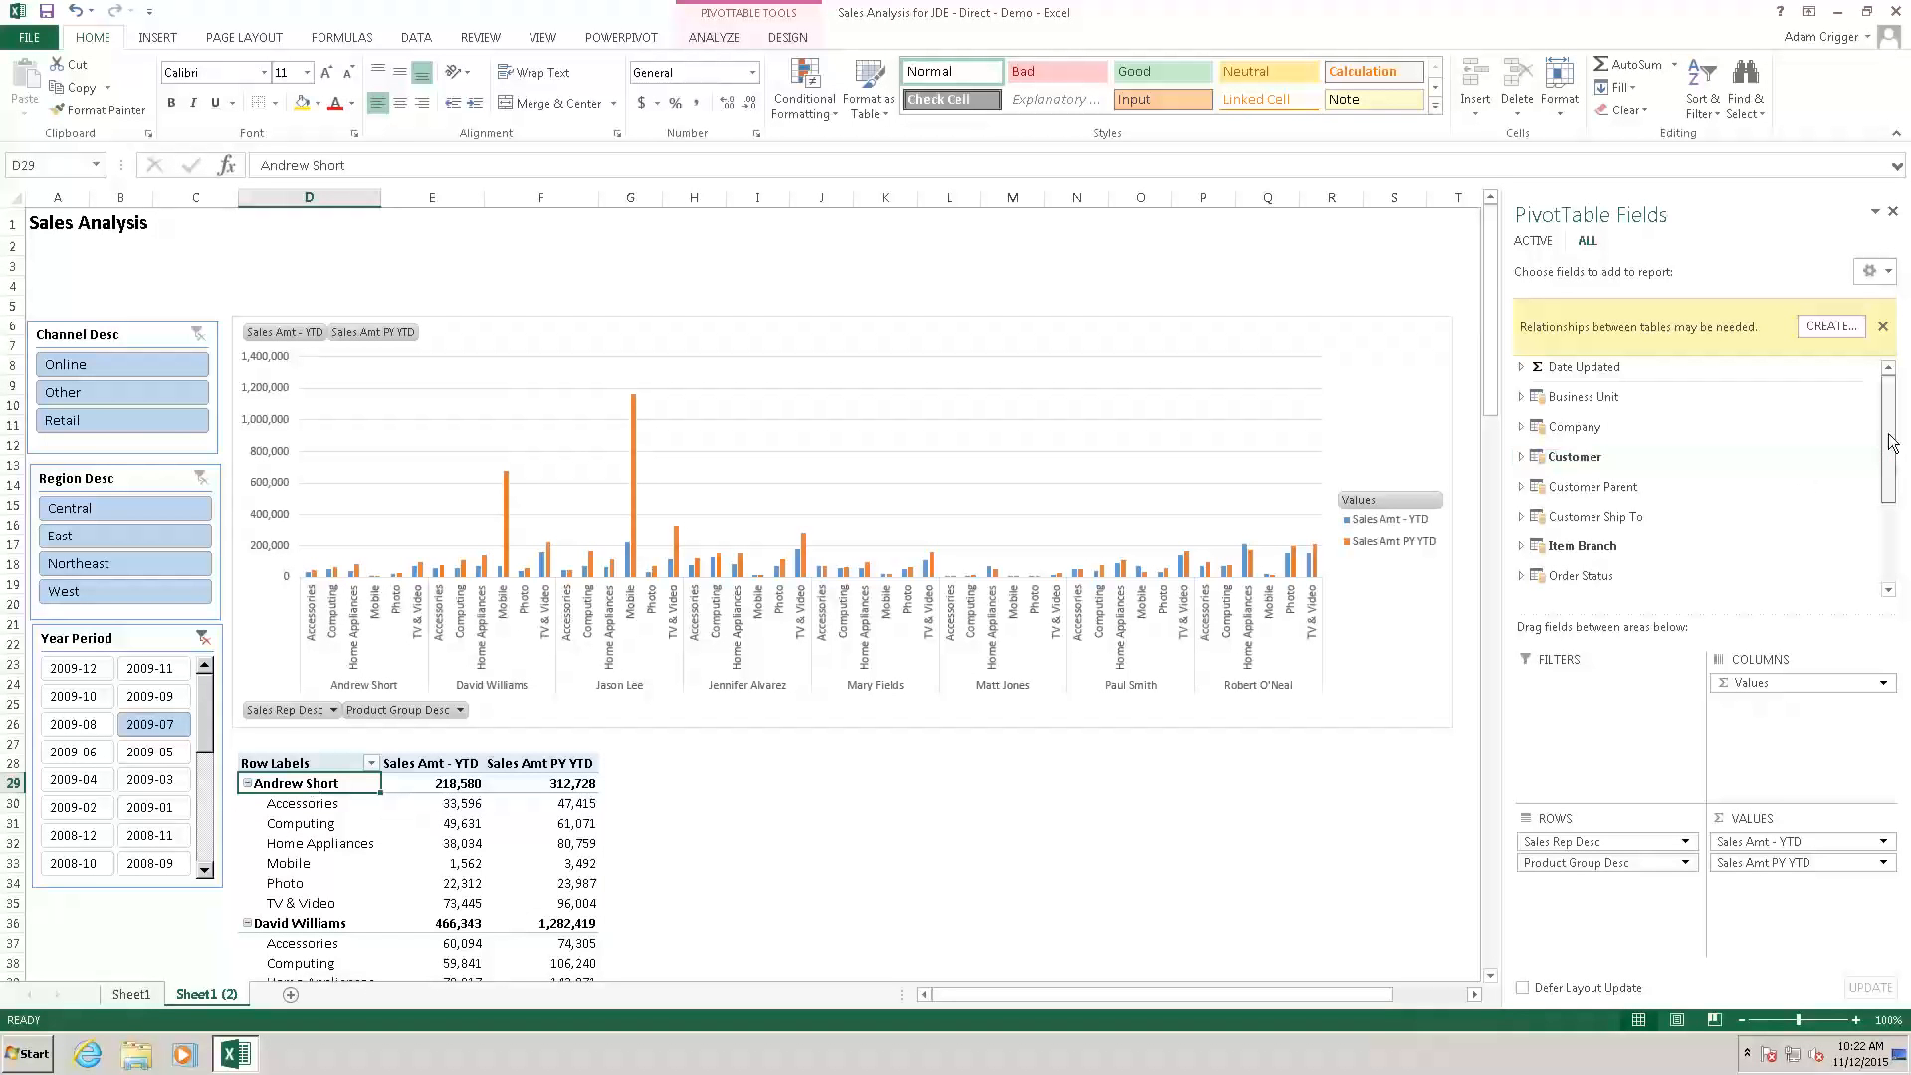
drag(1889, 459, 1889, 538)
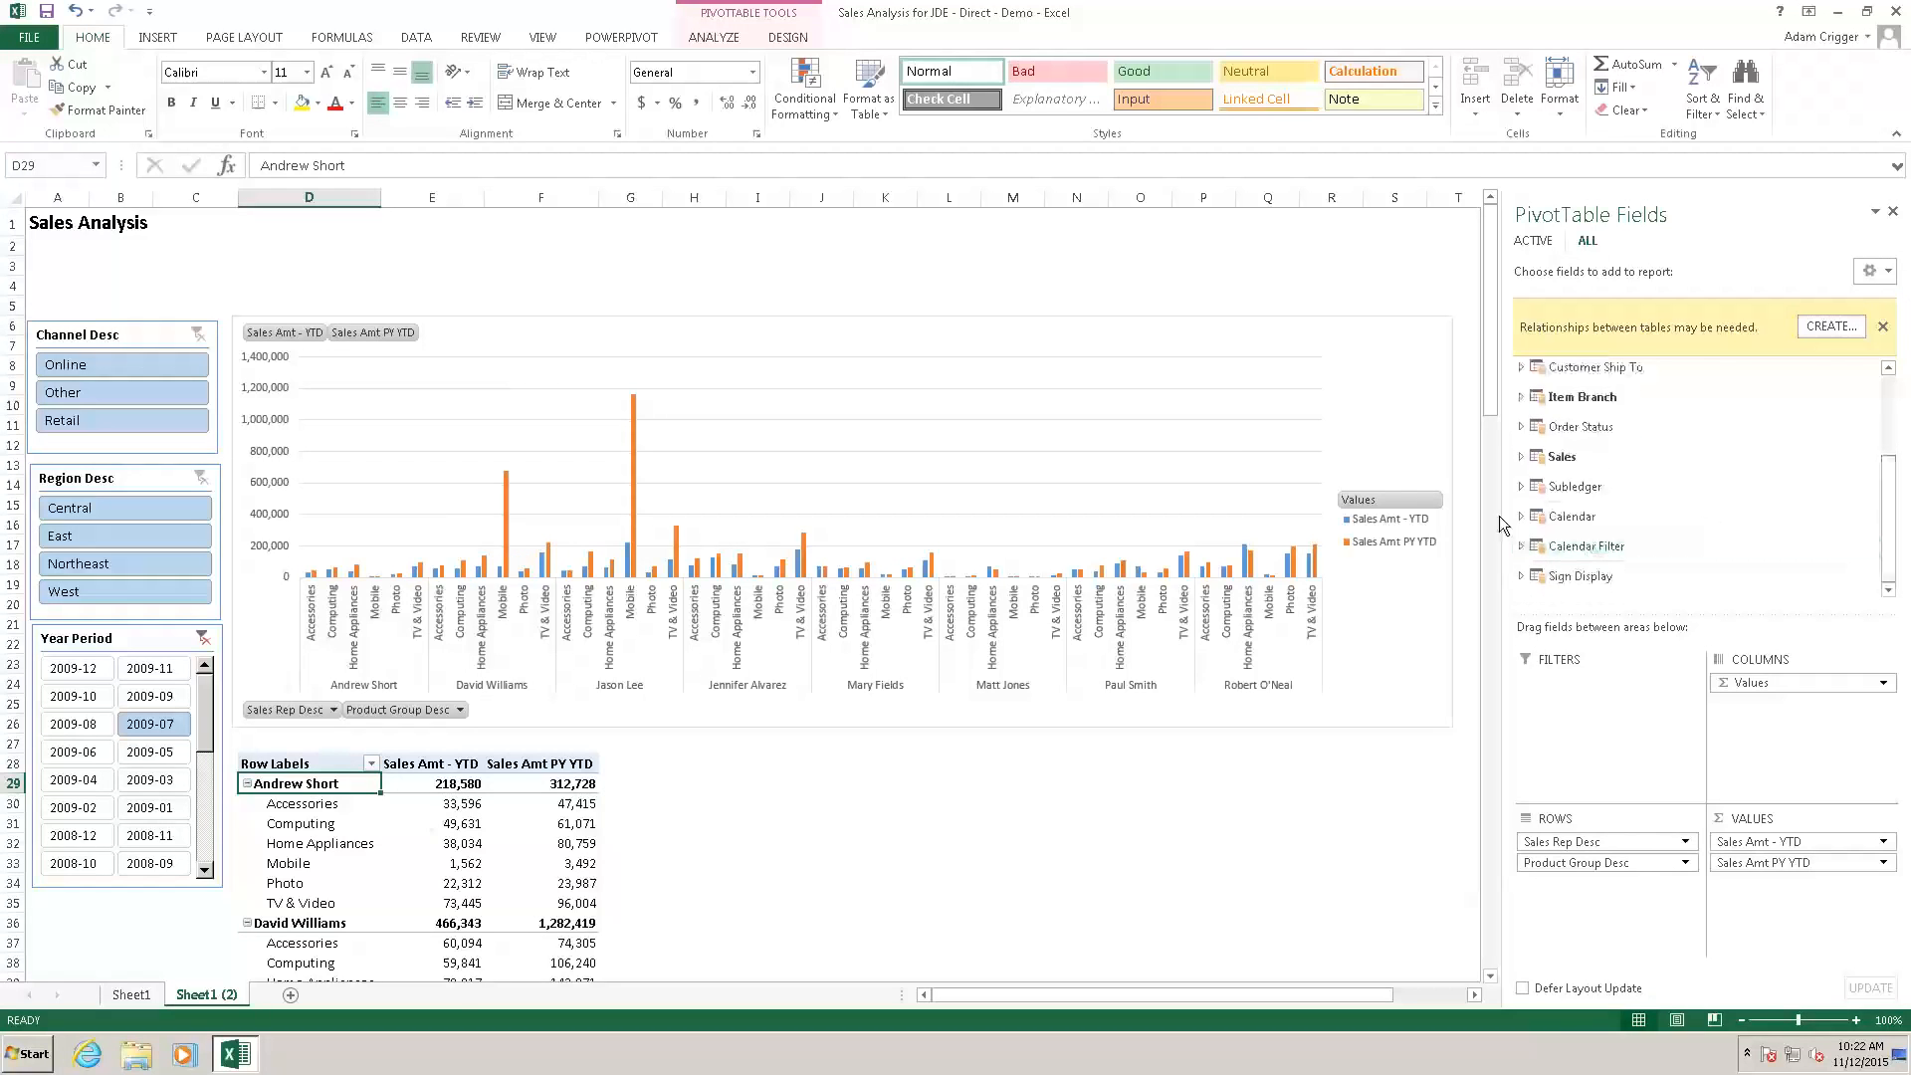
click(1521, 516)
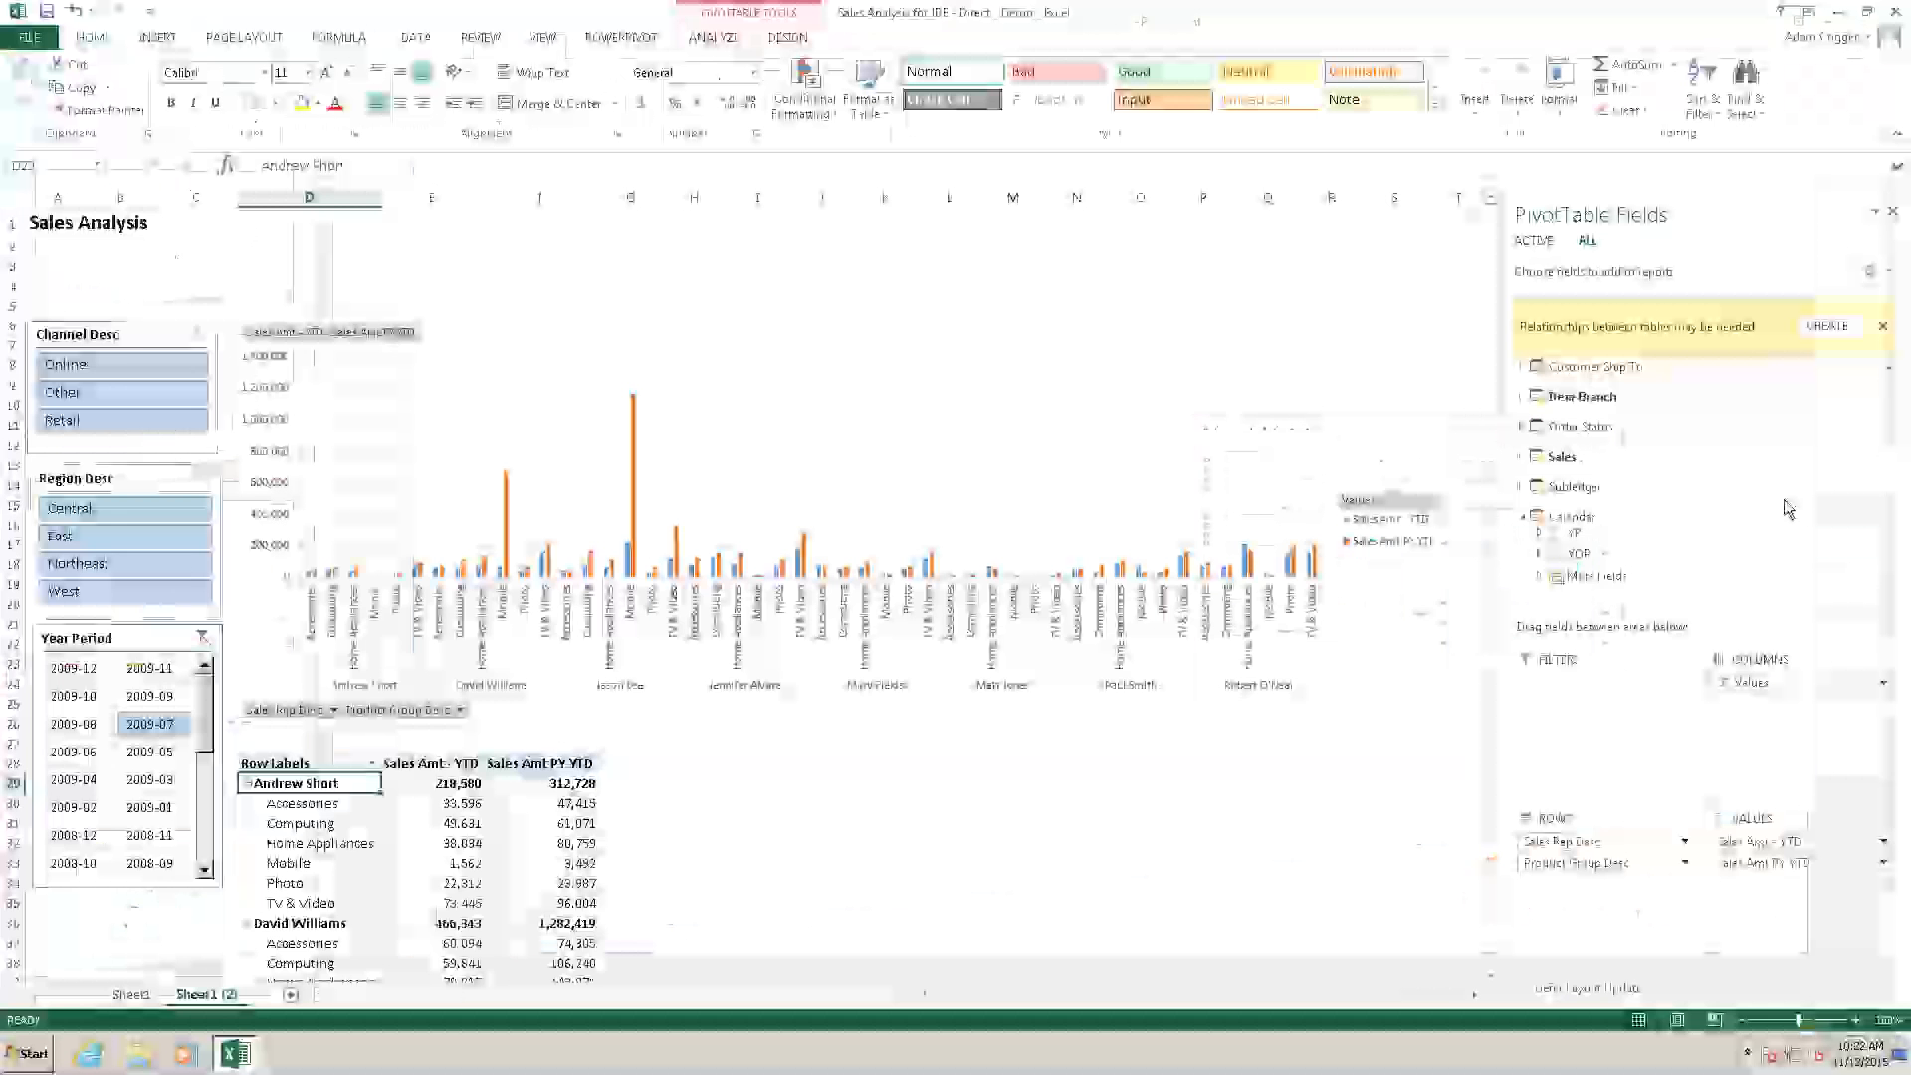
click(1537, 574)
drag(1888, 491, 1889, 546)
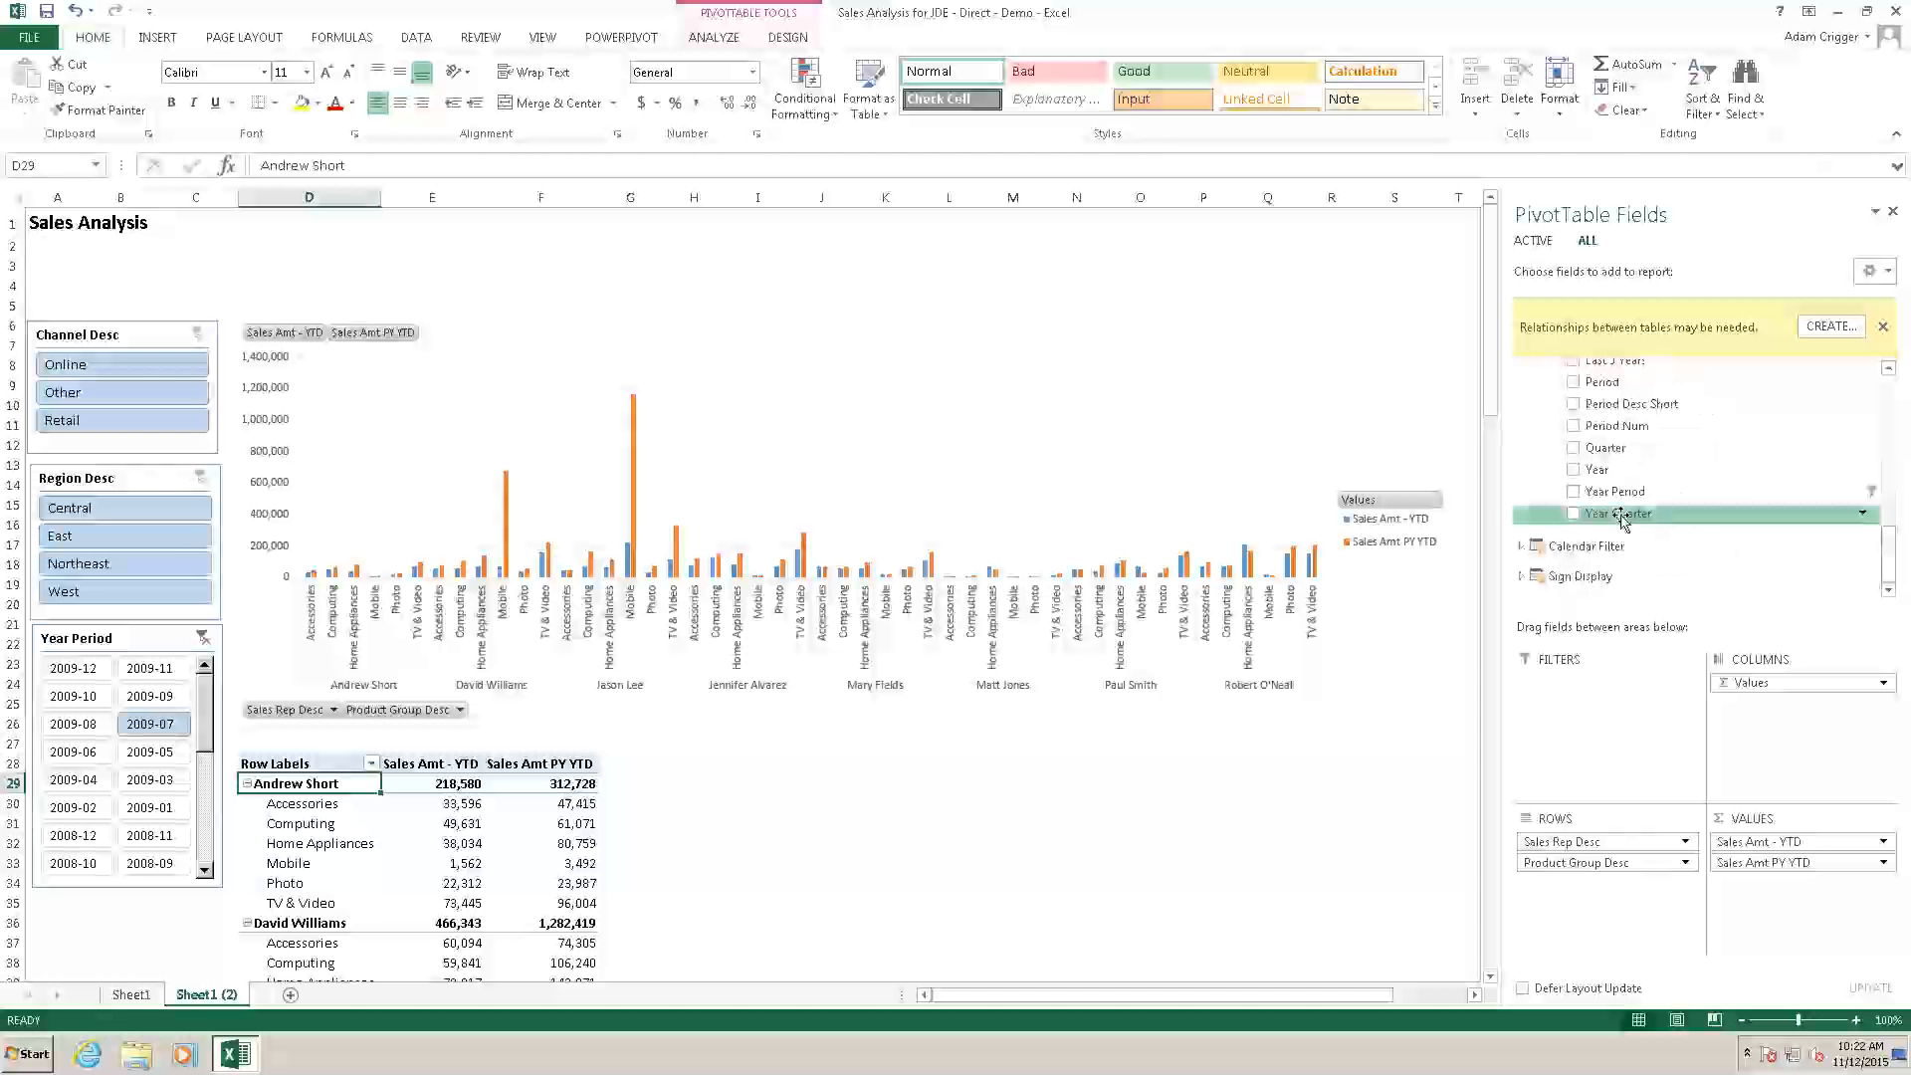
drag(1620, 561, 1613, 843)
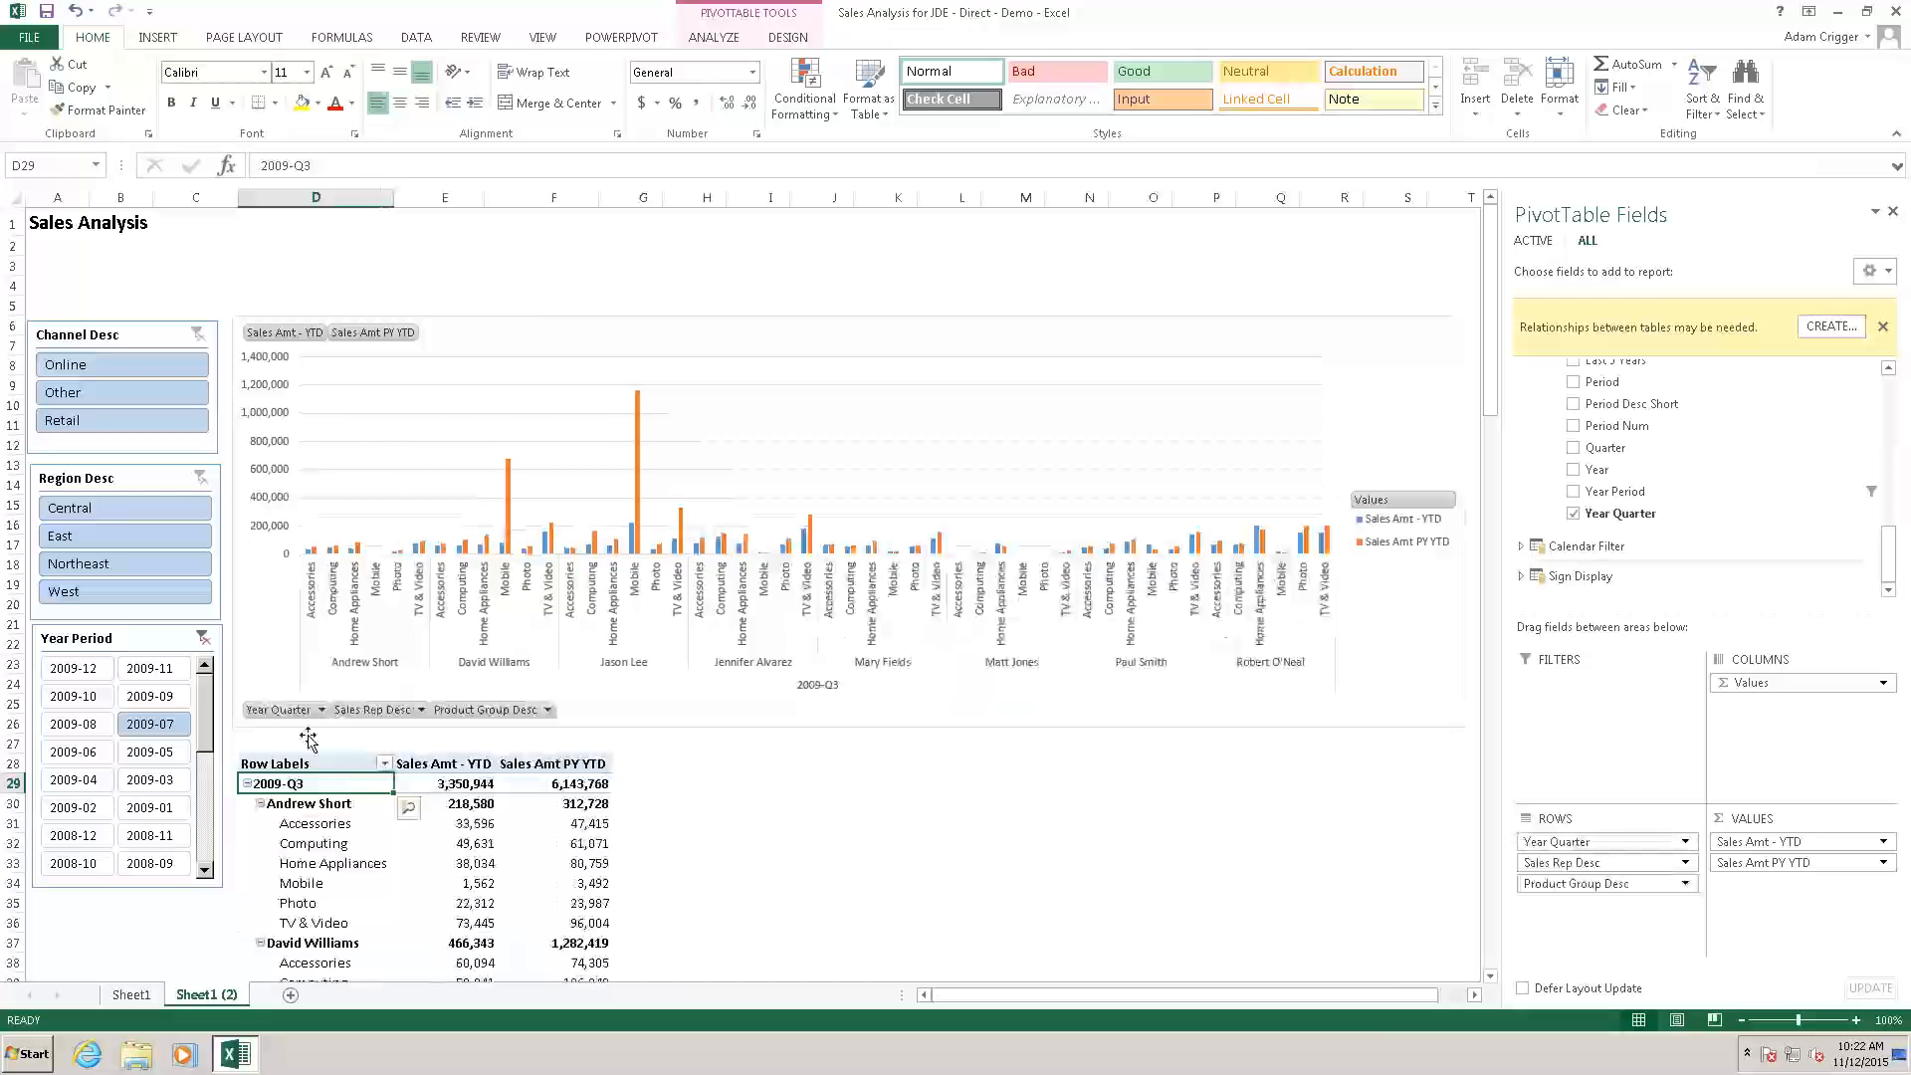
Collapse the entire Year Quarter field in the PivotTable.
right_click(340, 786)
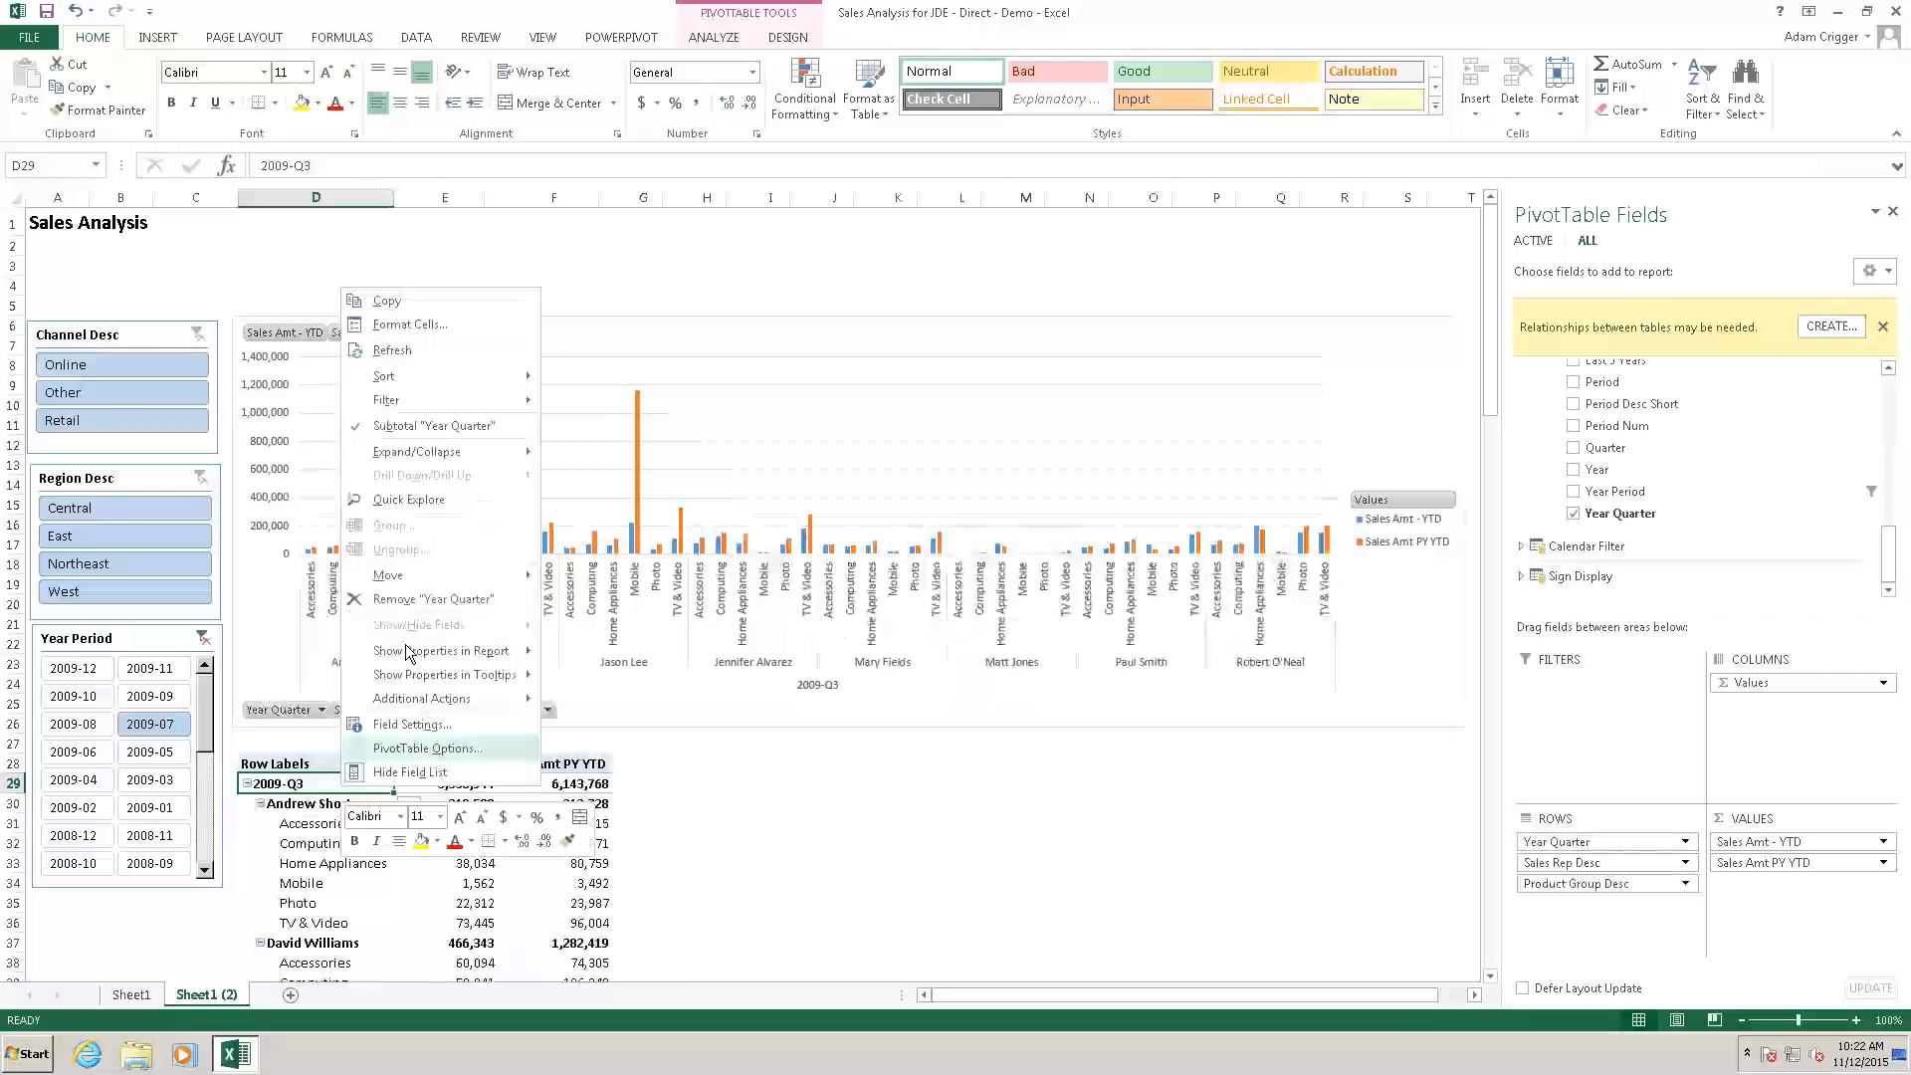
mouse_move(514, 446)
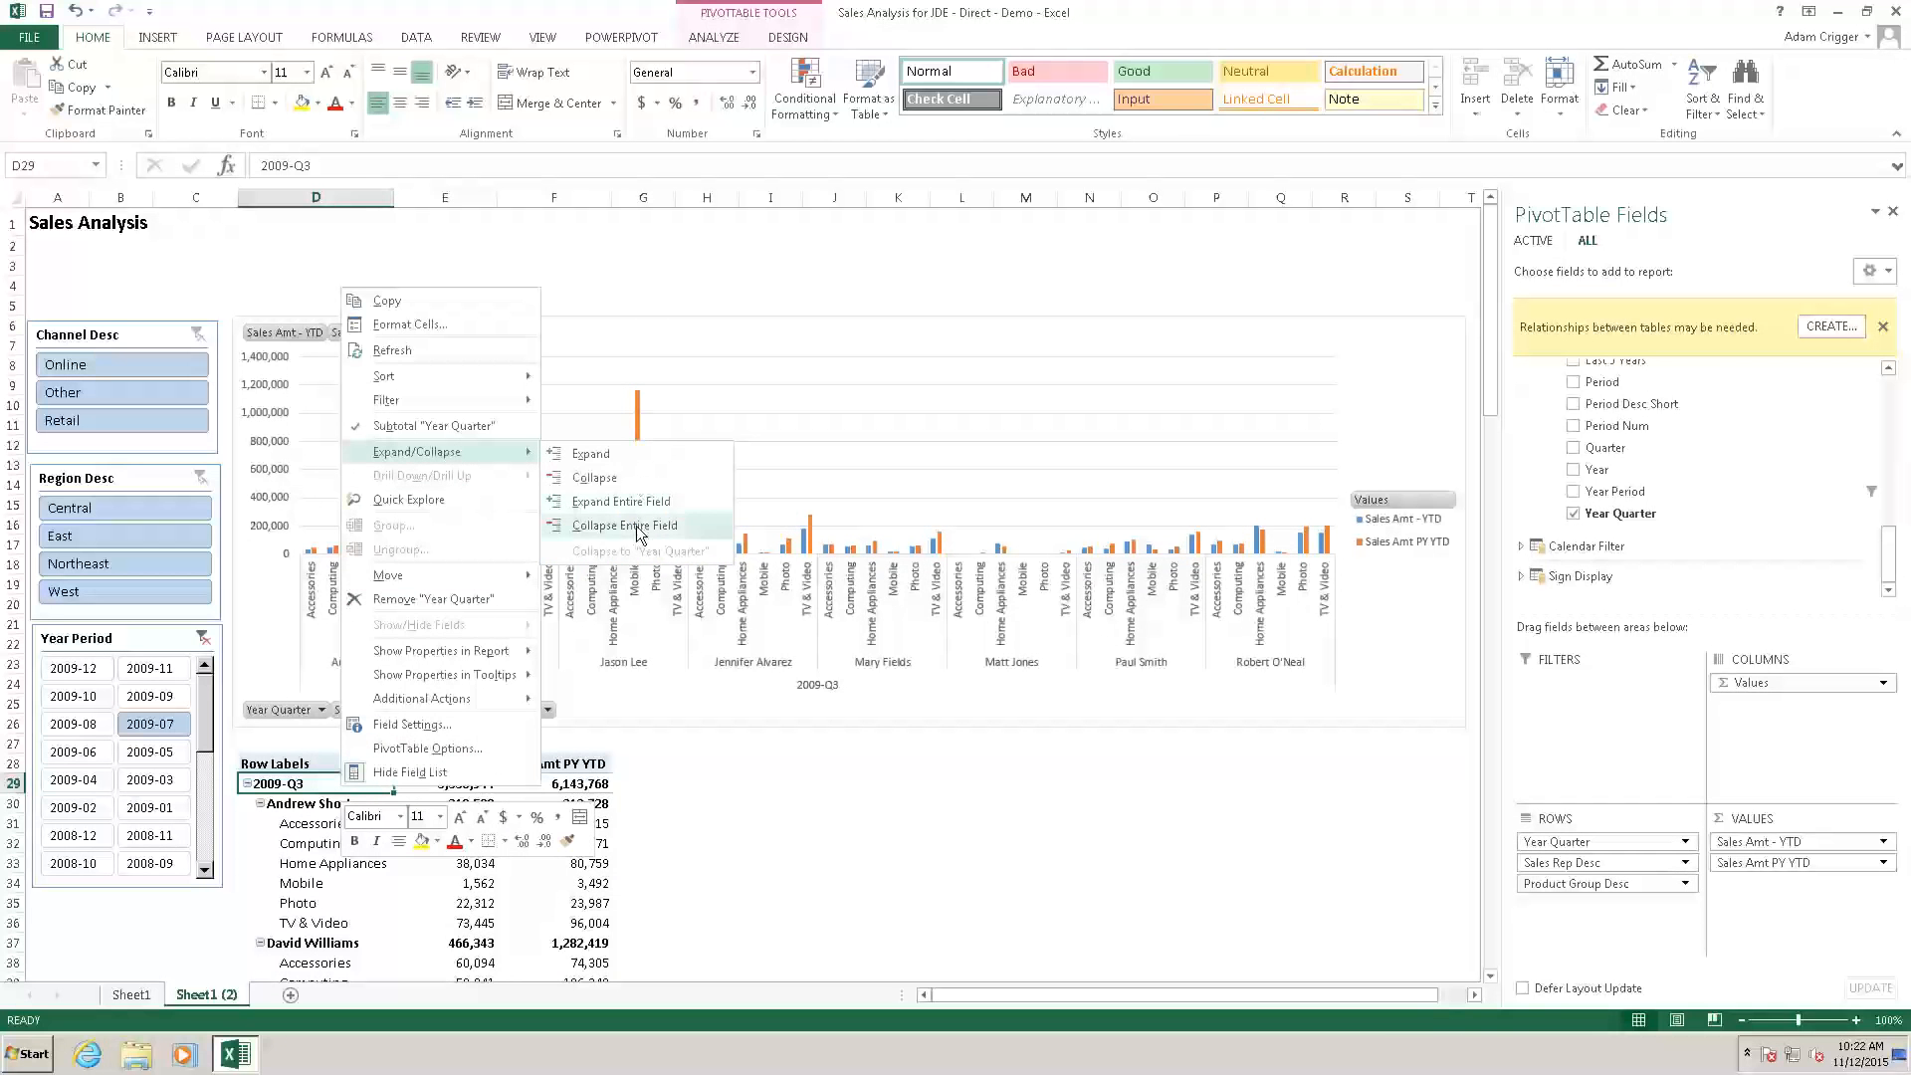
click(669, 532)
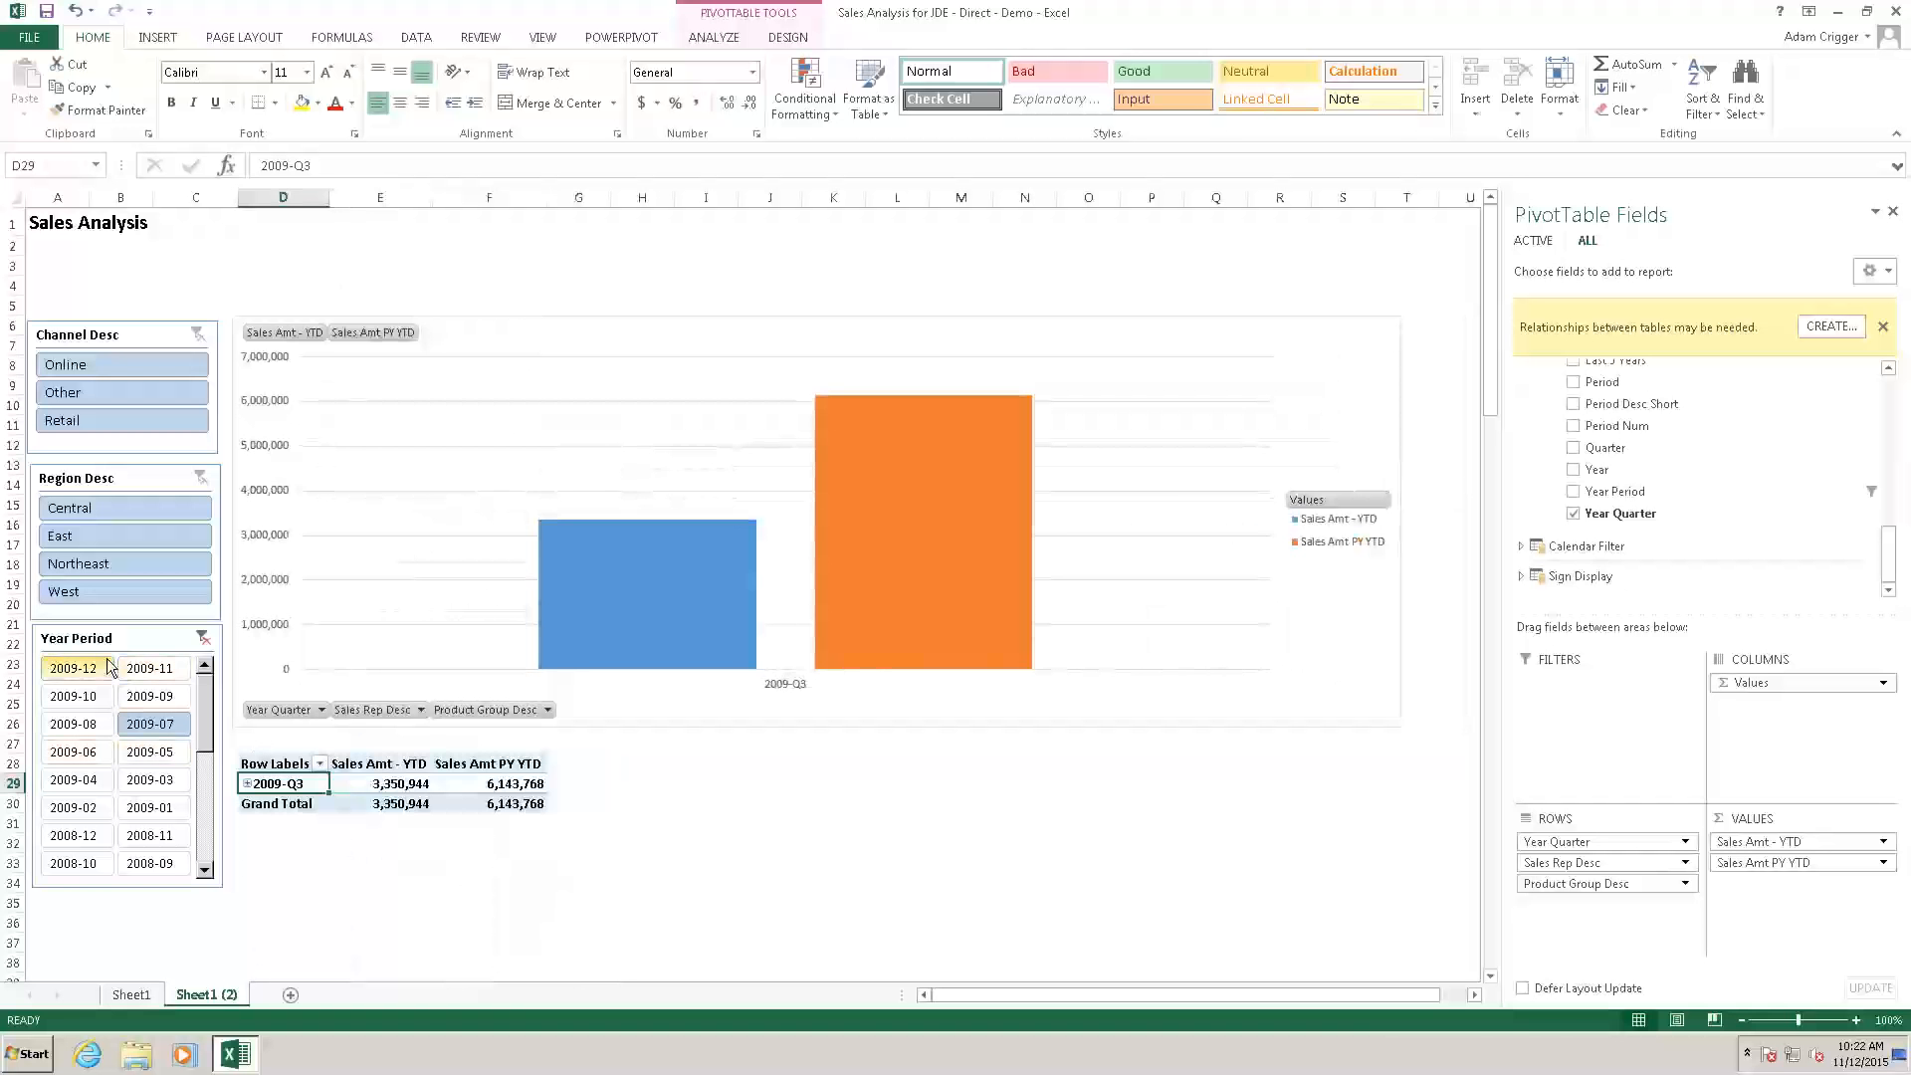
Clear the Year Period slicer filter and change the PivotChart type to Line with Markers.
click(203, 642)
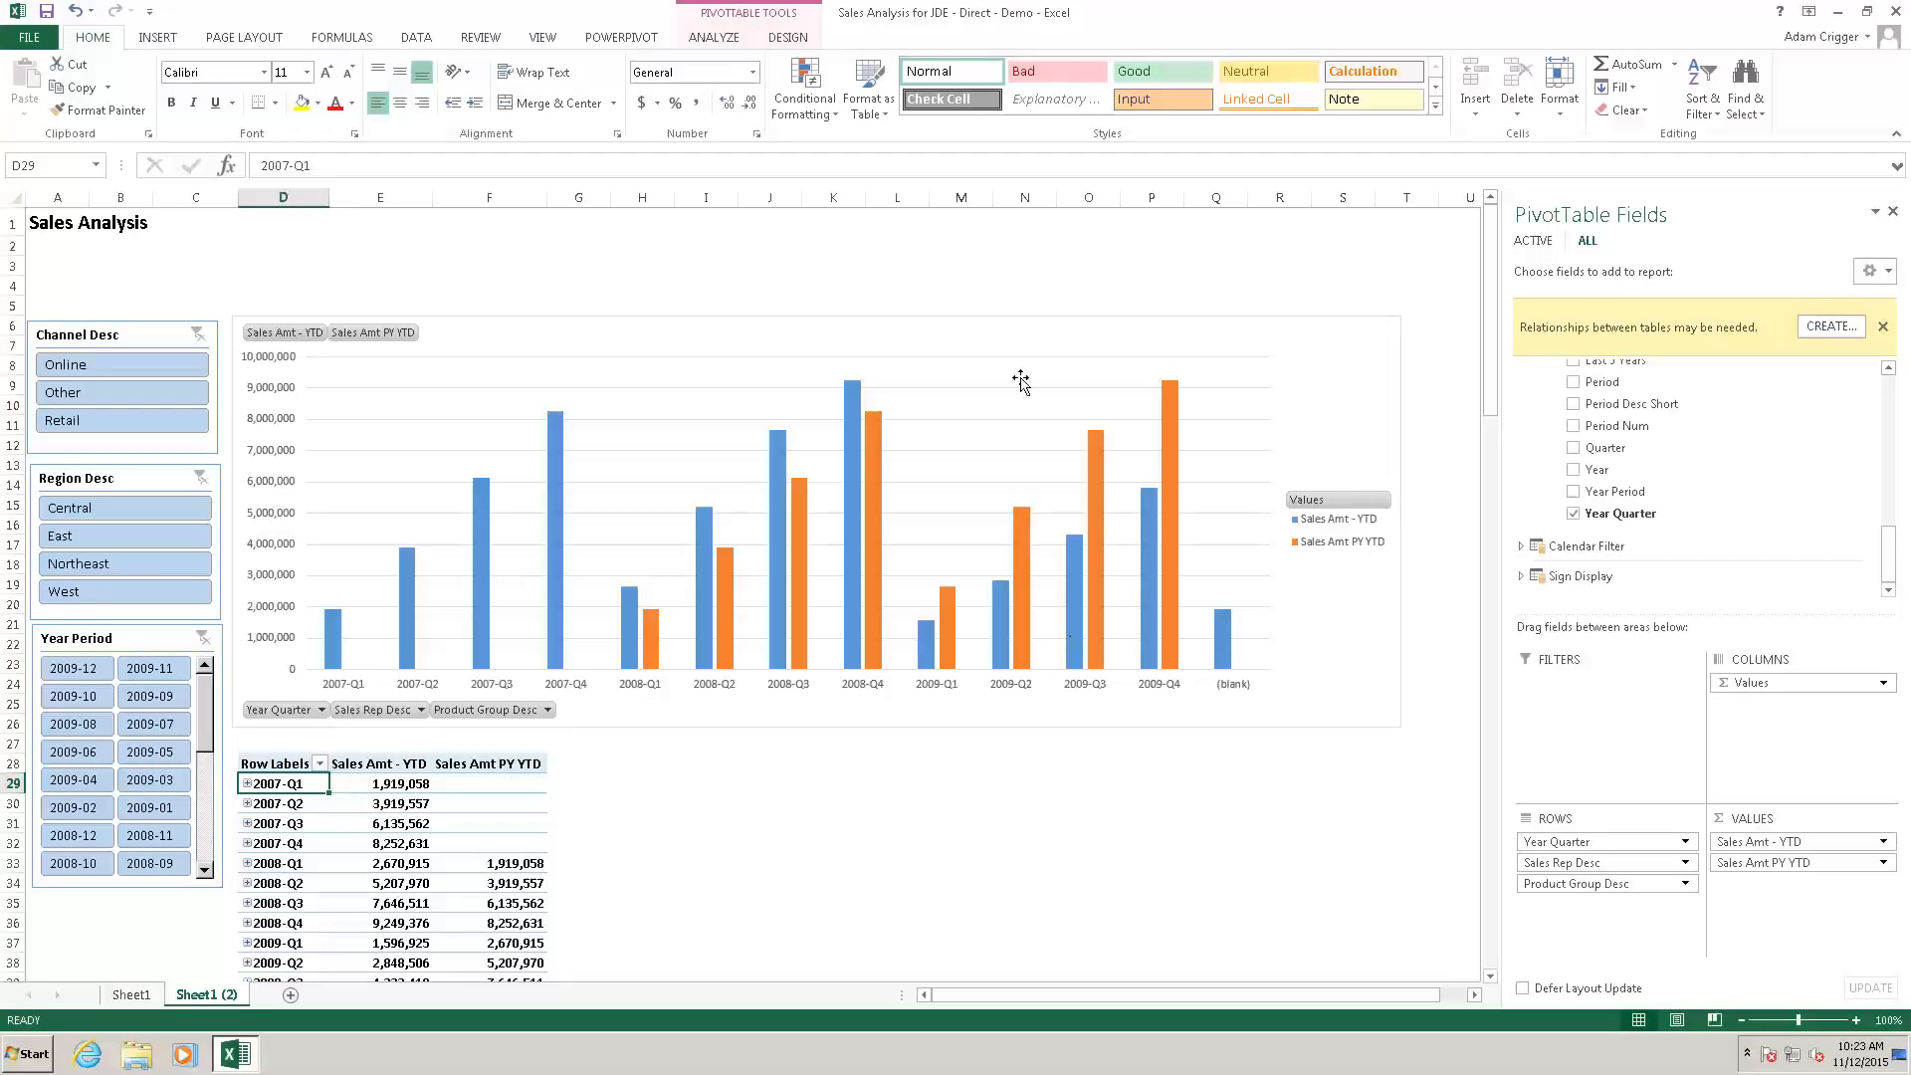
right_click(1019, 344)
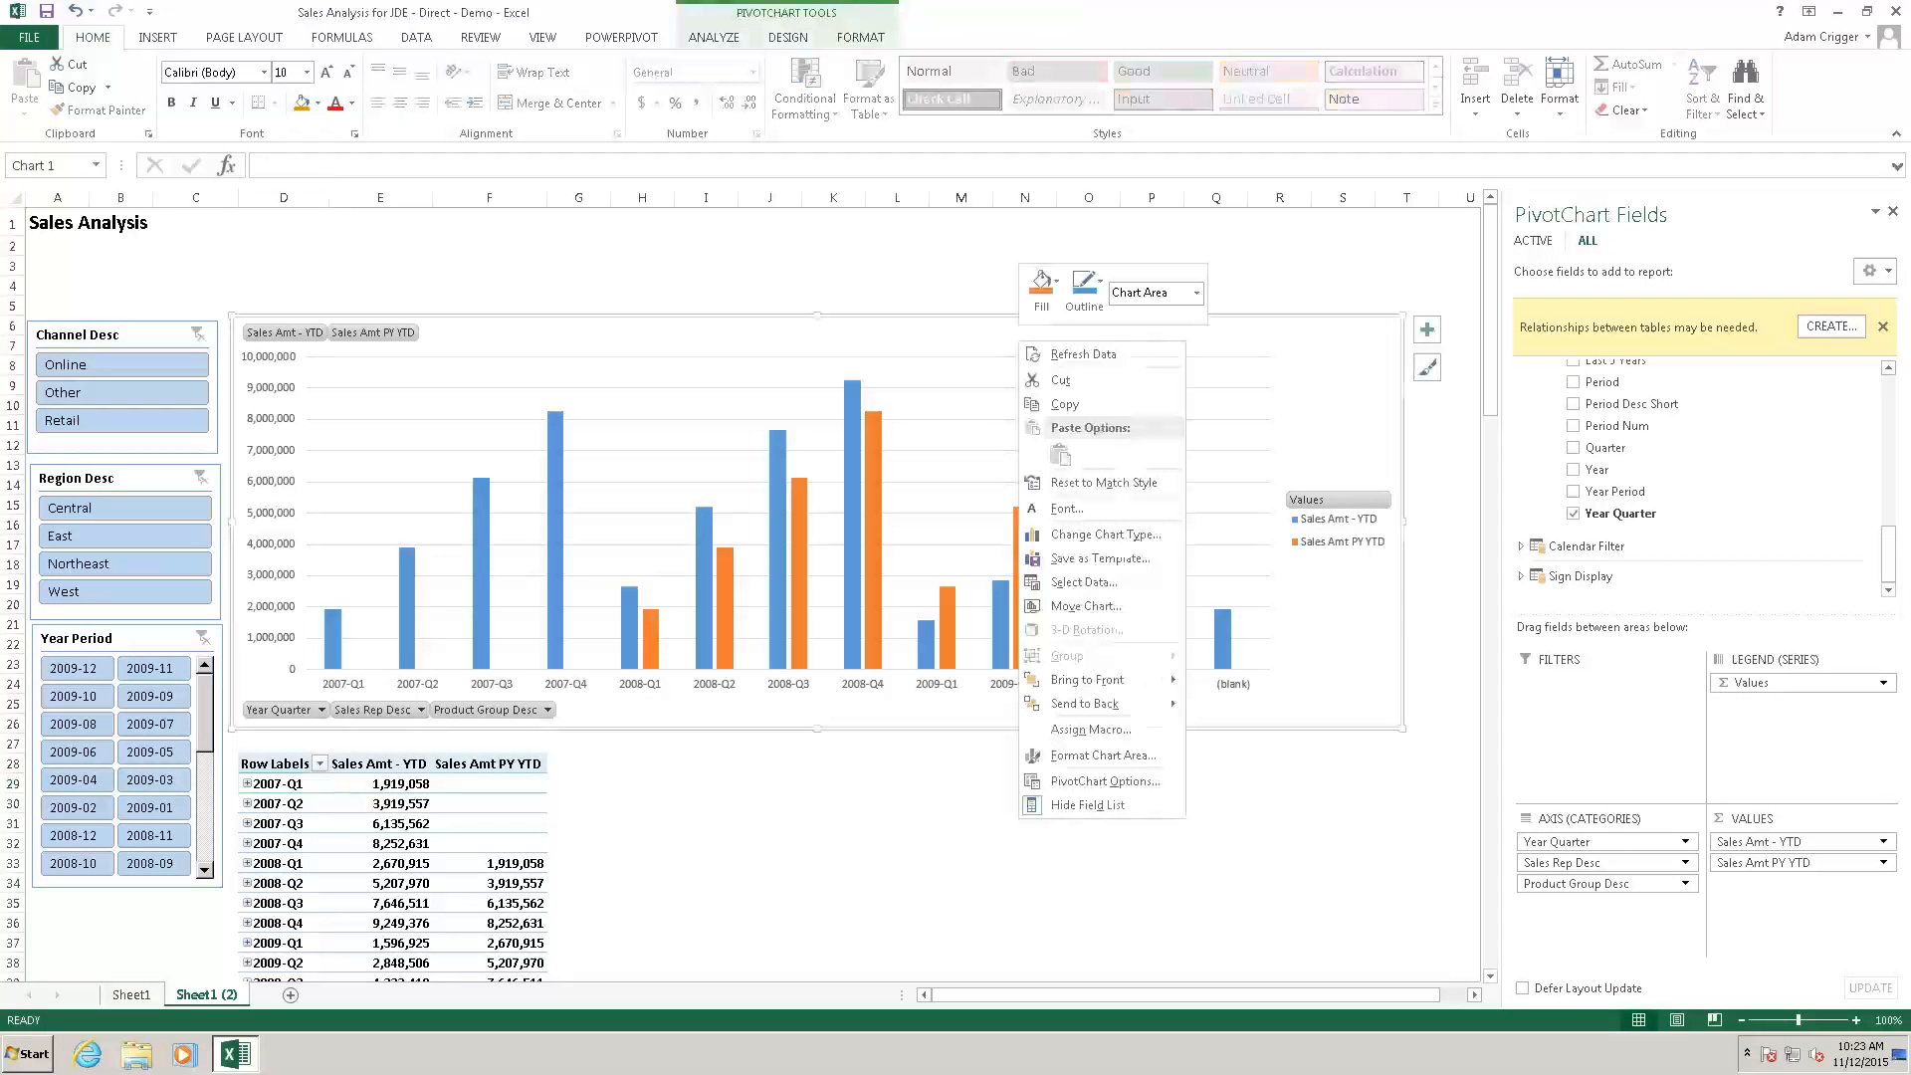
click(1095, 535)
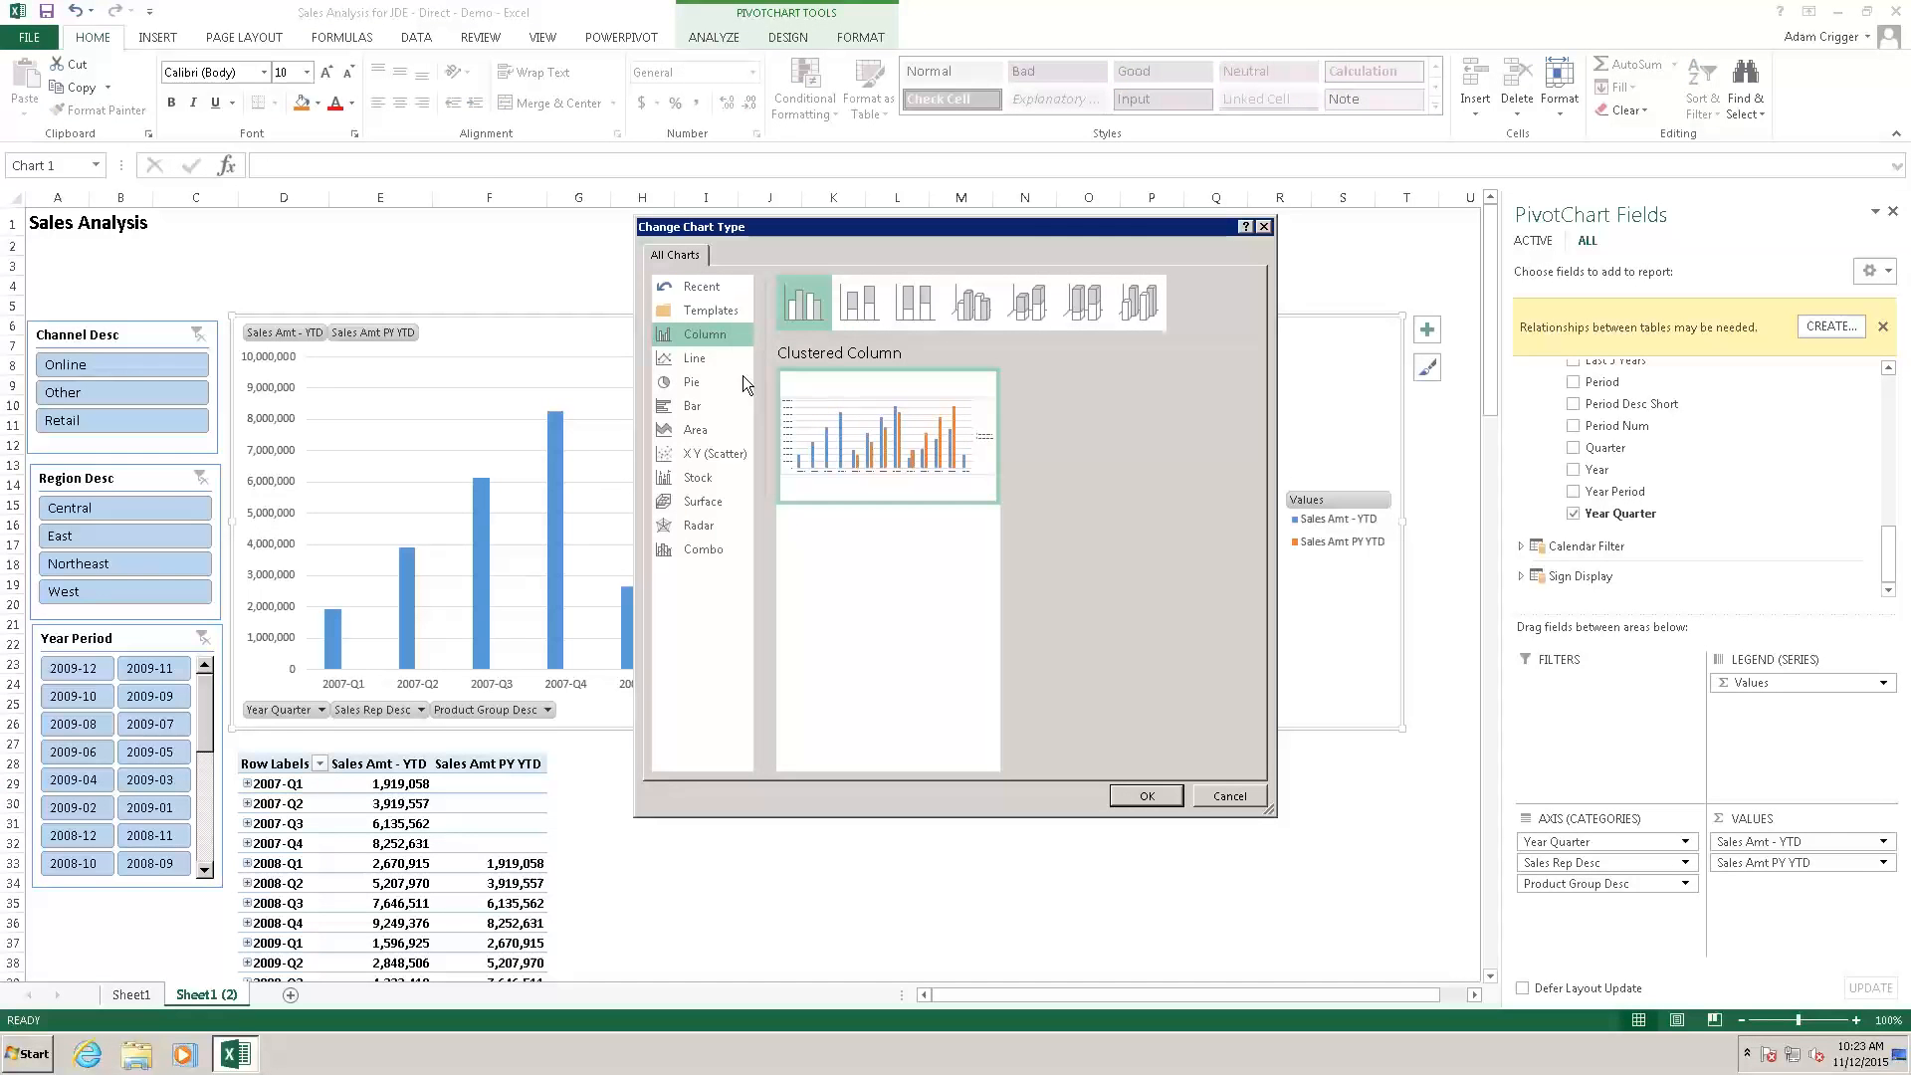
click(694, 359)
click(983, 308)
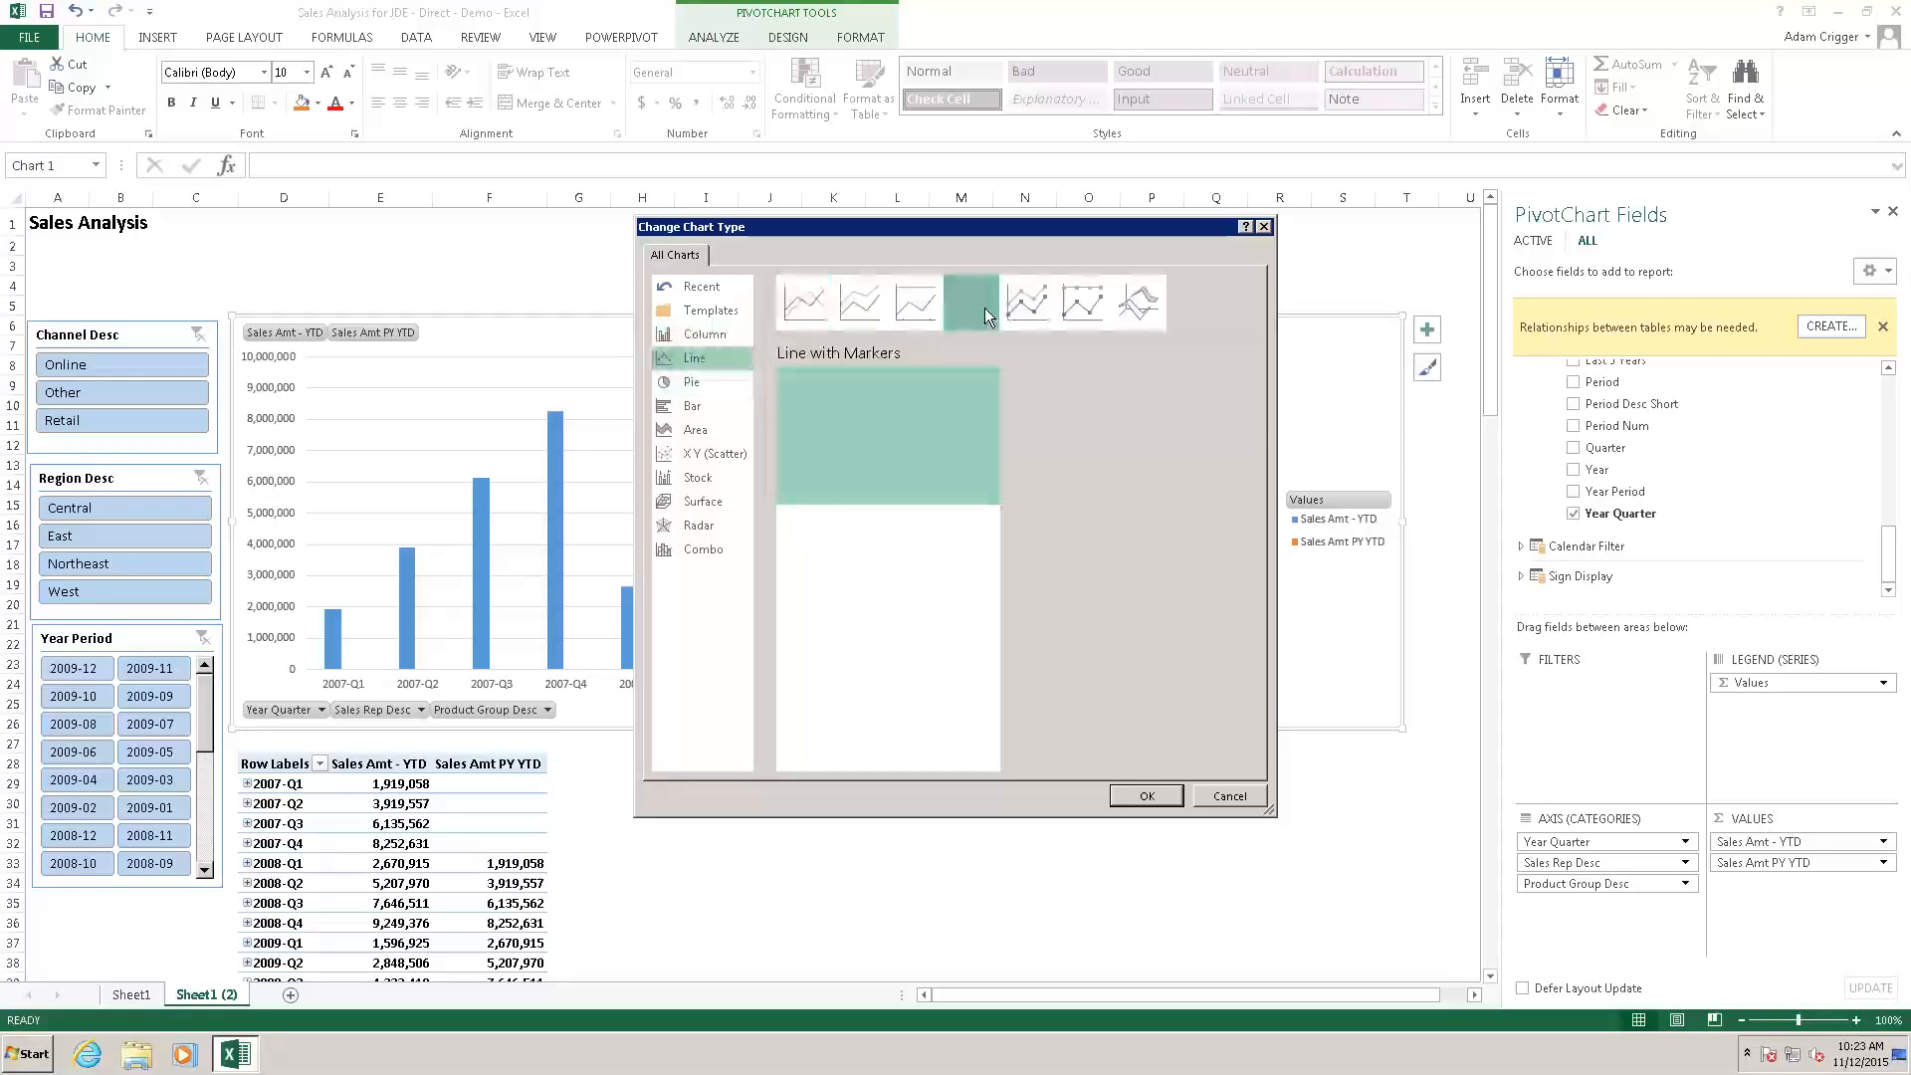
click(1147, 796)
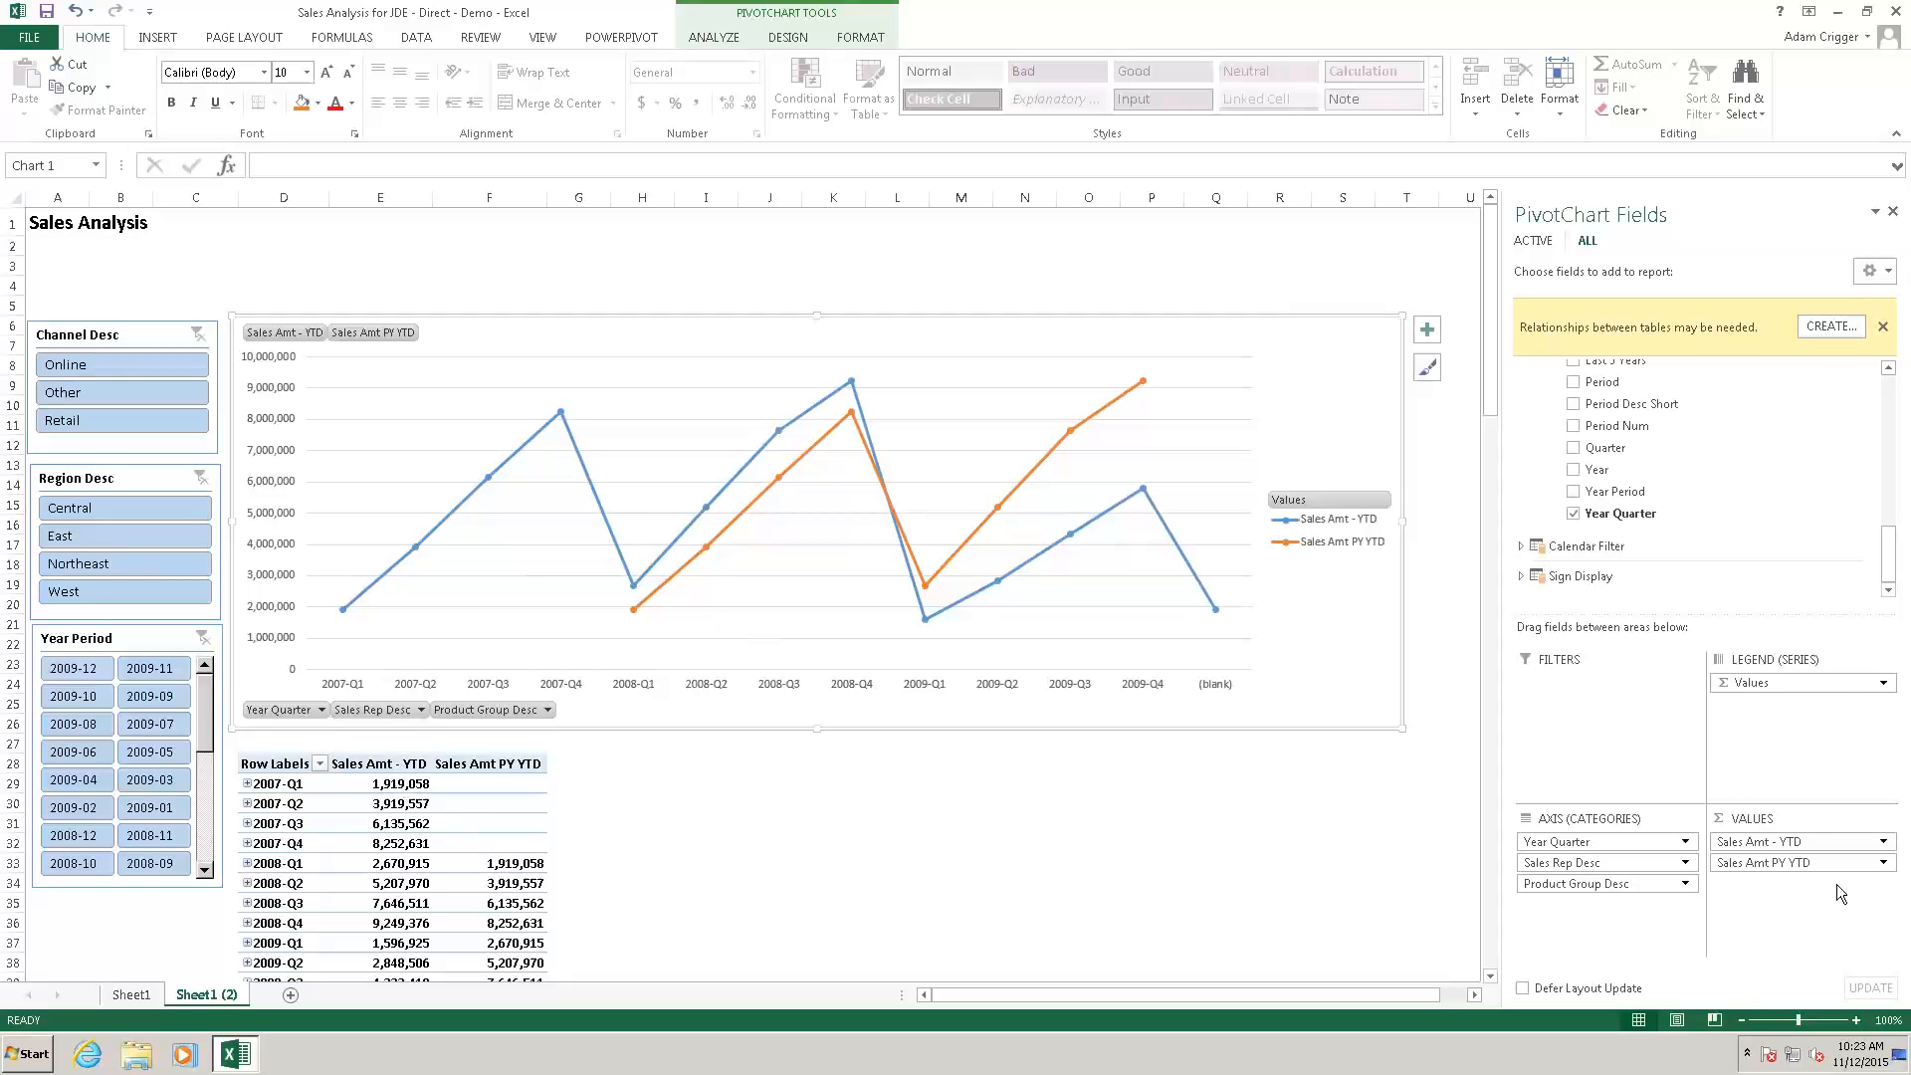
Remove the Sales Amt PY YTD and Sales Amt - YTD fields from the PivotChart values.
click(1883, 863)
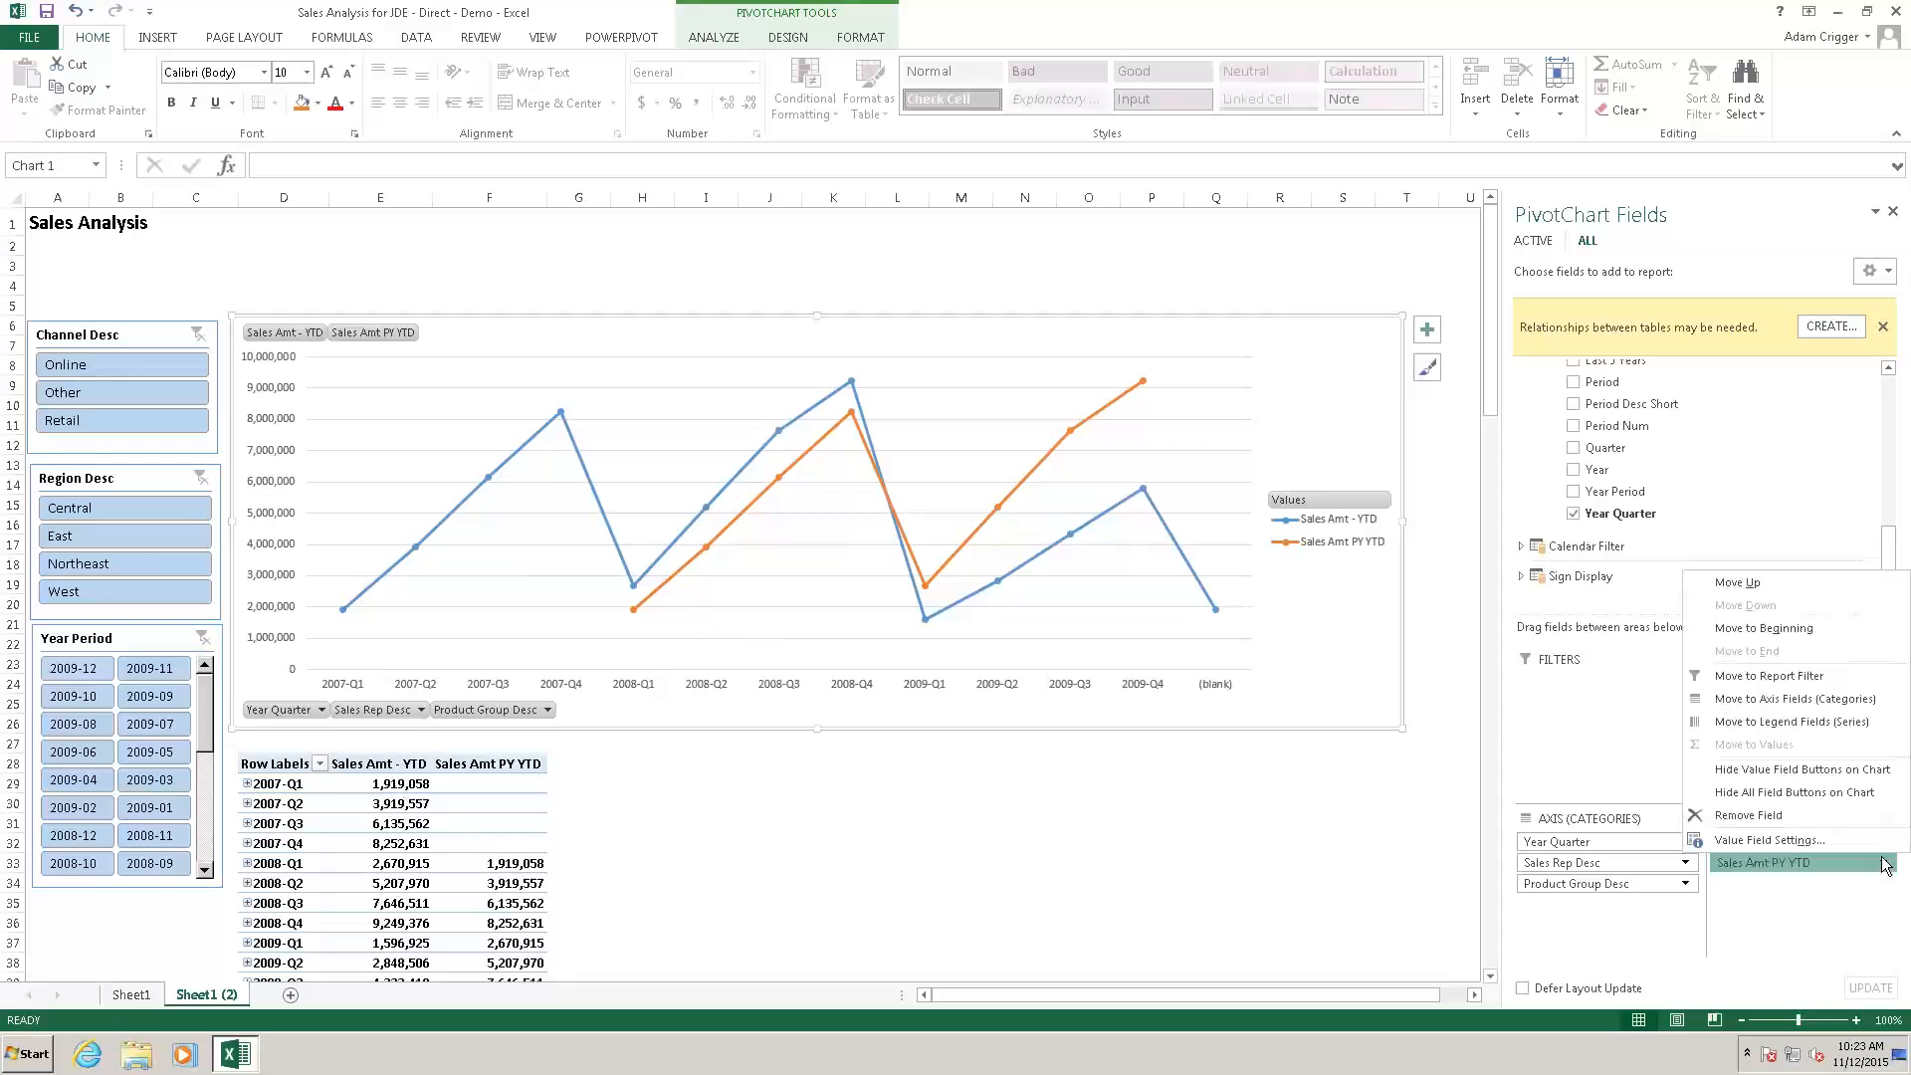
click(1789, 815)
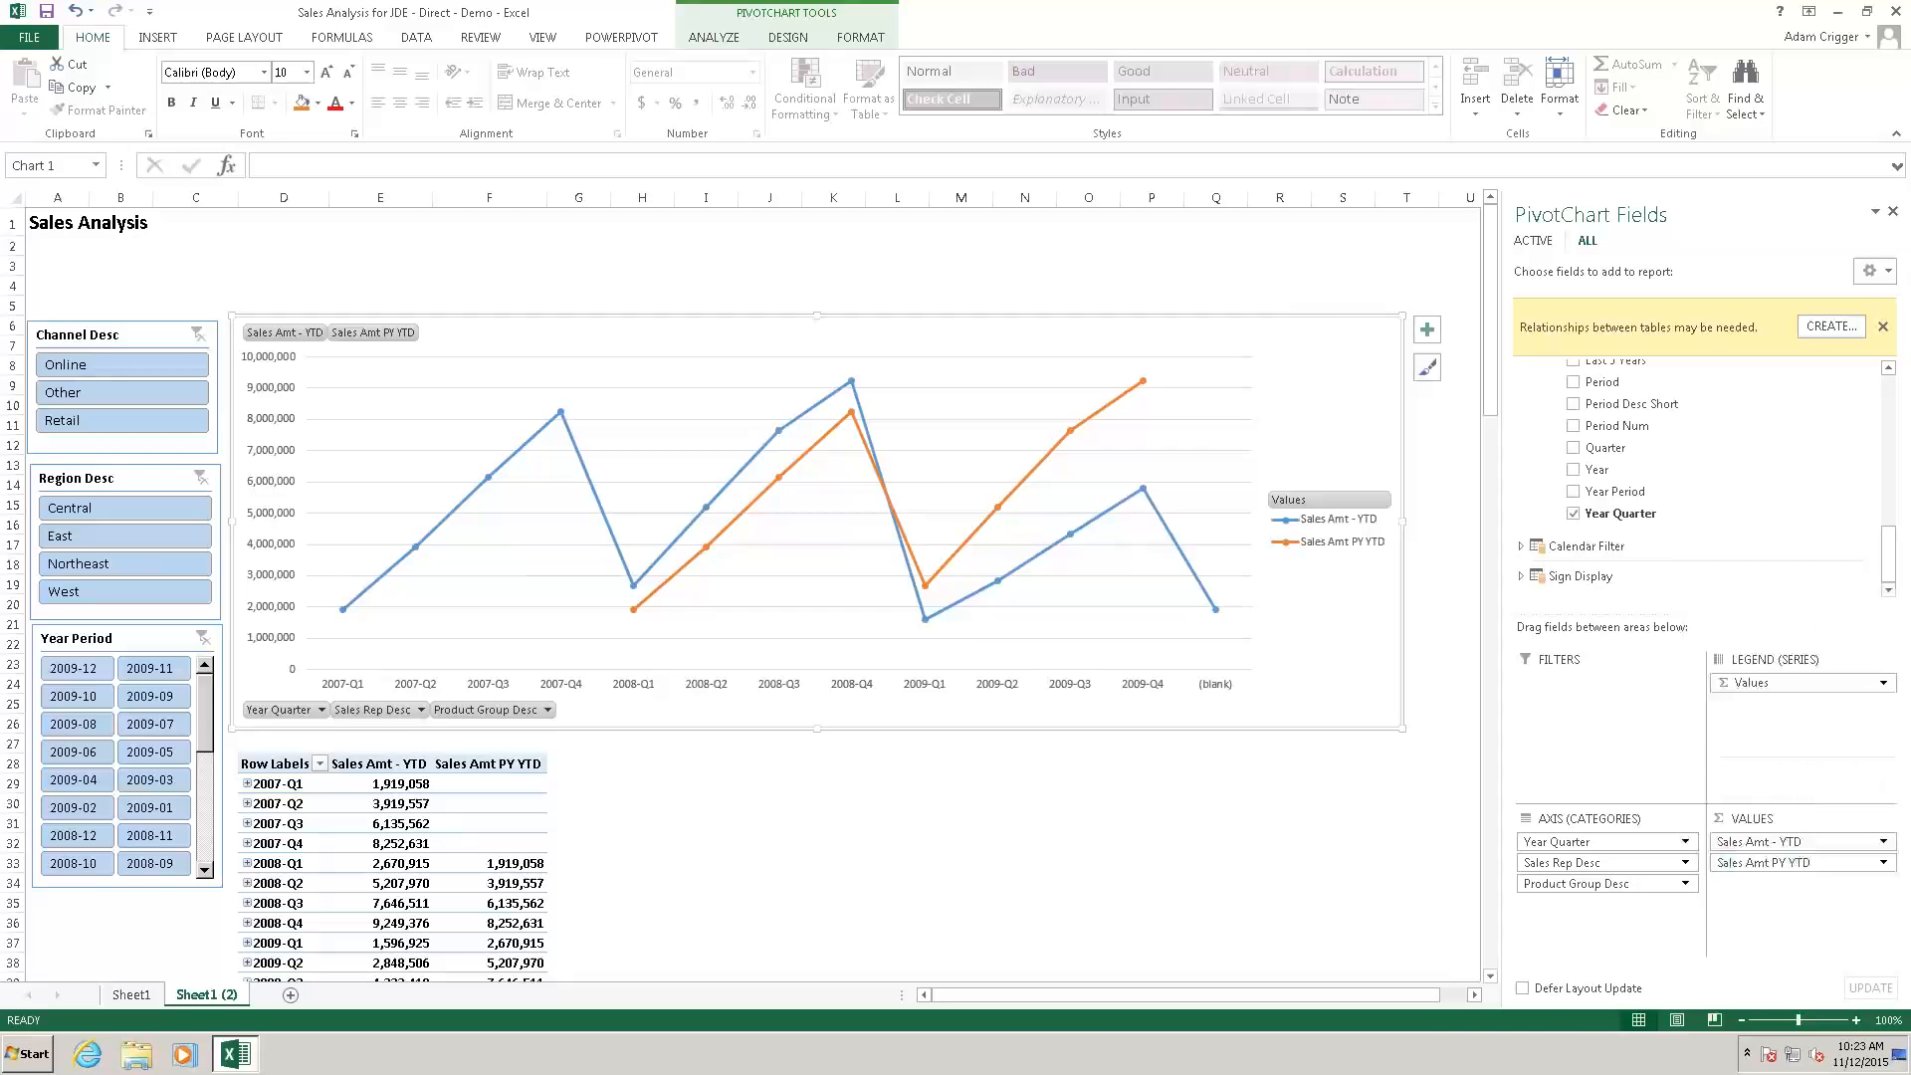
click(1883, 842)
click(1766, 796)
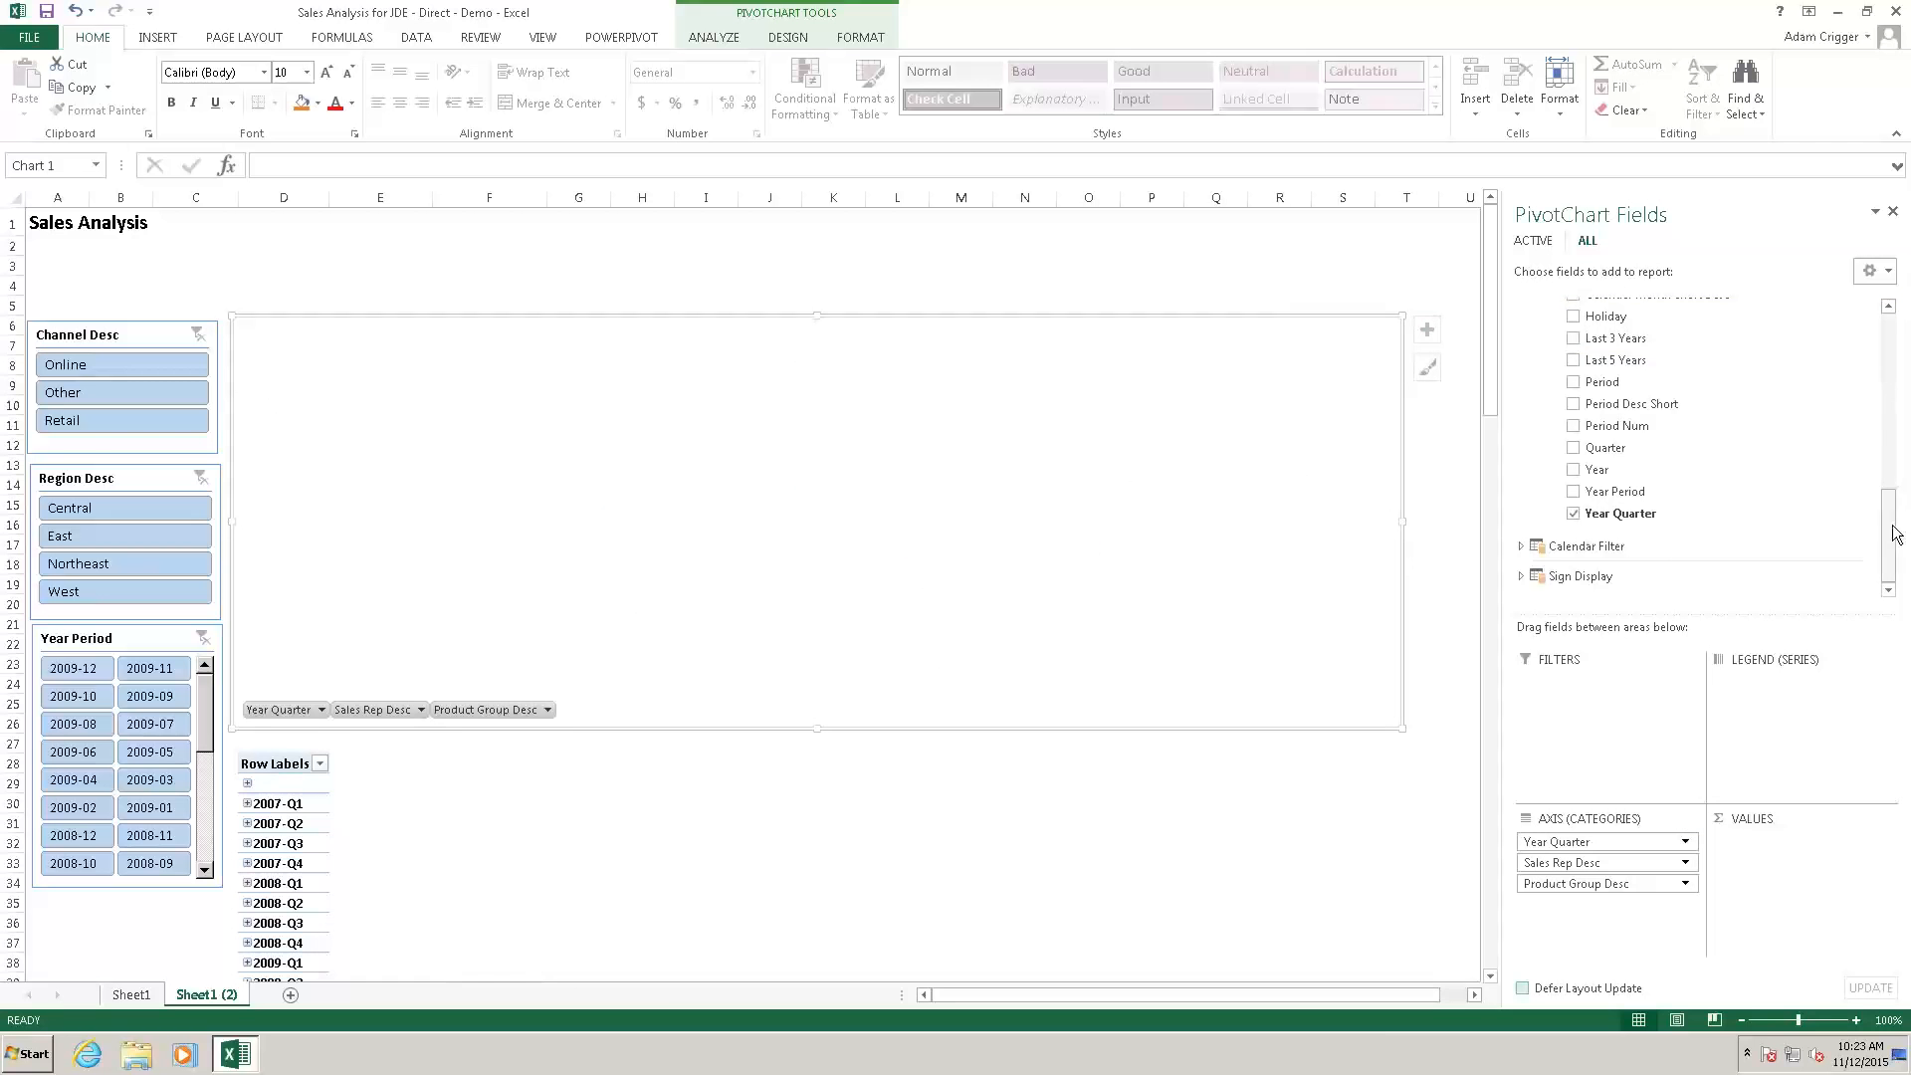
Add Sales Amt and Gross Profit from the Sales table to the values and hide all field buttons on the chart.
drag(1894, 533, 1893, 403)
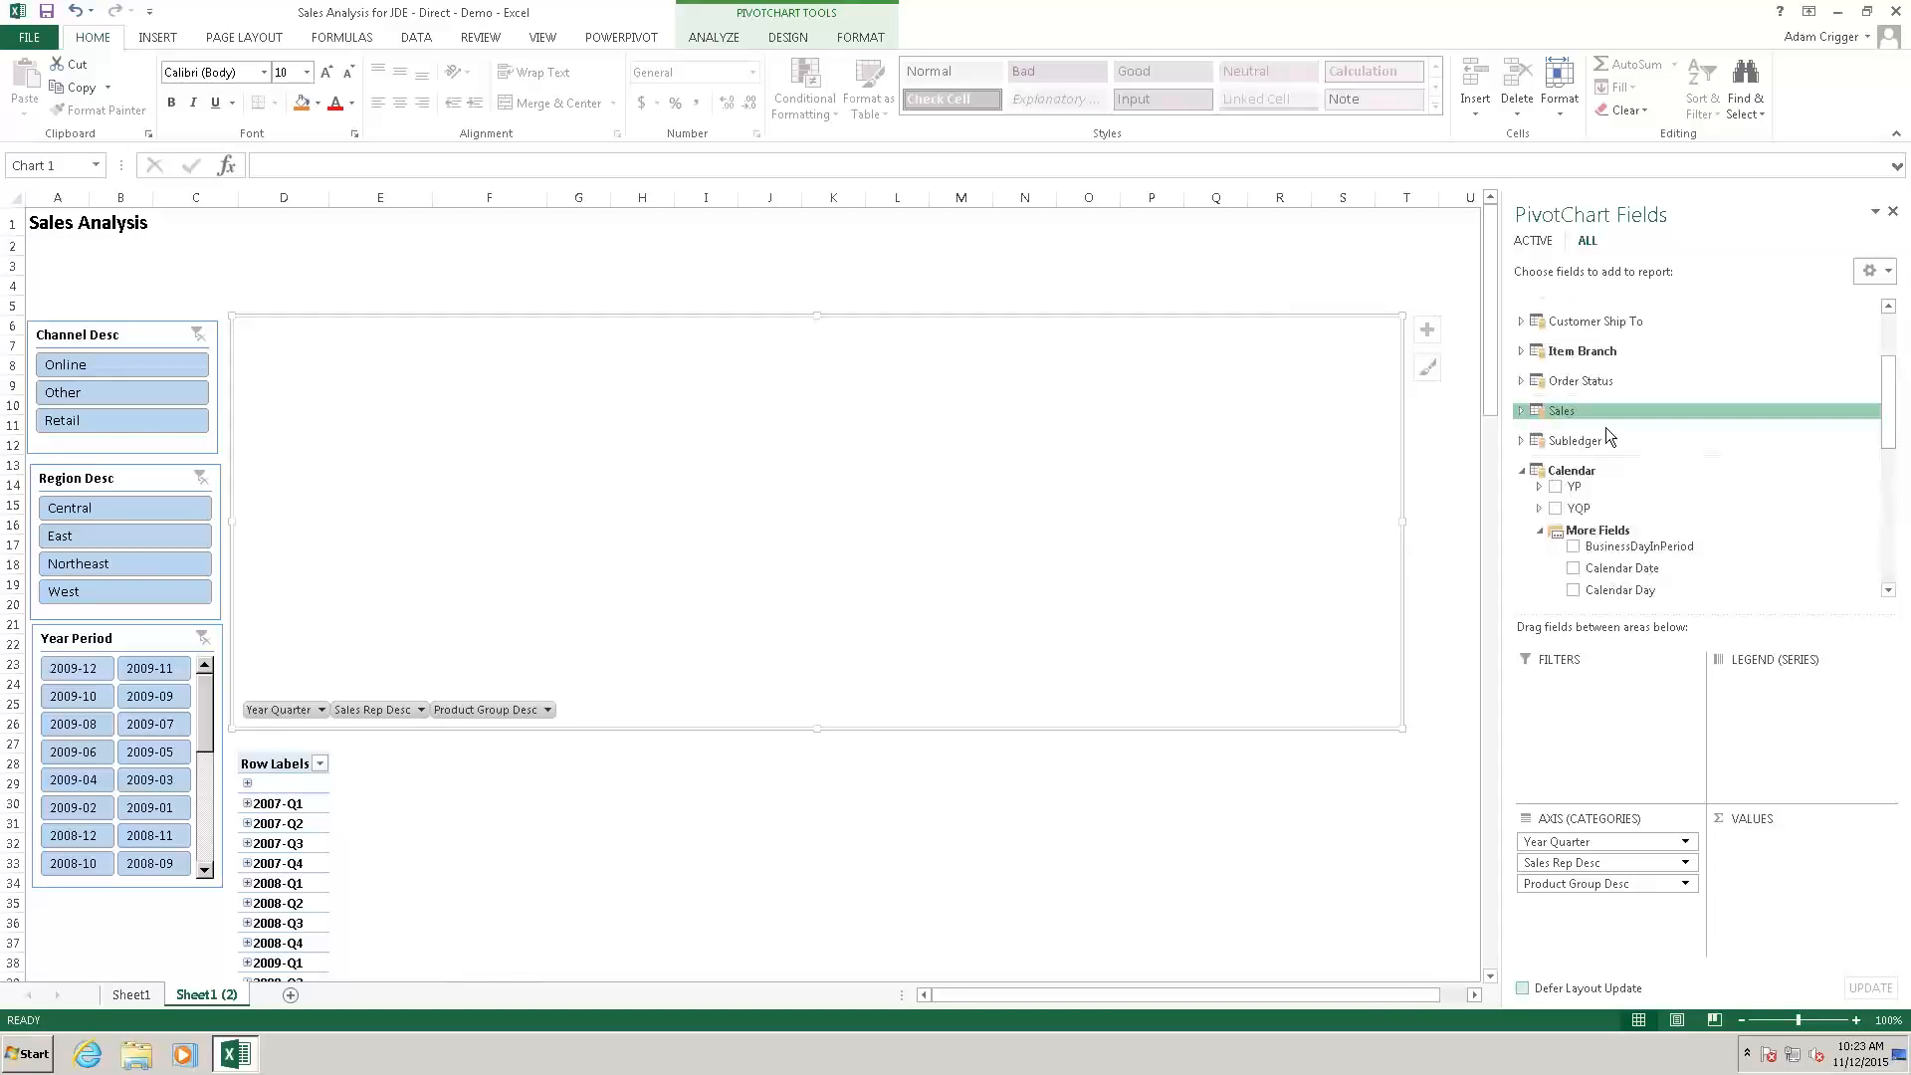
click(1520, 411)
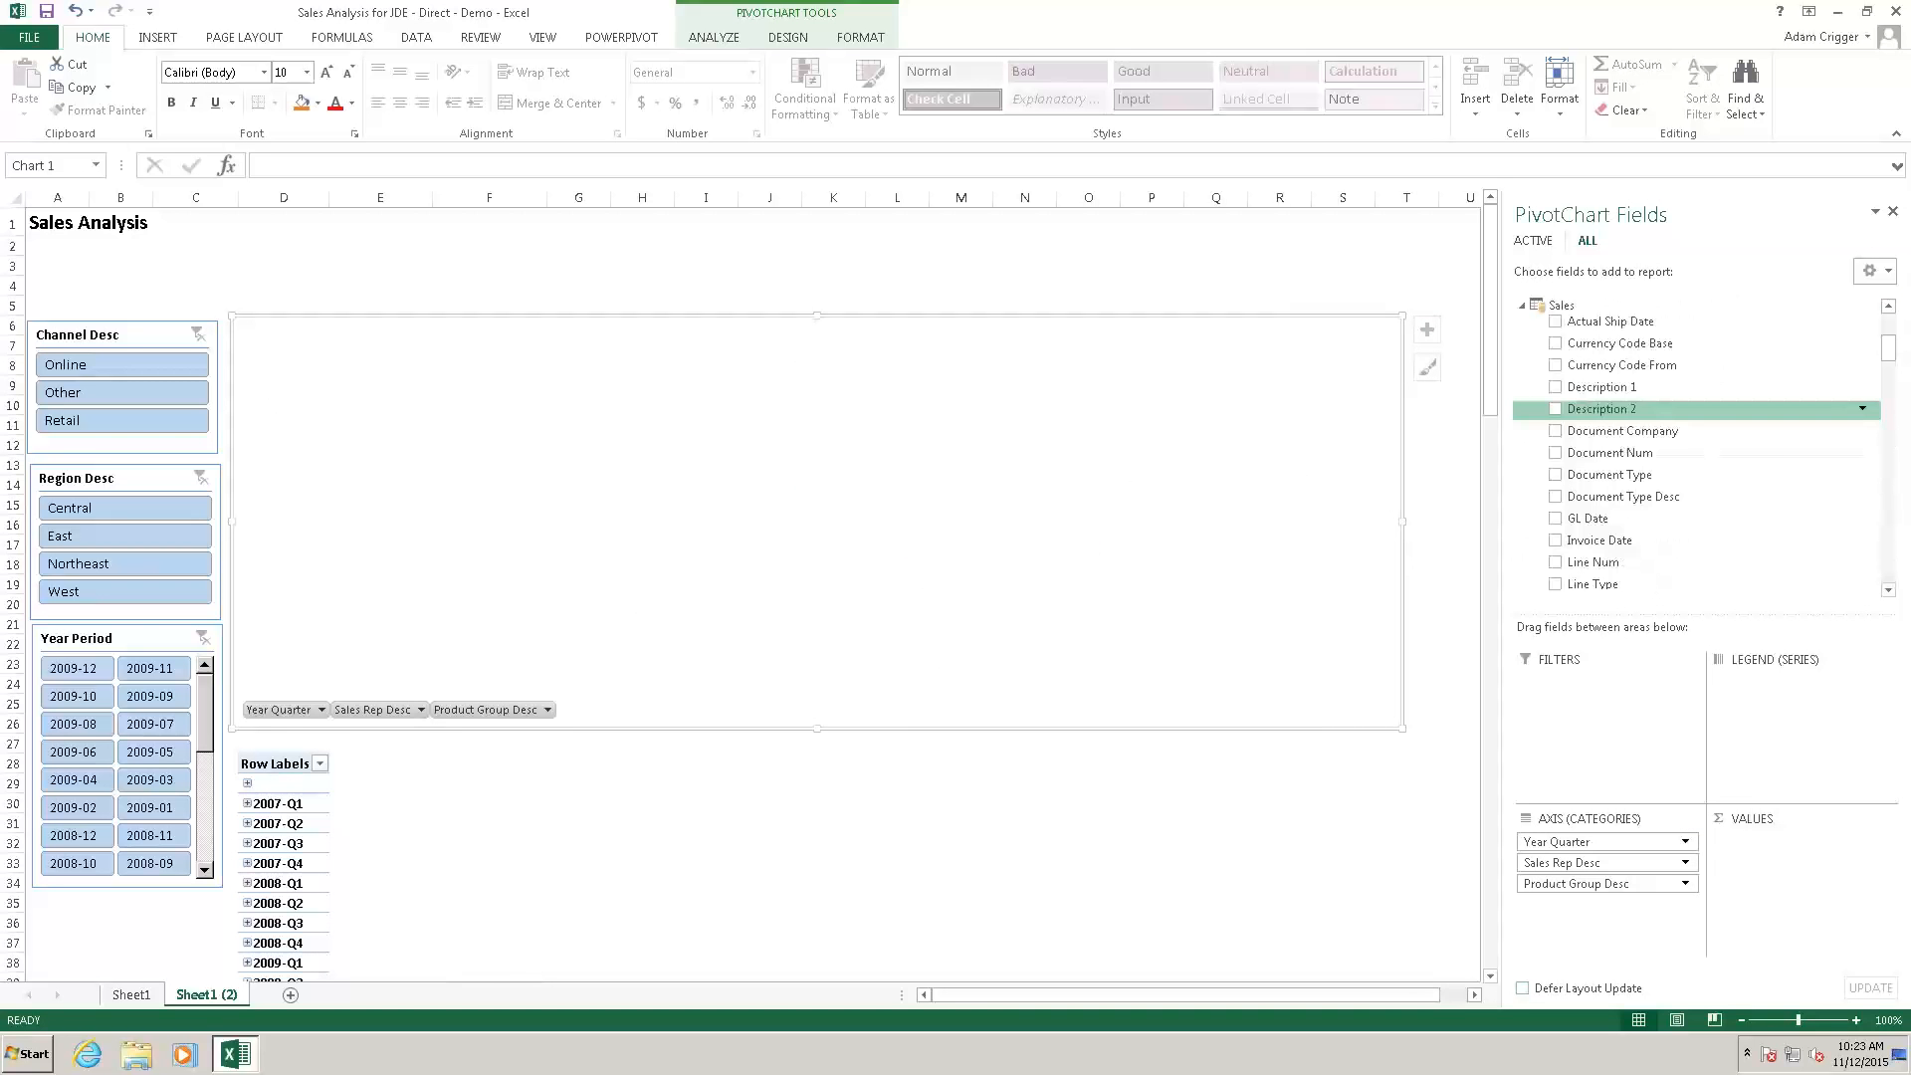
click(1894, 530)
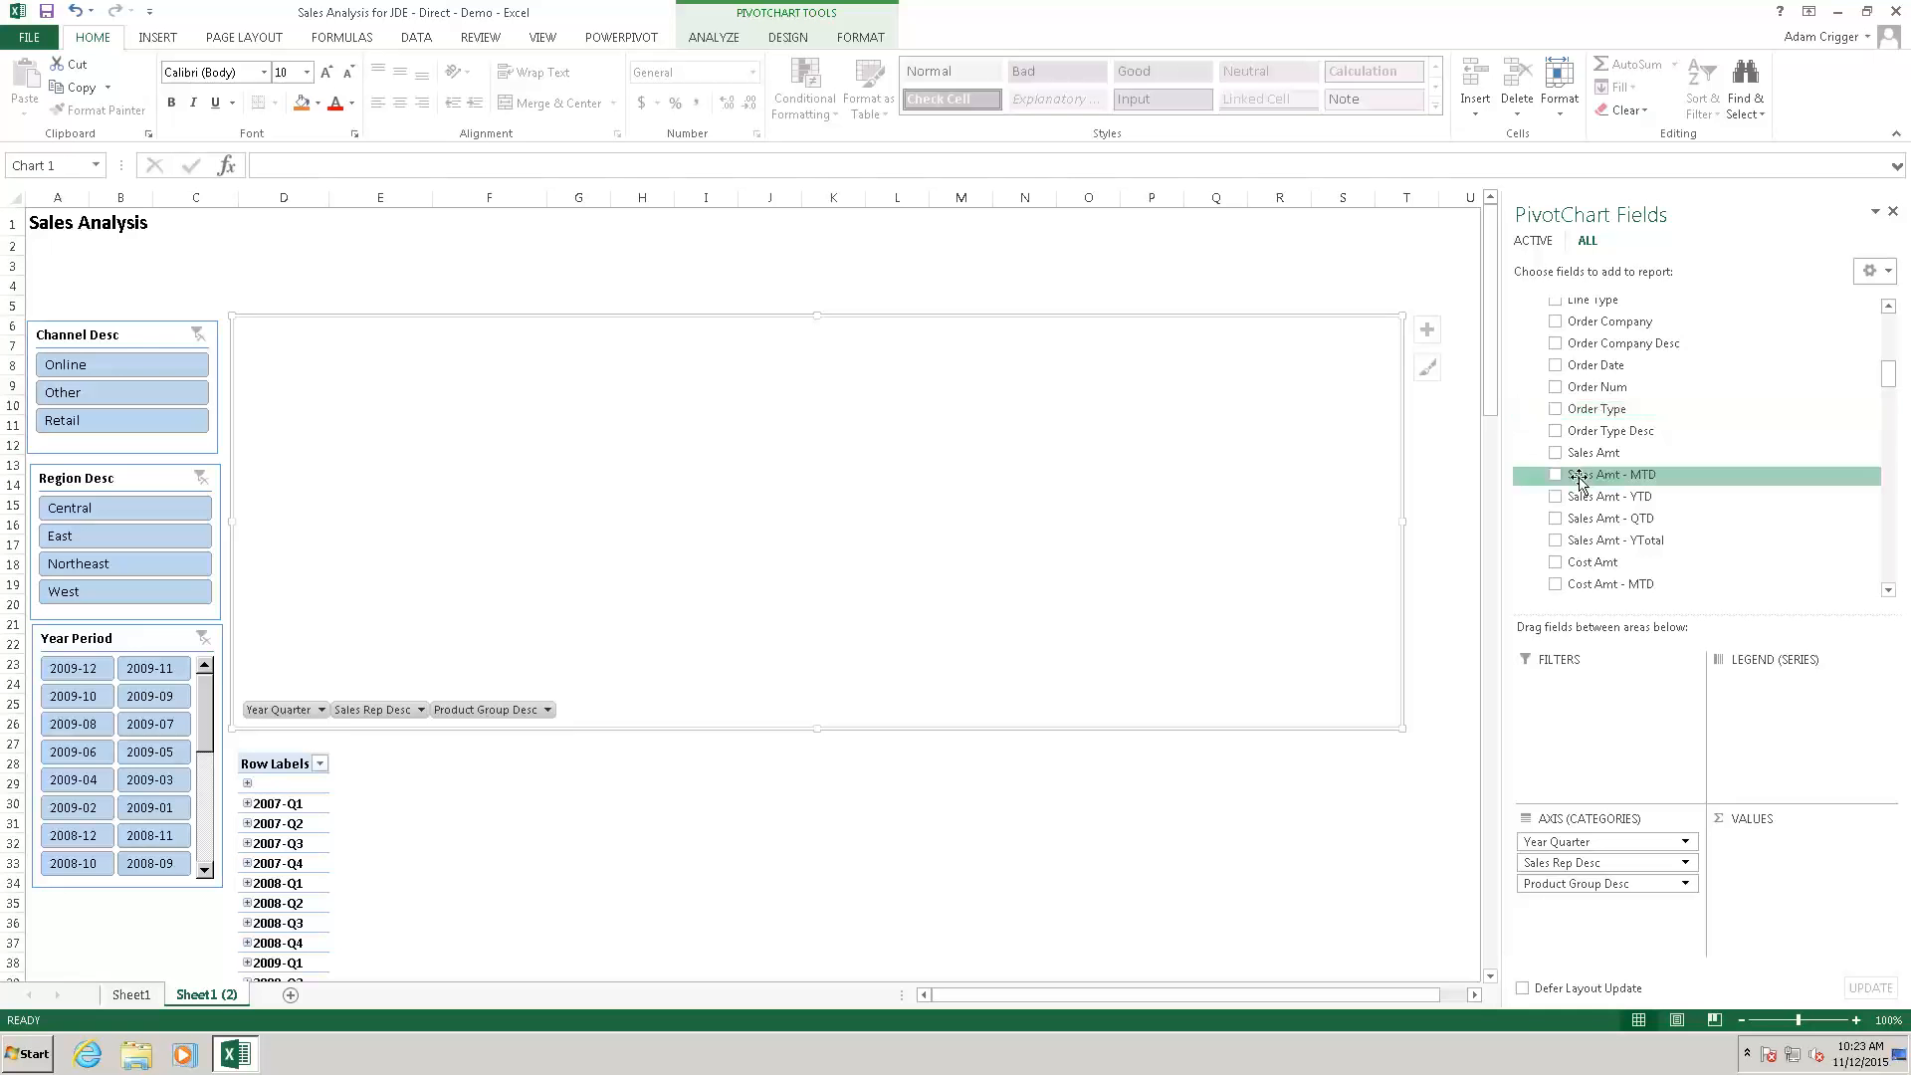
click(1555, 454)
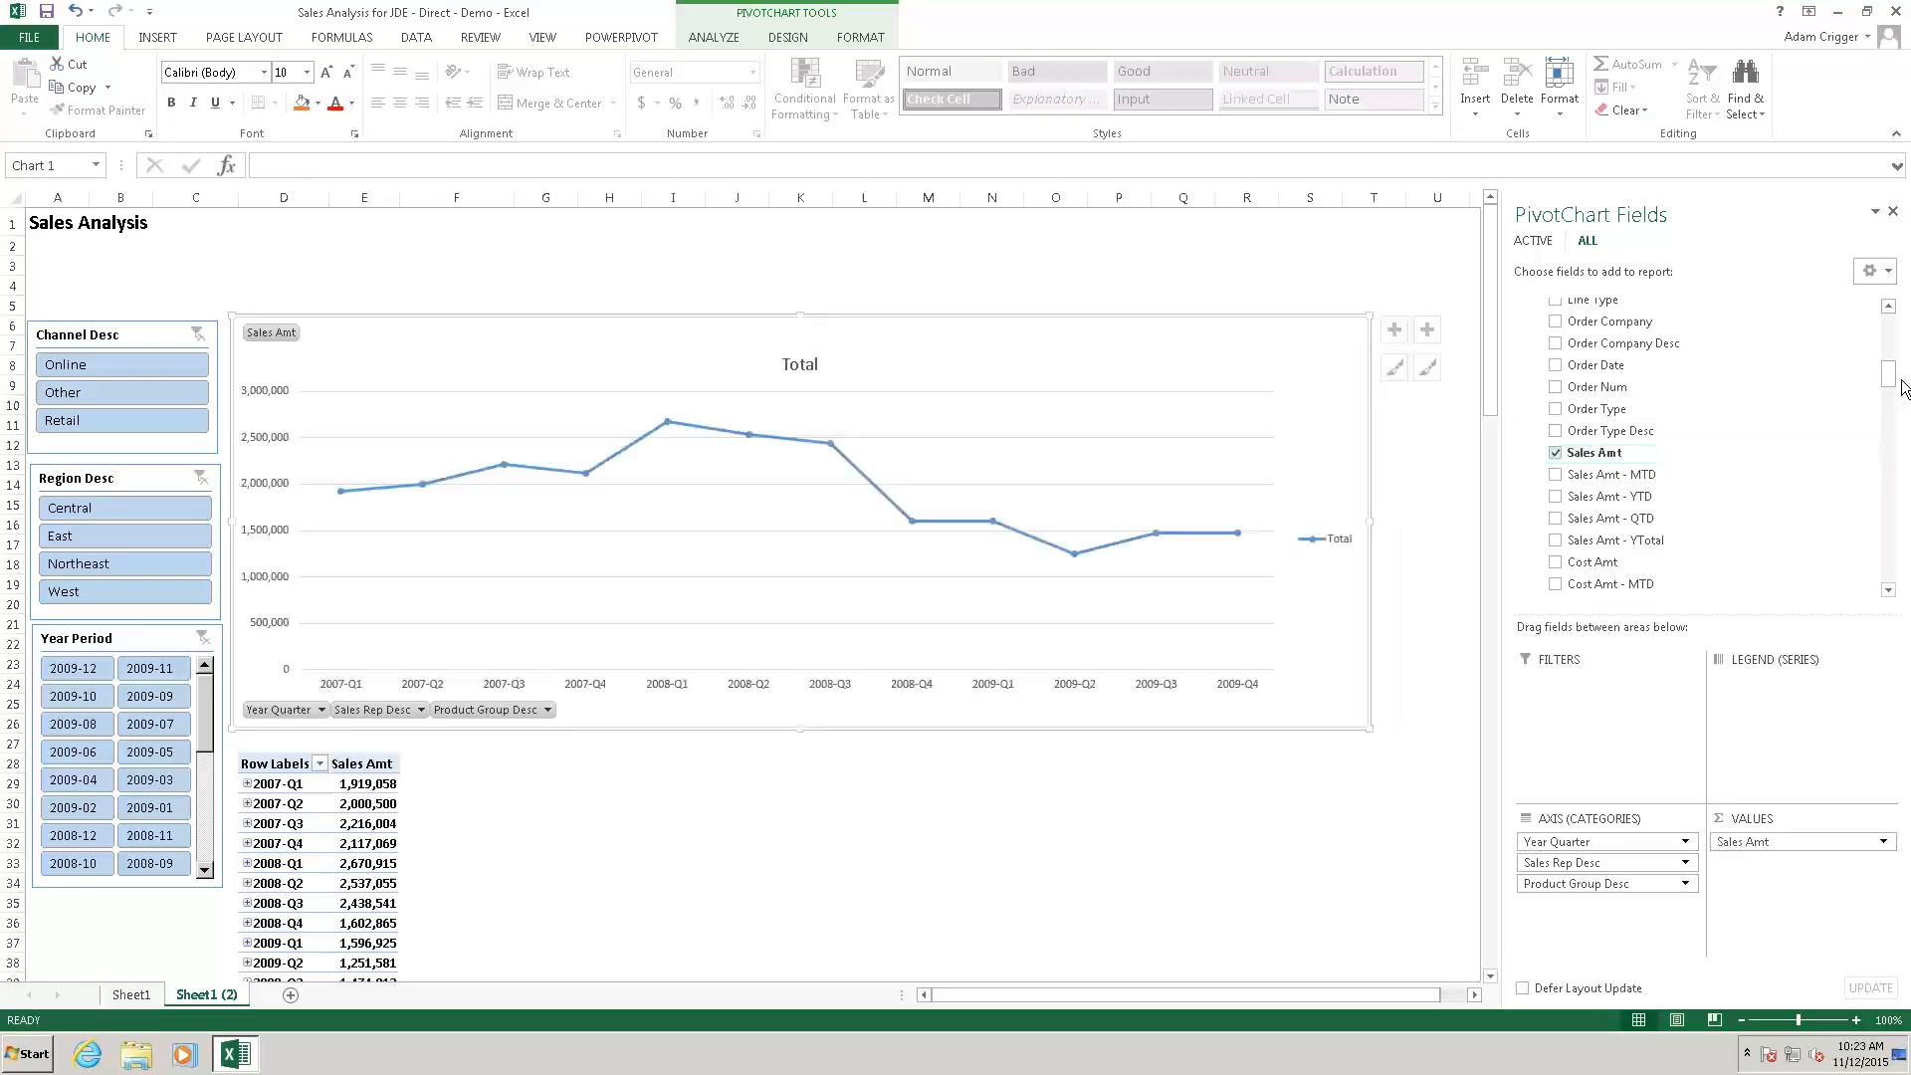
drag(1889, 422, 1889, 444)
click(1555, 364)
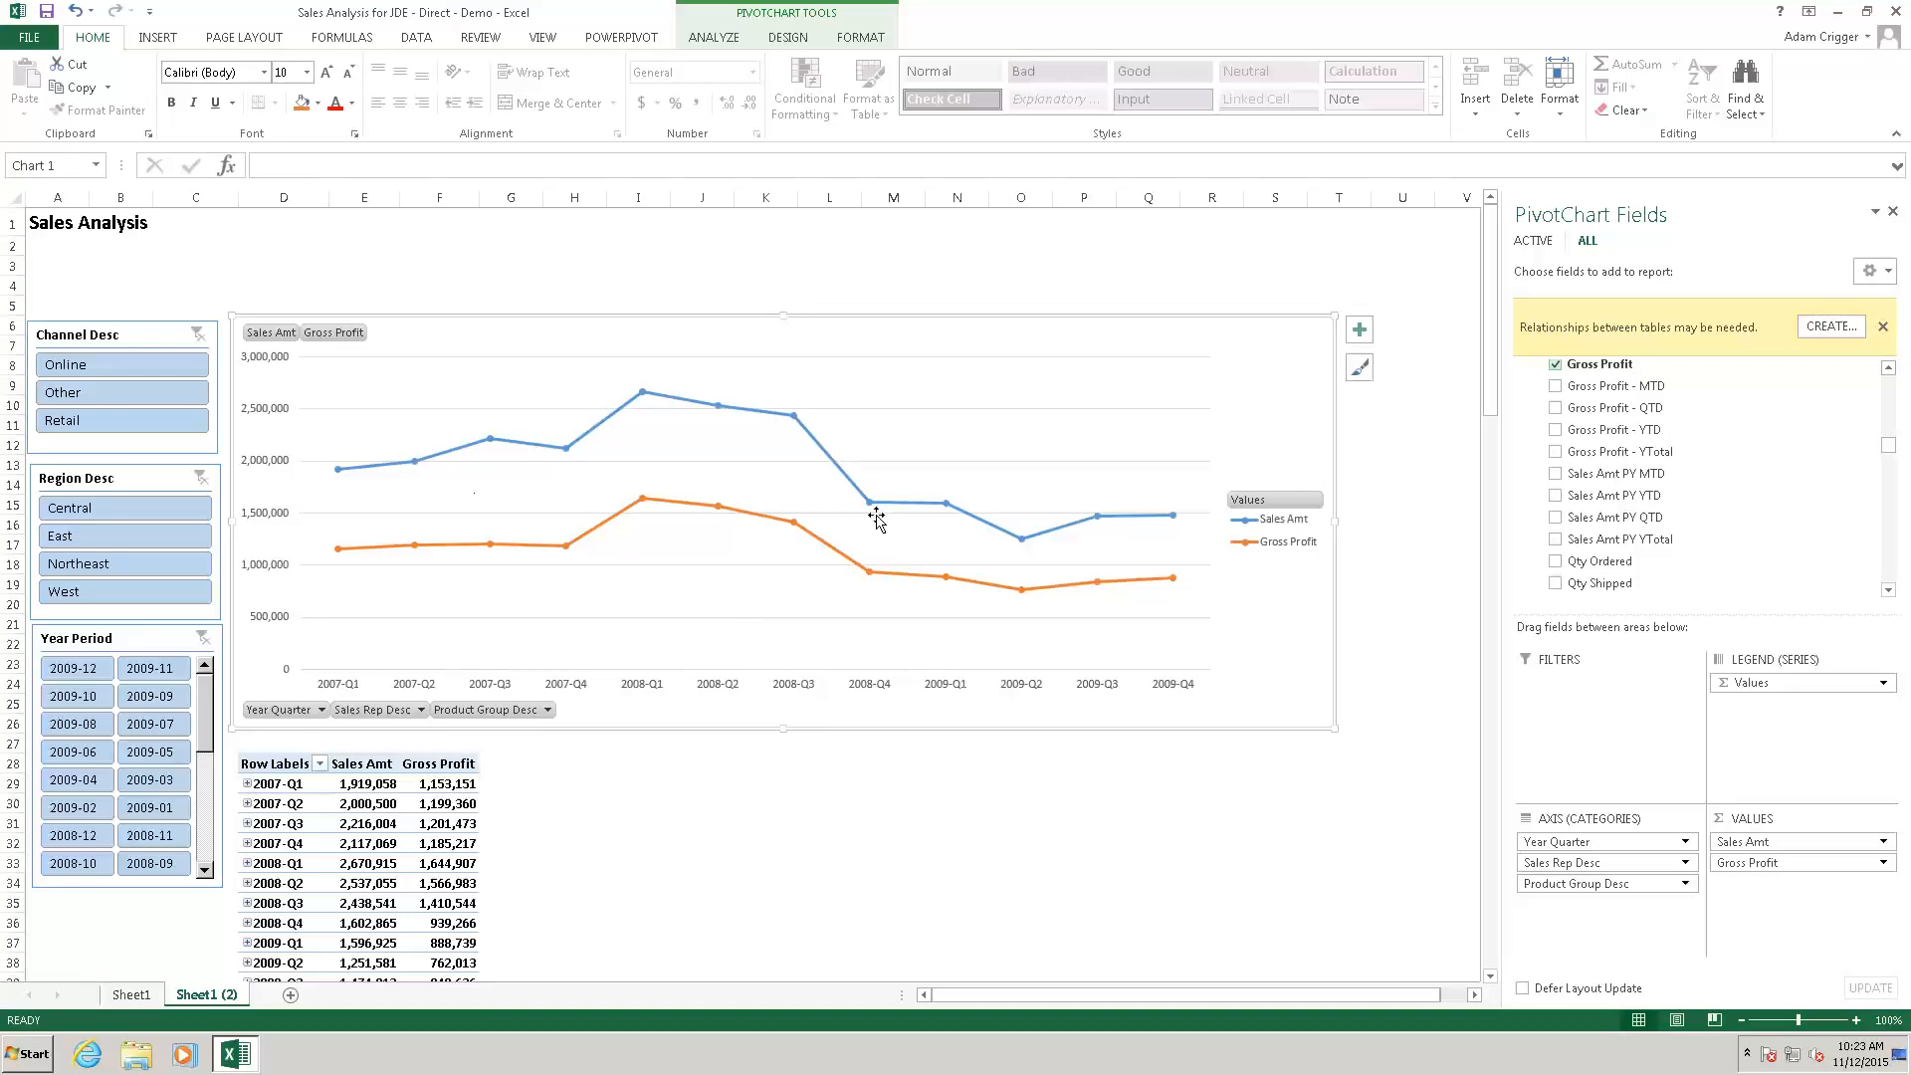
right_click(275, 332)
click(365, 553)
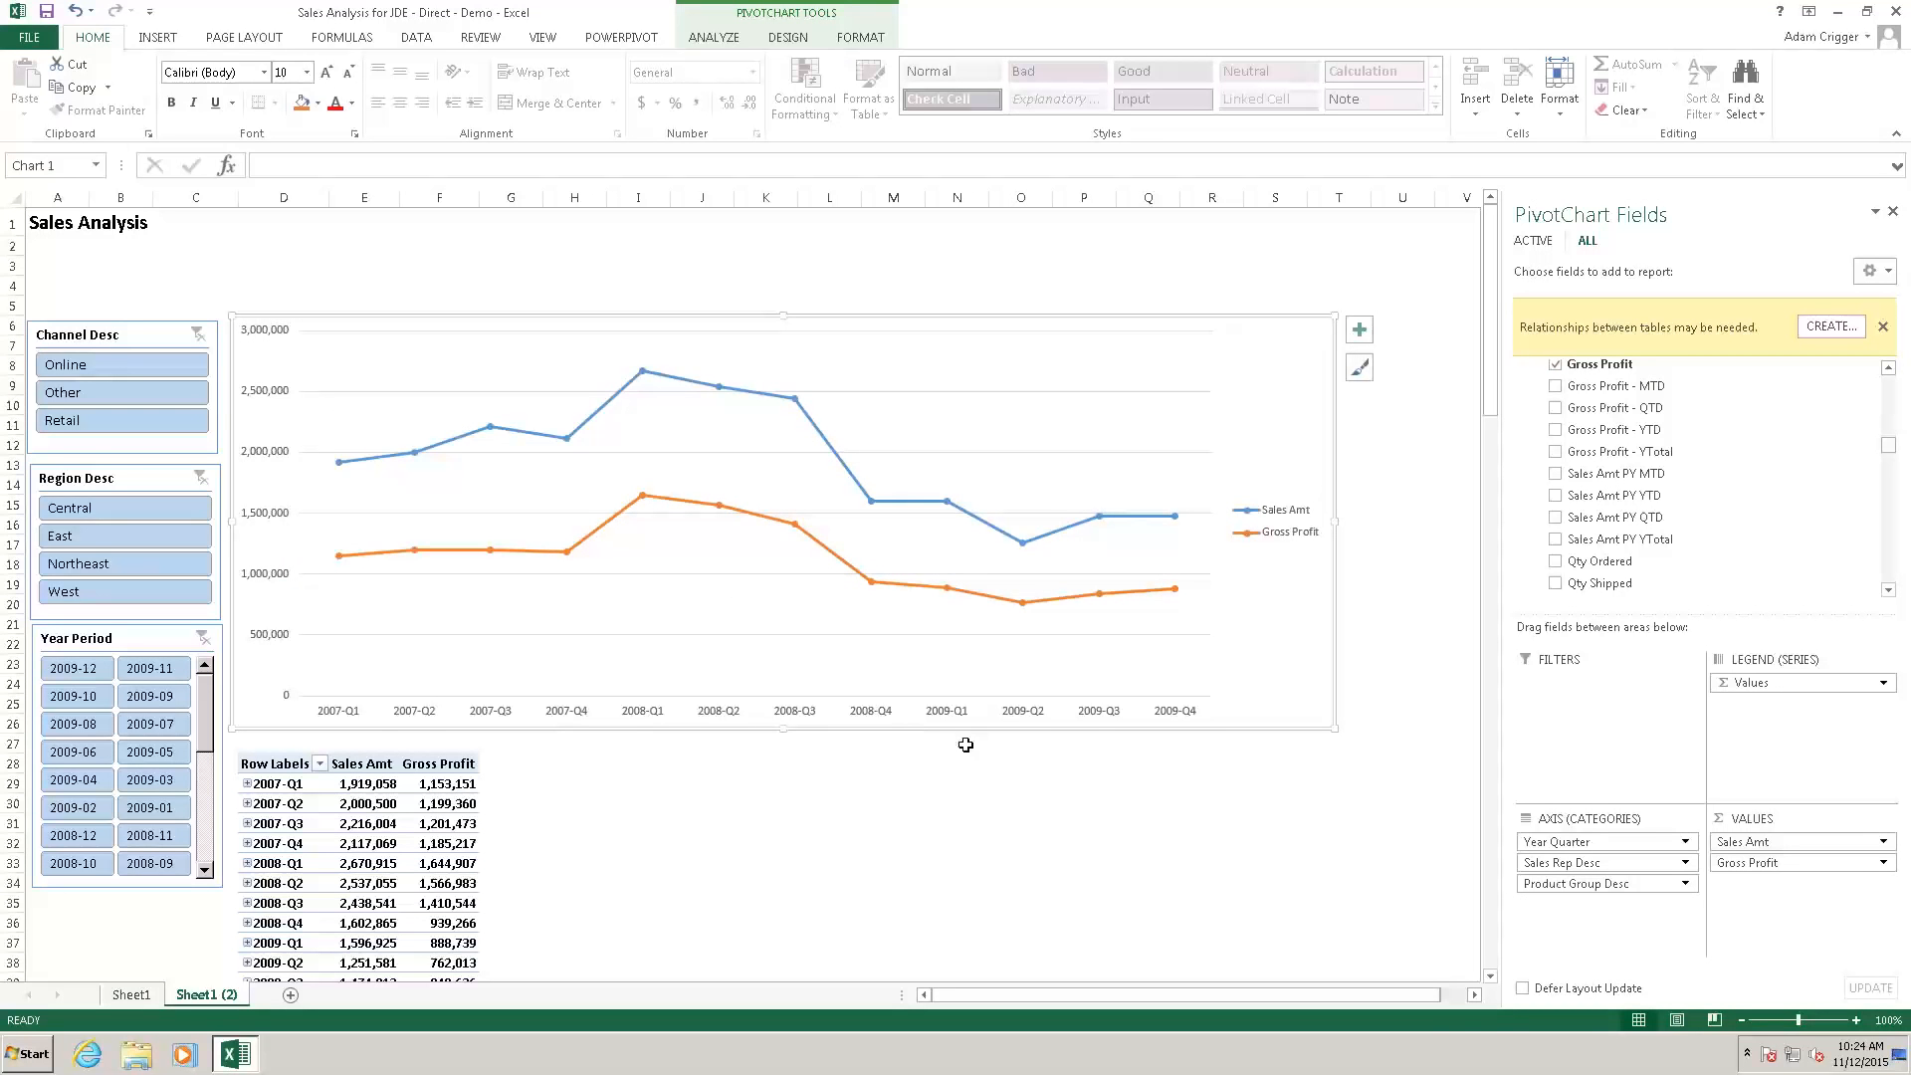
Filter the Region Desc slicer to Central, and try the Online channel before clearing the Channel Desc filter.
click(124, 508)
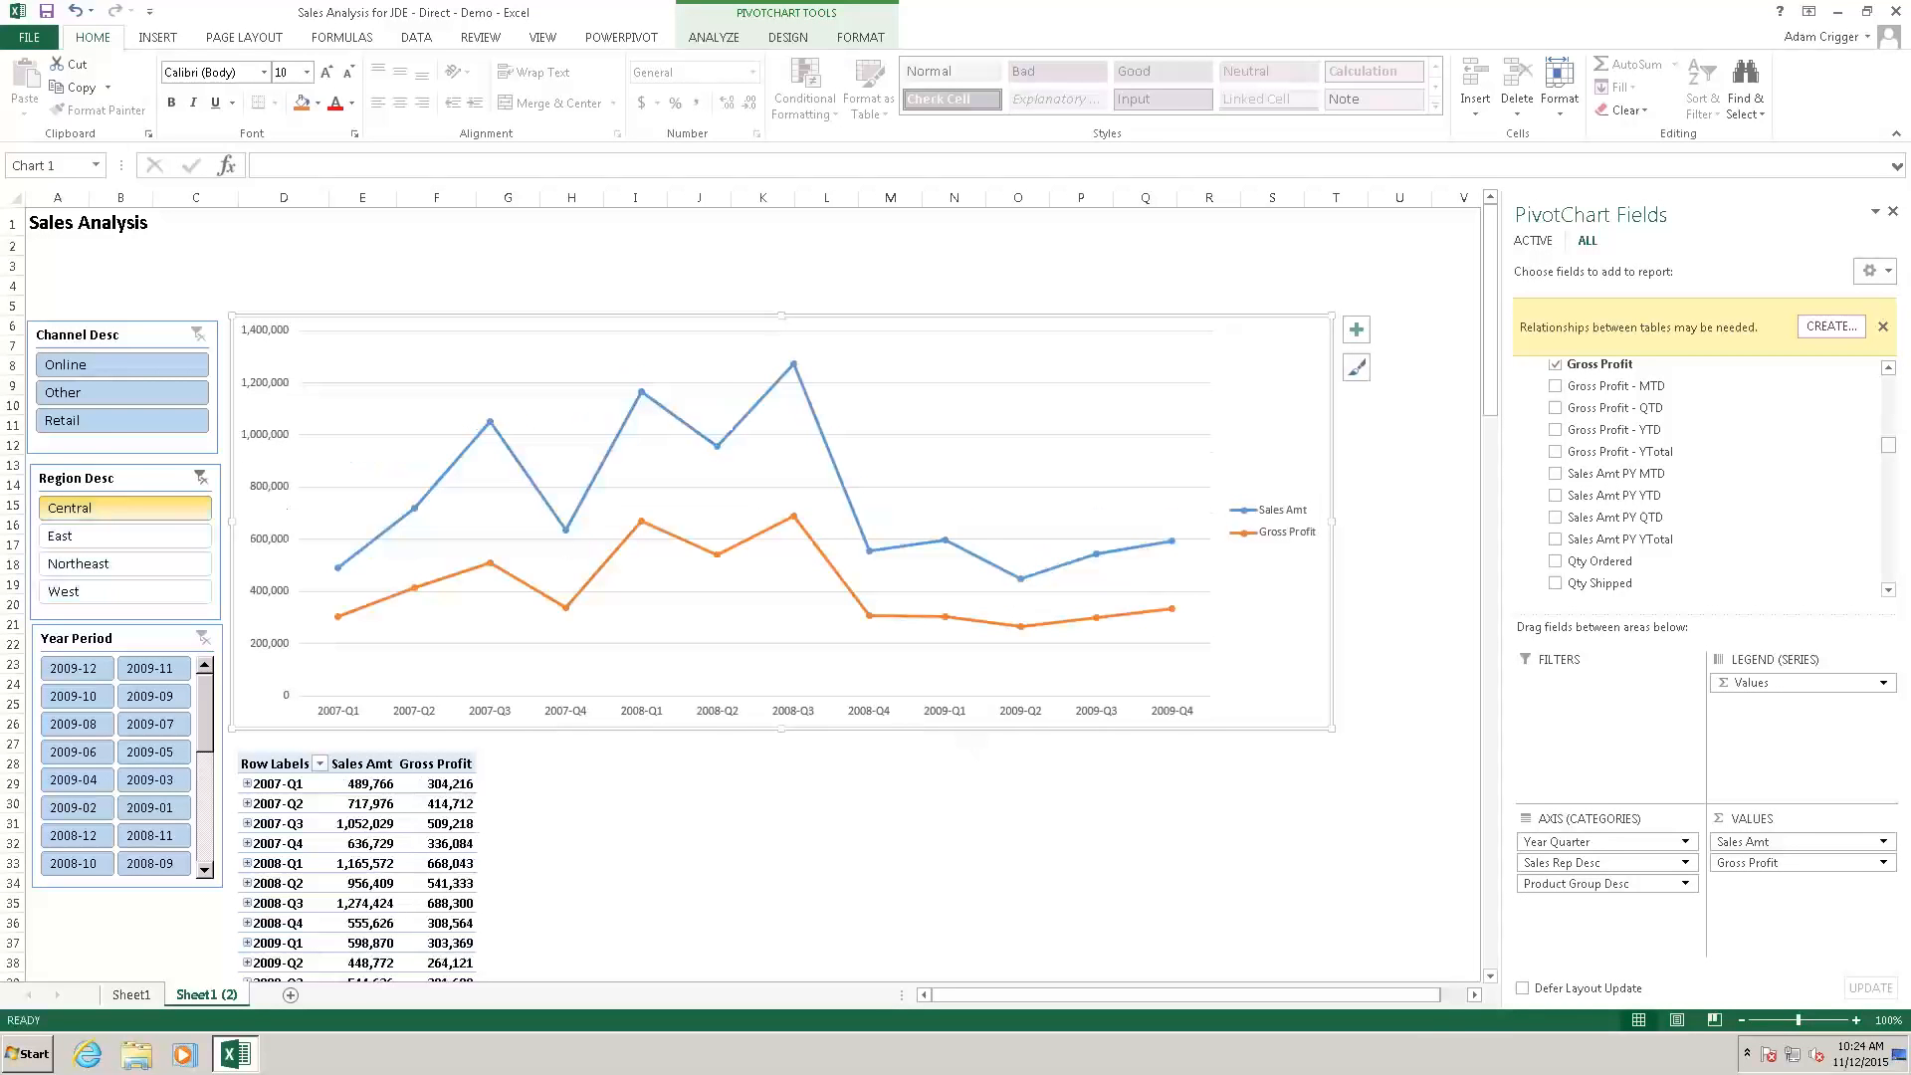
click(90, 364)
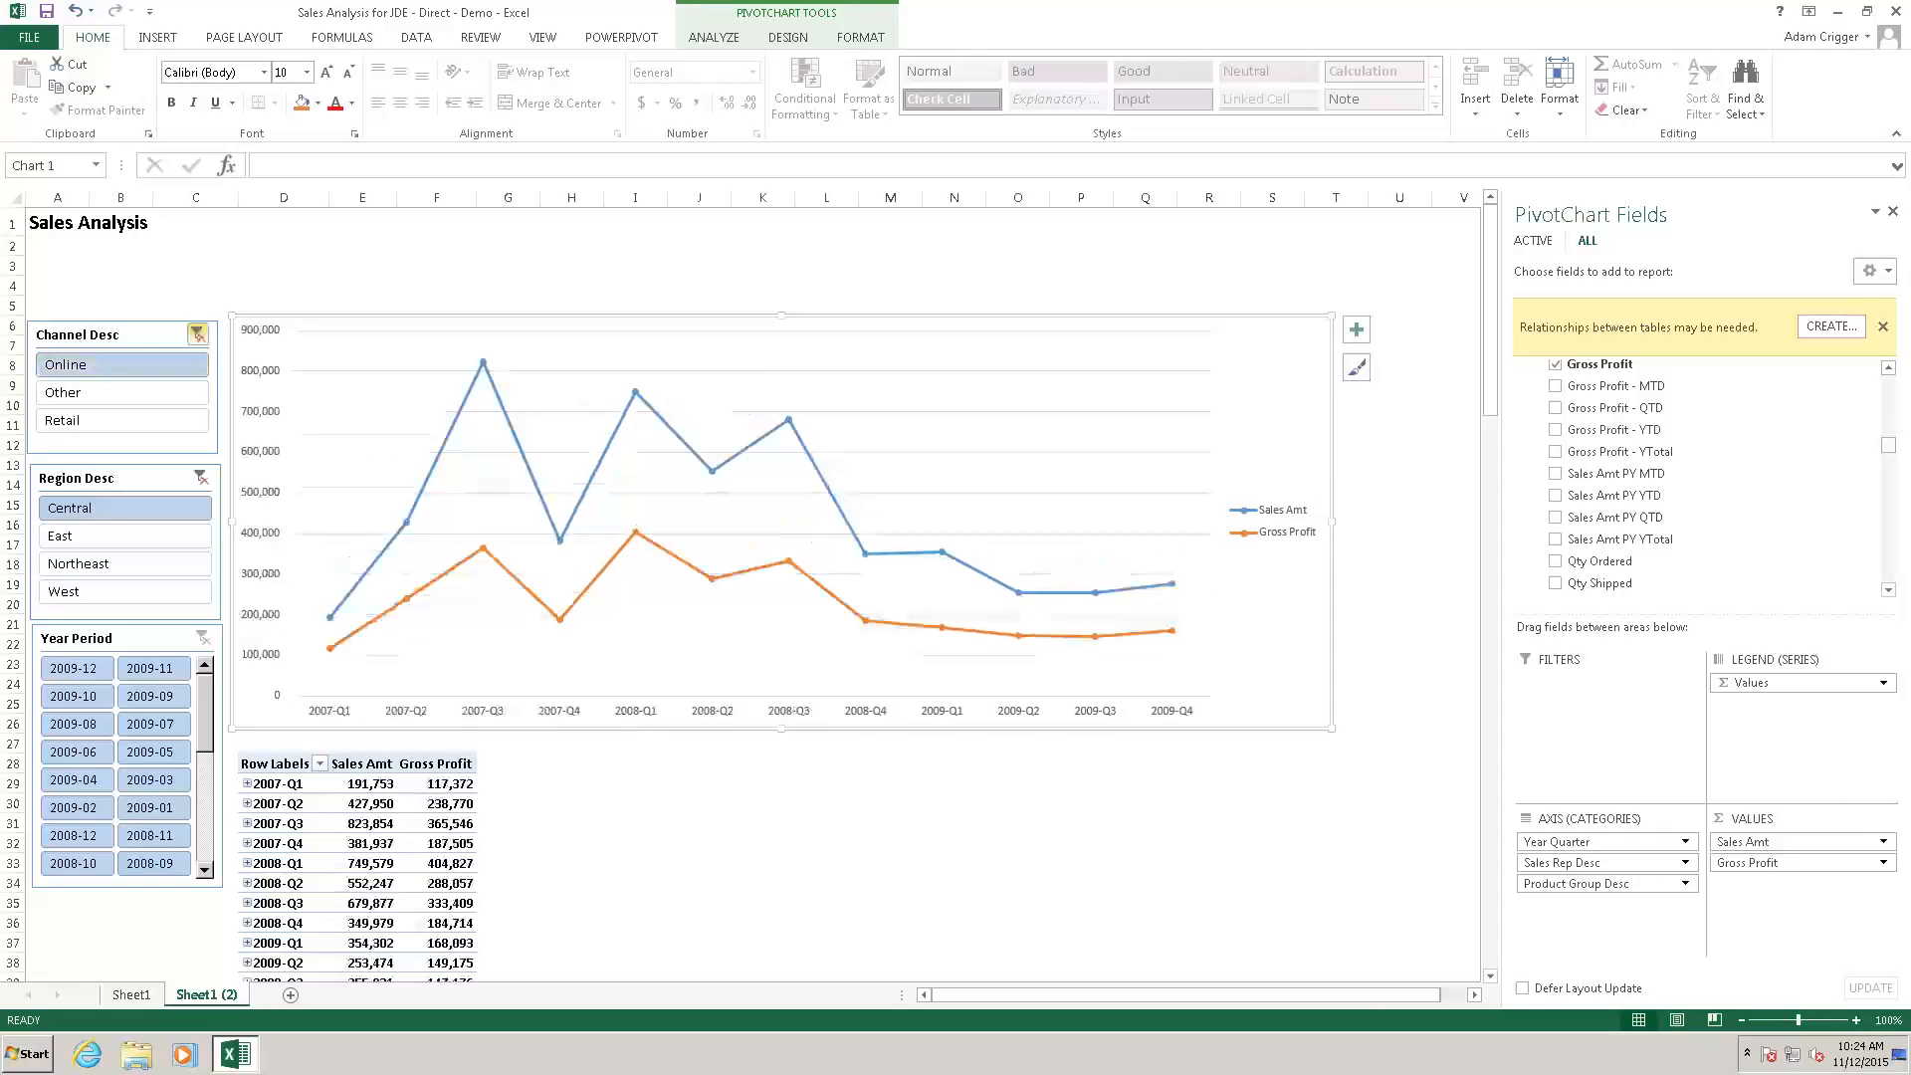
click(198, 334)
Insert a Calendar Date timeline for the PivotTable, place it below the chart and widen it to about column S.
click(288, 784)
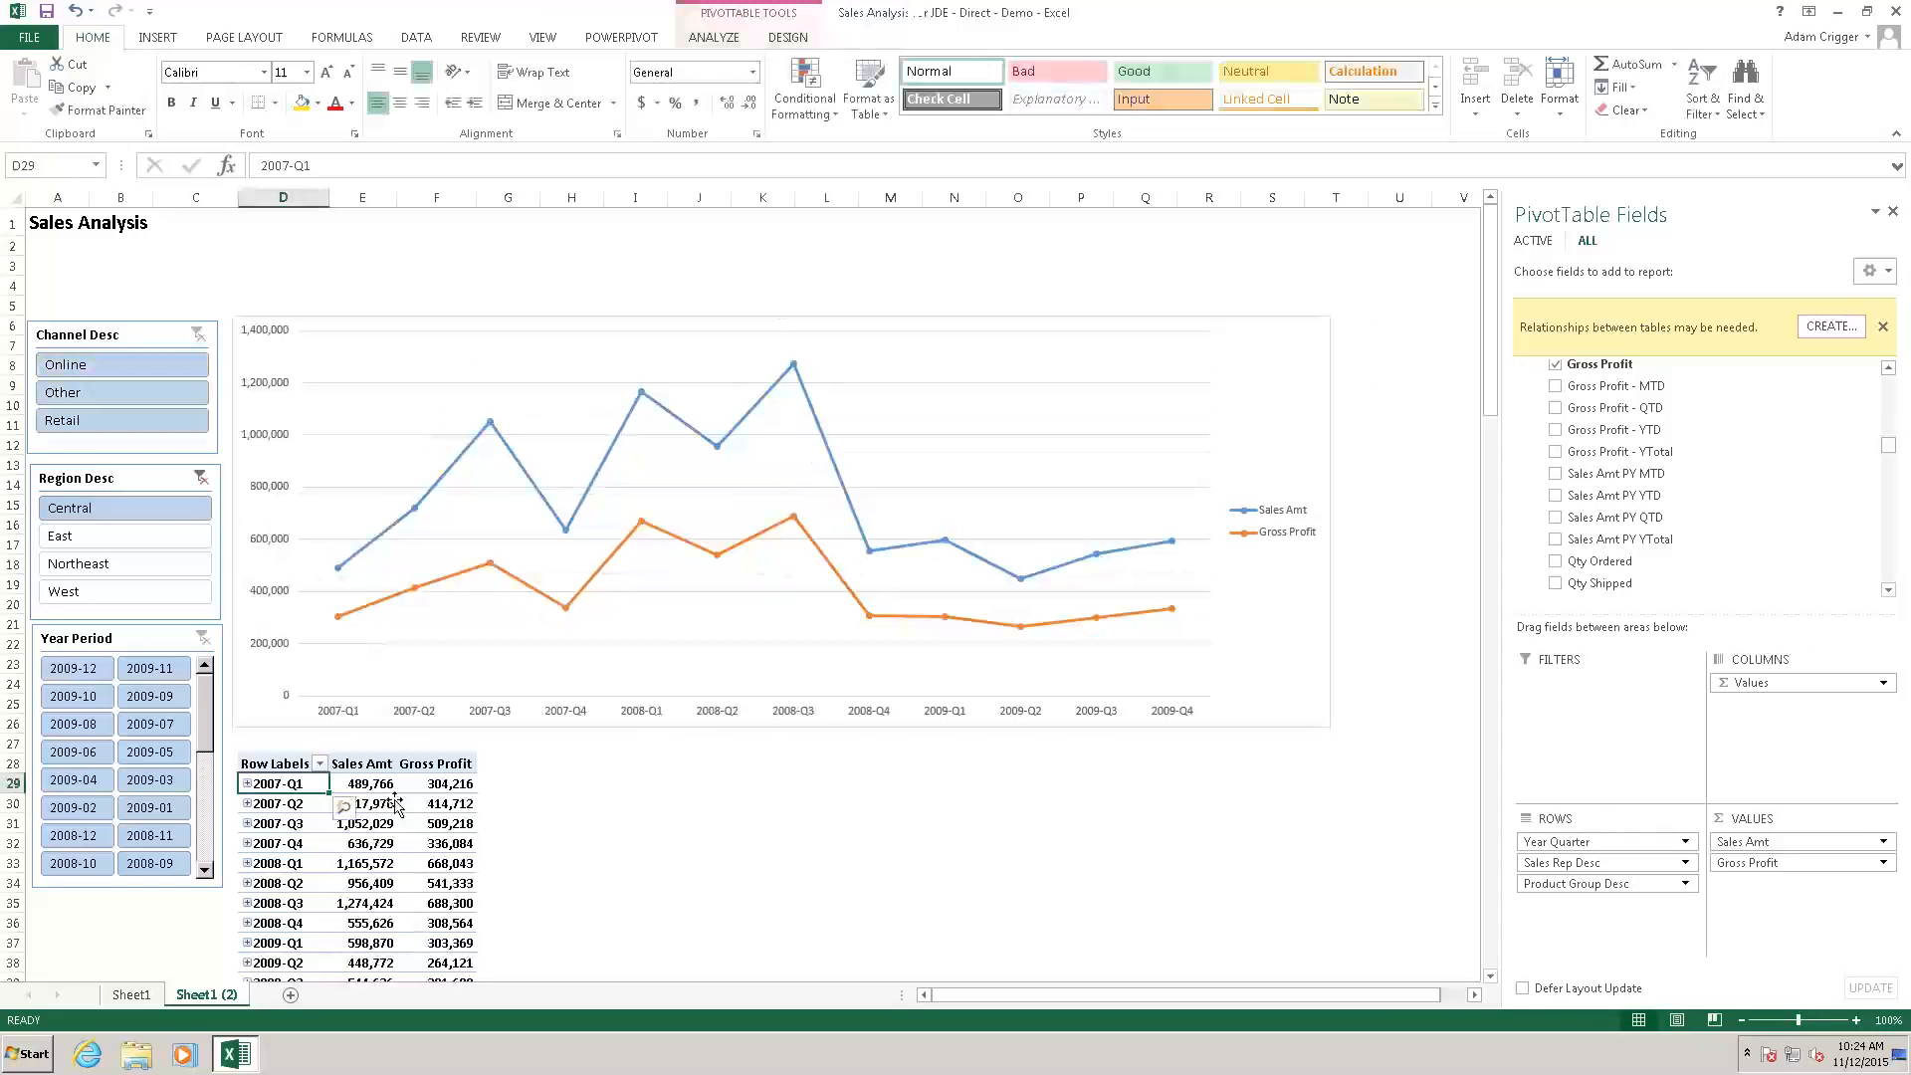
mouse_move(395, 806)
click(160, 38)
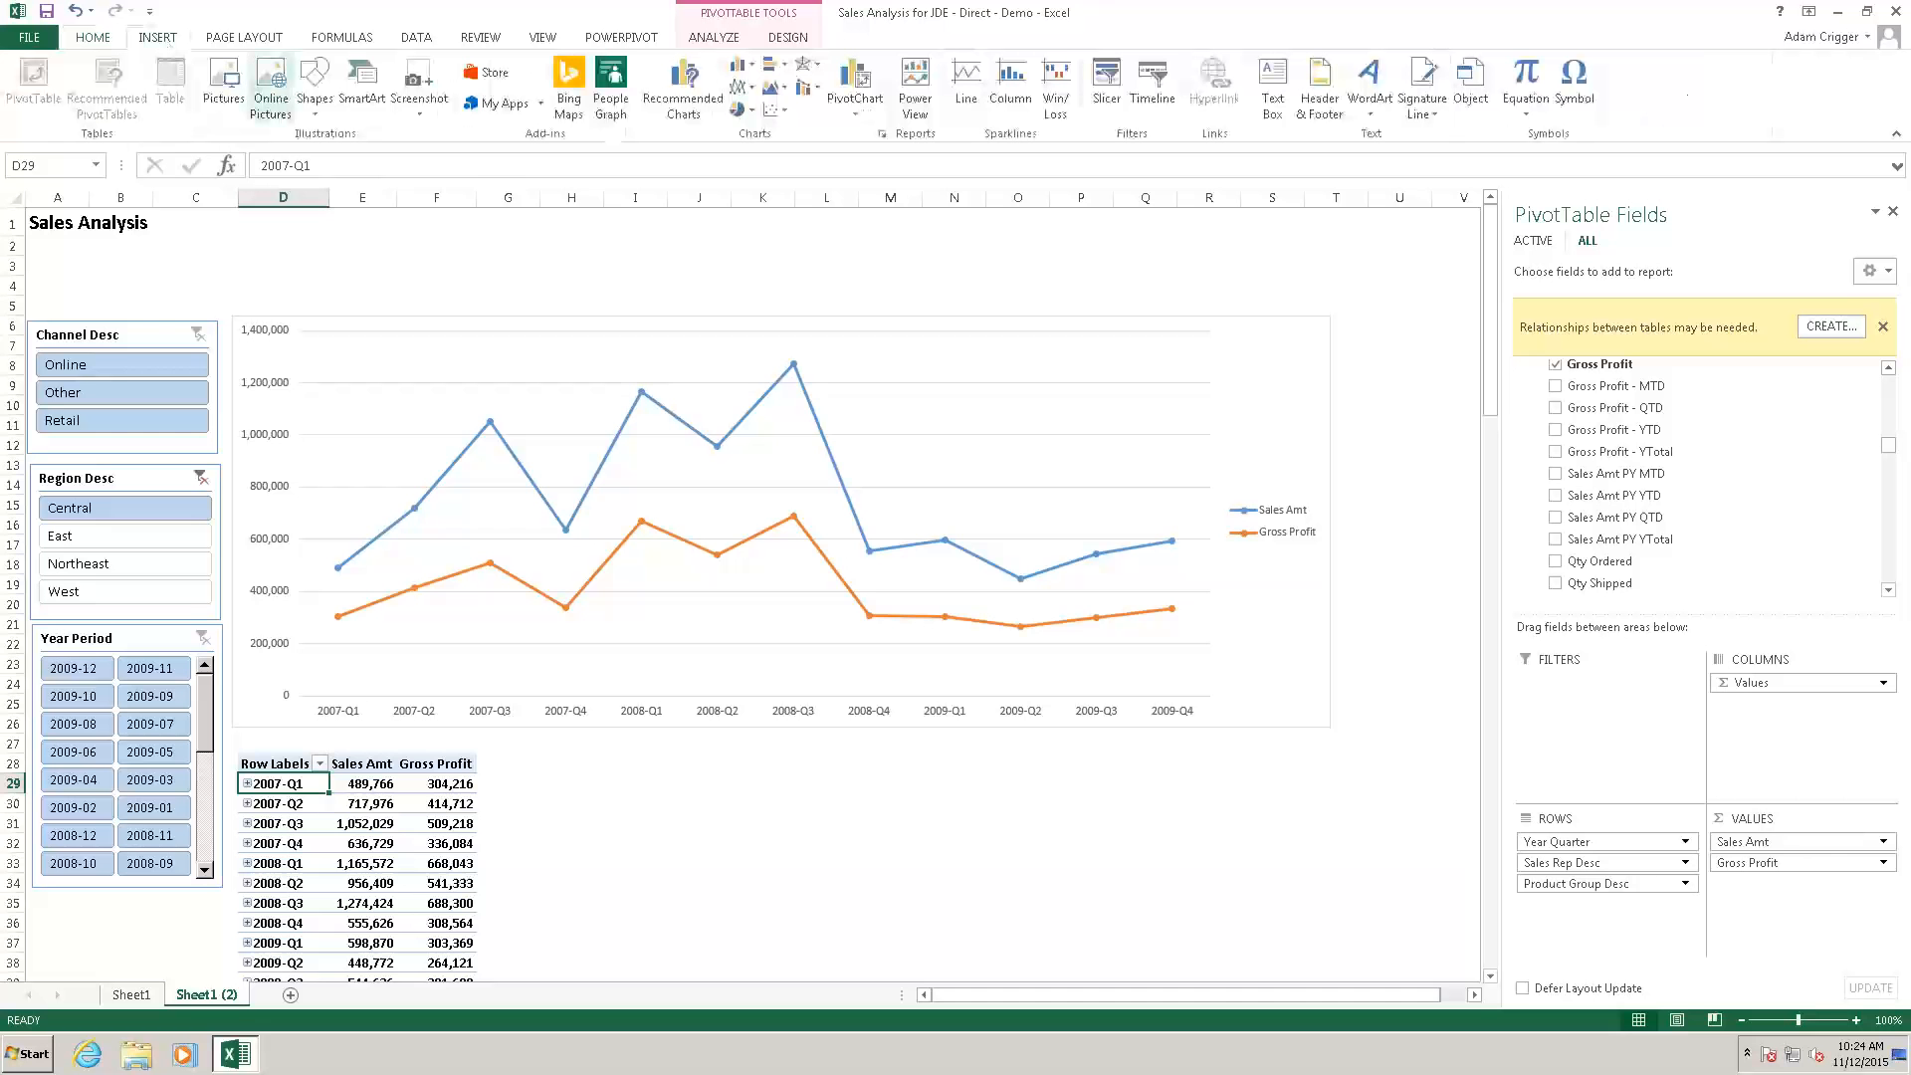
click(1152, 87)
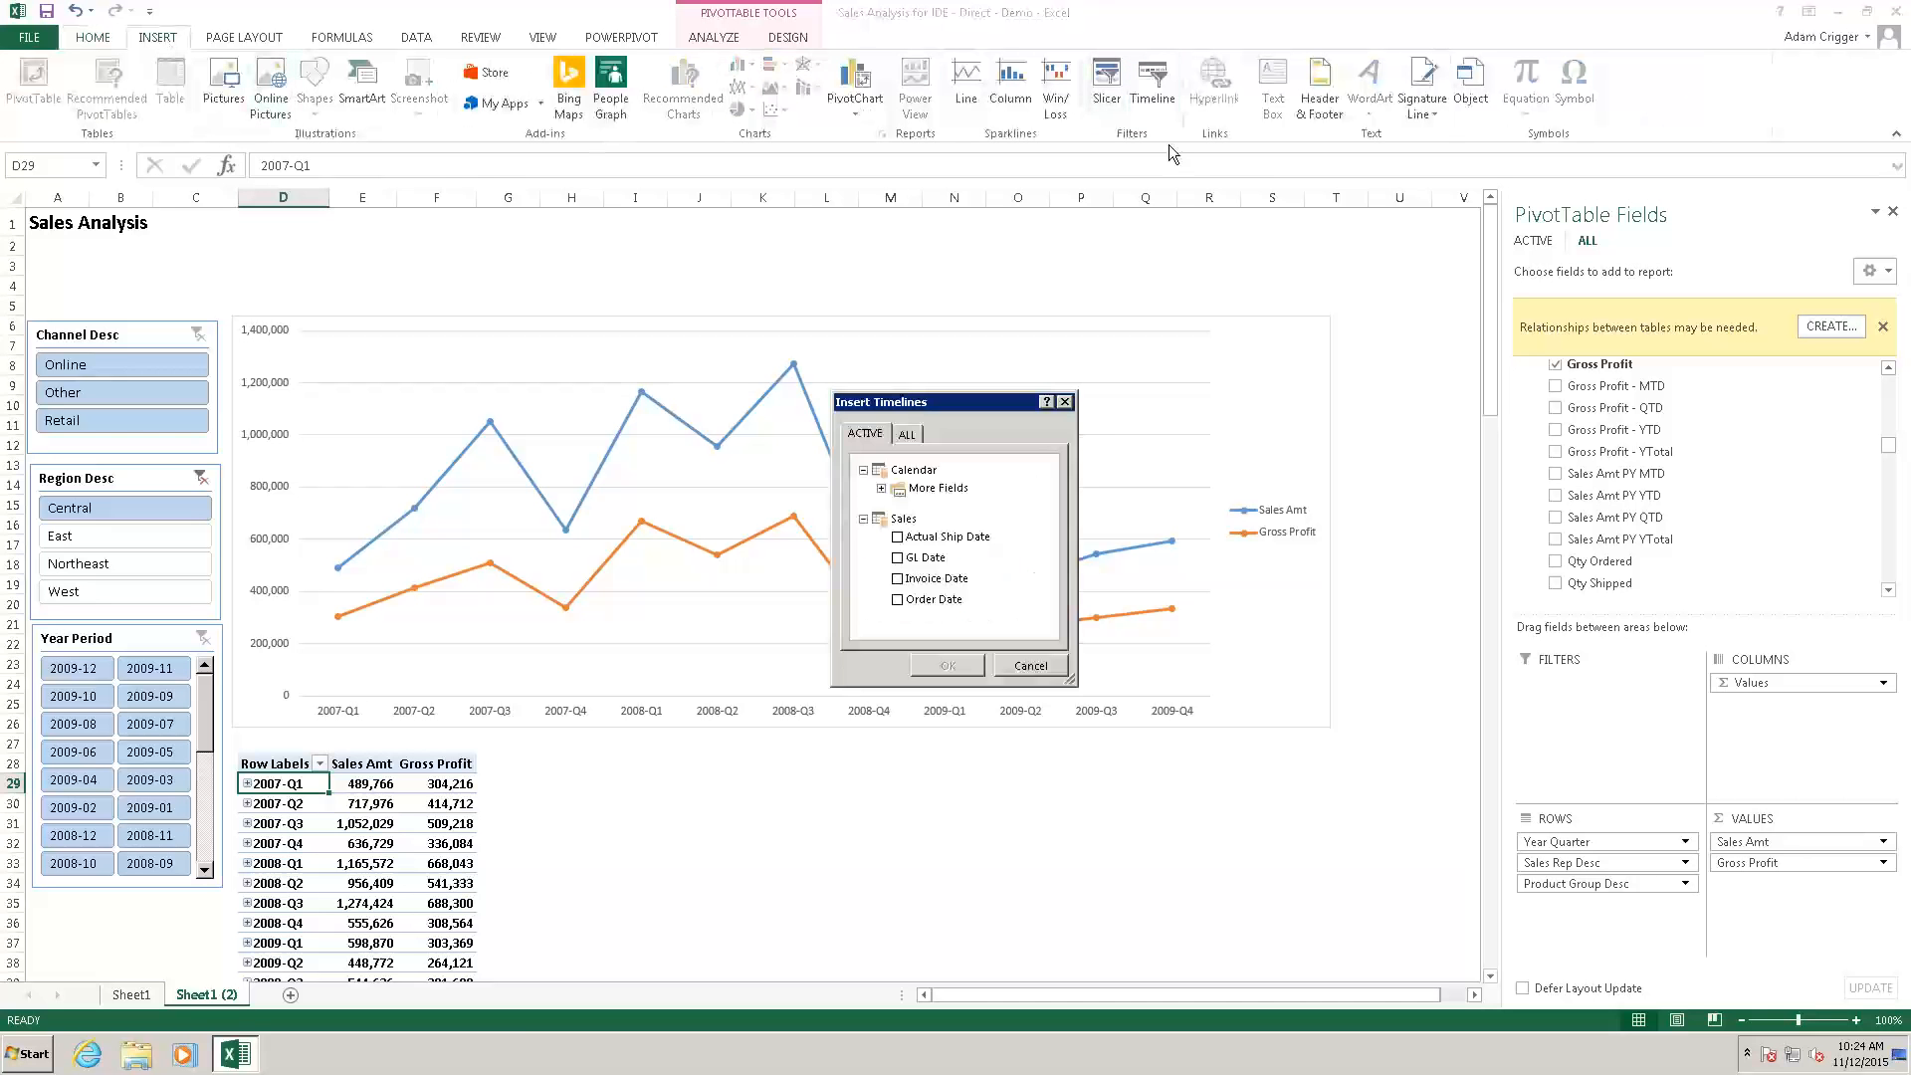
click(926, 489)
click(880, 489)
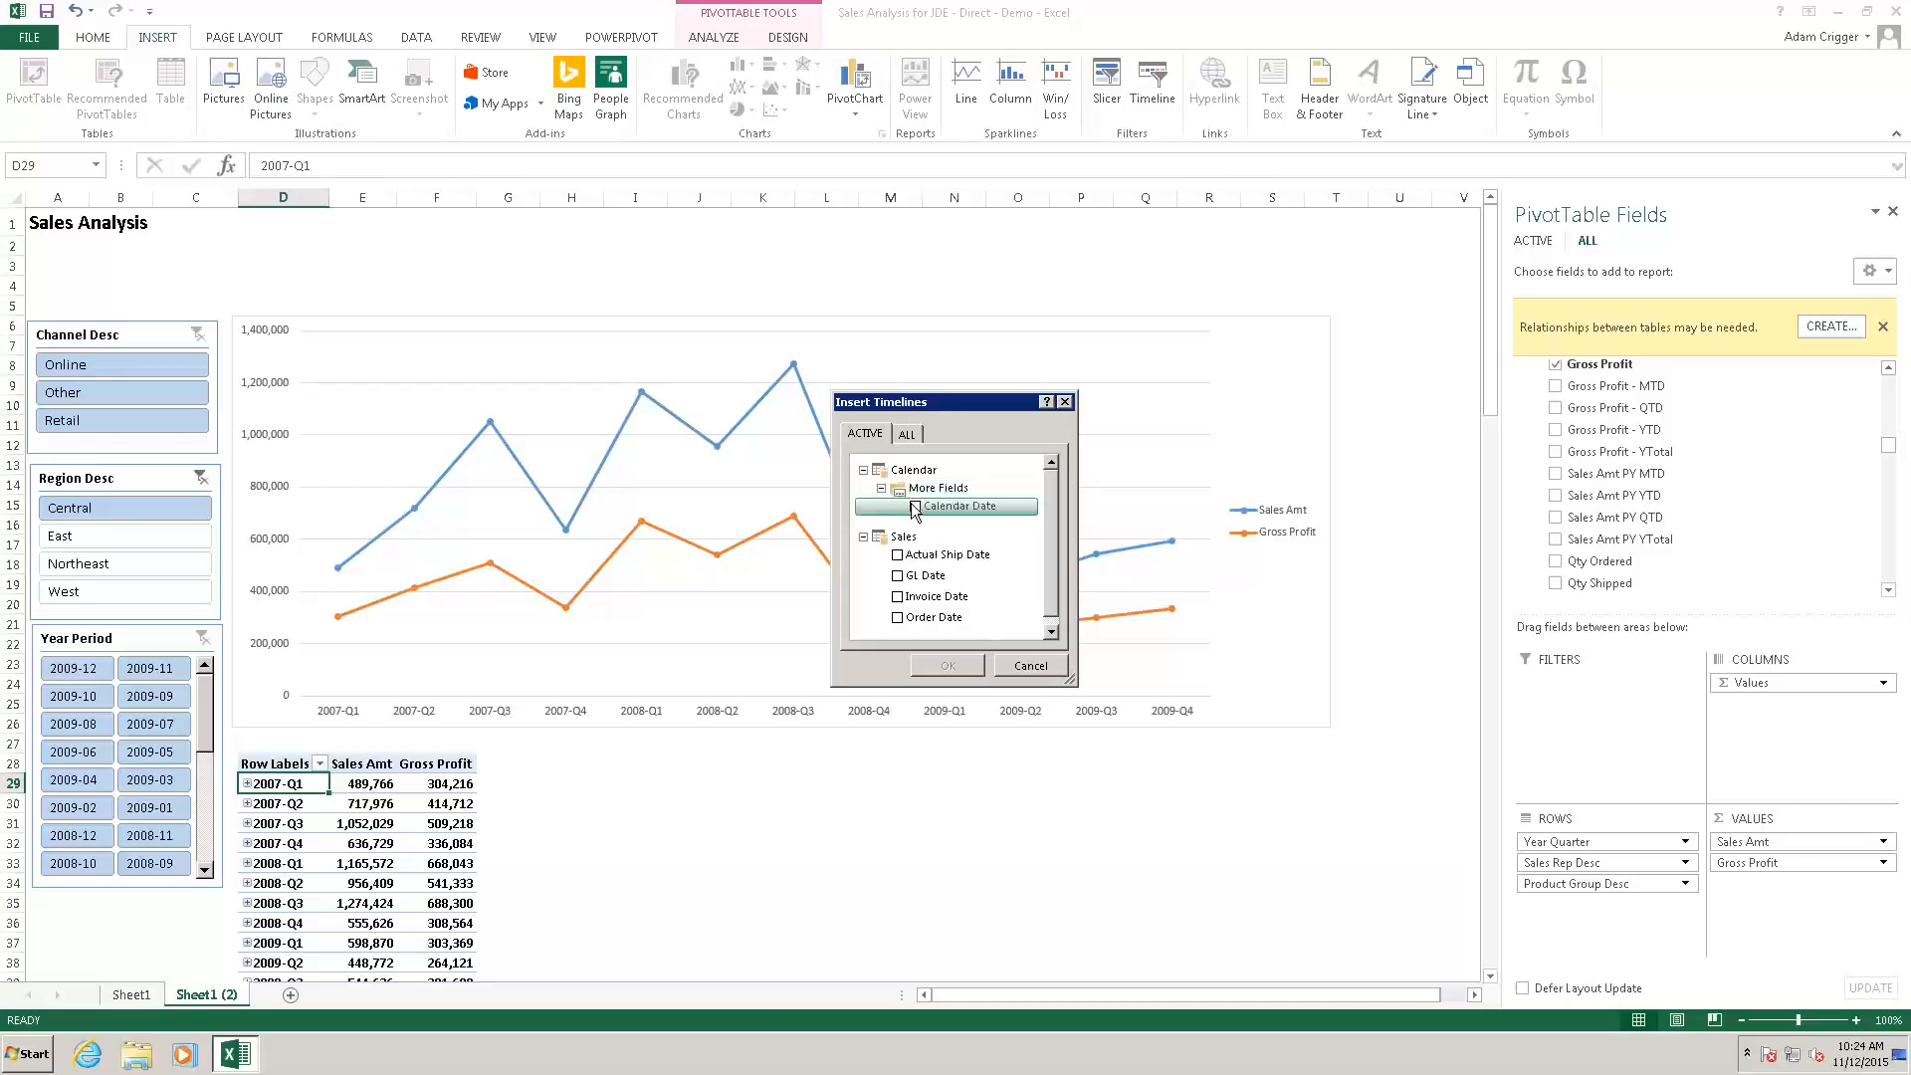
click(916, 505)
click(947, 665)
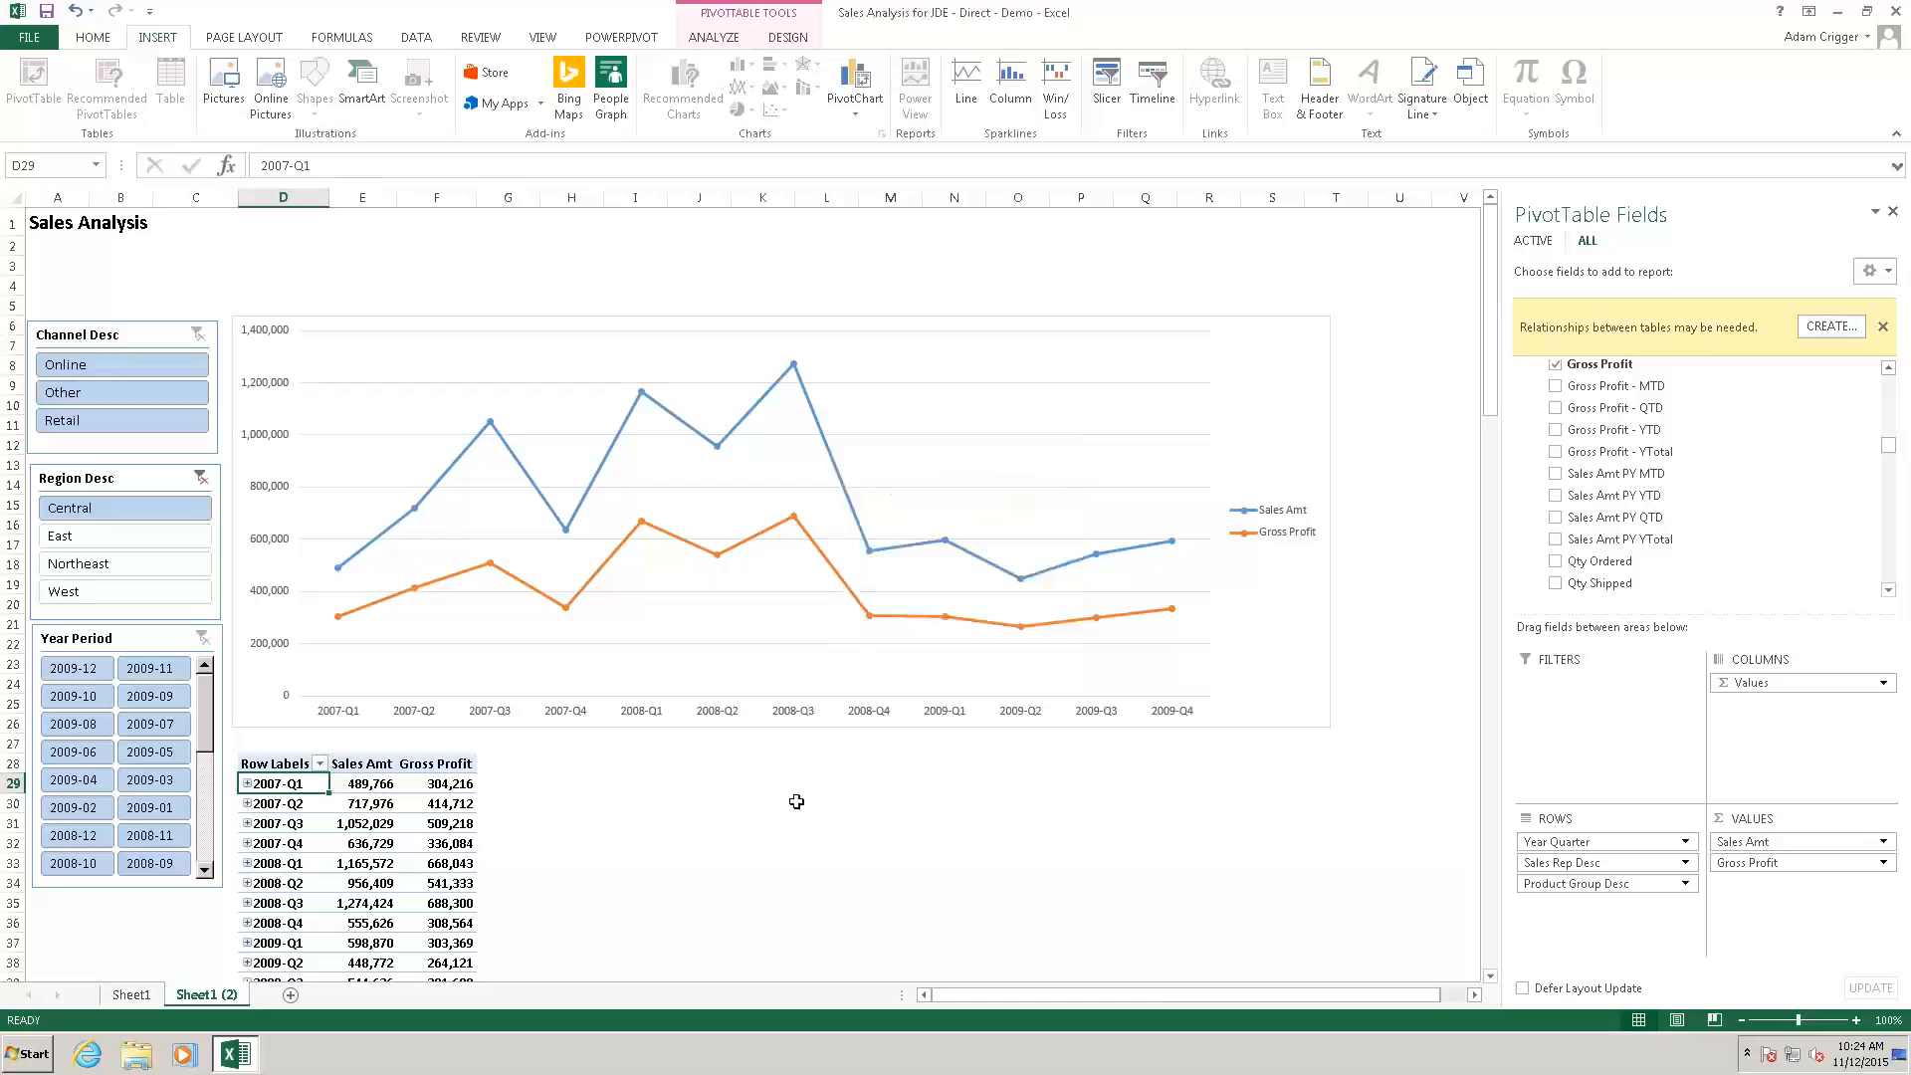
drag(930, 672, 1048, 753)
drag(1216, 814, 1321, 812)
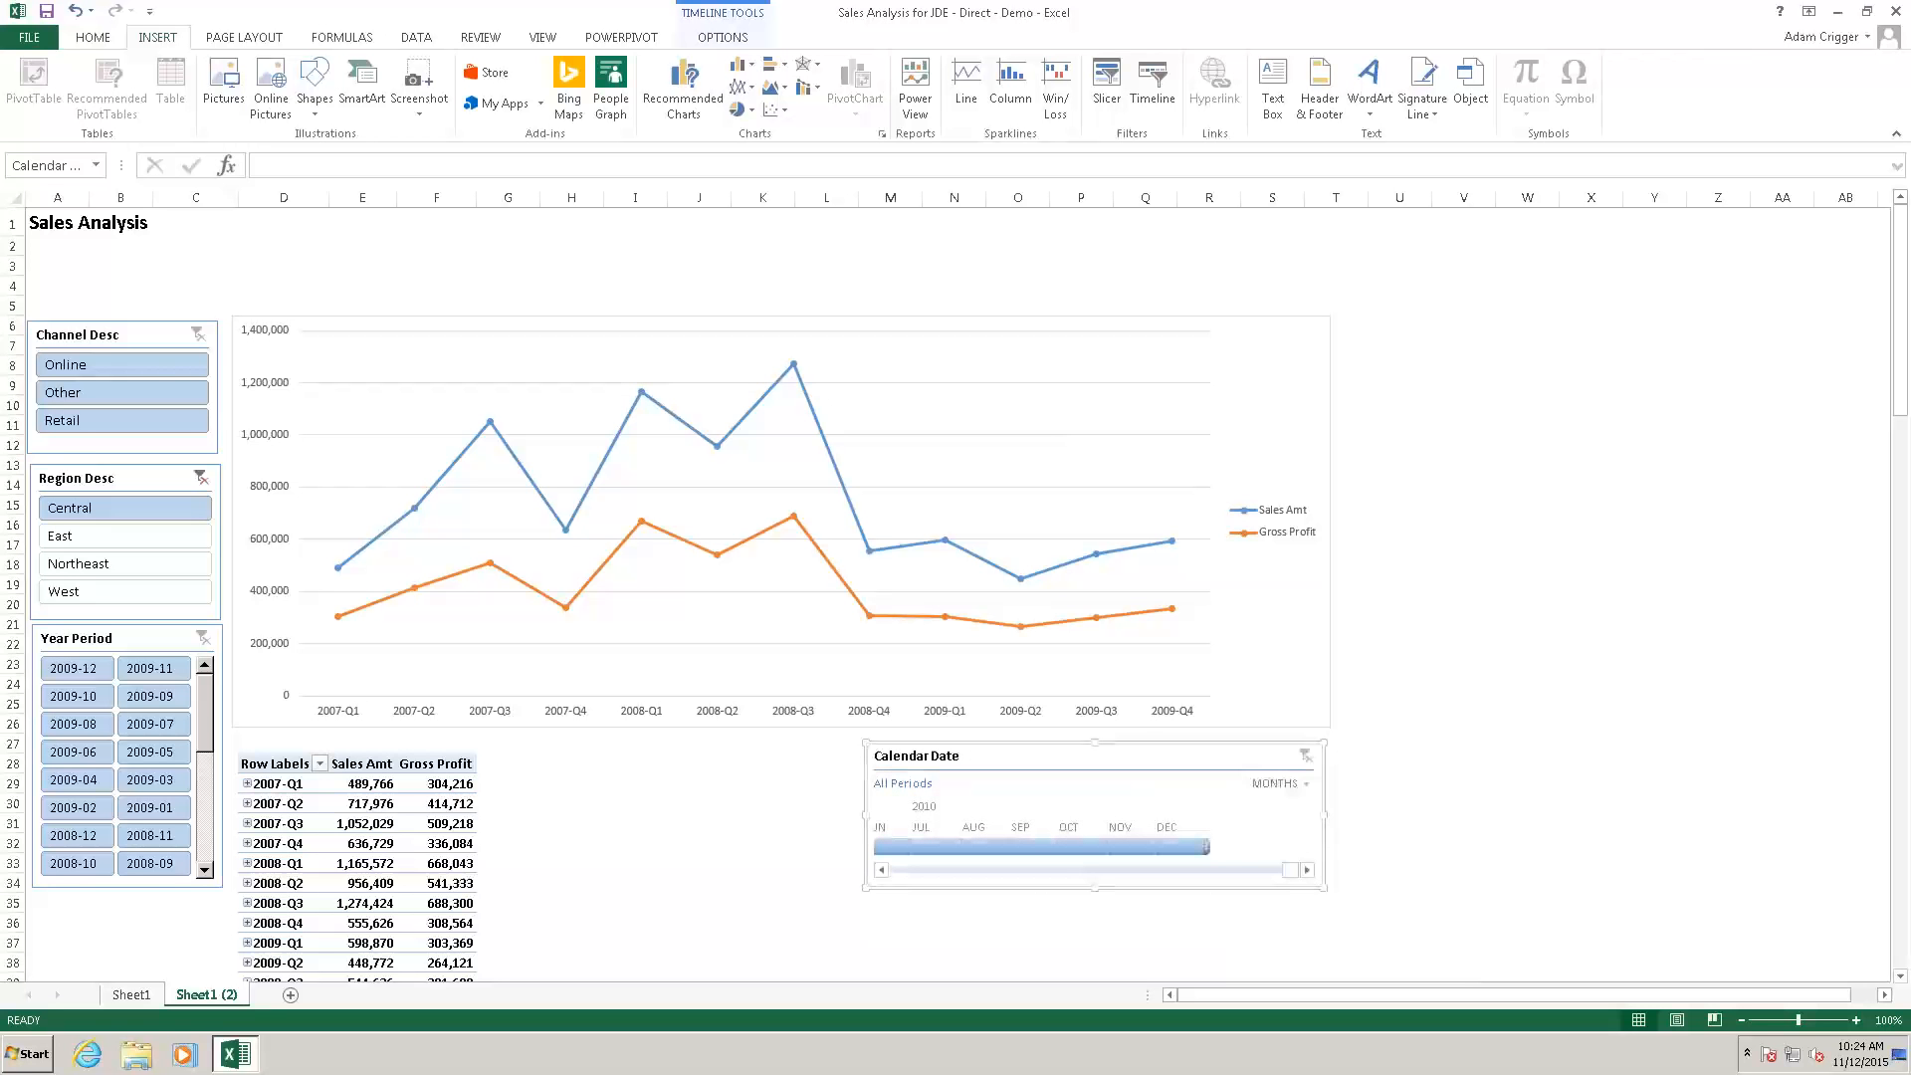
Set the Calendar Date timeline to years and select 2008 through 2009.
click(1288, 784)
click(1296, 808)
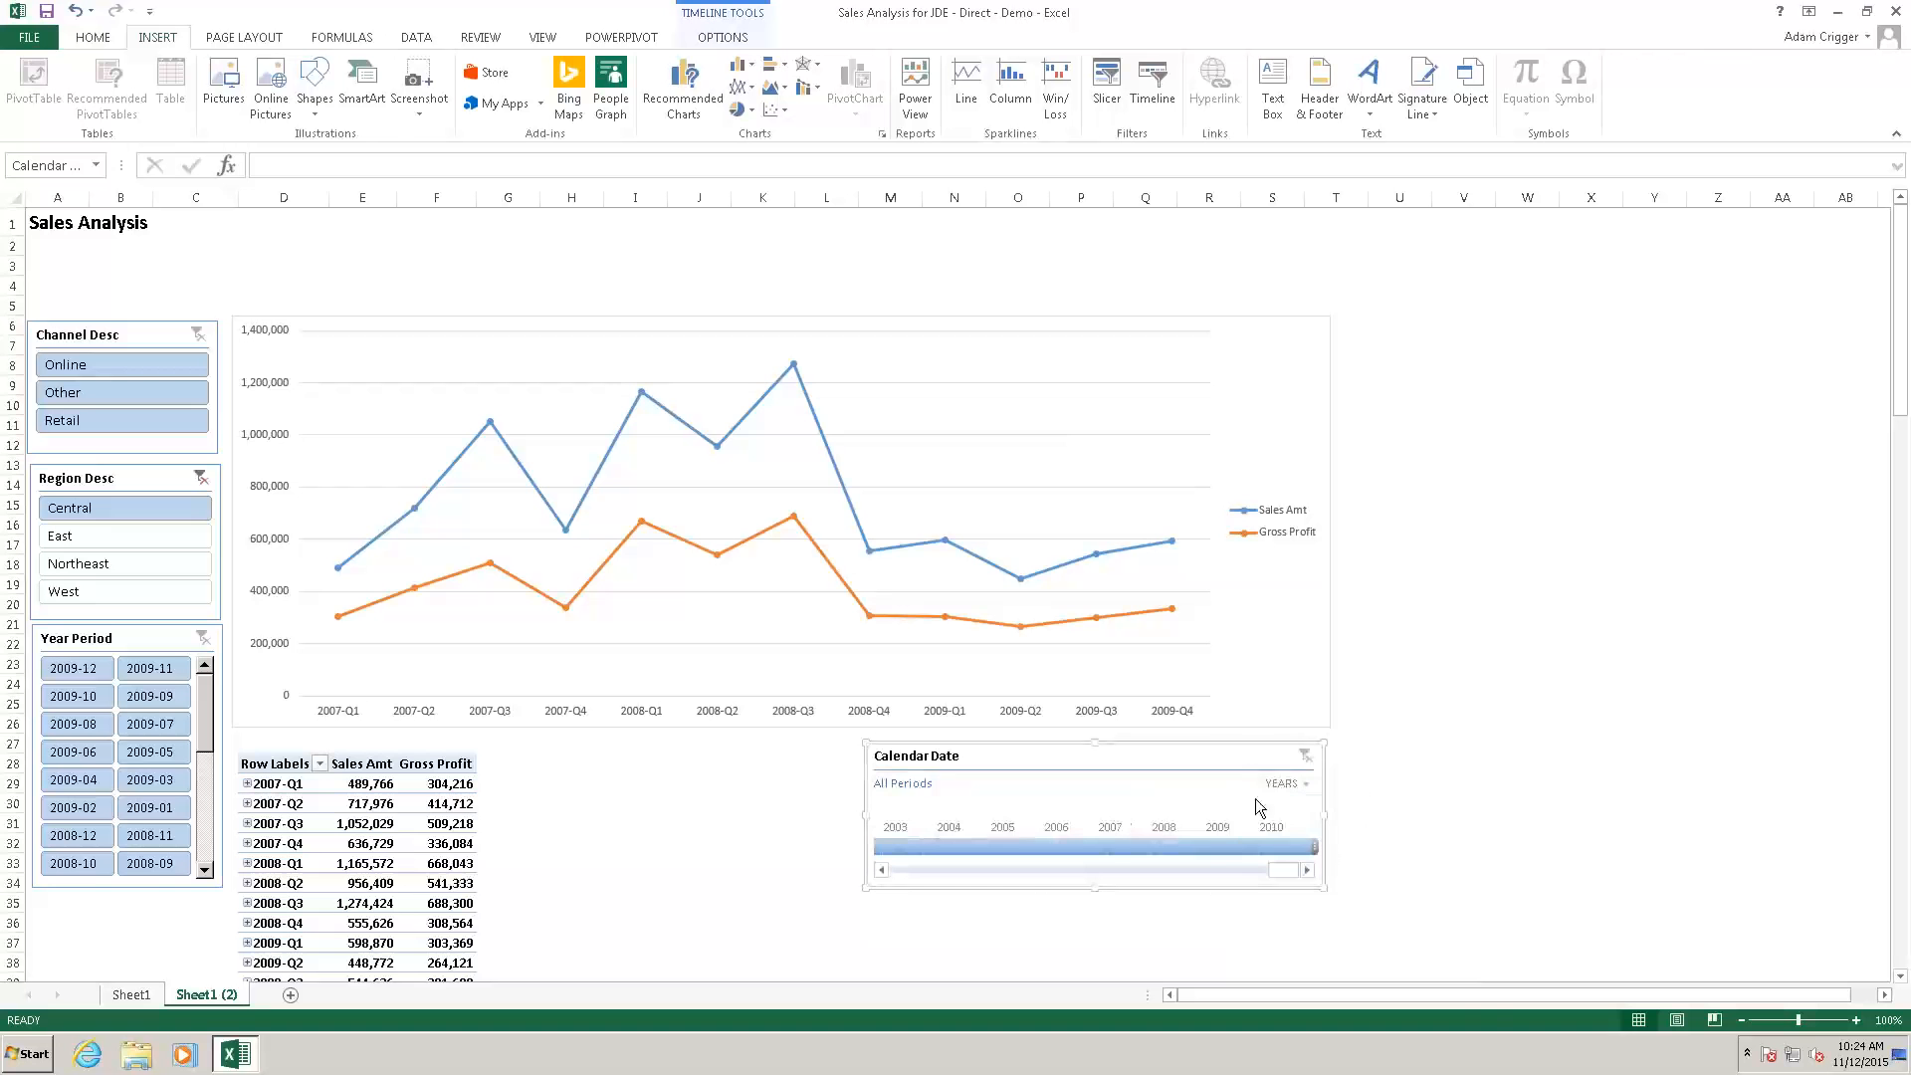
drag(1178, 839, 1220, 839)
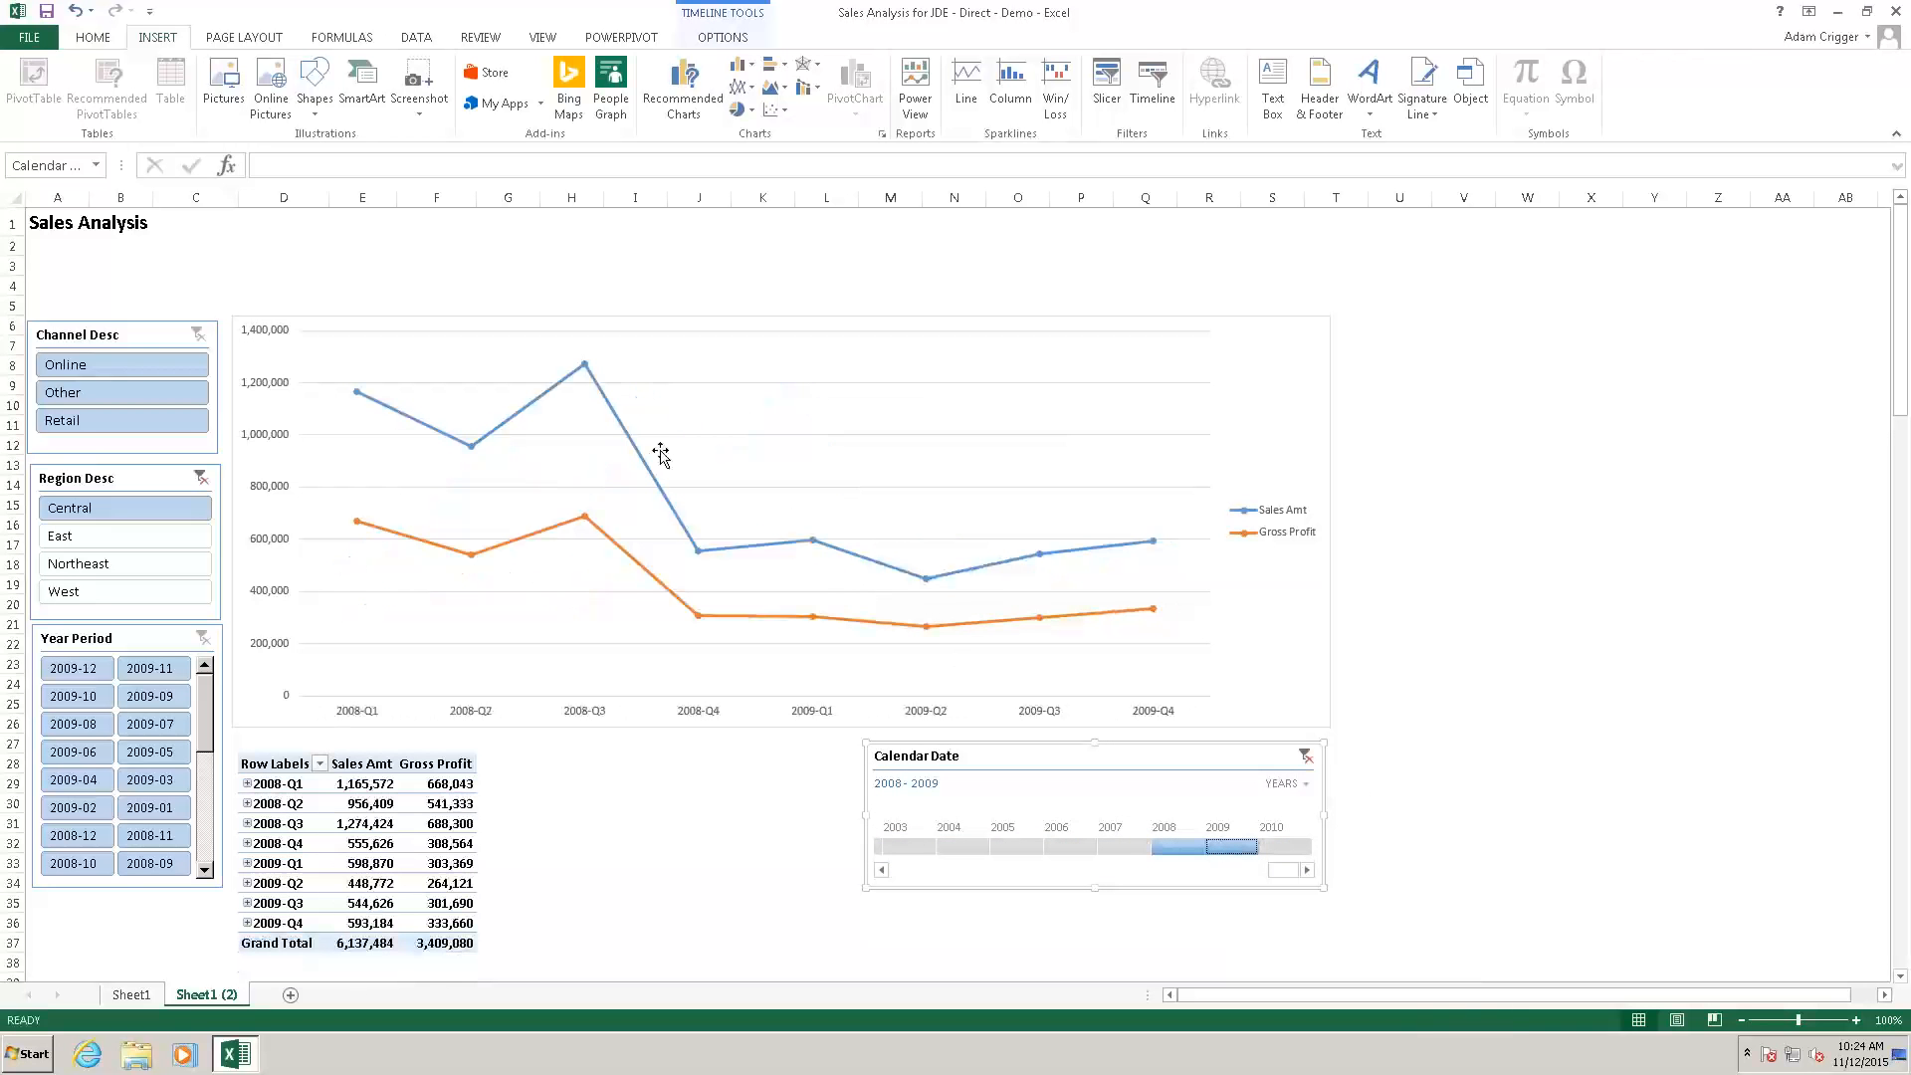
Switch the Calendar Date timeline to quarters and filter it to Q1 2008 through Q1 2009.
click(1282, 782)
click(1304, 832)
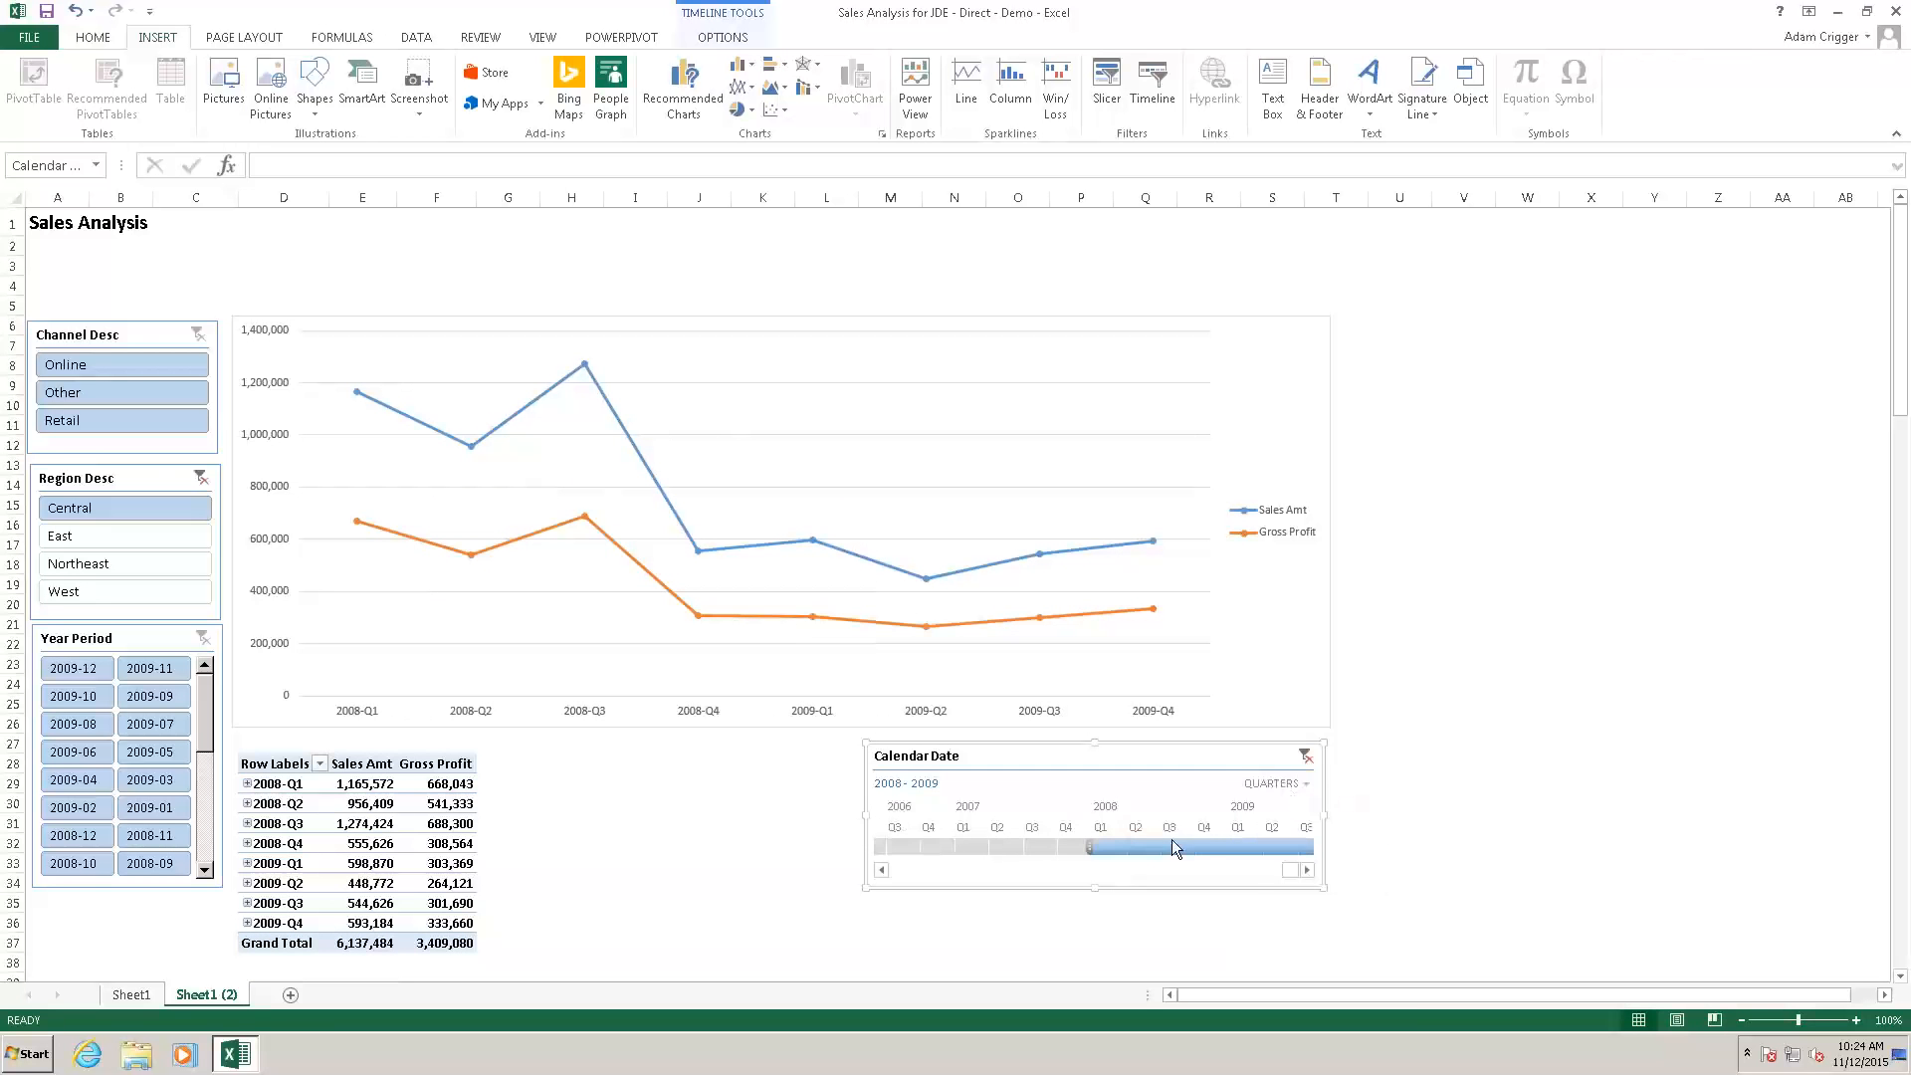
drag(1120, 850, 1210, 854)
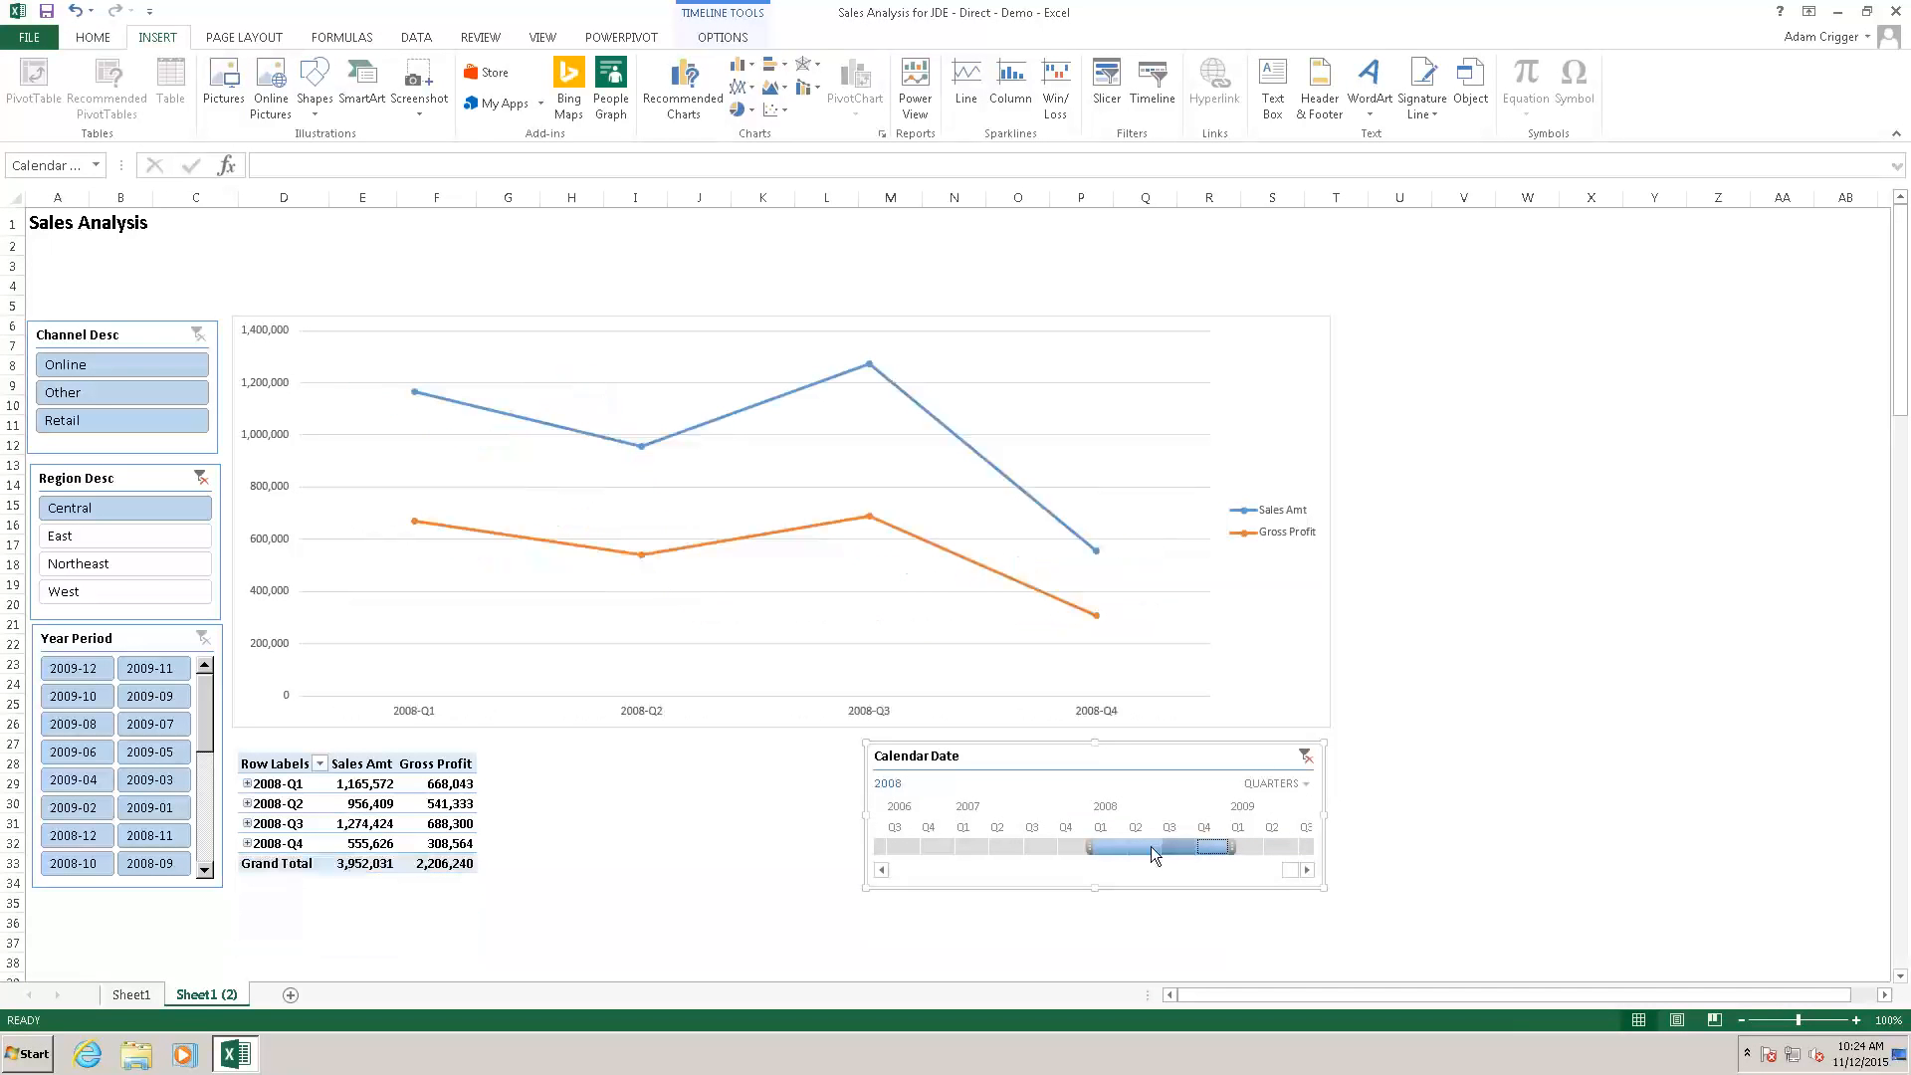
drag(1137, 844, 1244, 846)
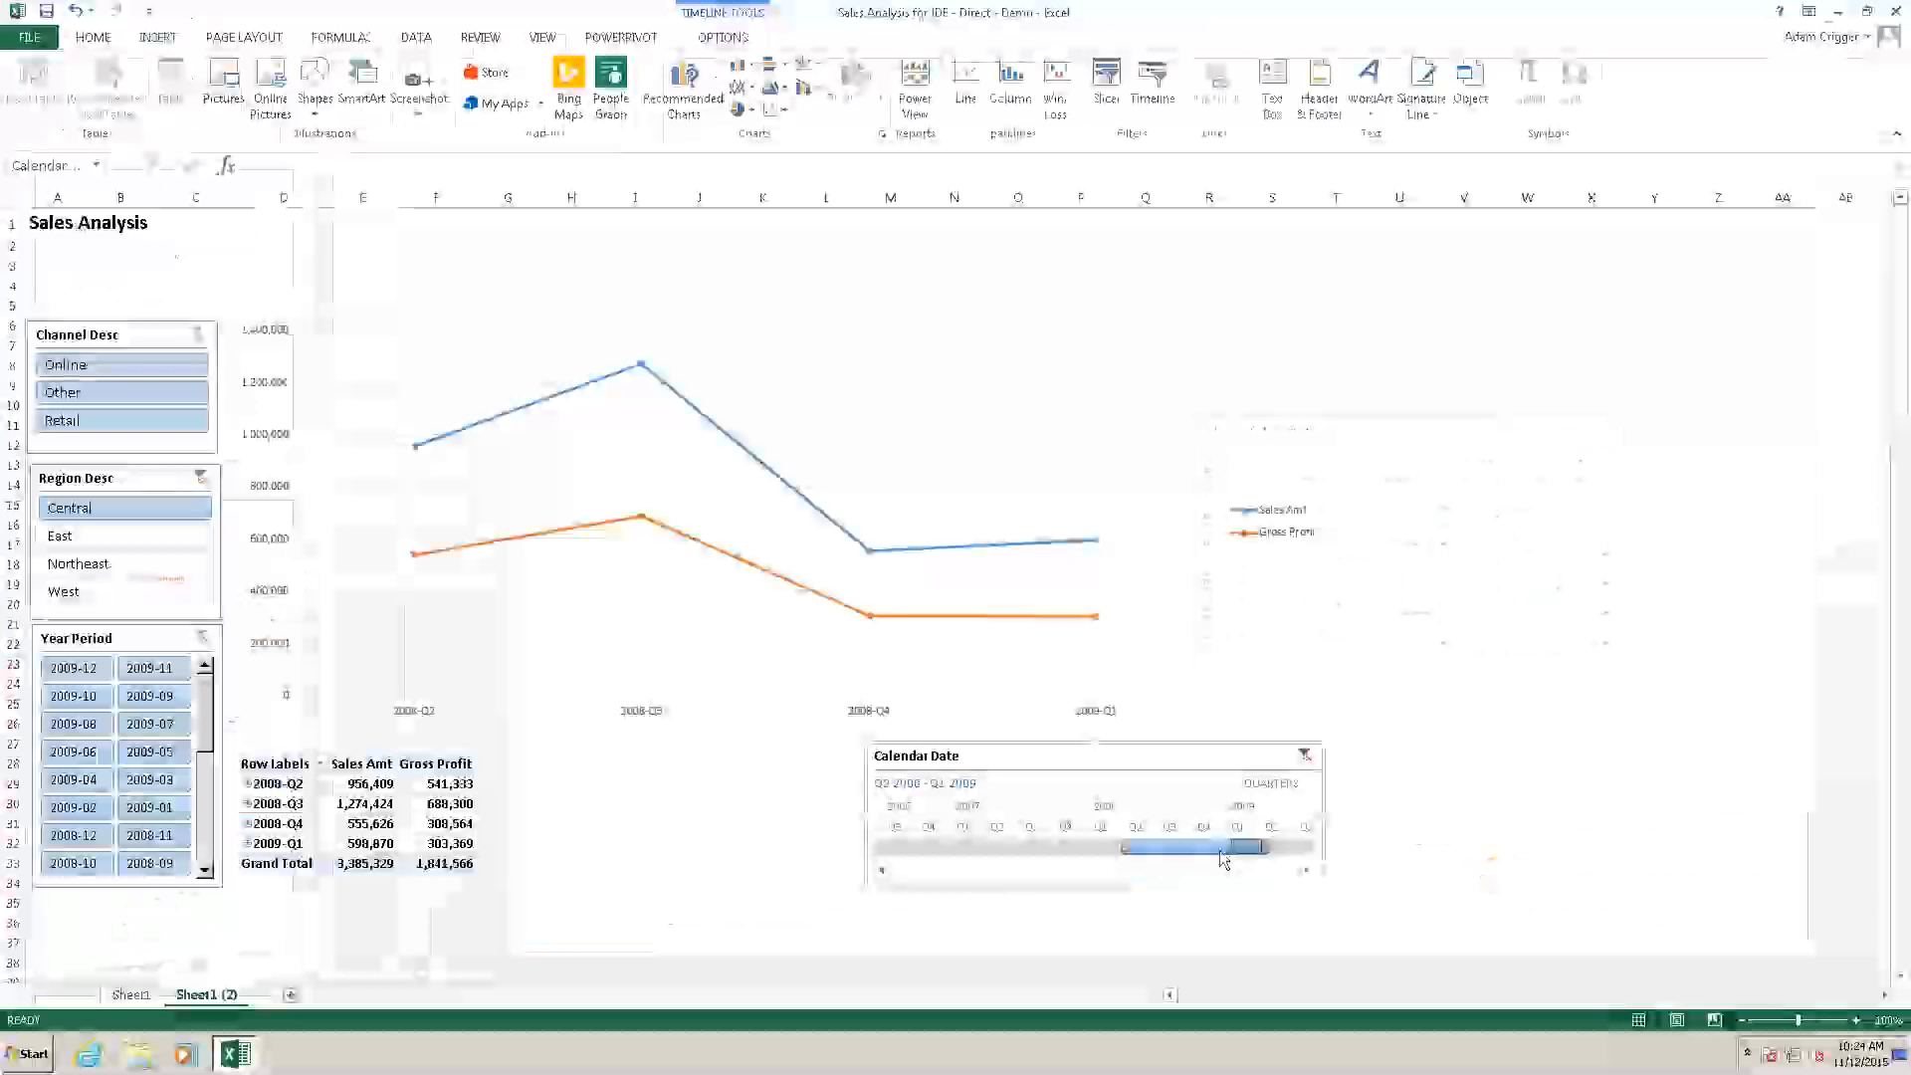
drag(1244, 854, 1278, 848)
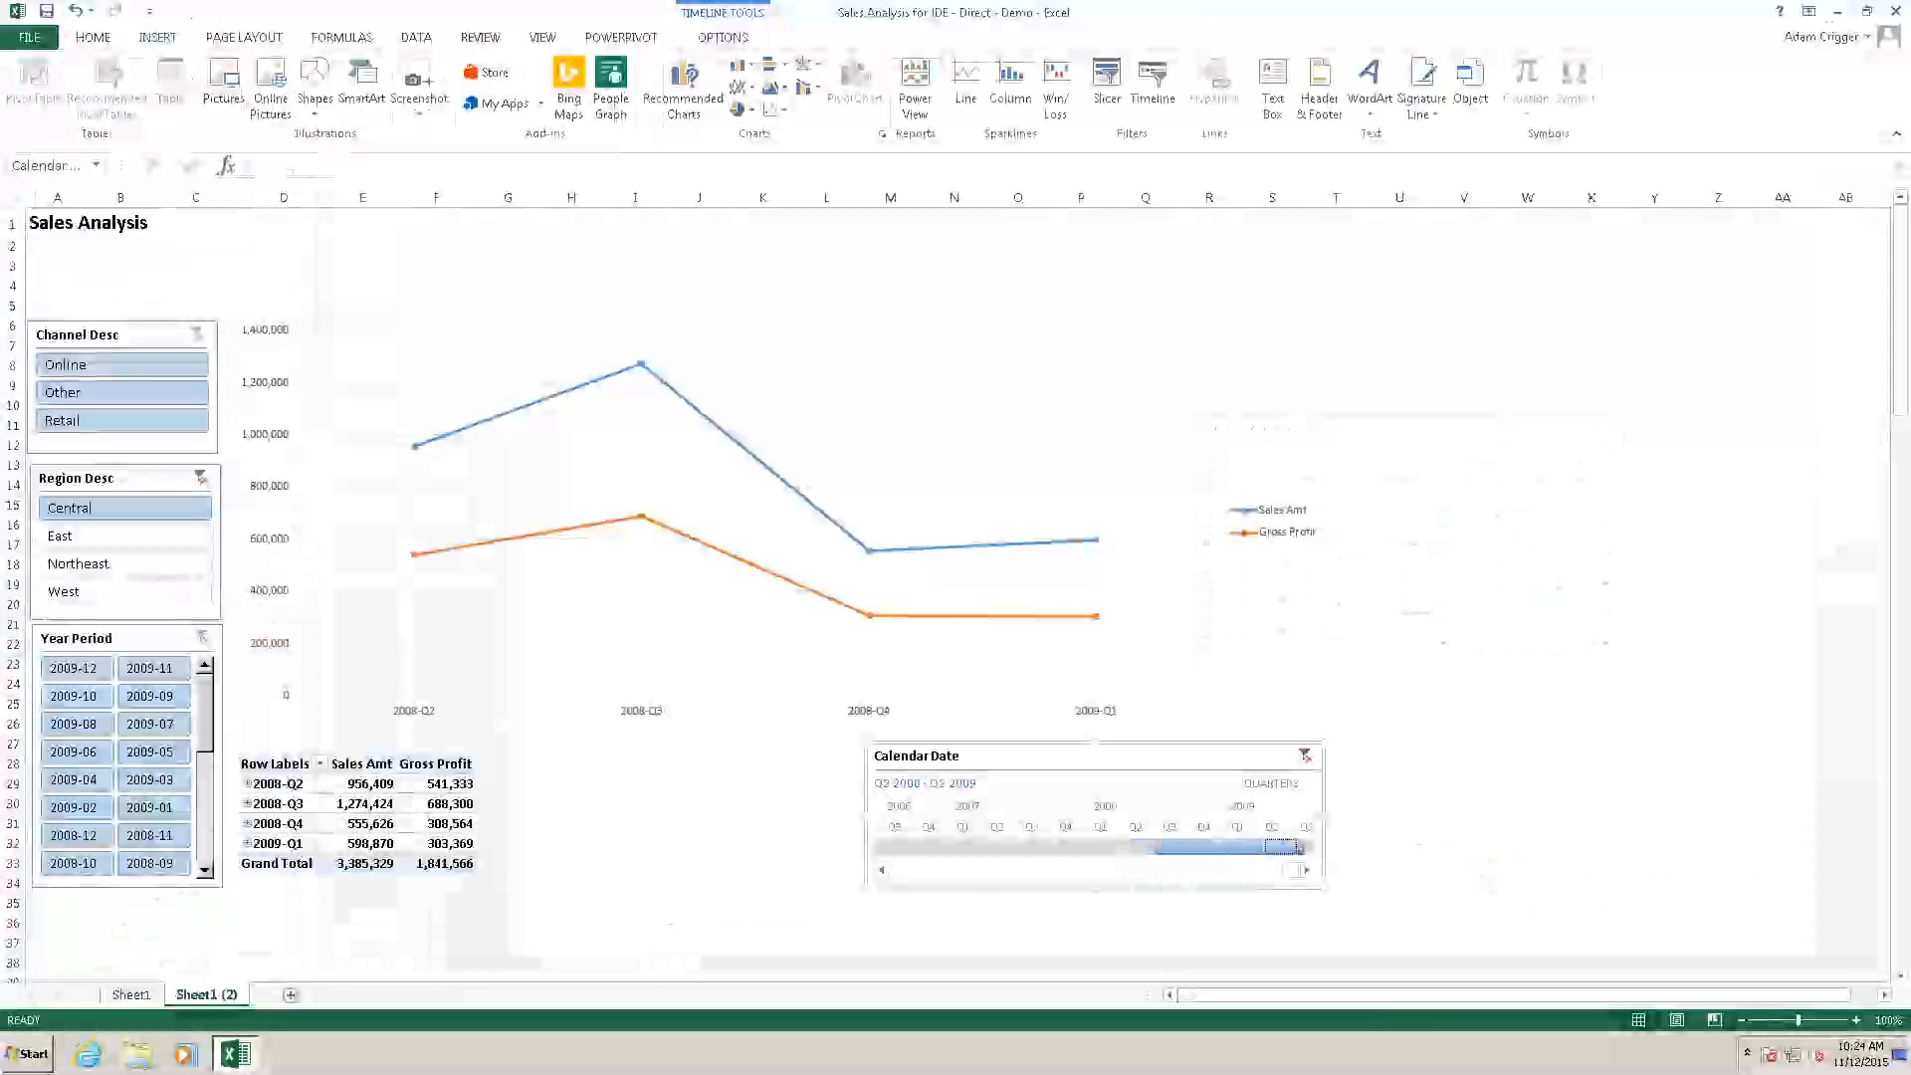
drag(1114, 846, 1246, 846)
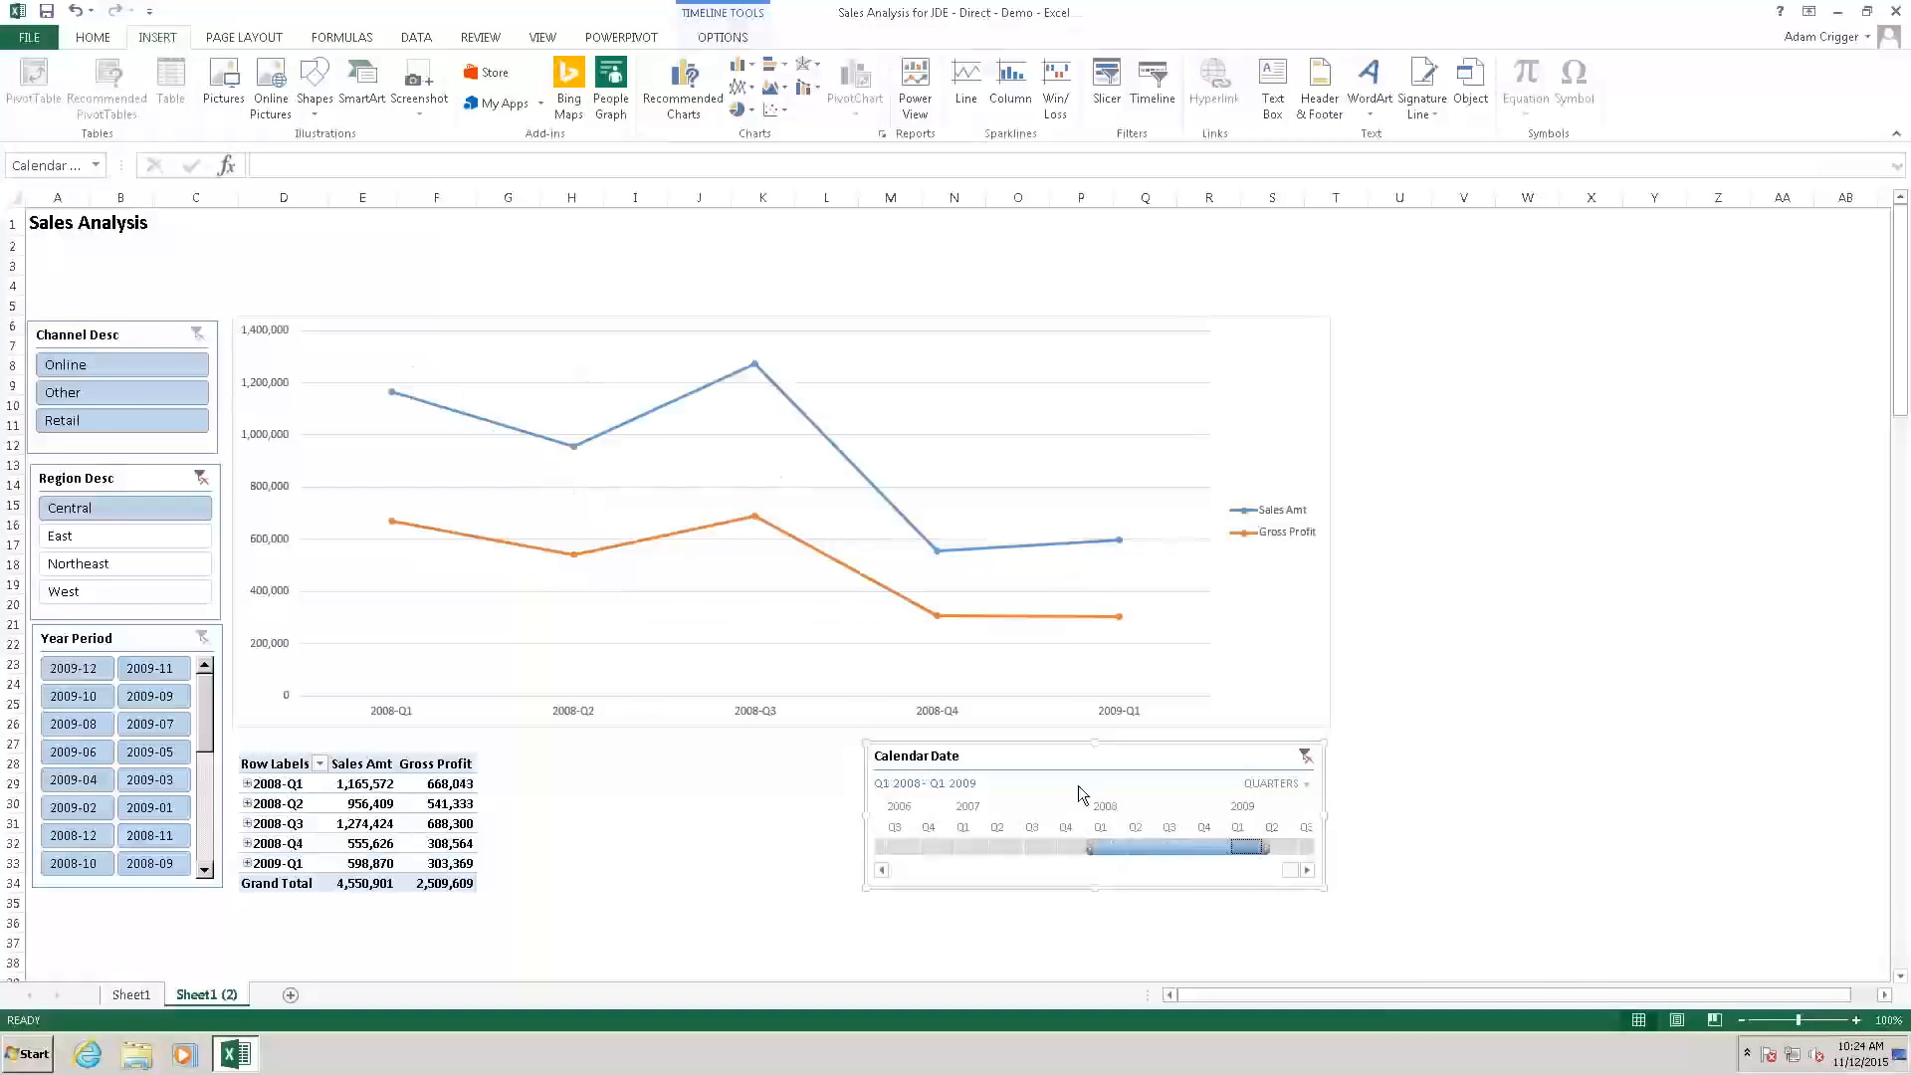
click(1284, 784)
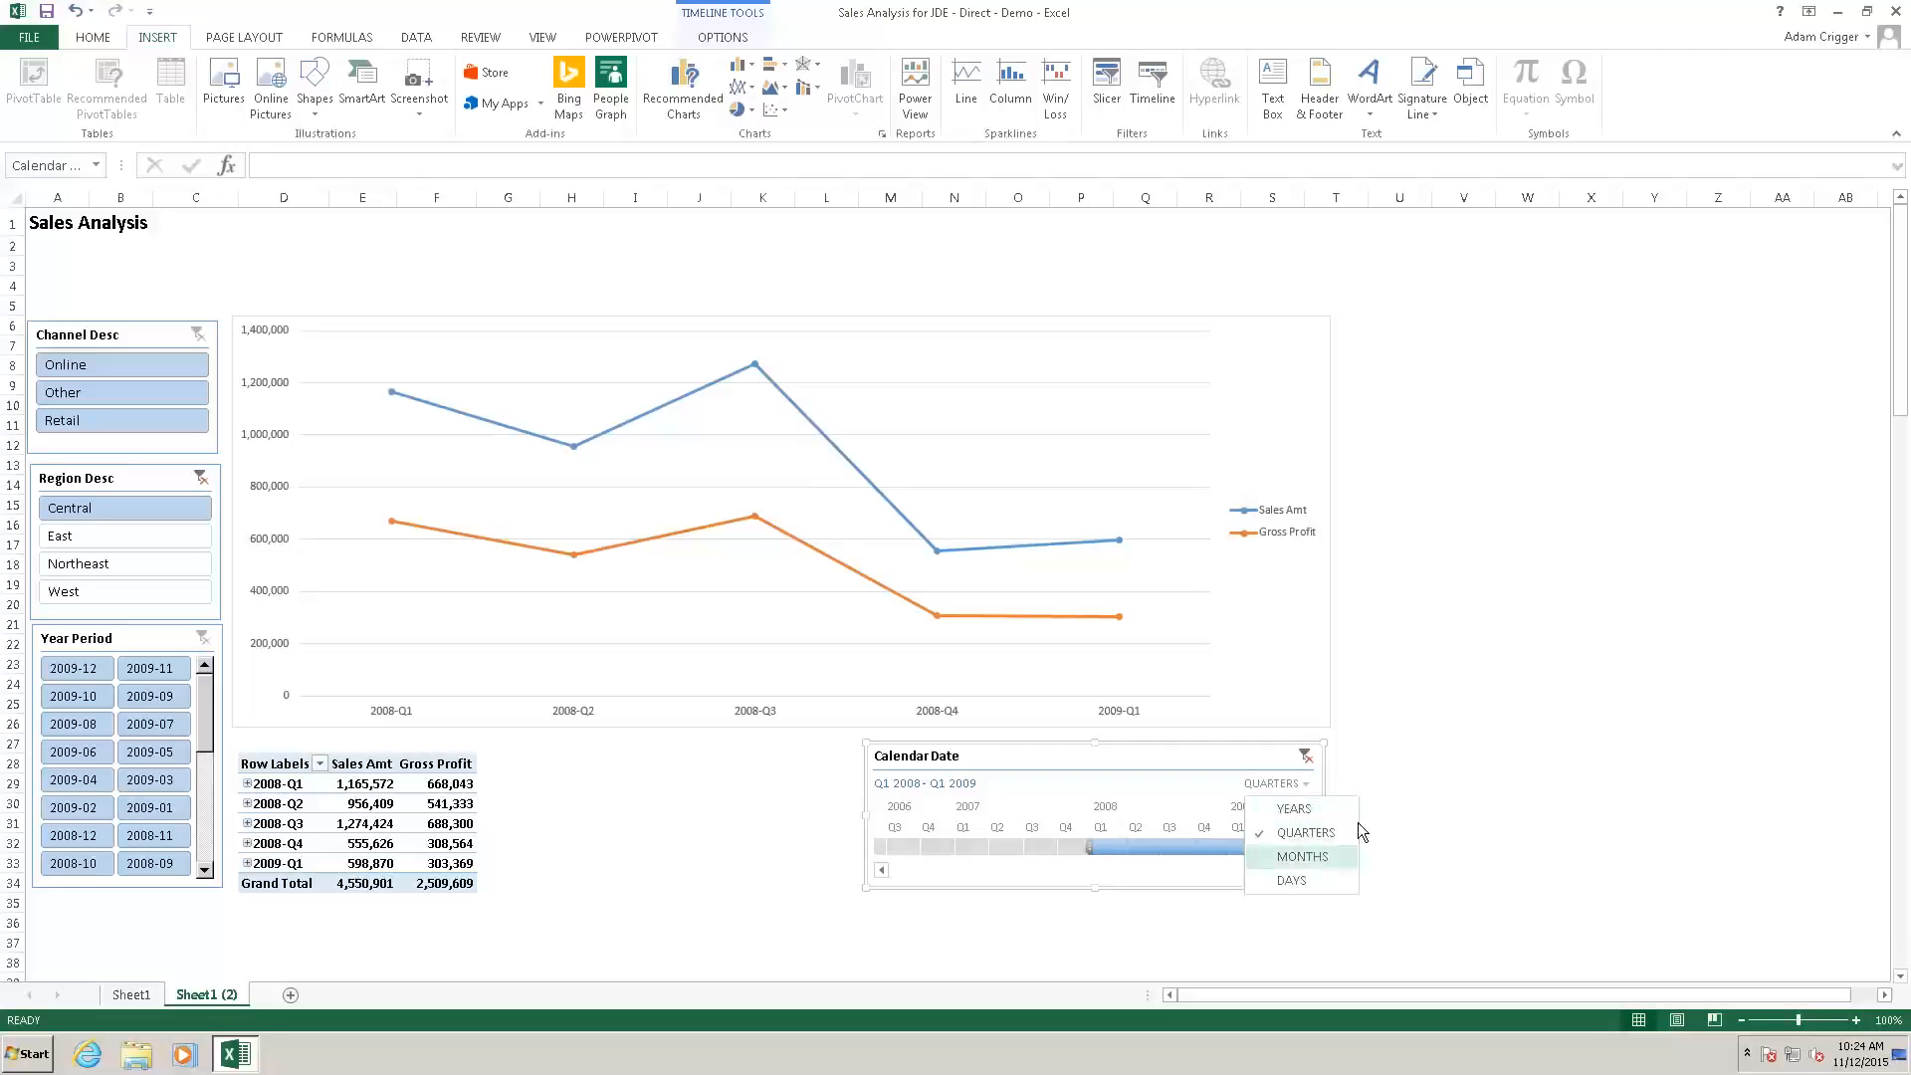
click(1409, 785)
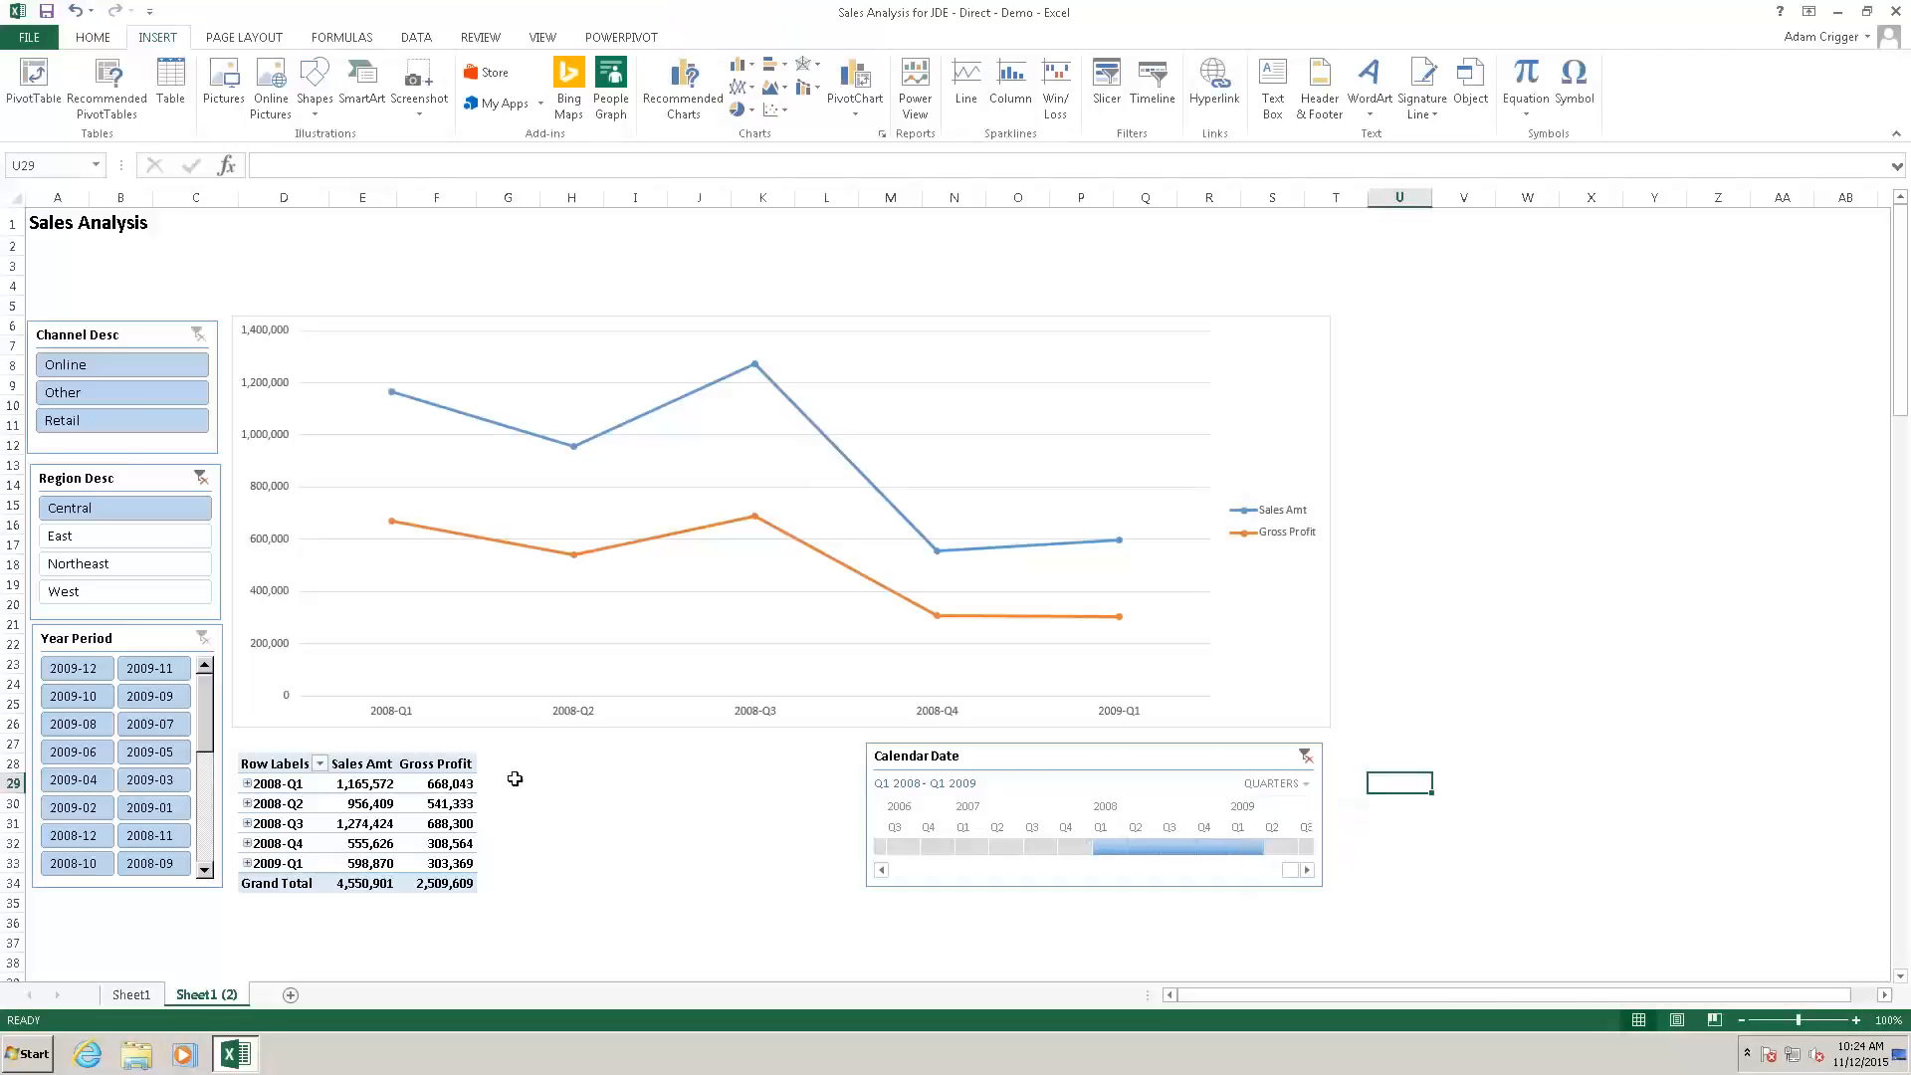
Add the Channel Desc field from the Customer table to the PivotTable columns, below Values.
click(278, 784)
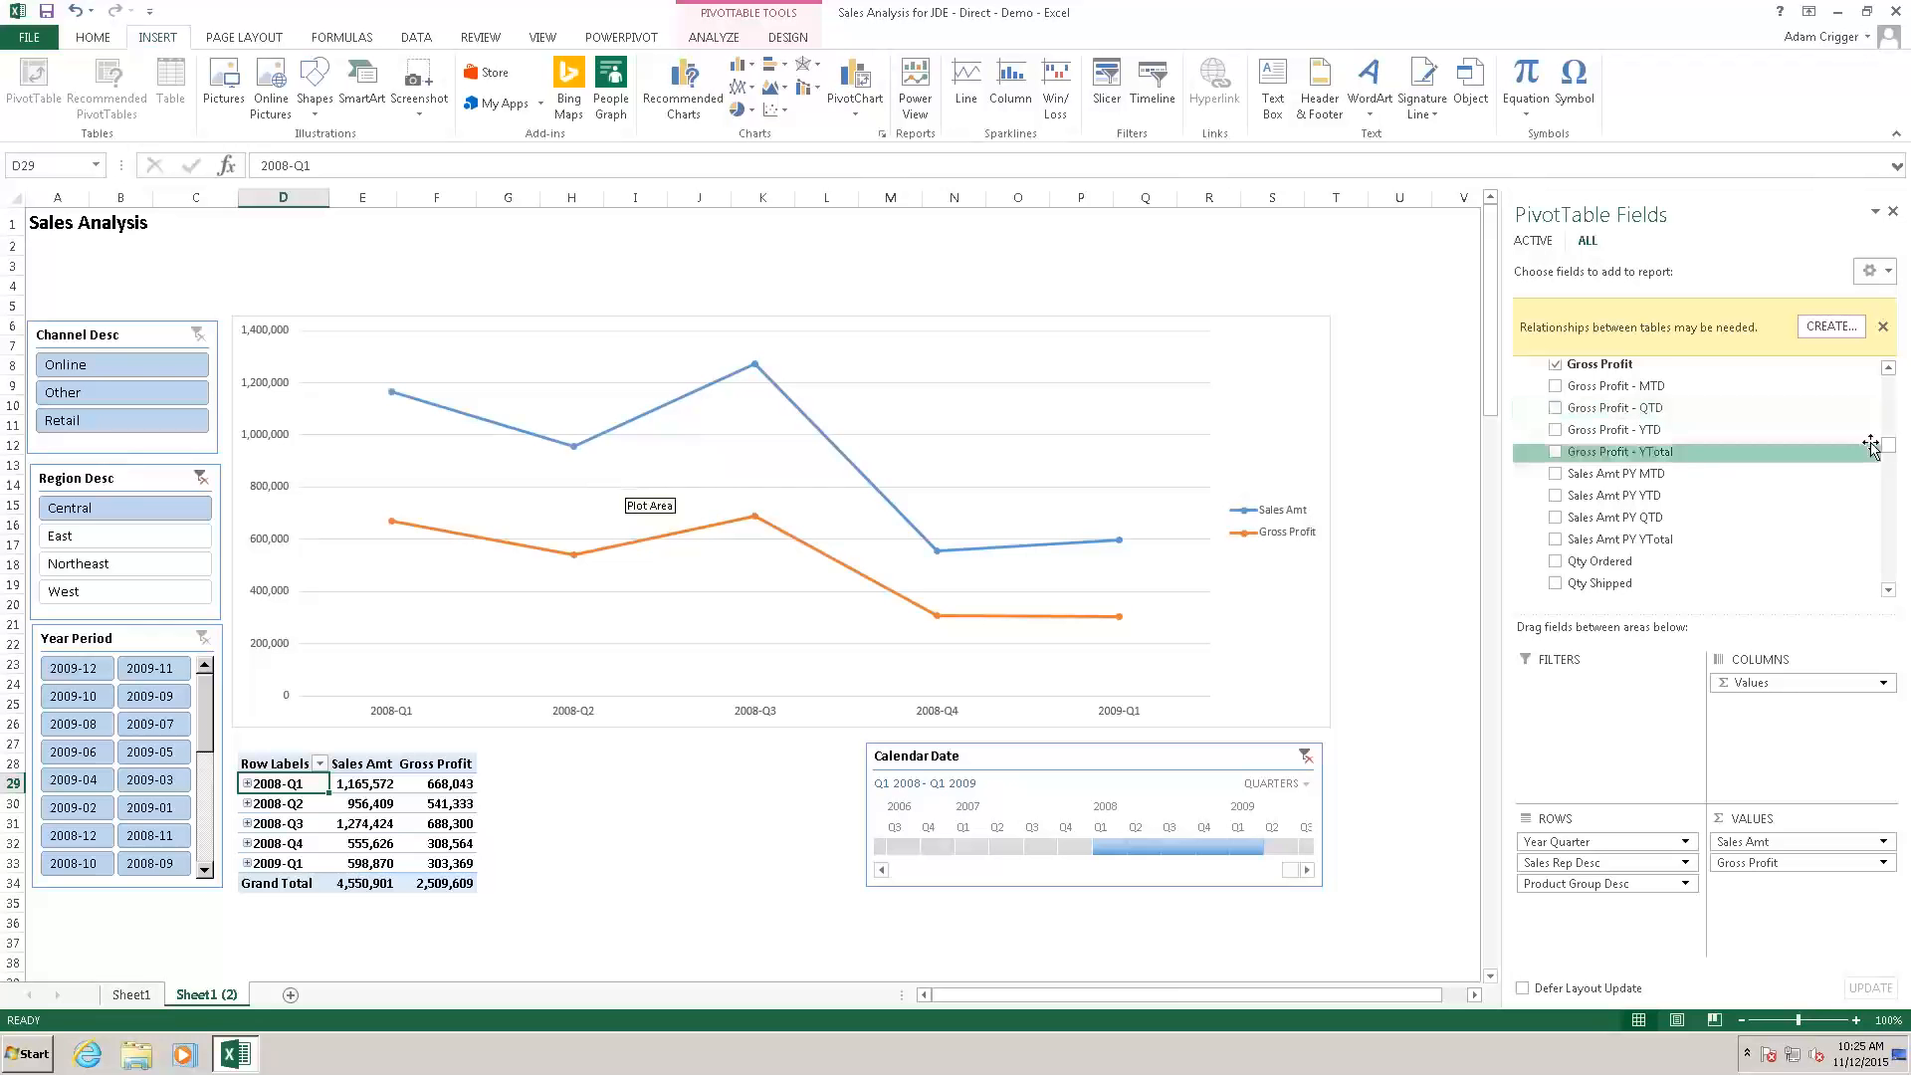
drag(1889, 445, 1889, 390)
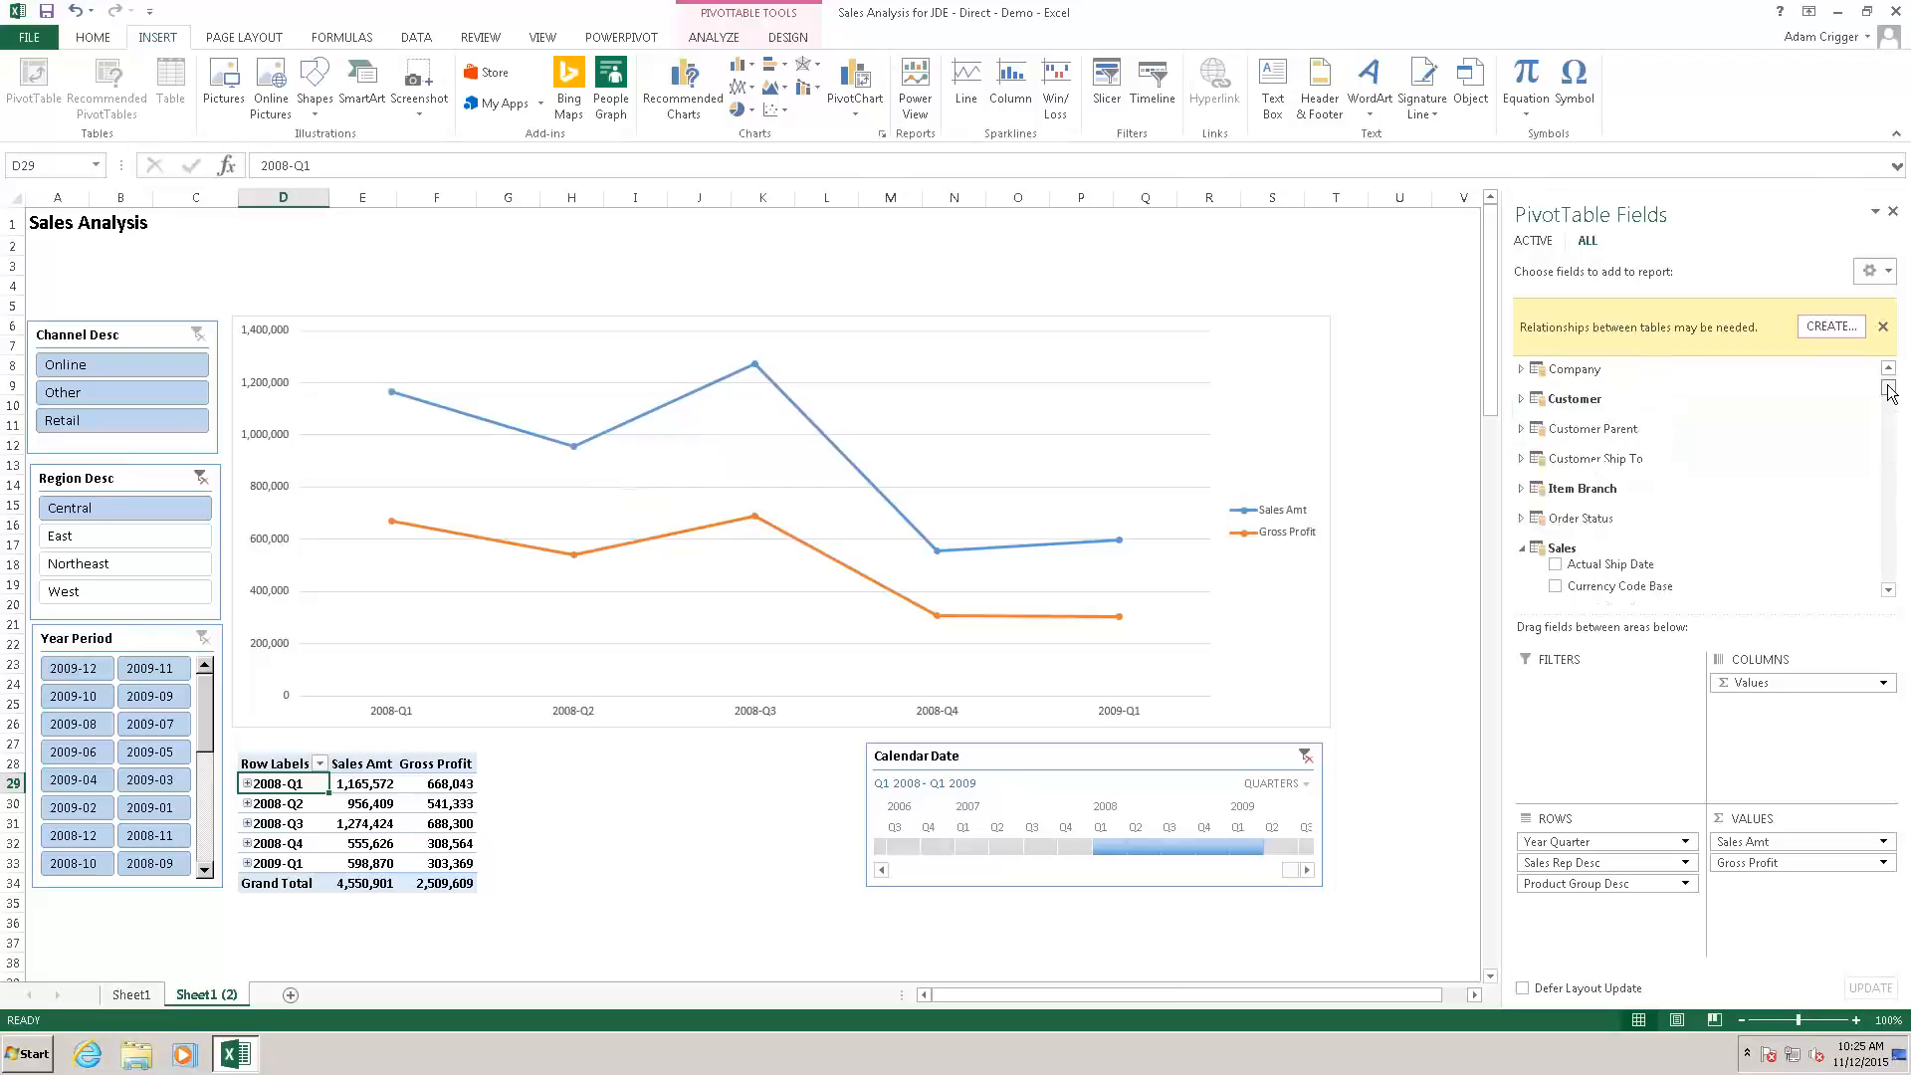
click(1521, 398)
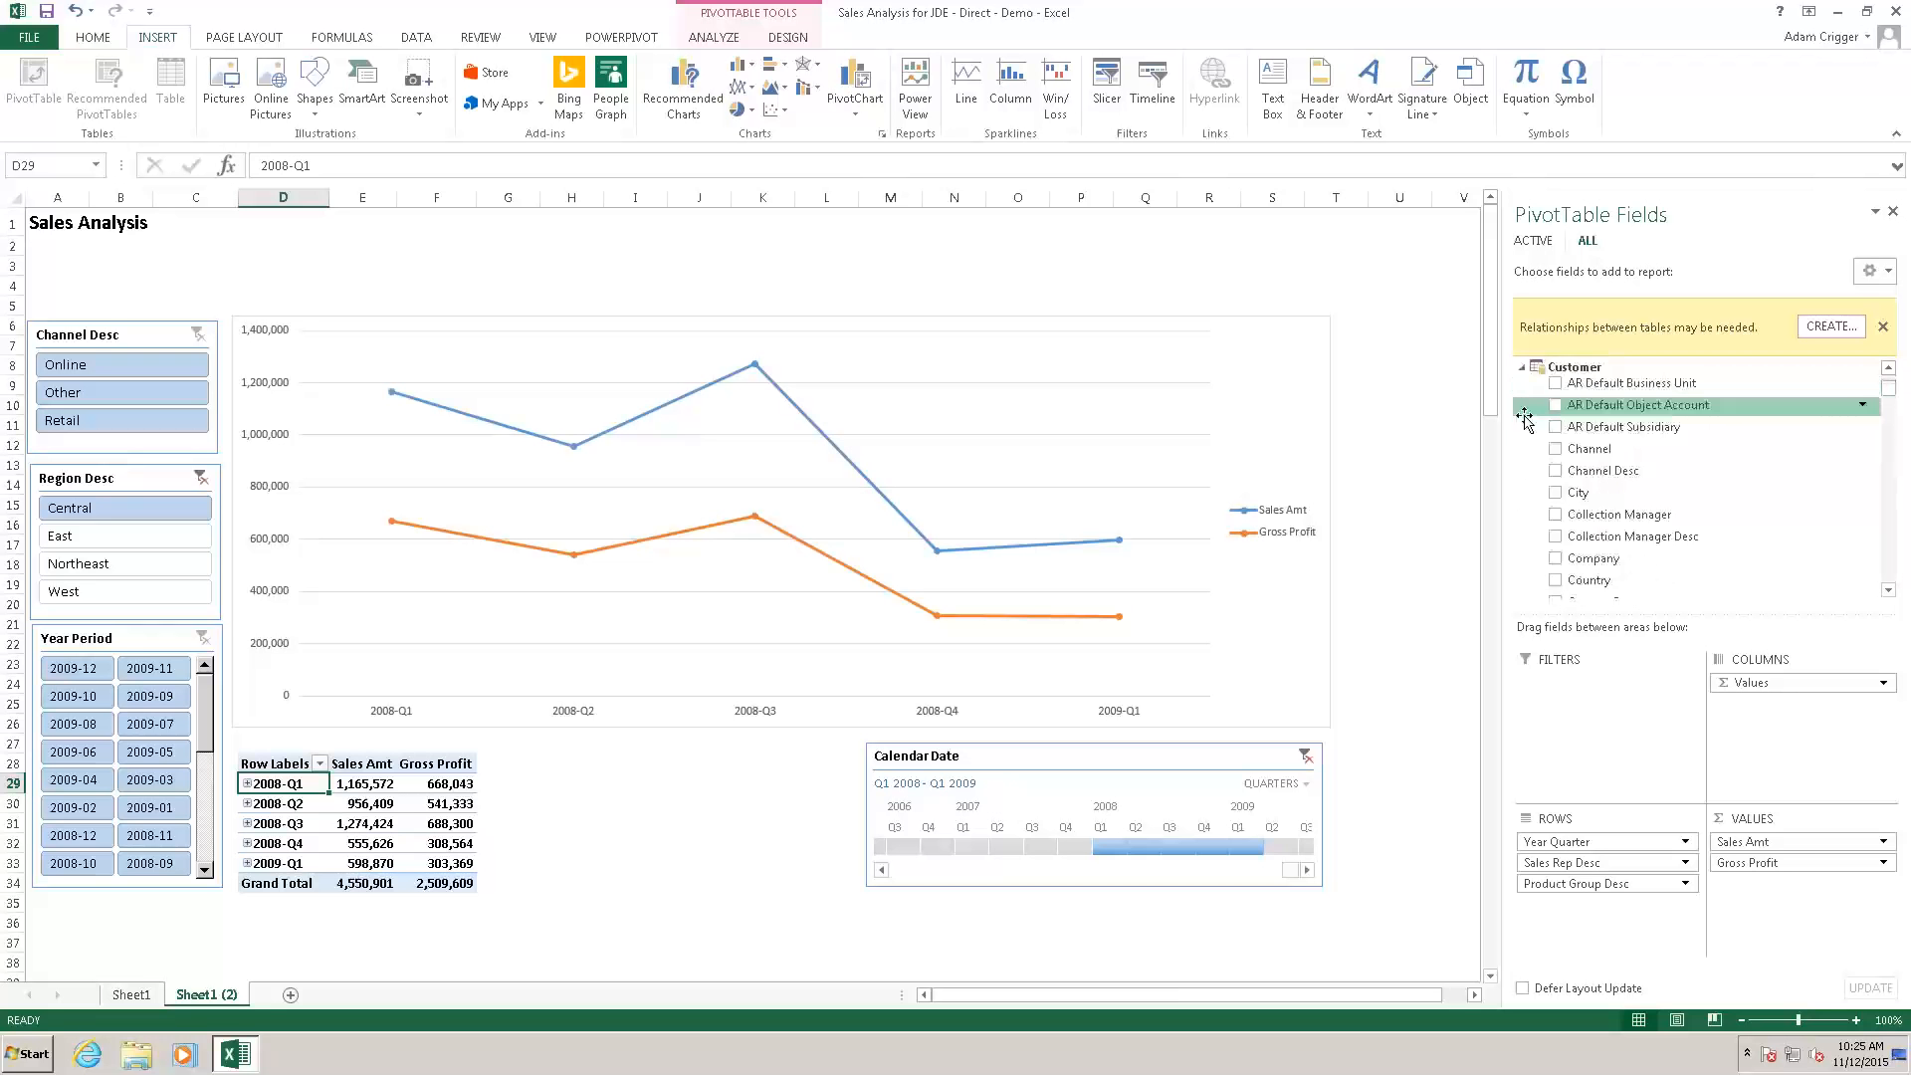
drag(1612, 471, 1751, 713)
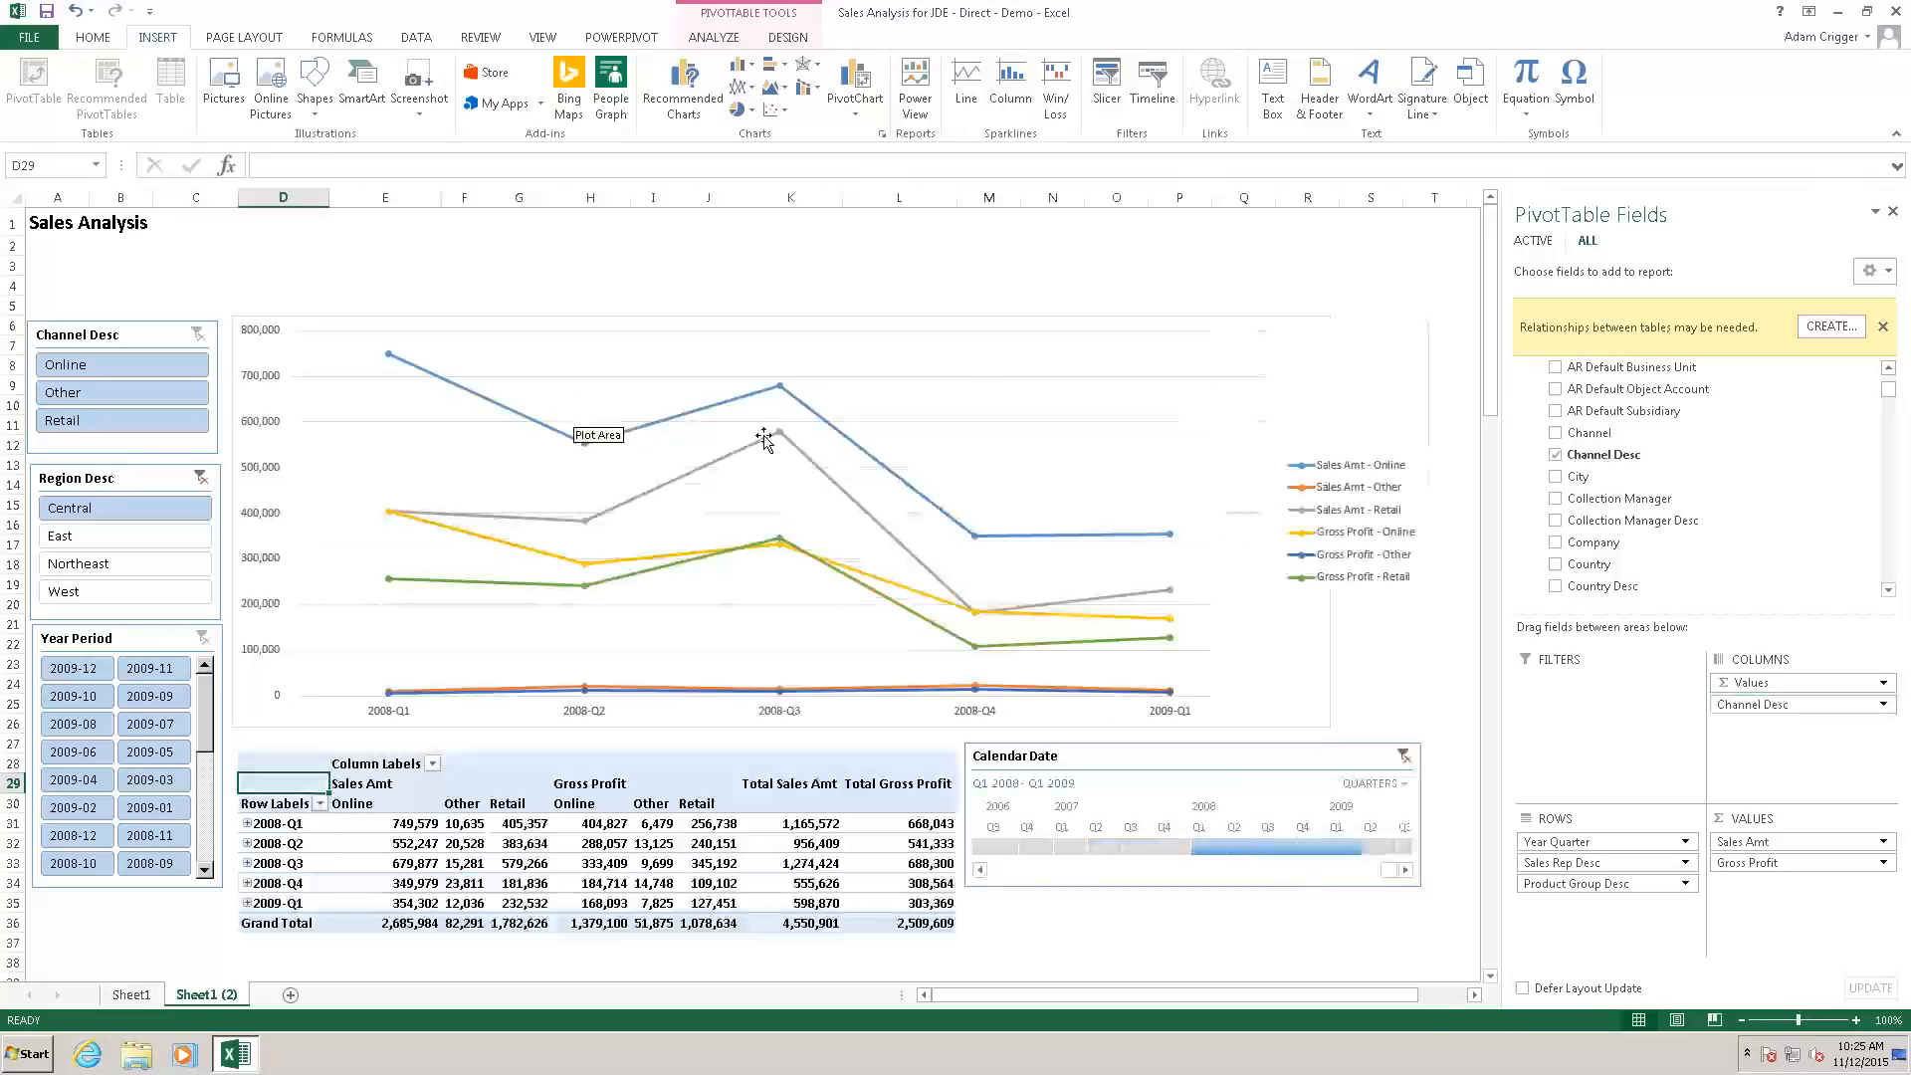
Remove Gross Profit from the PivotTable values and clear the Region Desc slicer filter.
click(1884, 864)
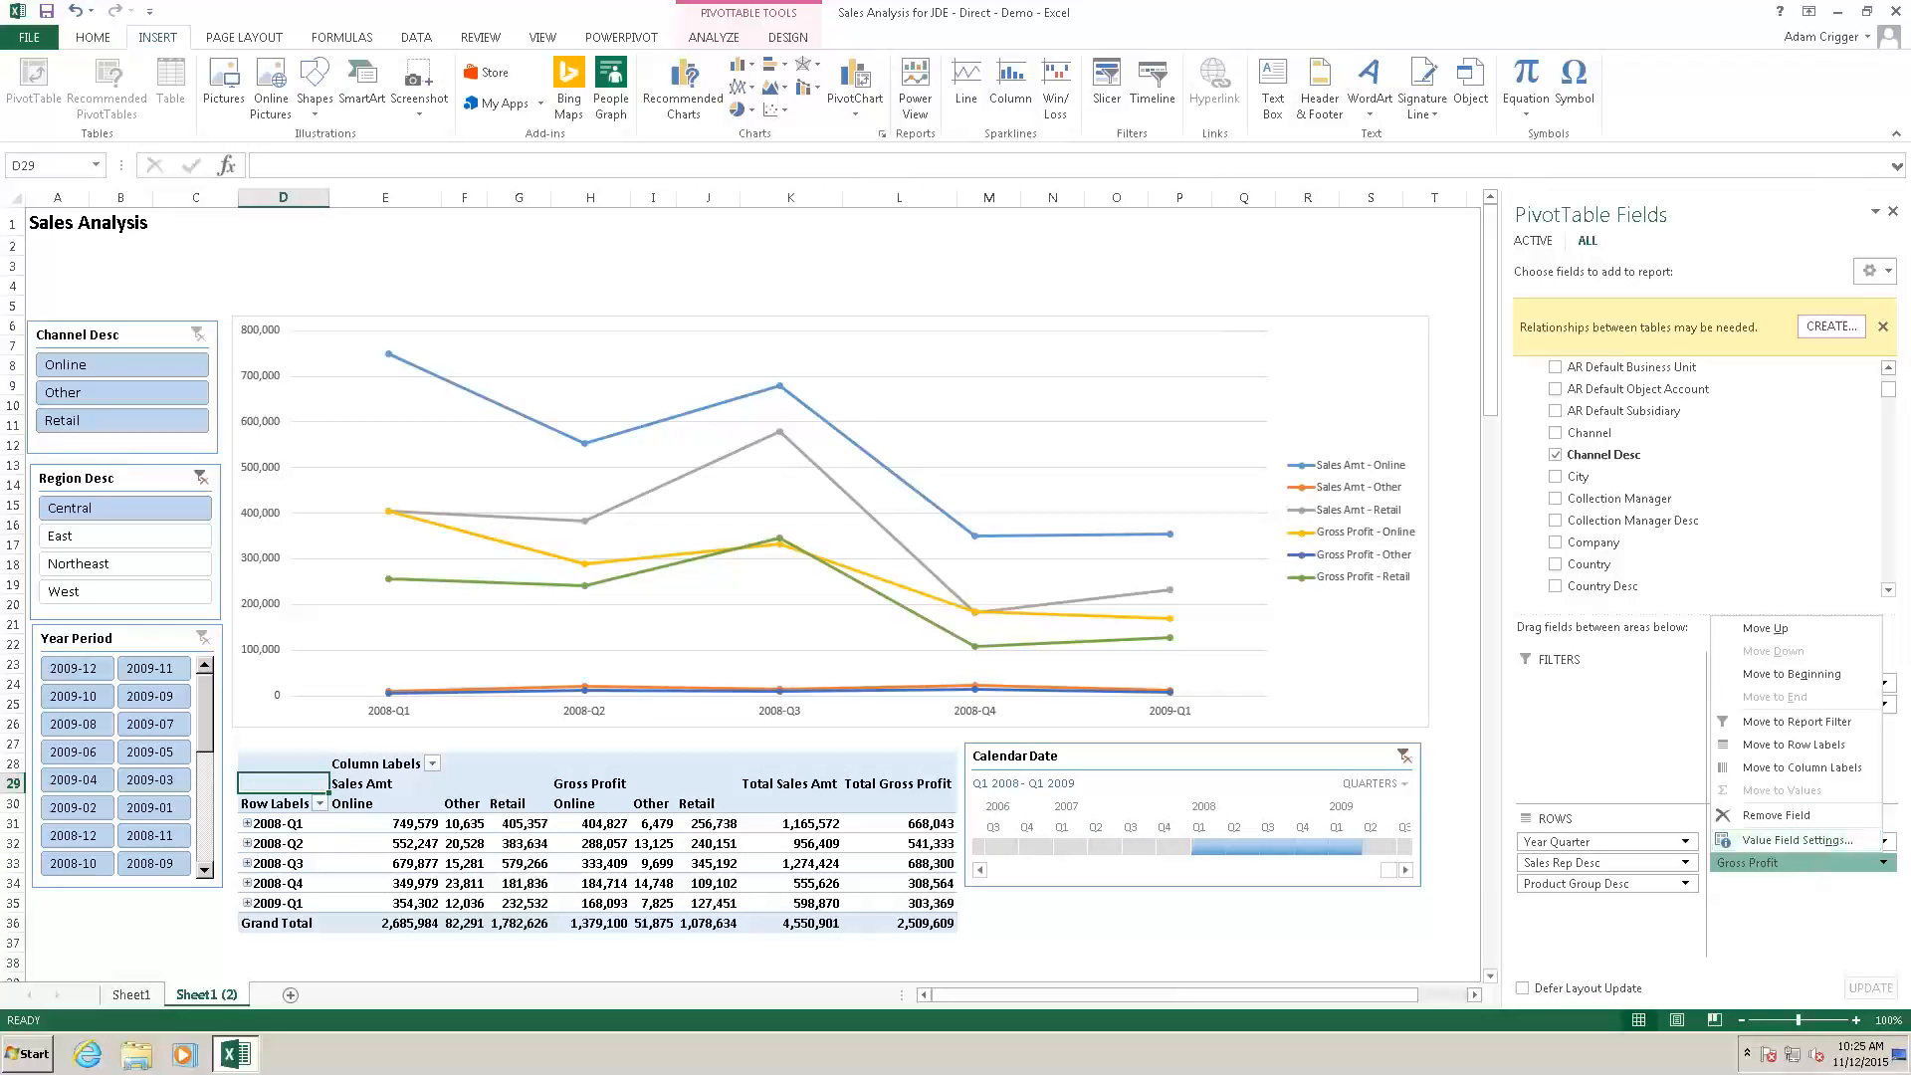
click(1776, 814)
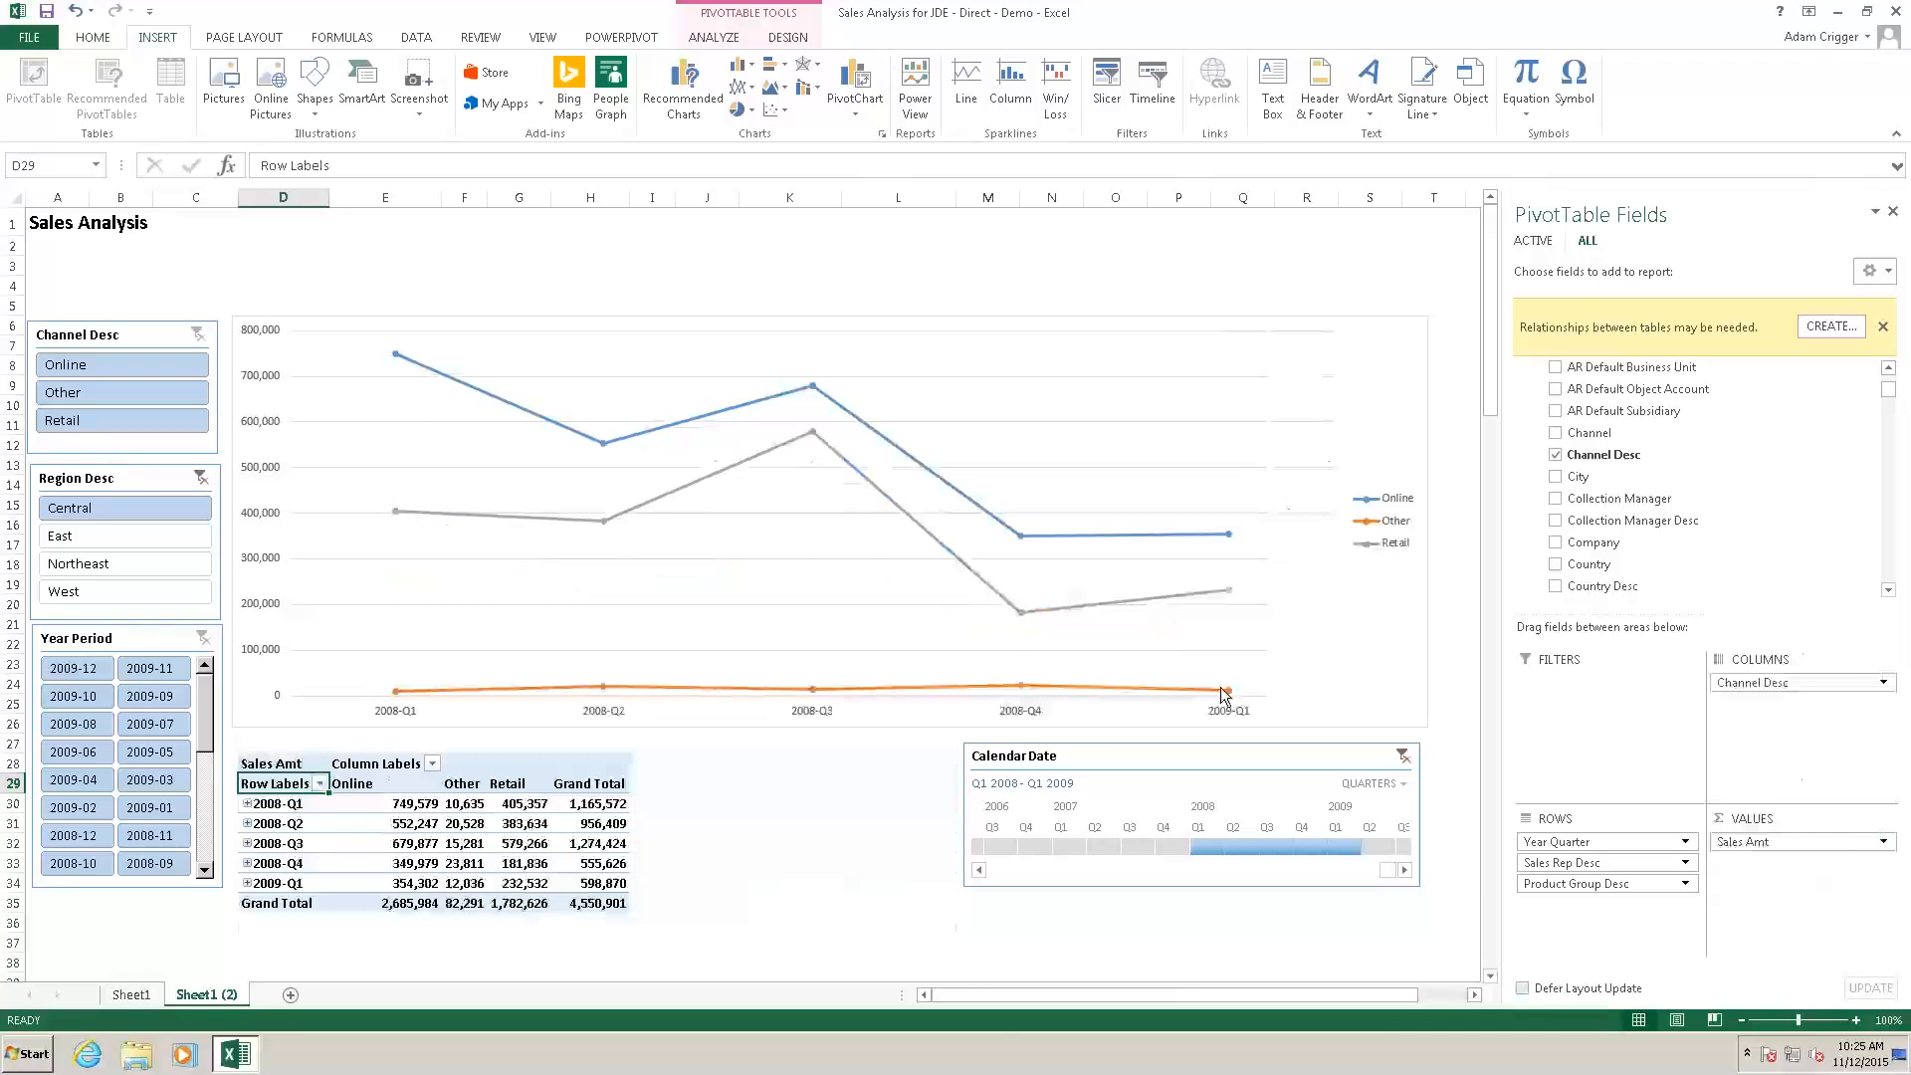
click(201, 478)
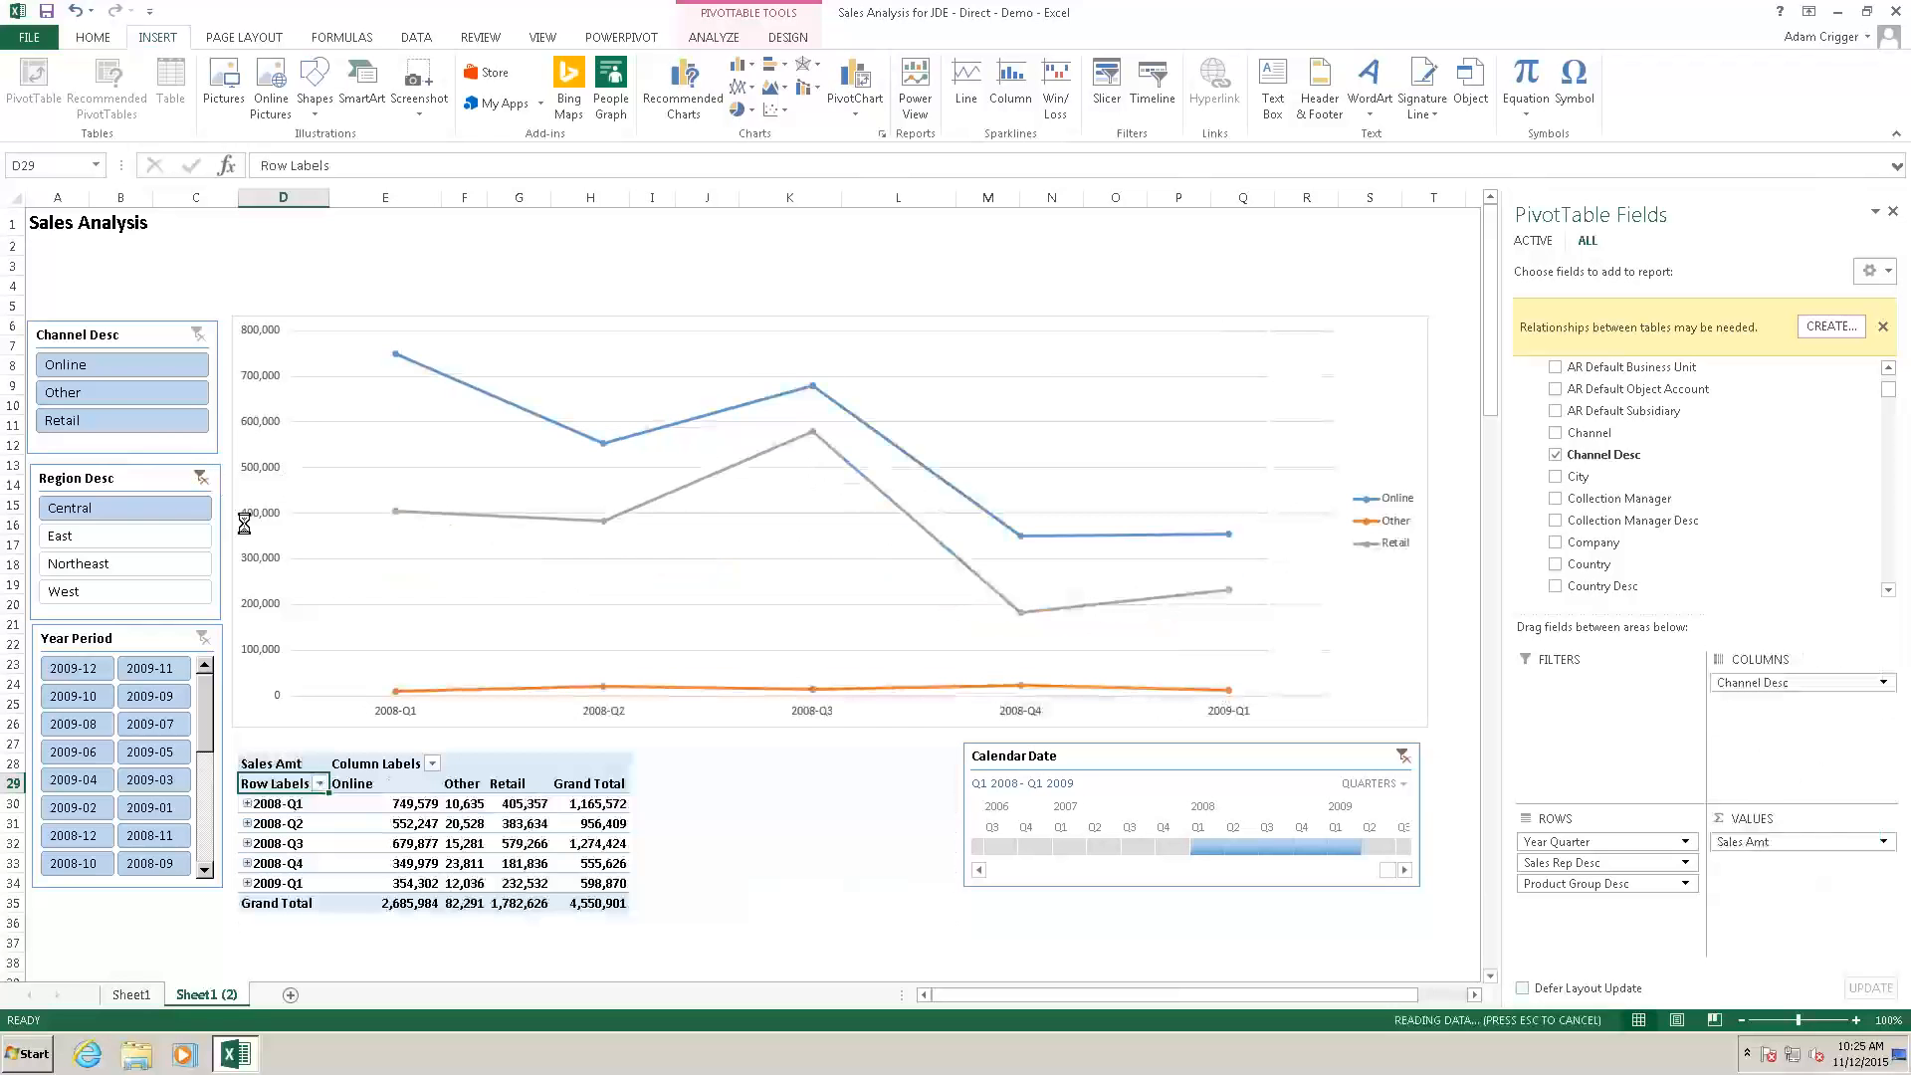
Filter the Channel Desc slicer to Other and extend the Calendar Date timeline through Q3 2009.
click(121, 392)
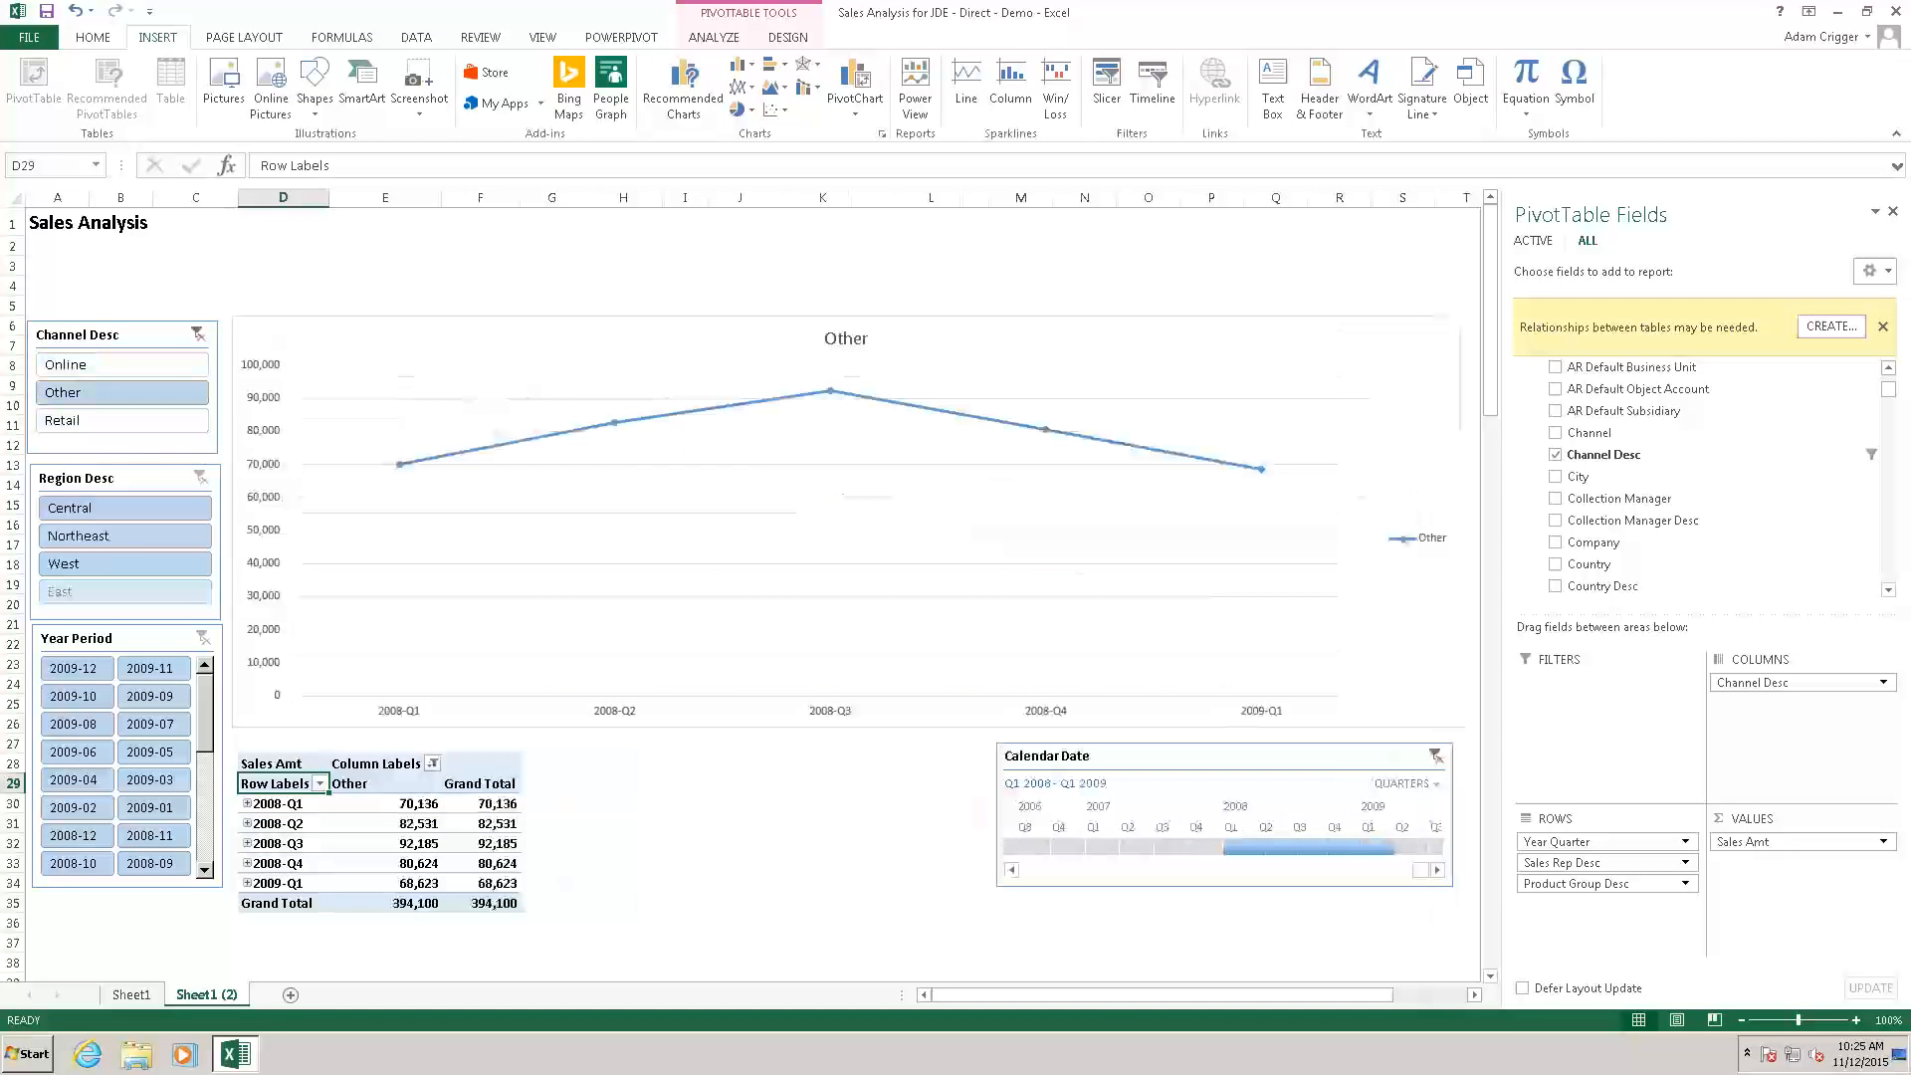
drag(1397, 848, 1443, 846)
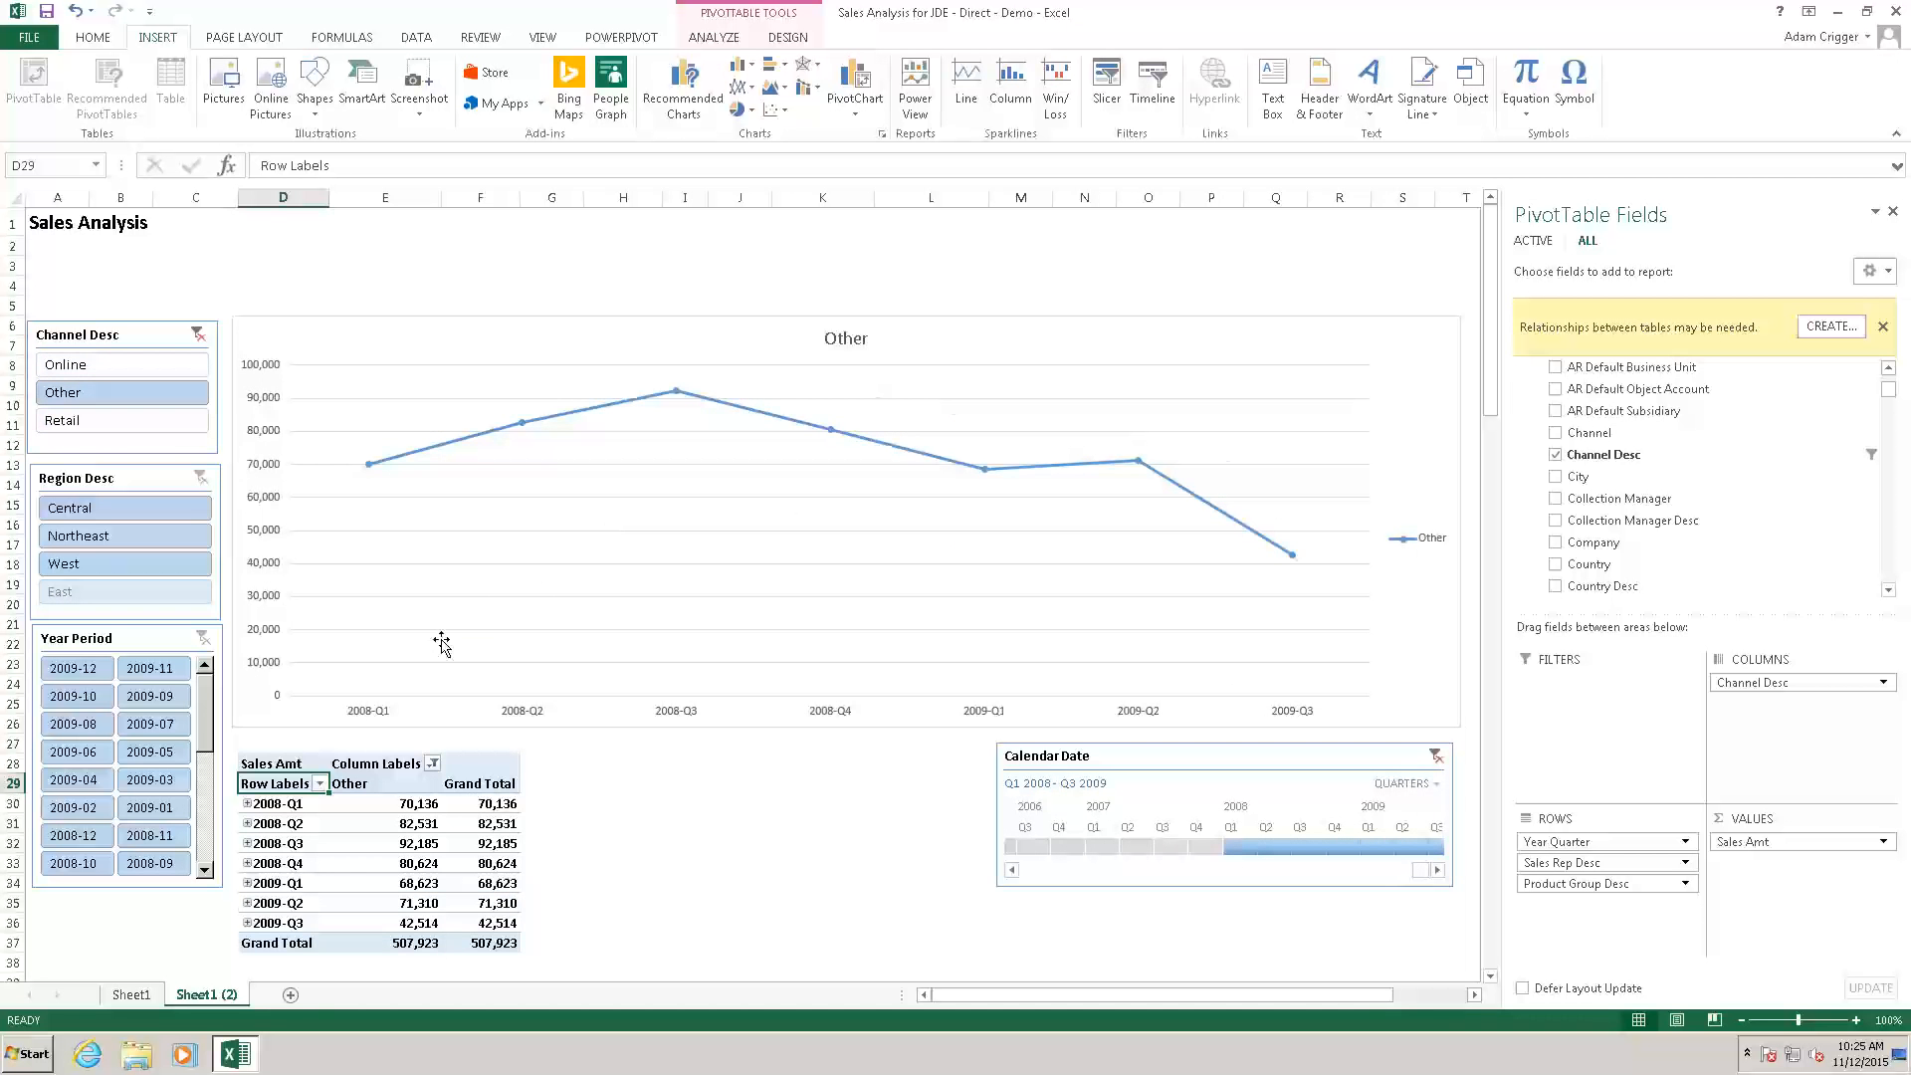
Clear the Channel Desc slicer filter and filter Region Desc to Northeast, switching it to Central.
click(198, 336)
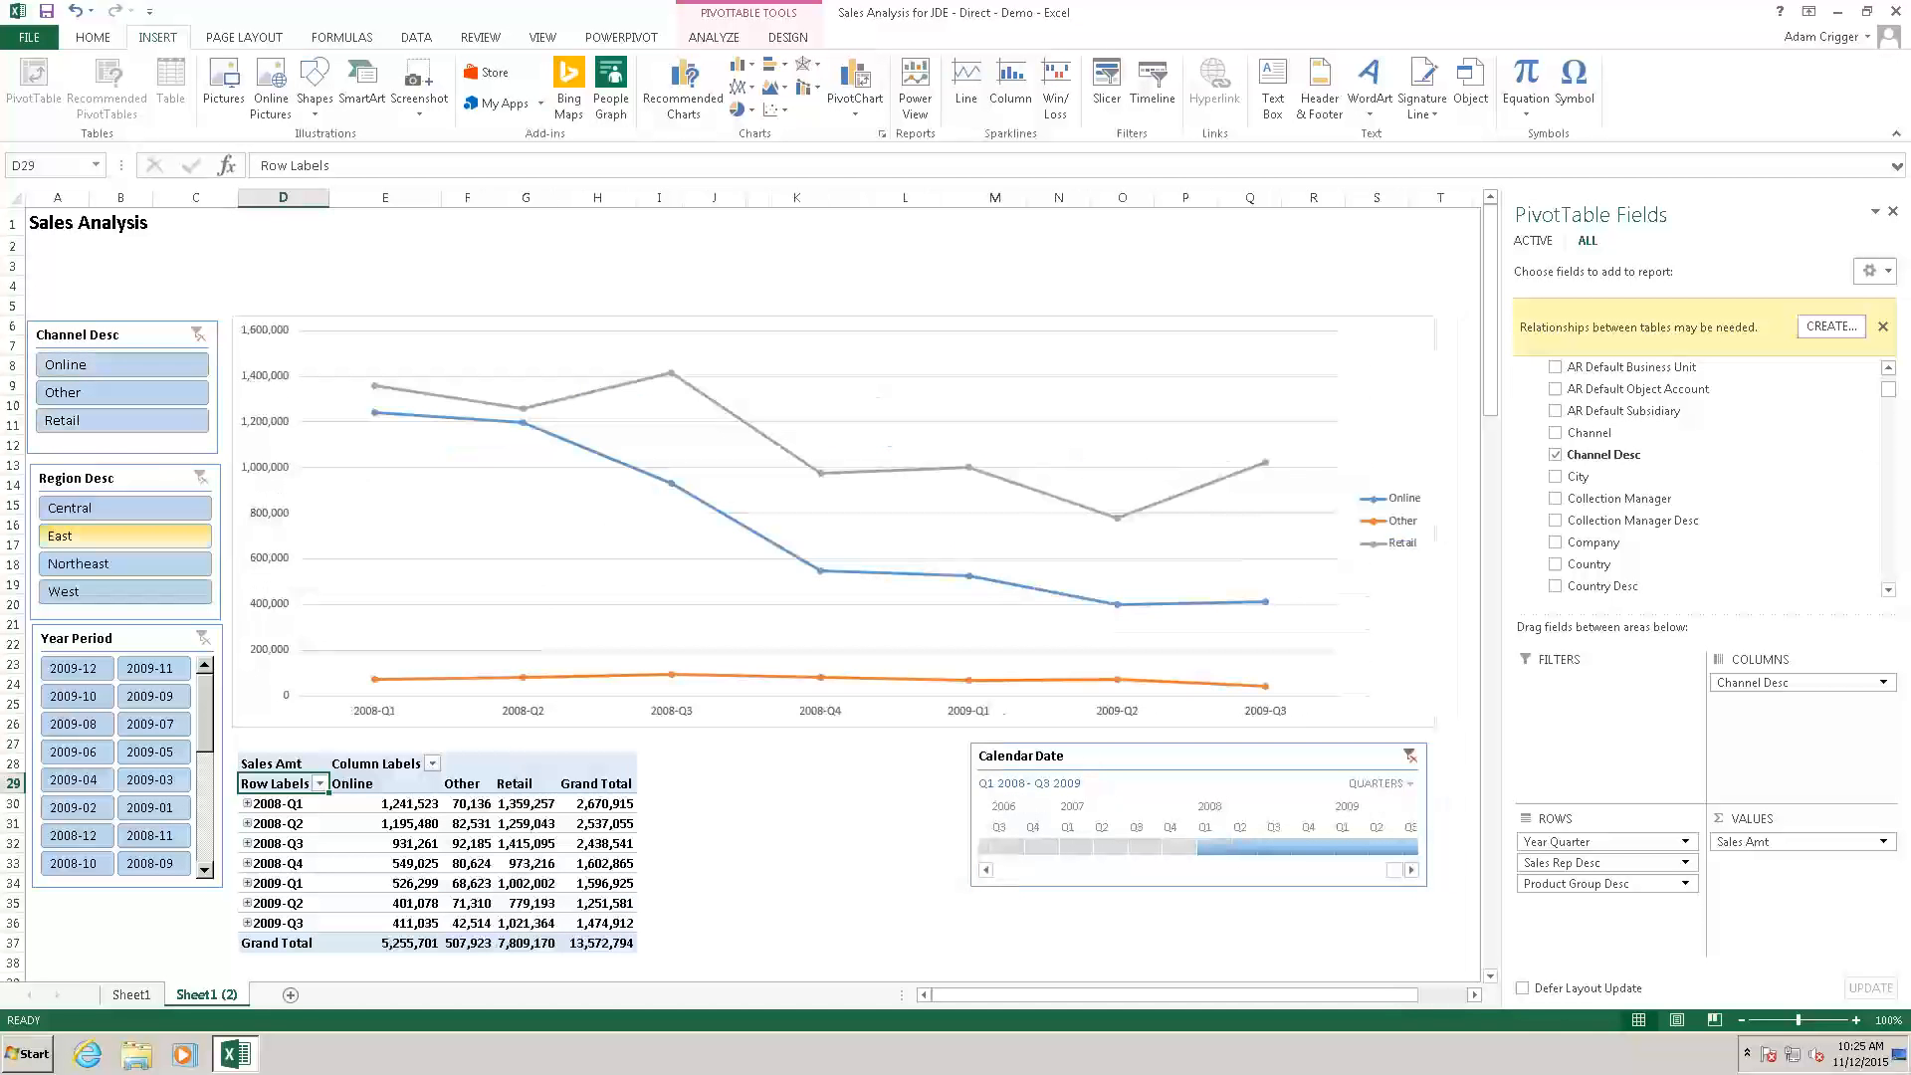
click(95, 564)
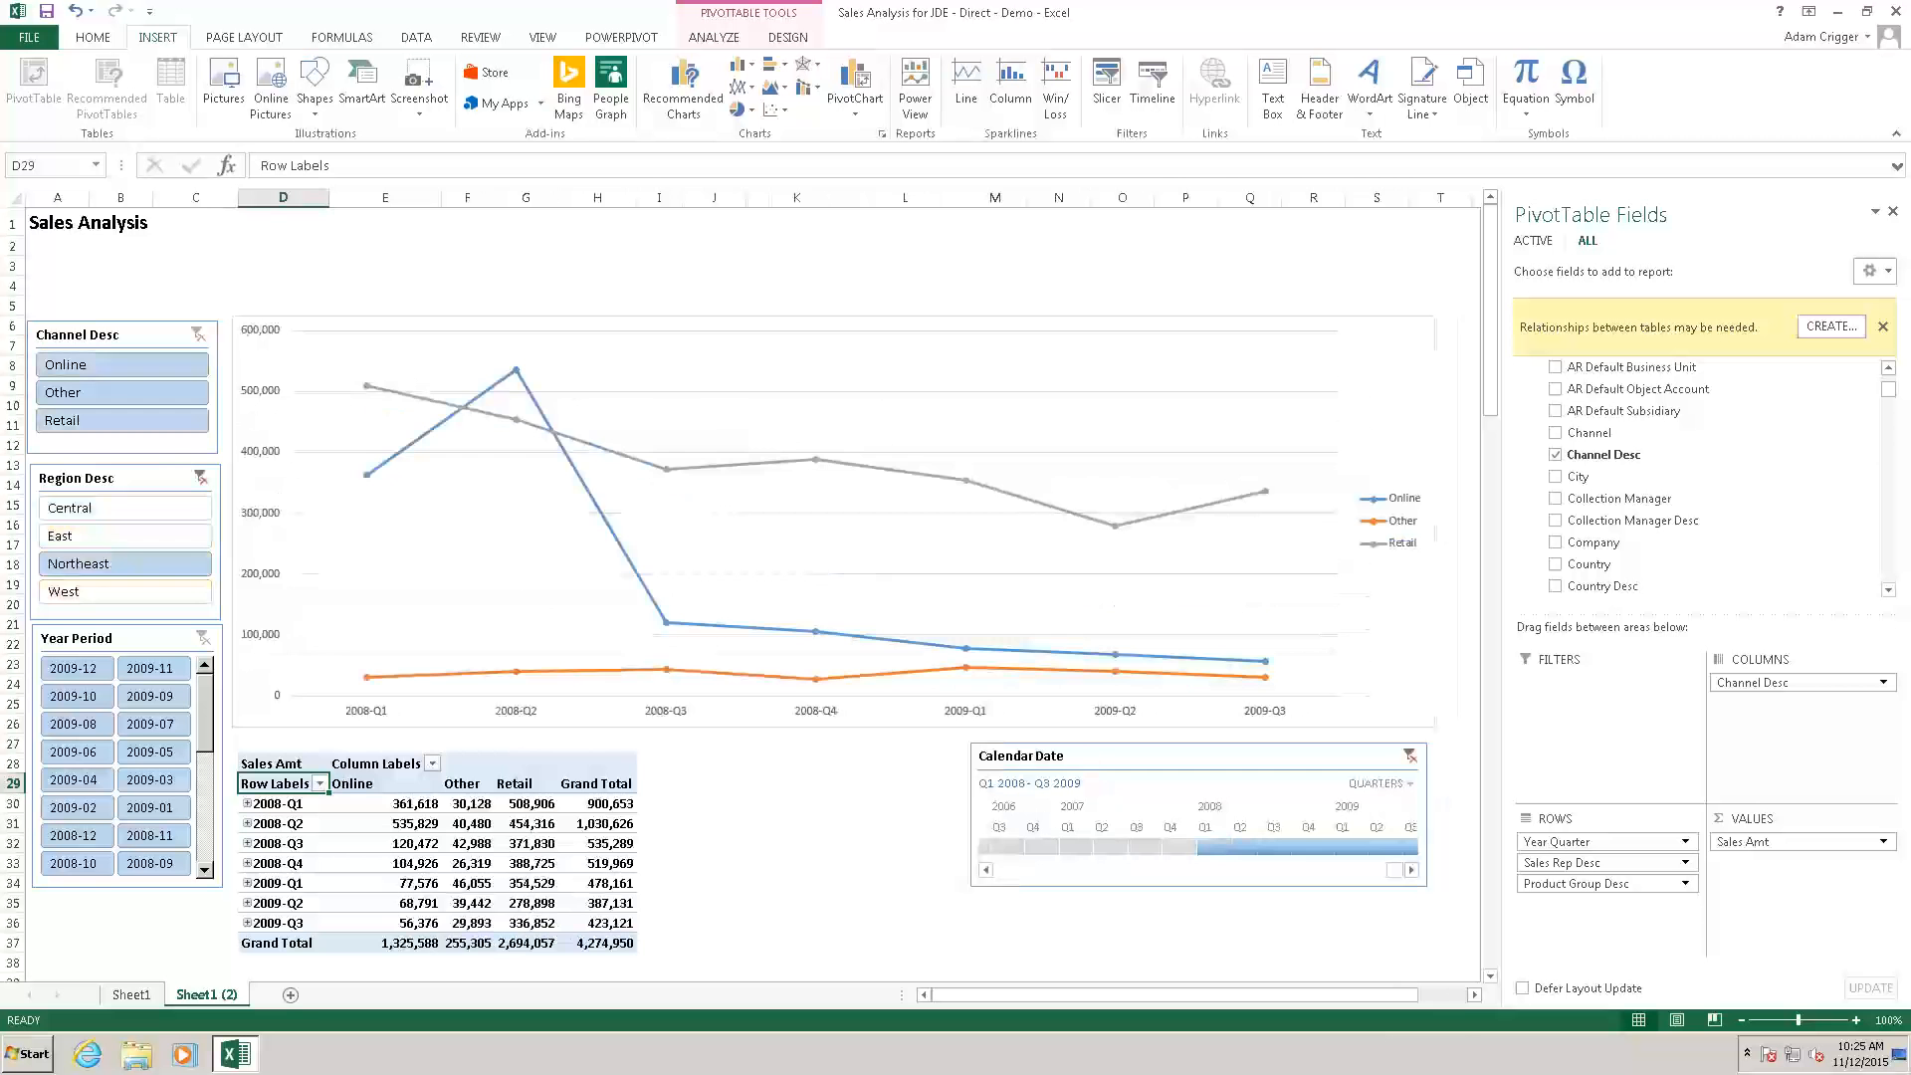
click(96, 509)
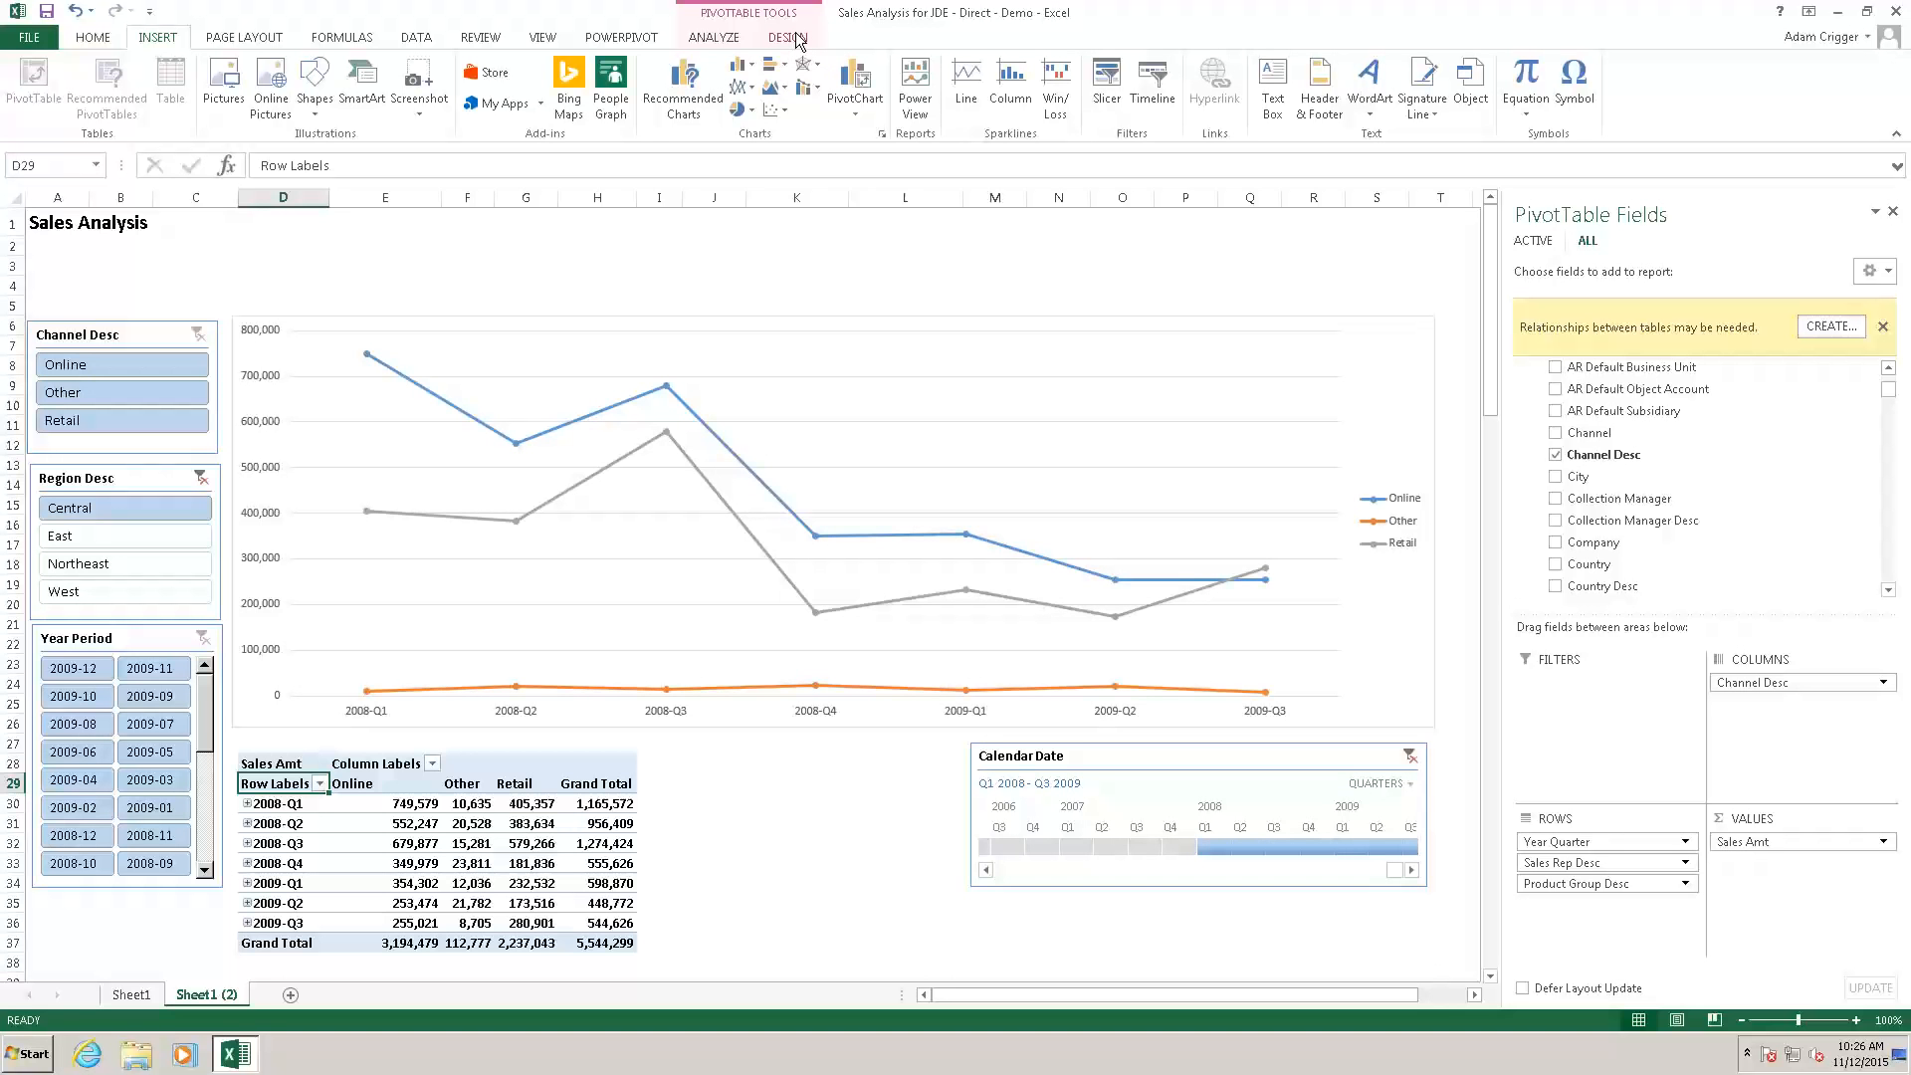
Open the PowerPivot data model and look through the Sales, Business Unit and Item Branch tables.
click(623, 37)
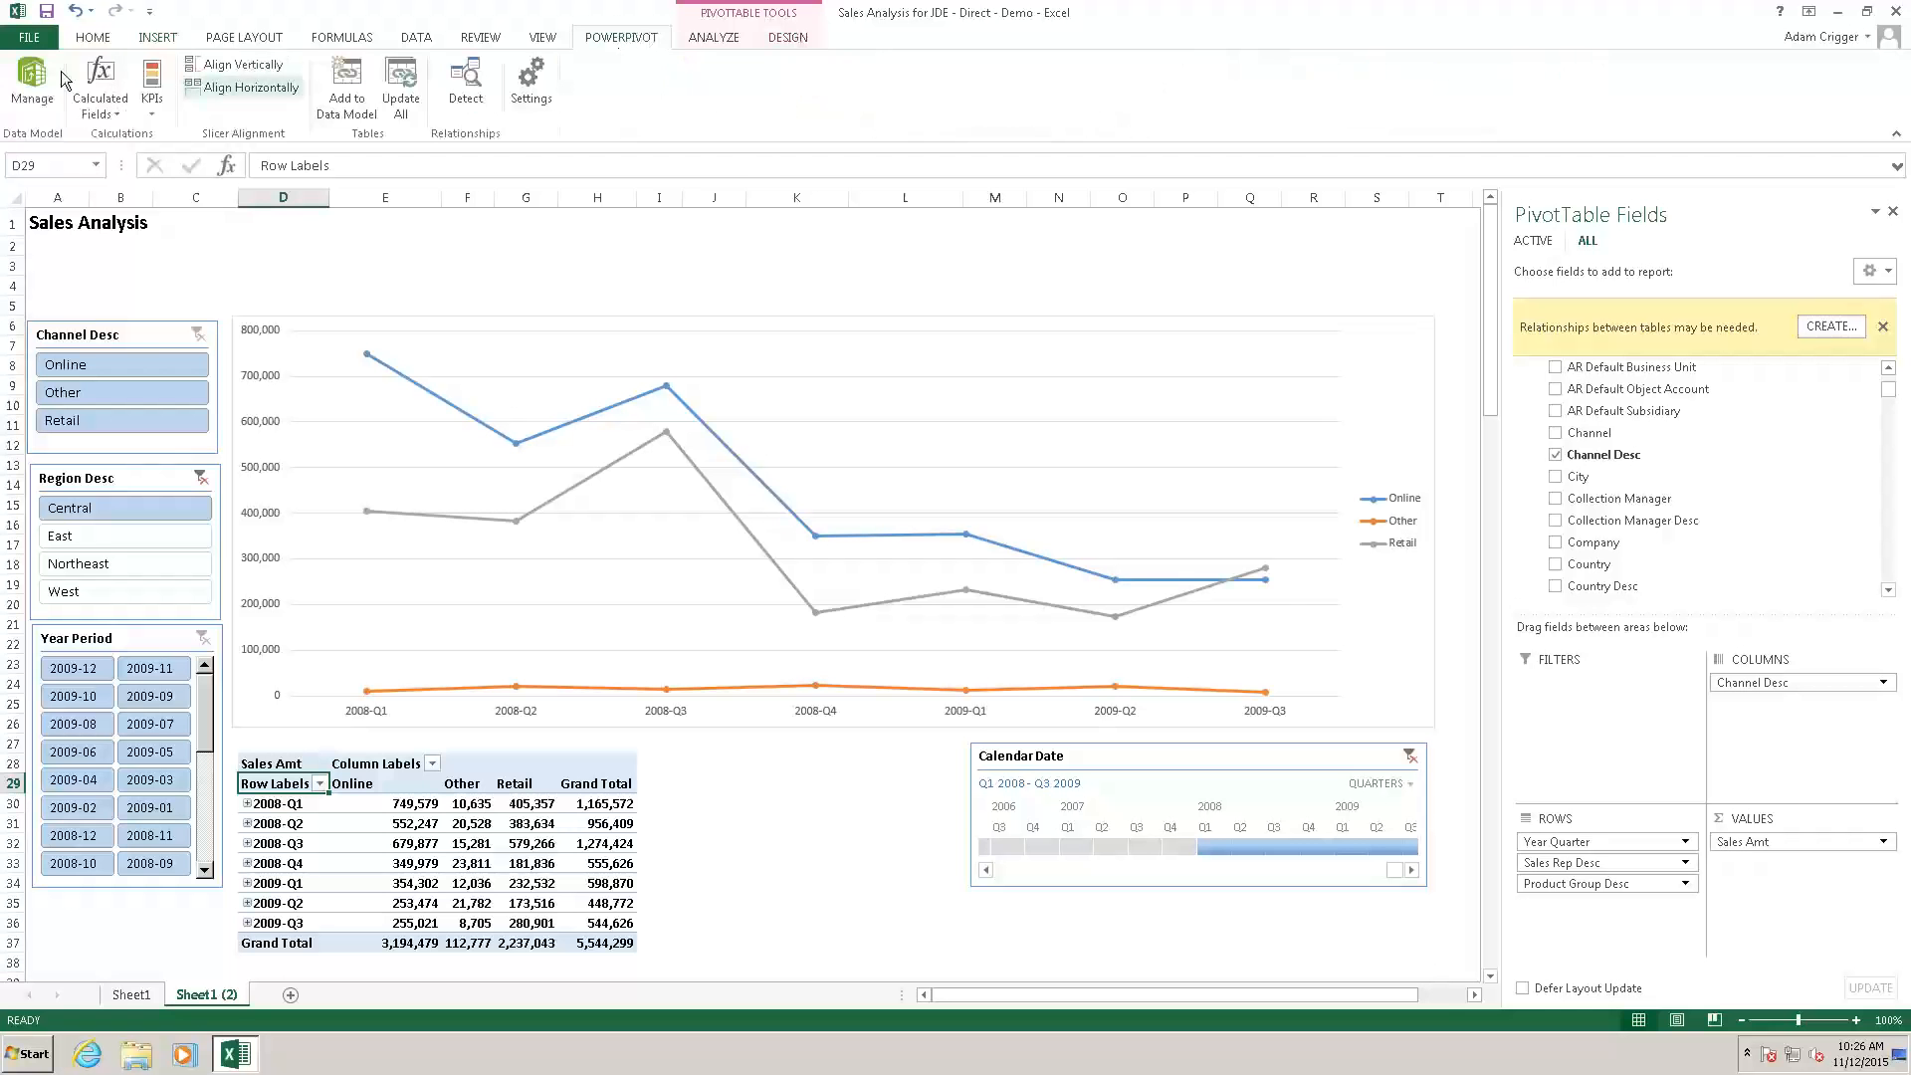
click(33, 82)
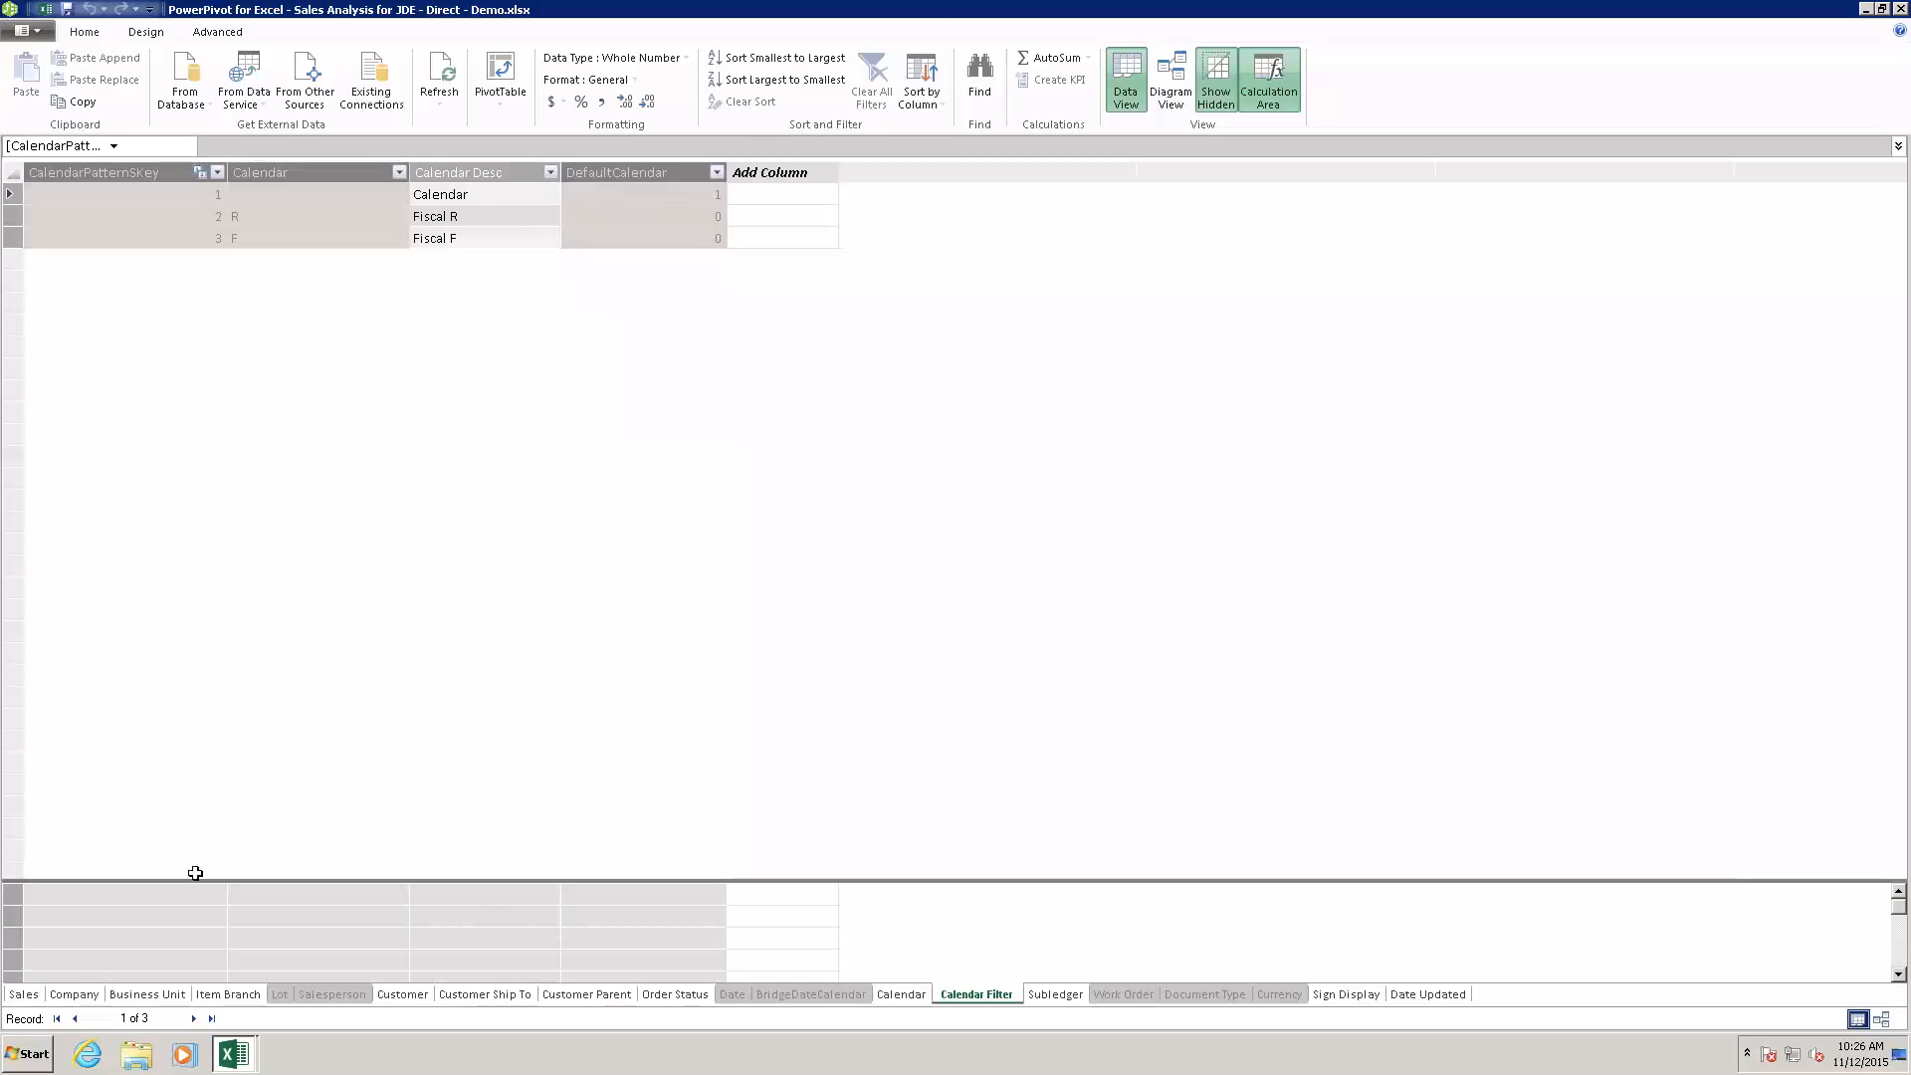
click(36, 995)
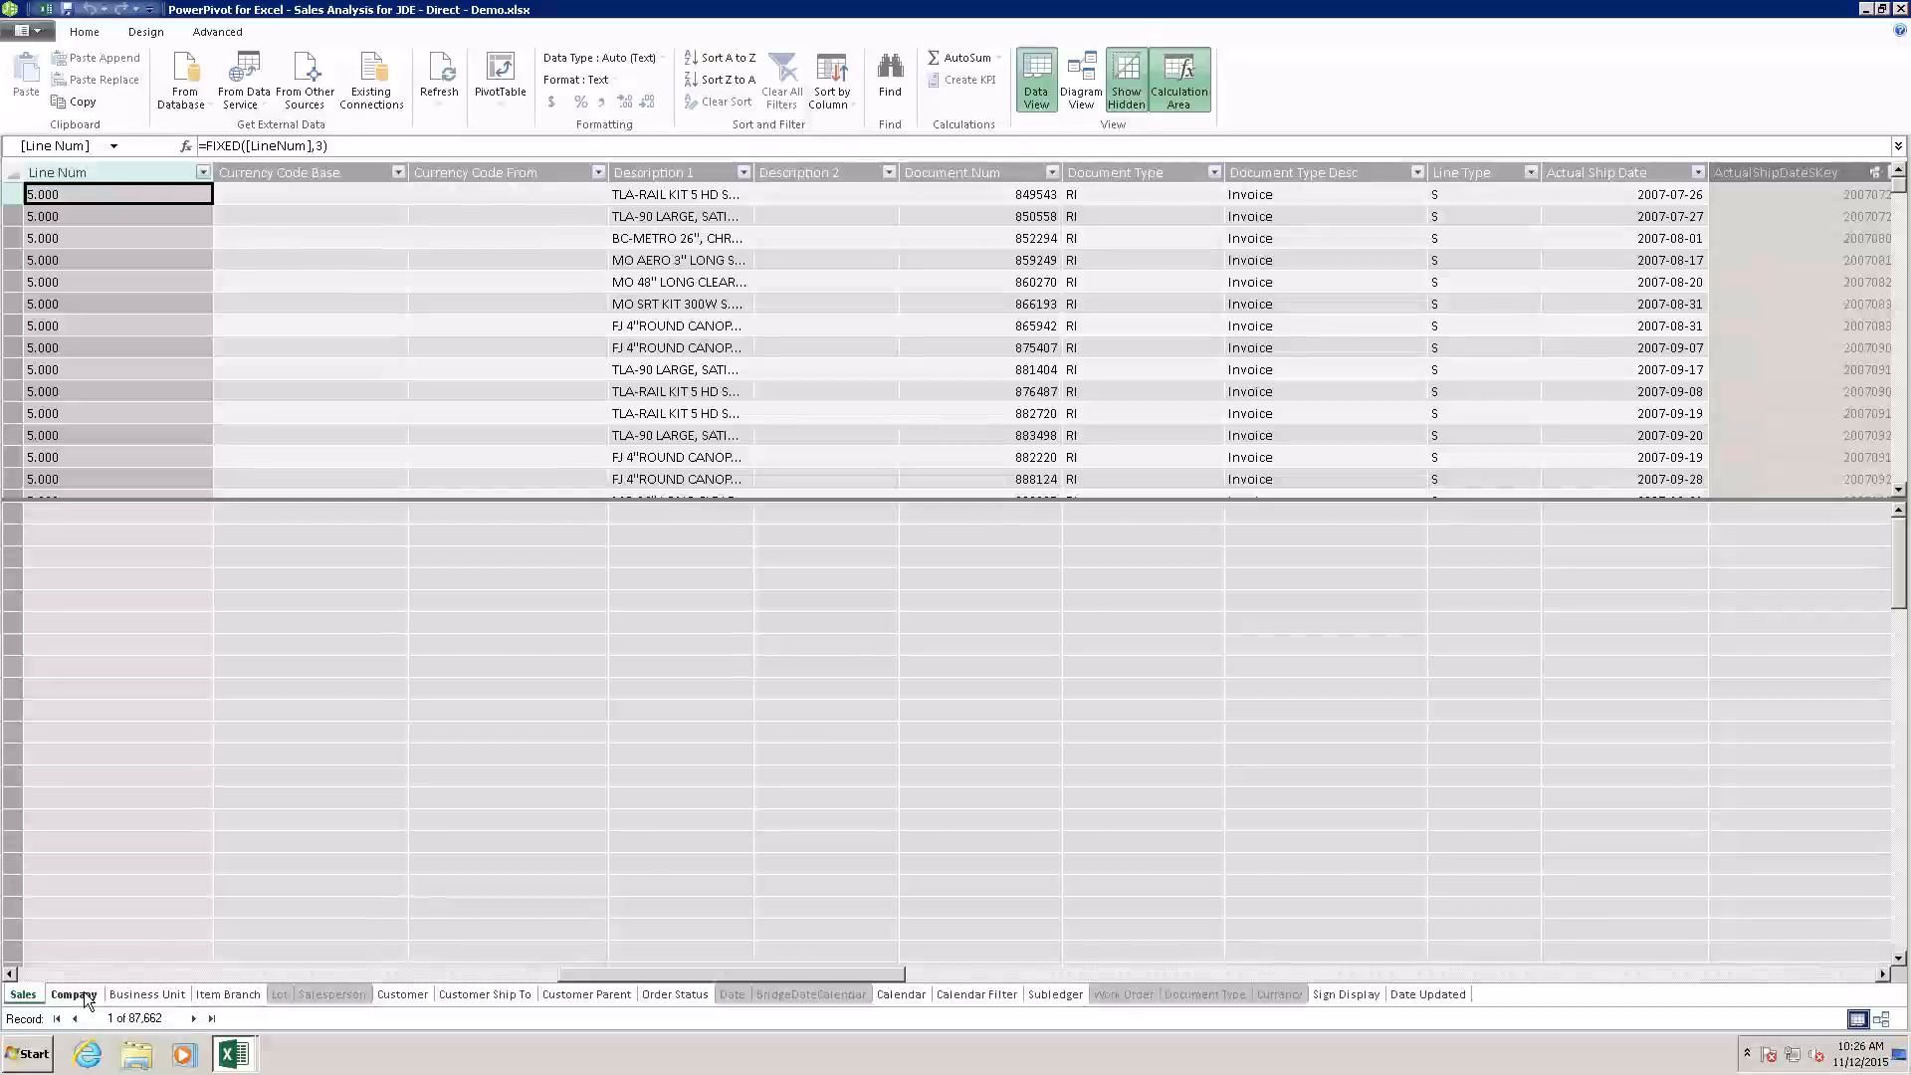
click(149, 994)
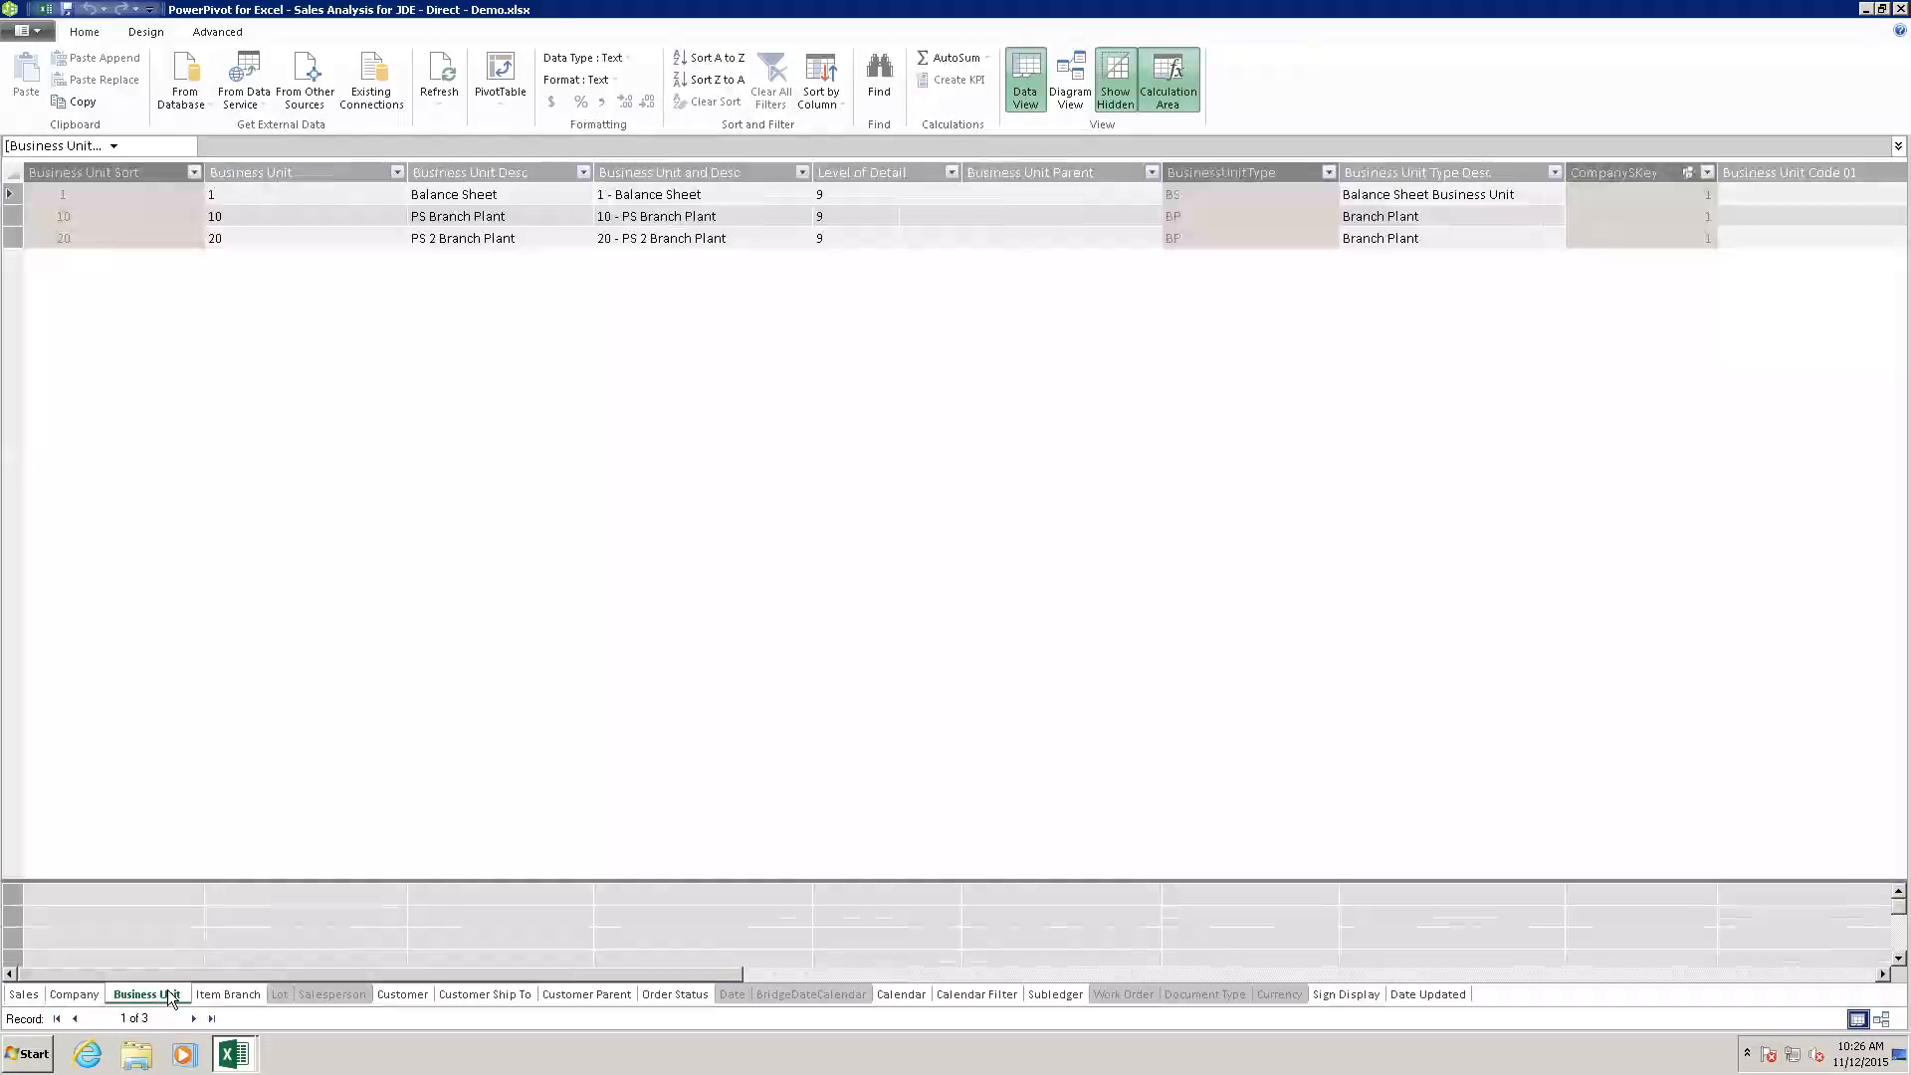
click(227, 994)
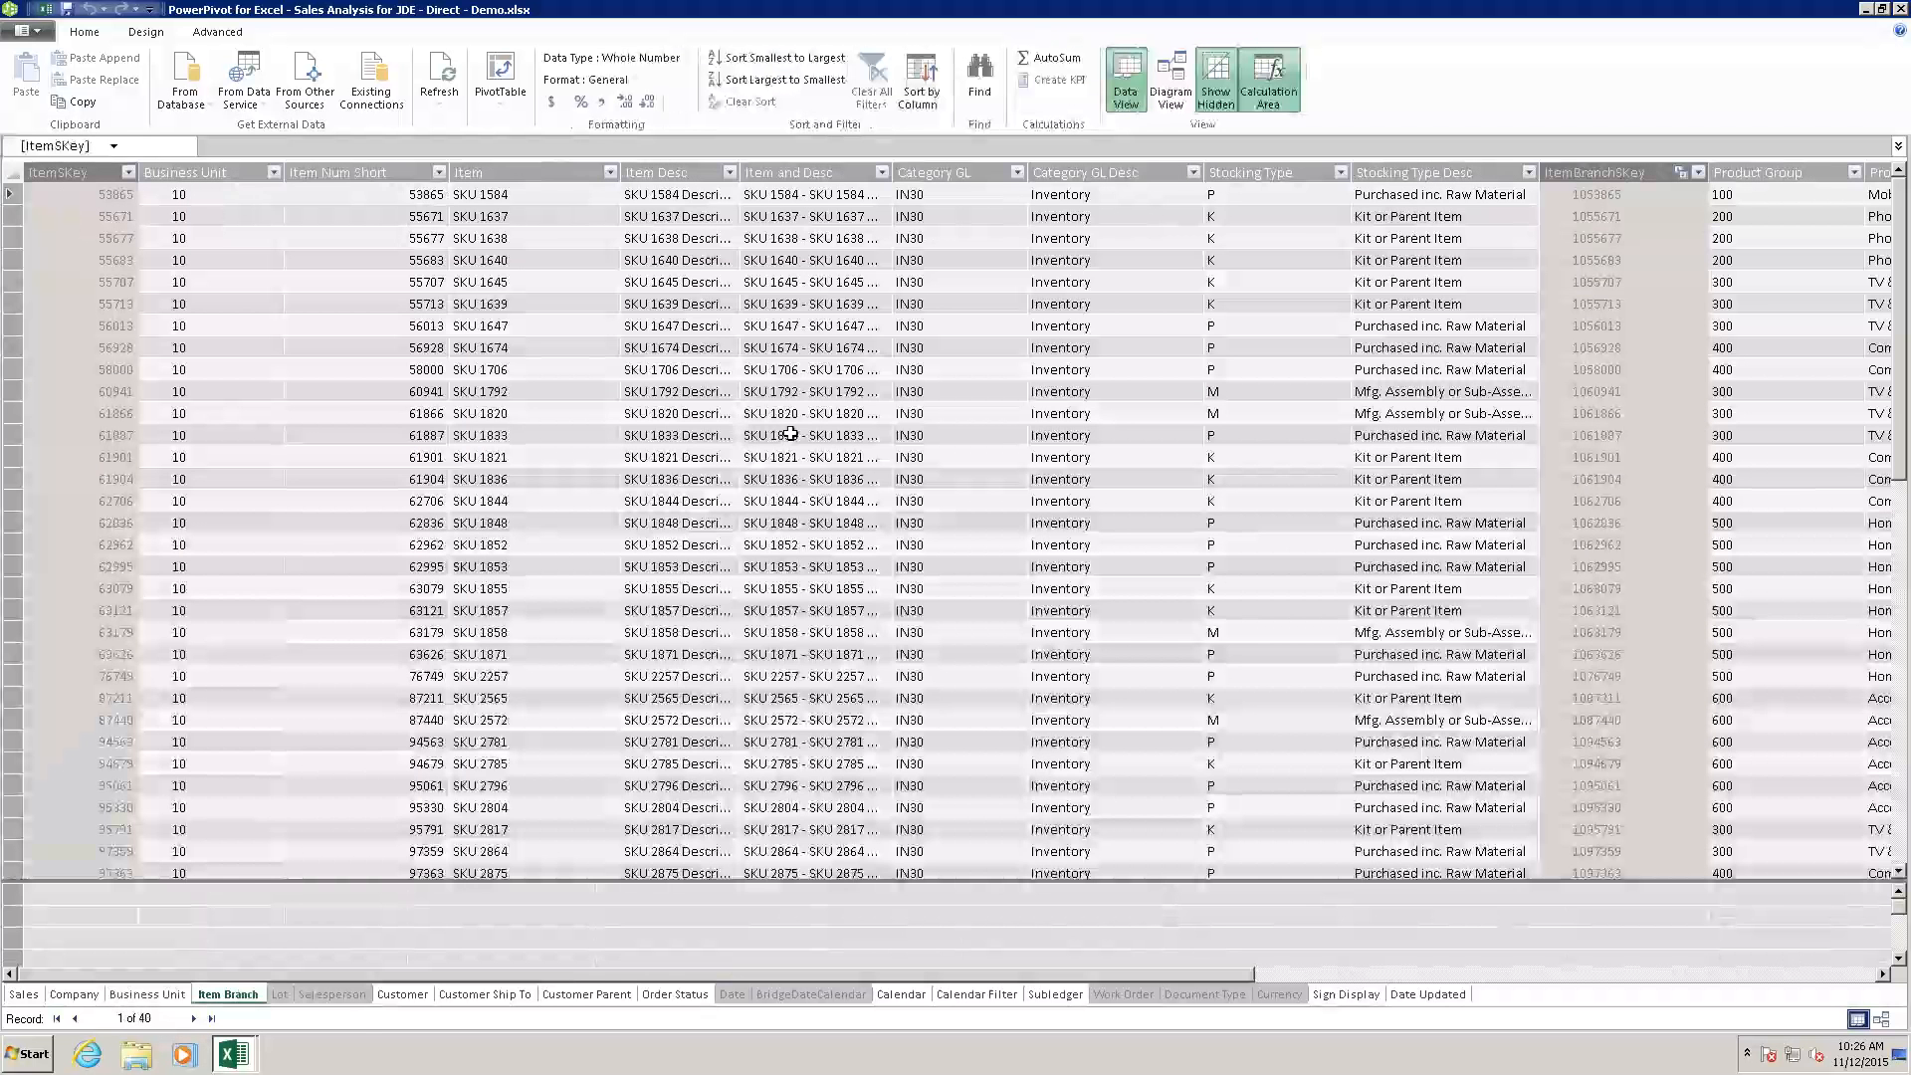
Display the data model as a diagram and examine the relationships around the Sales table.
click(1174, 83)
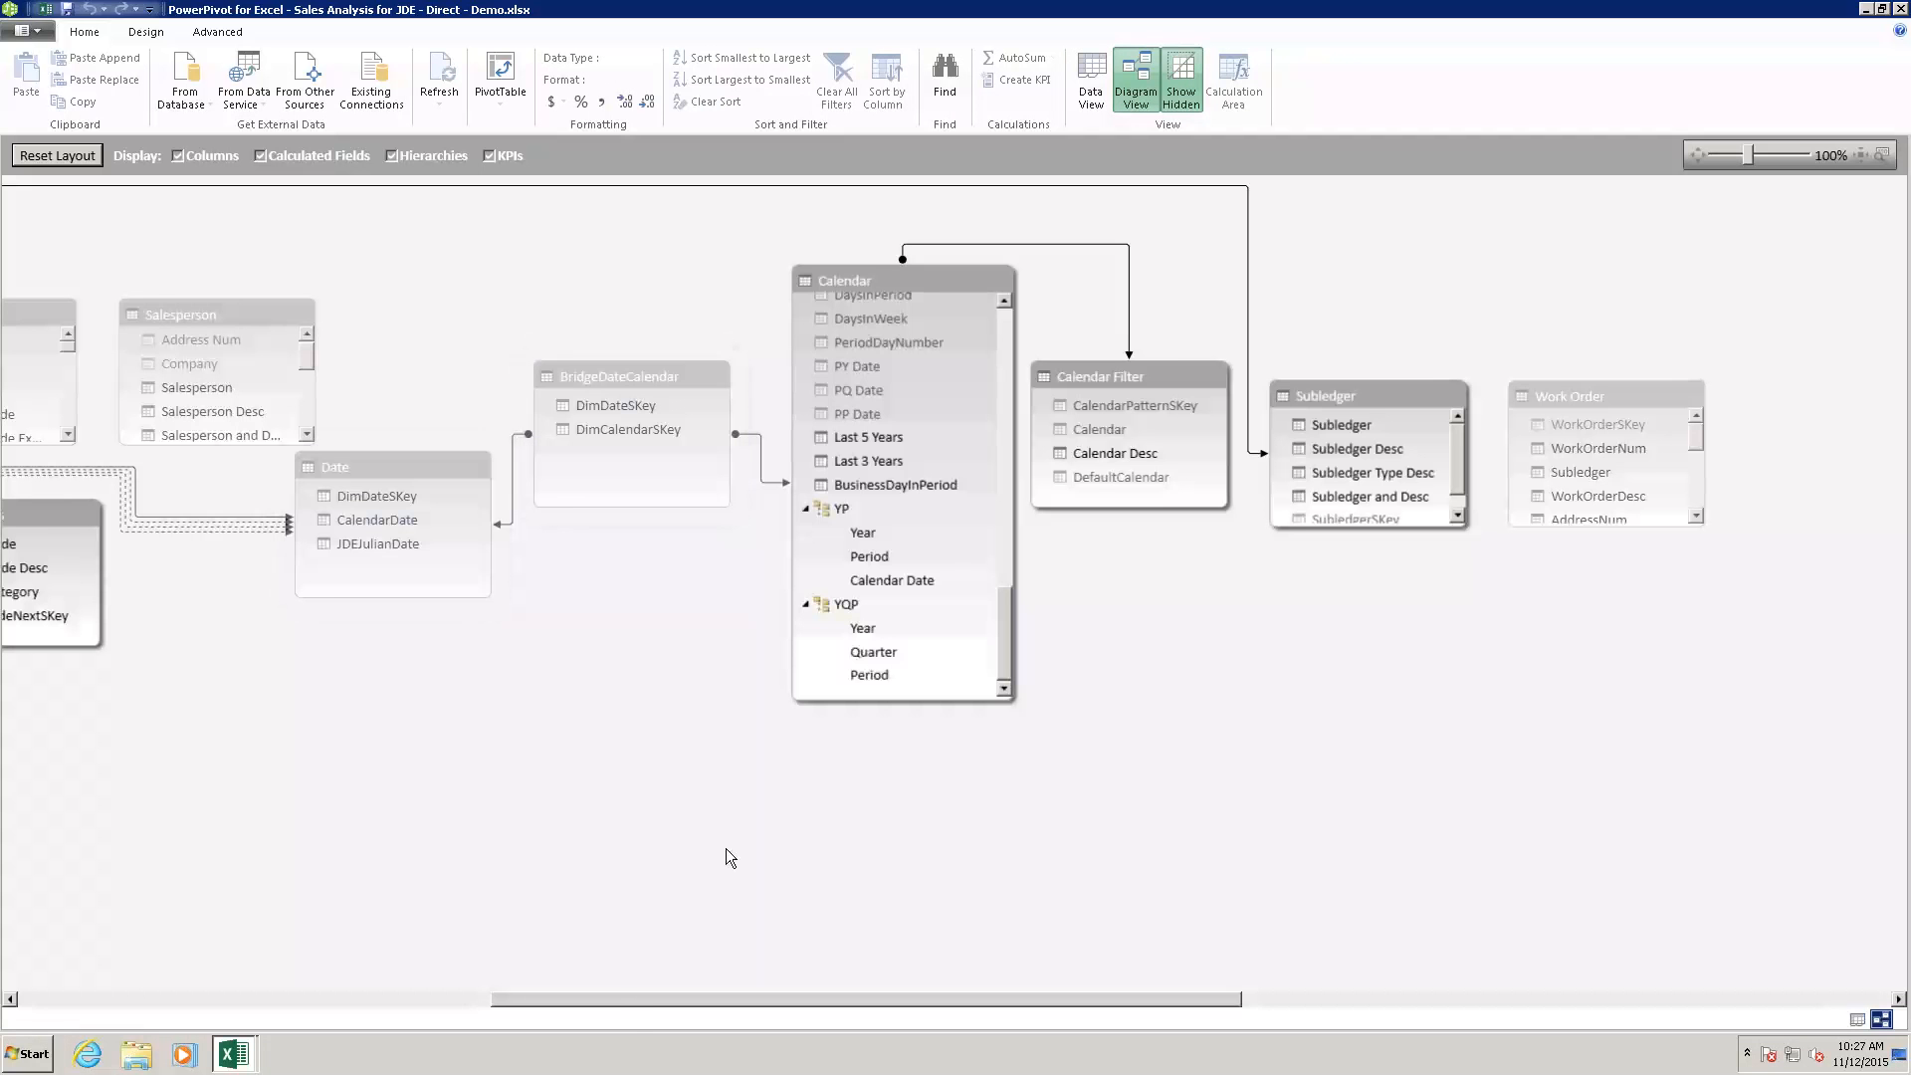
drag(619, 1002, 57, 977)
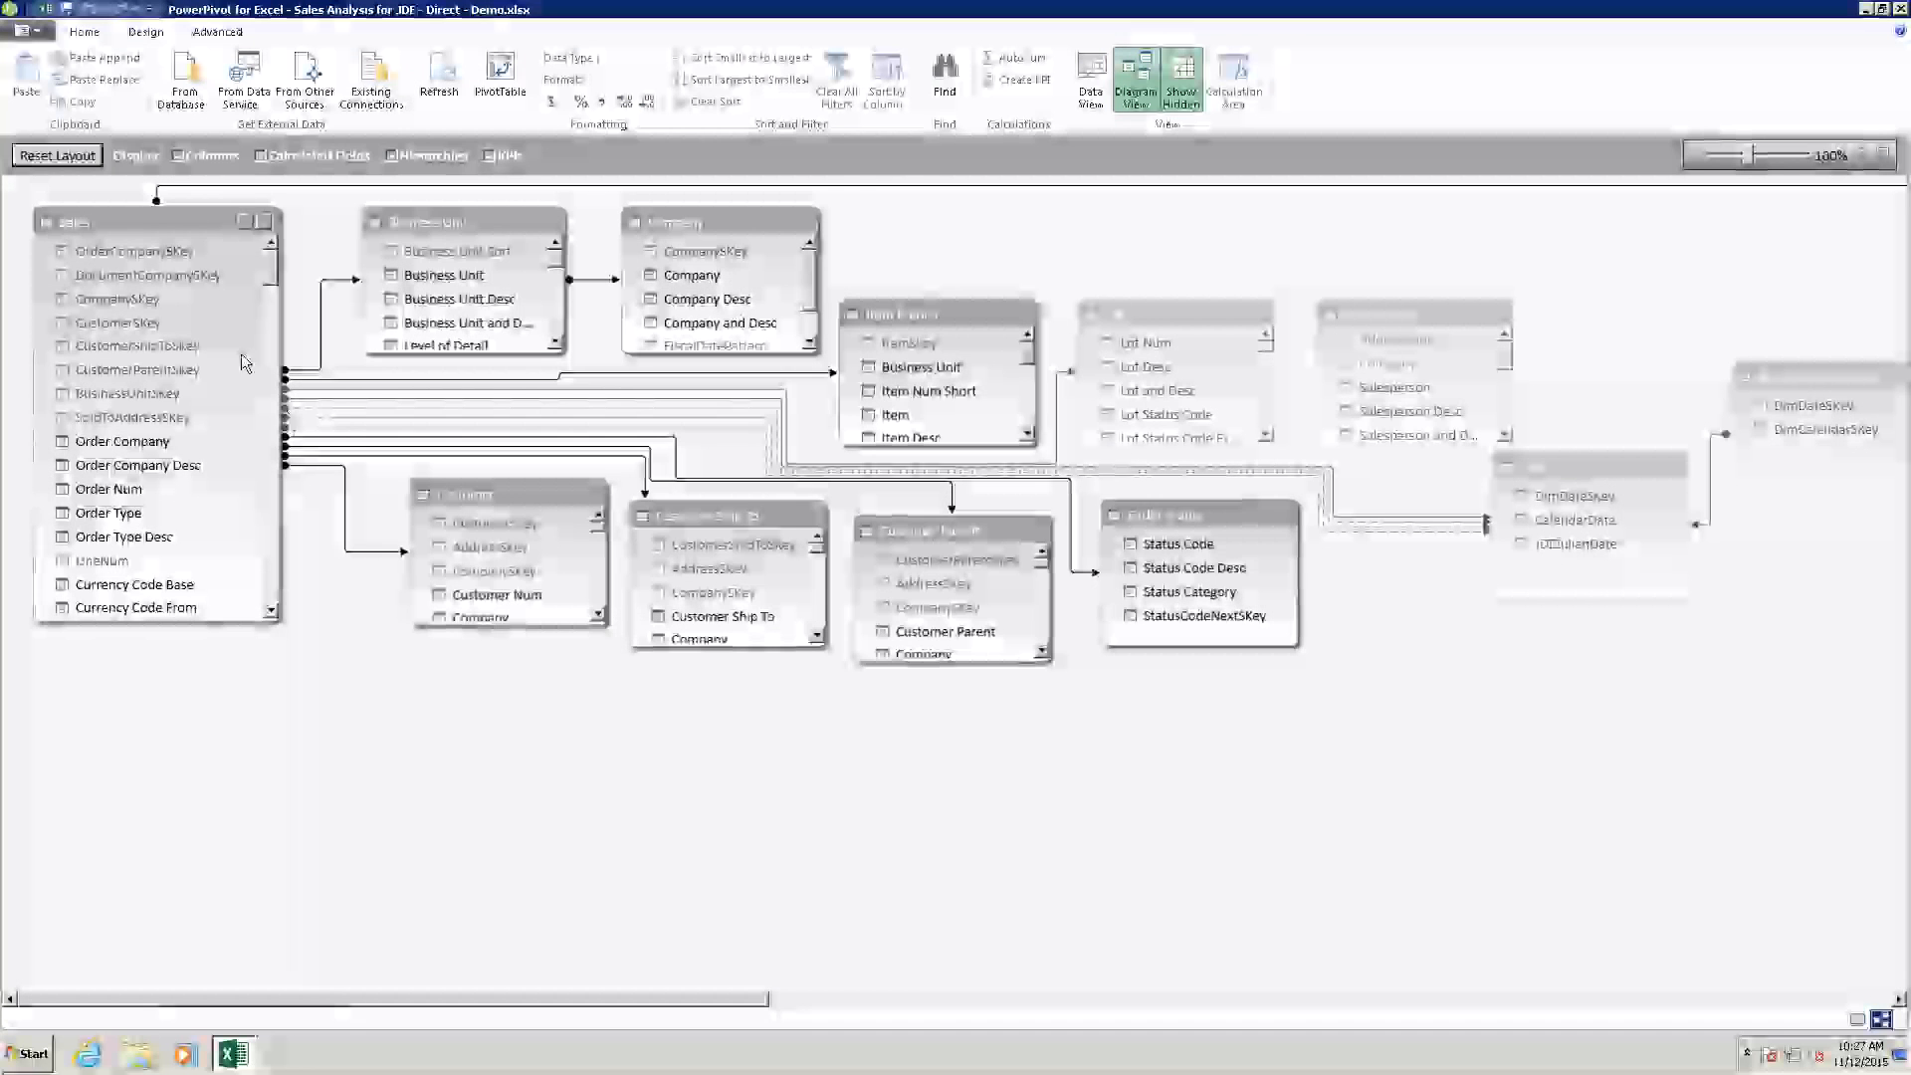
Review the source types for importing external data, including Others (OLEDB/ODBC), the data feeds and text files, and cancel the import.
click(306, 85)
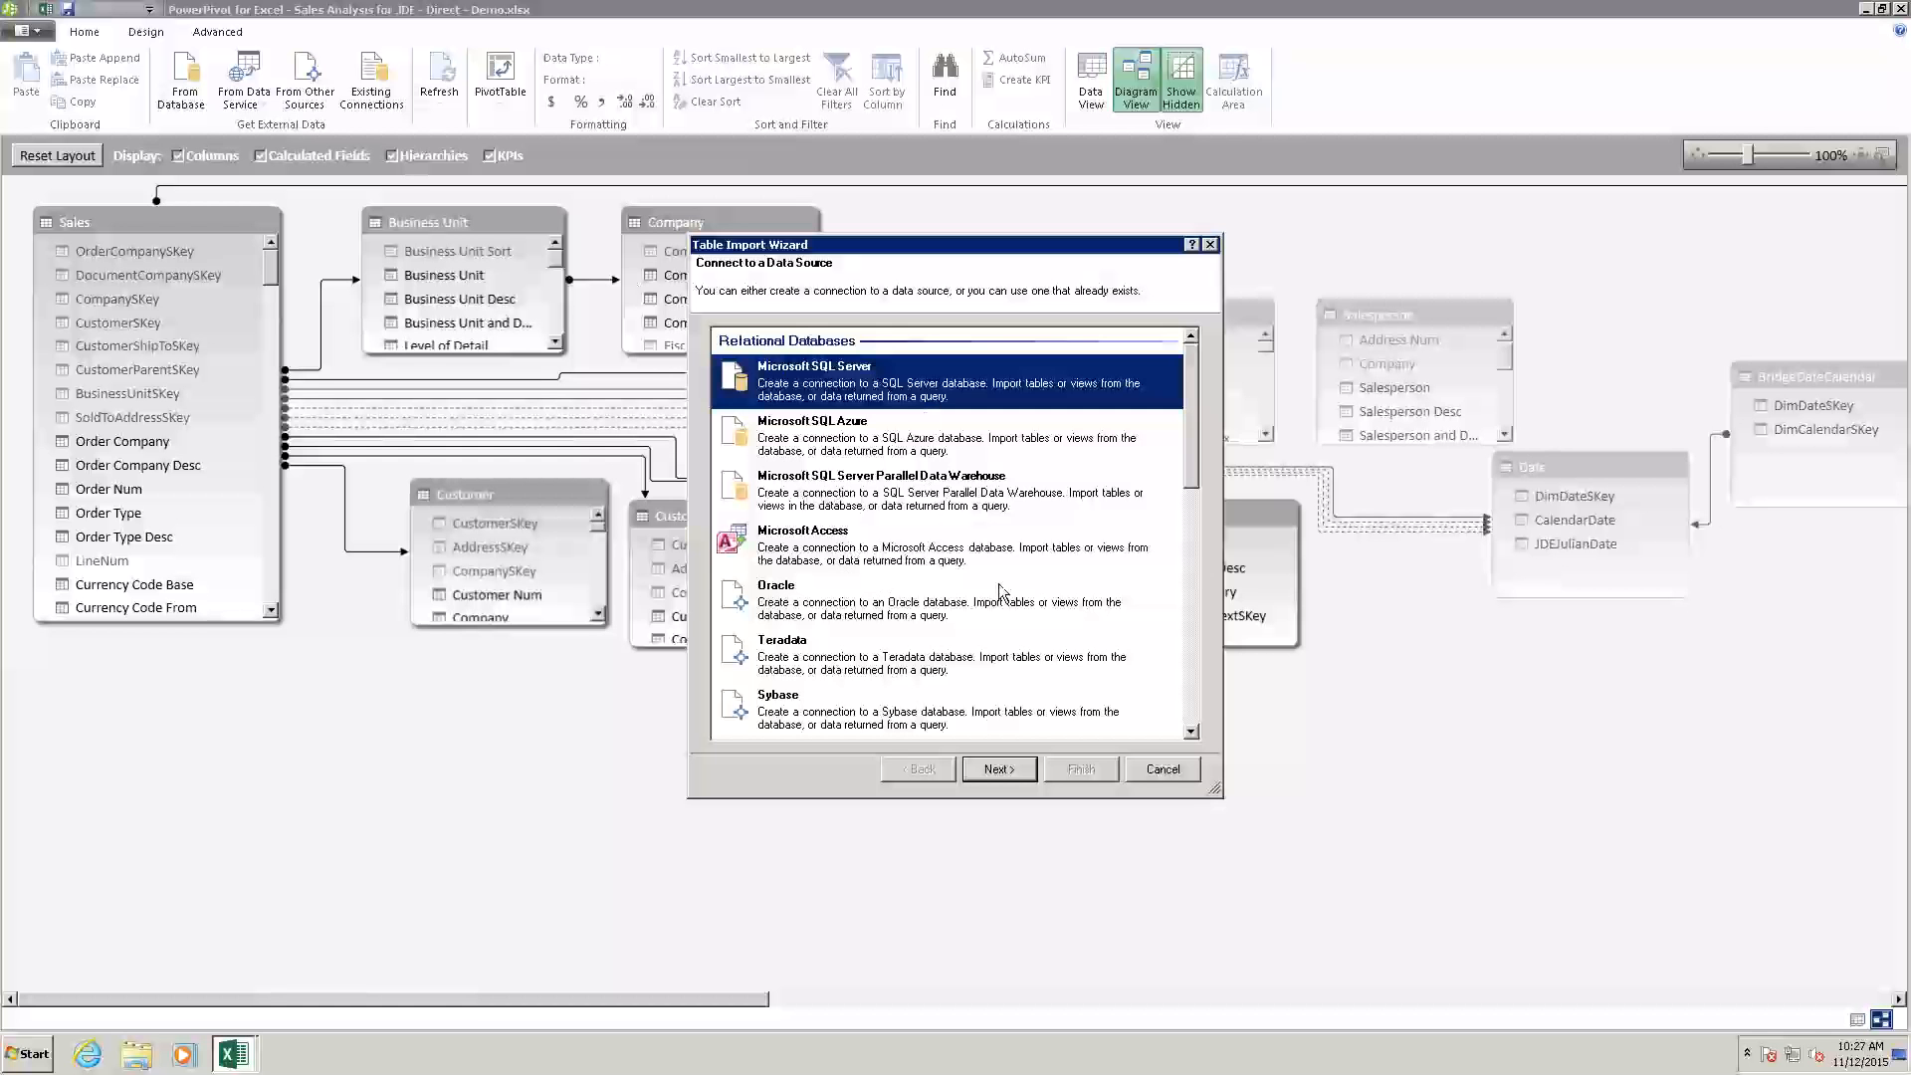
drag(1186, 438, 1190, 572)
click(874, 530)
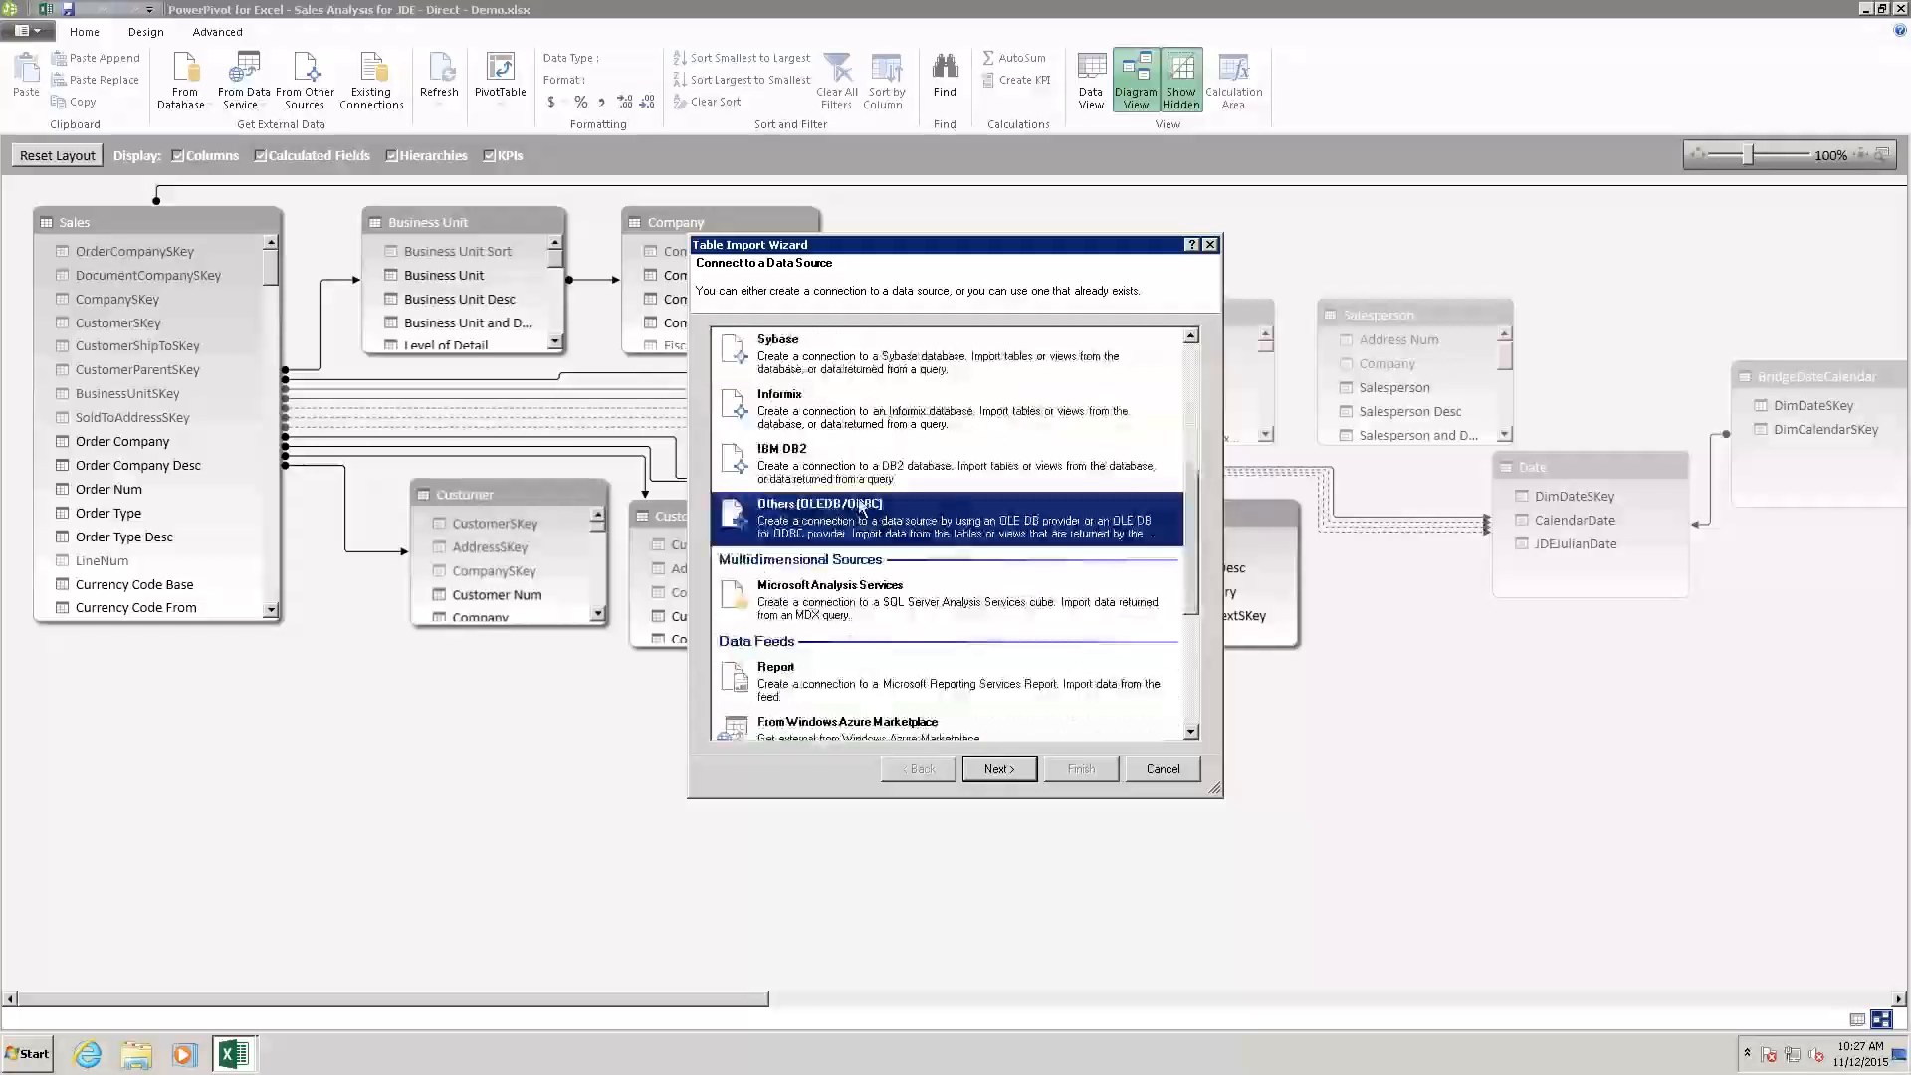
drag(1193, 535, 1187, 637)
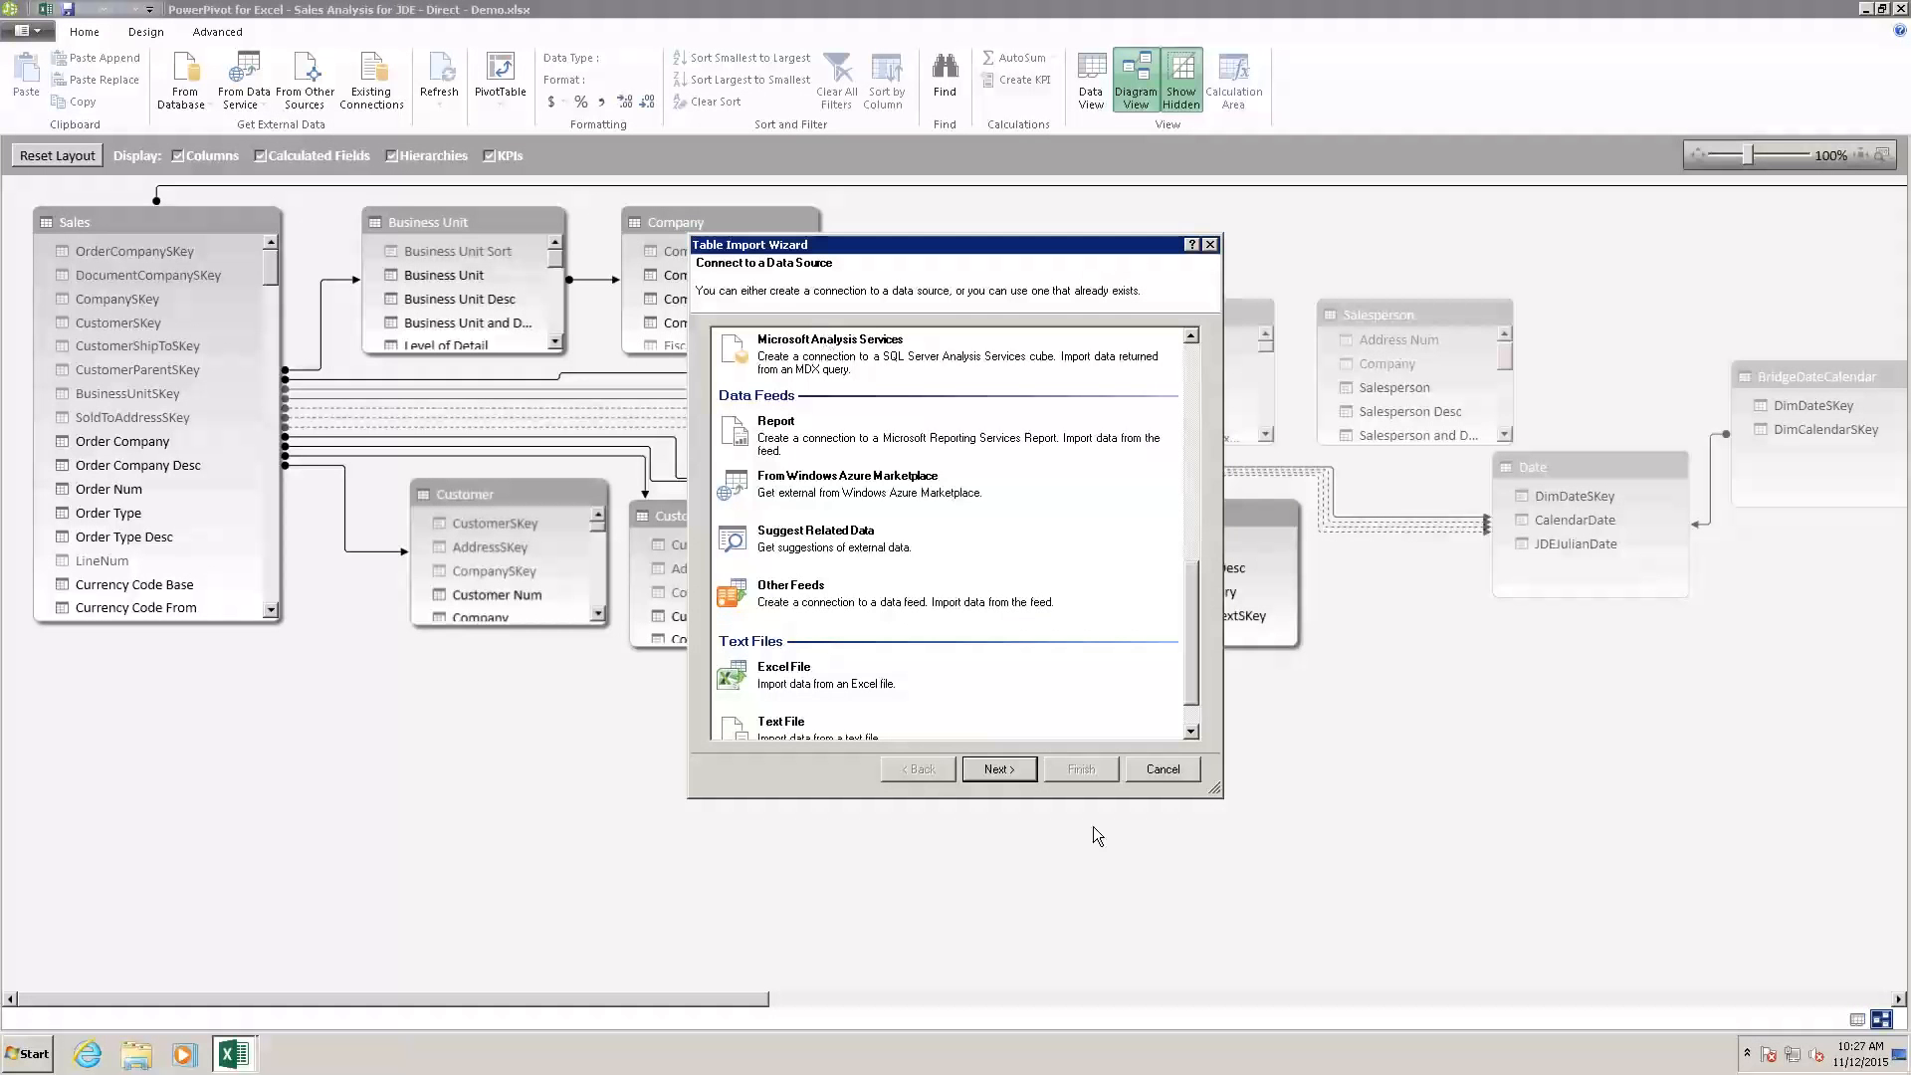
click(1162, 770)
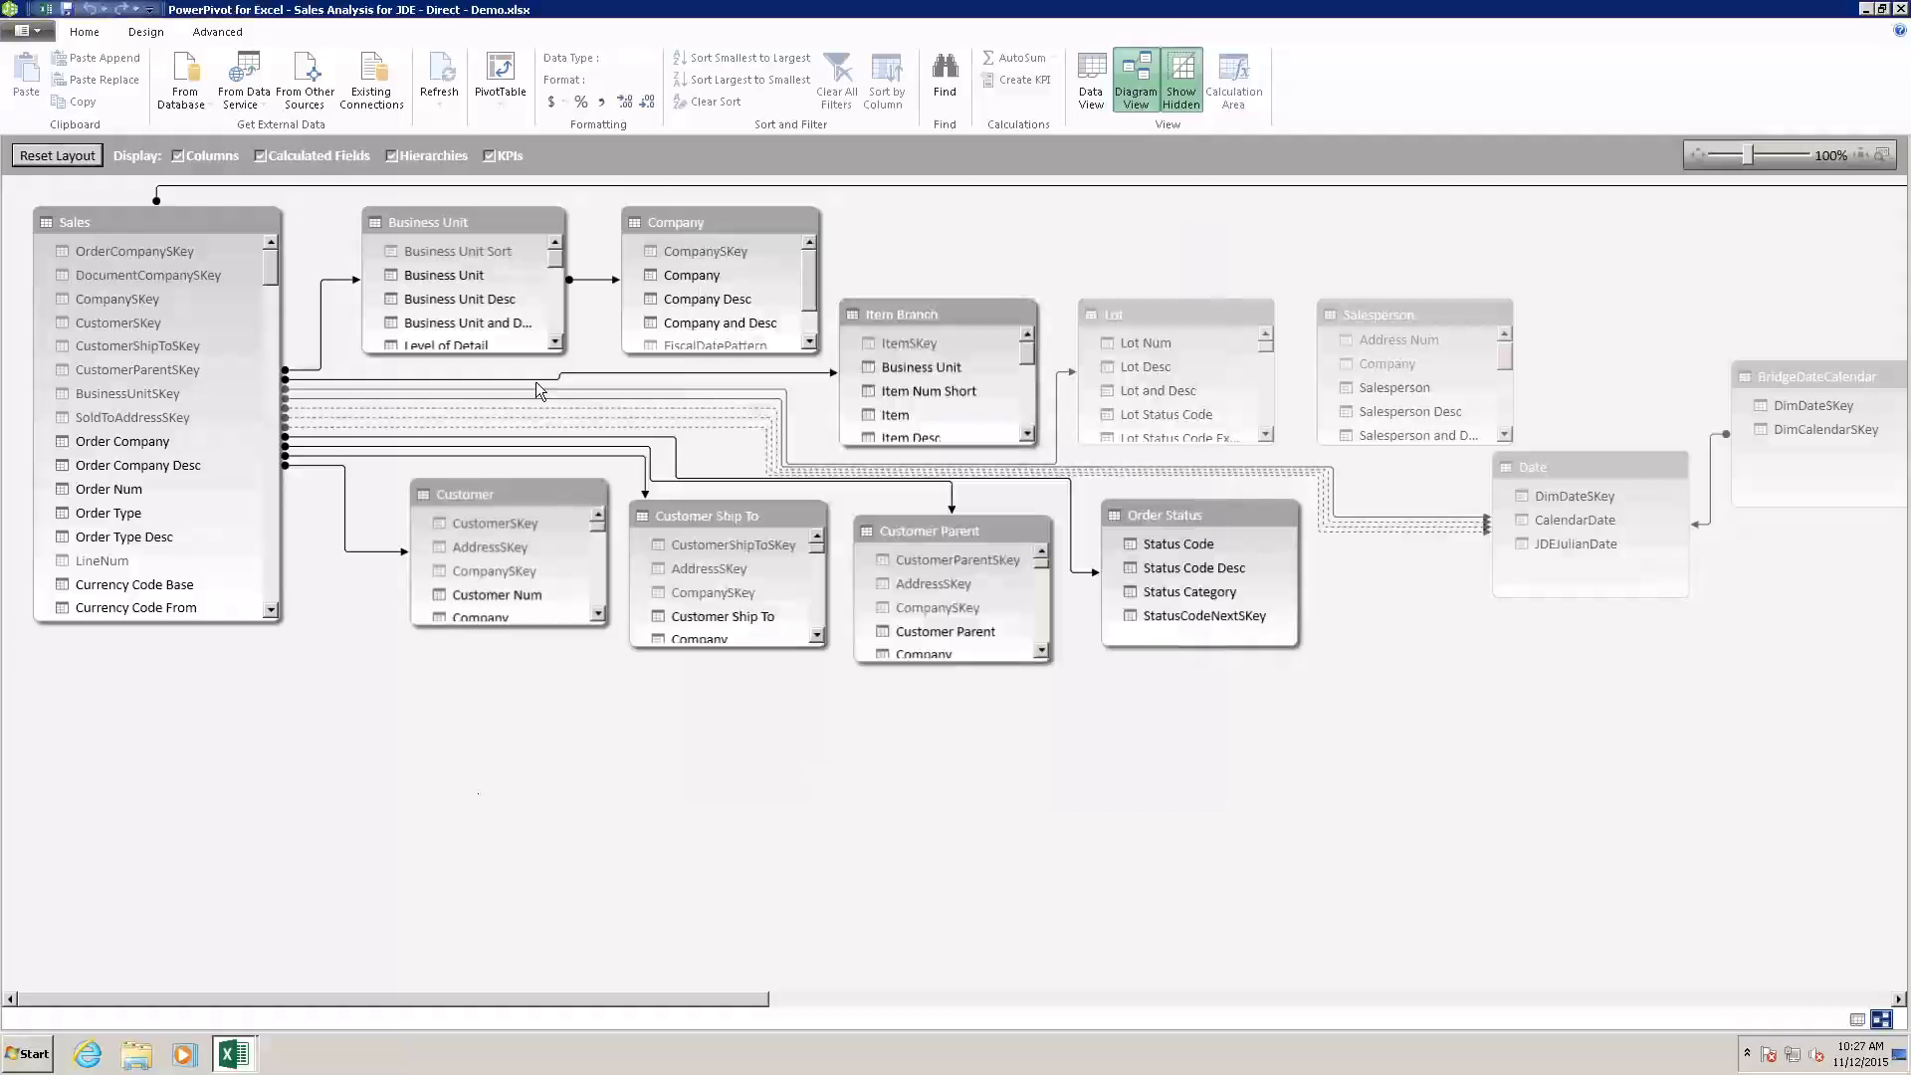
Examine the Sales table's calculated measures, including the formula of Sales Amt - QTD, and return to the Excel workbook.
click(1100, 95)
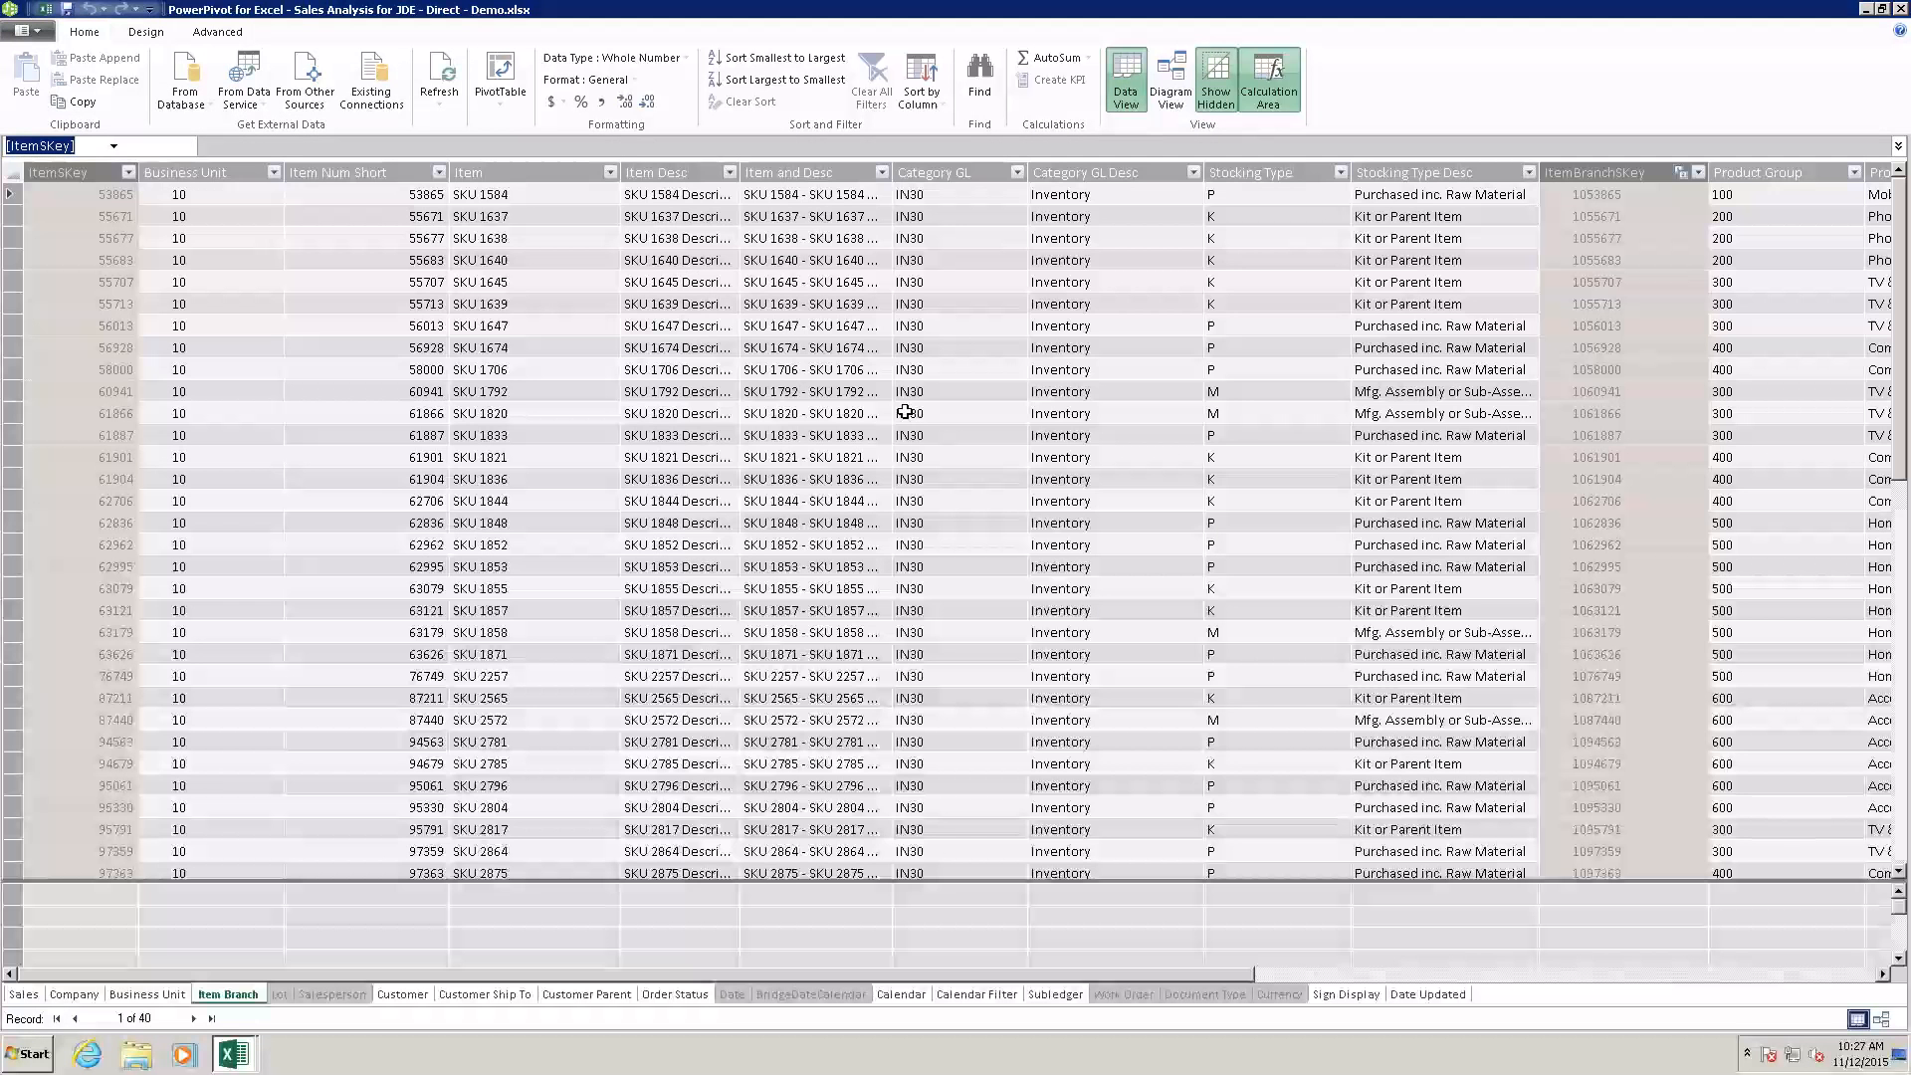
click(18, 994)
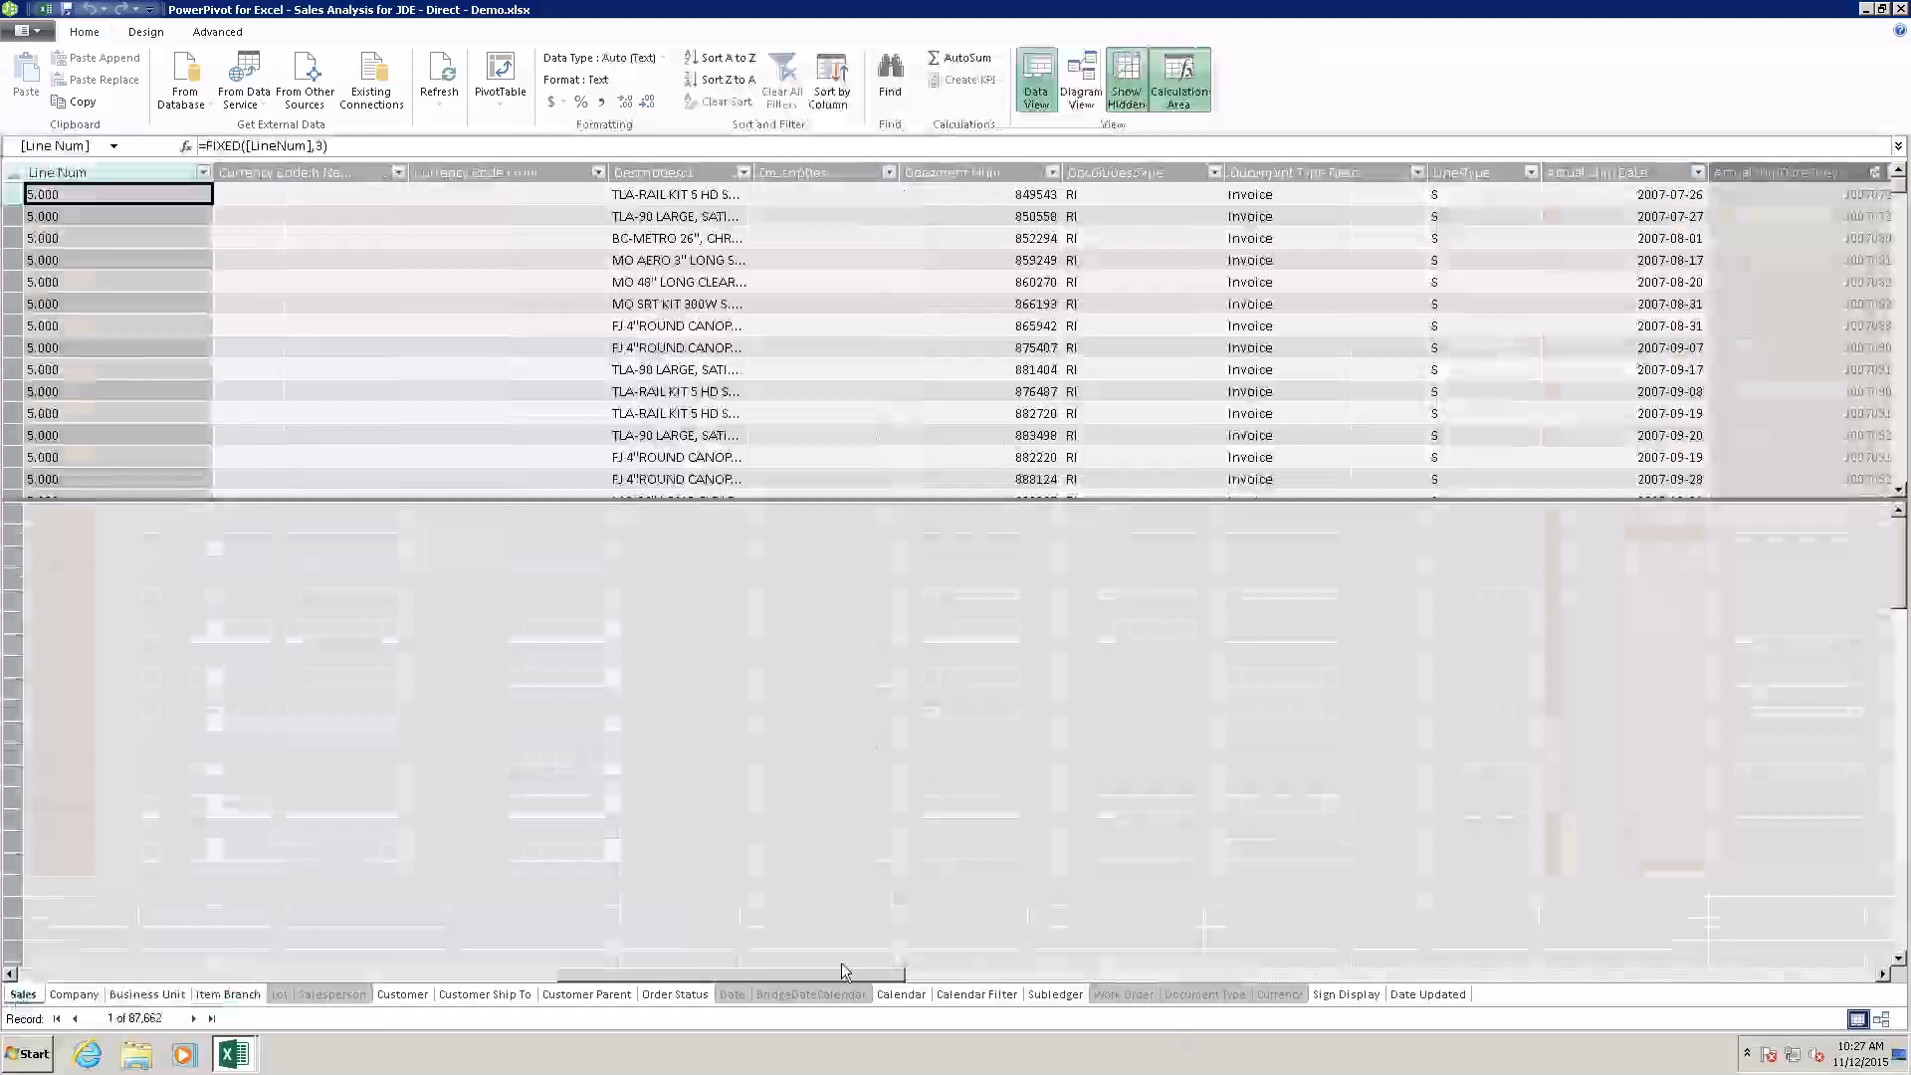
drag(828, 969, 1214, 975)
drag(943, 980, 112, 694)
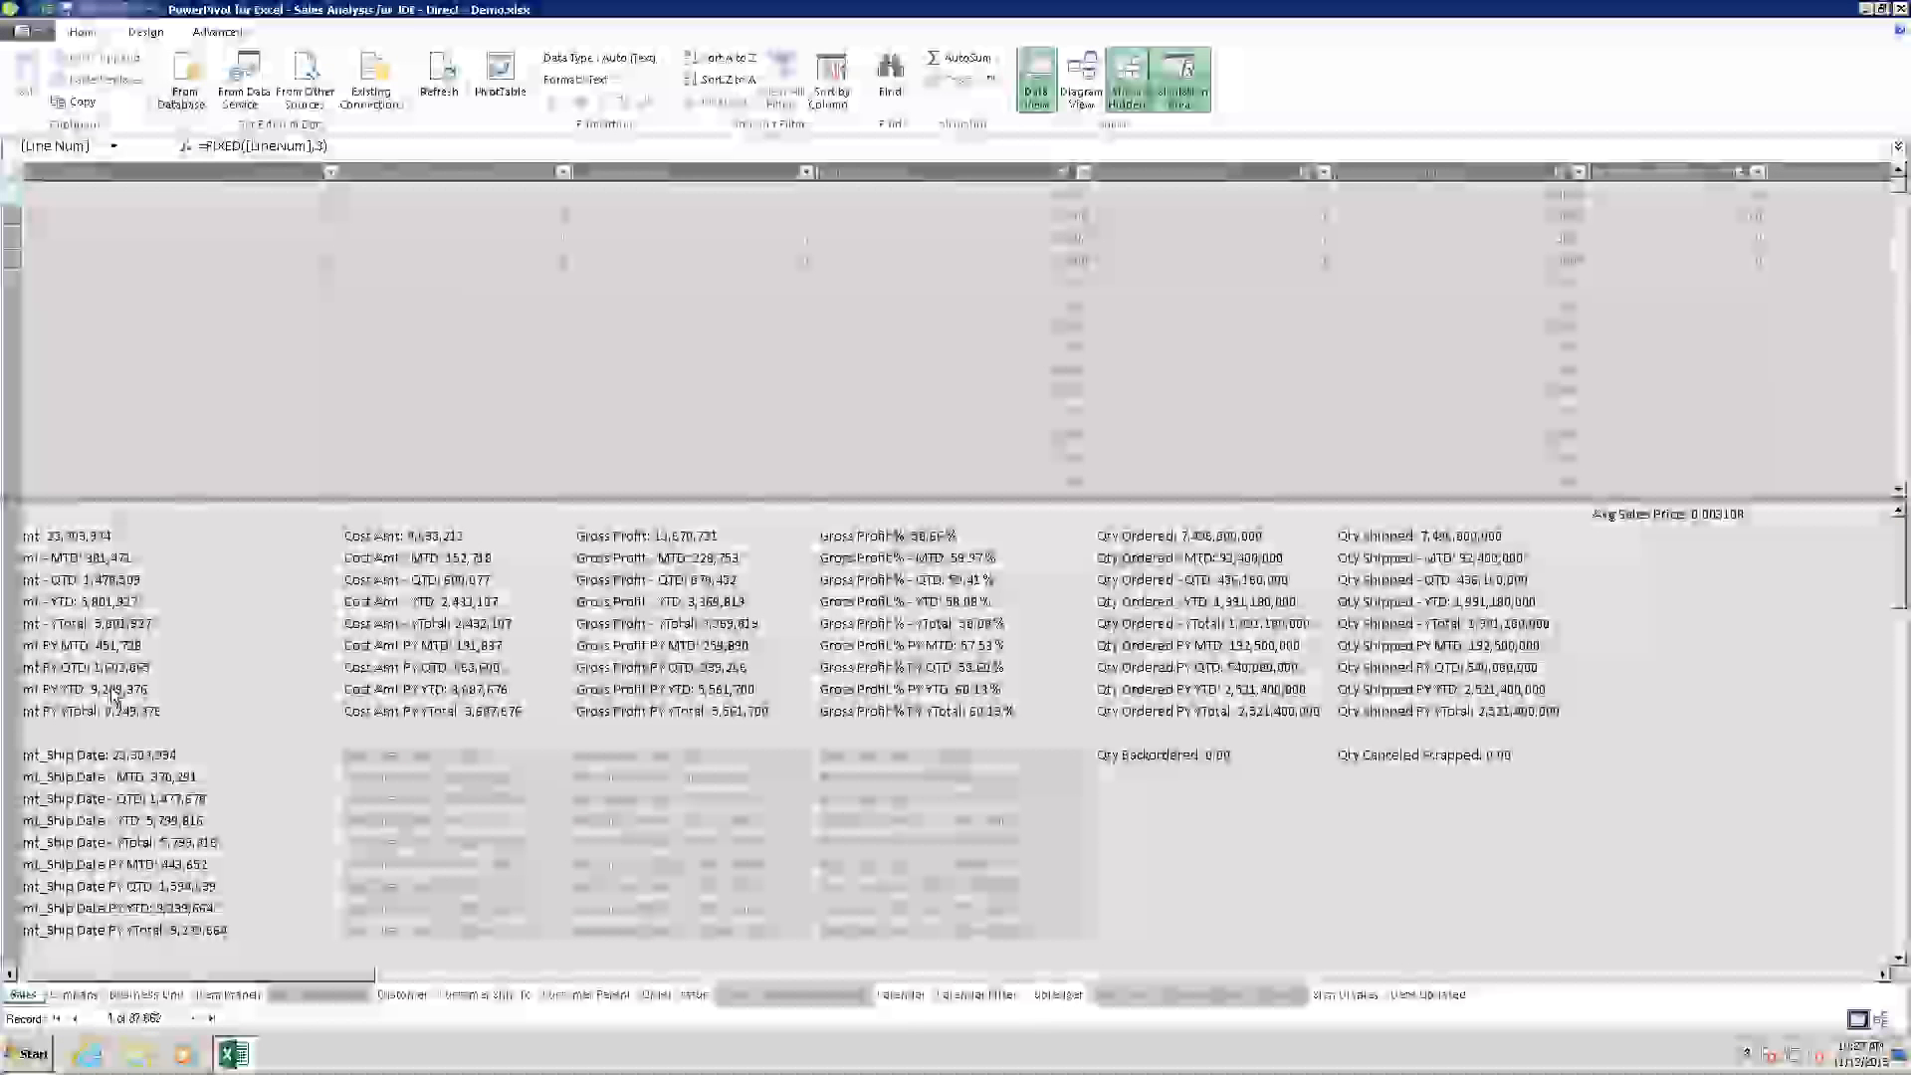
click(80, 536)
click(131, 581)
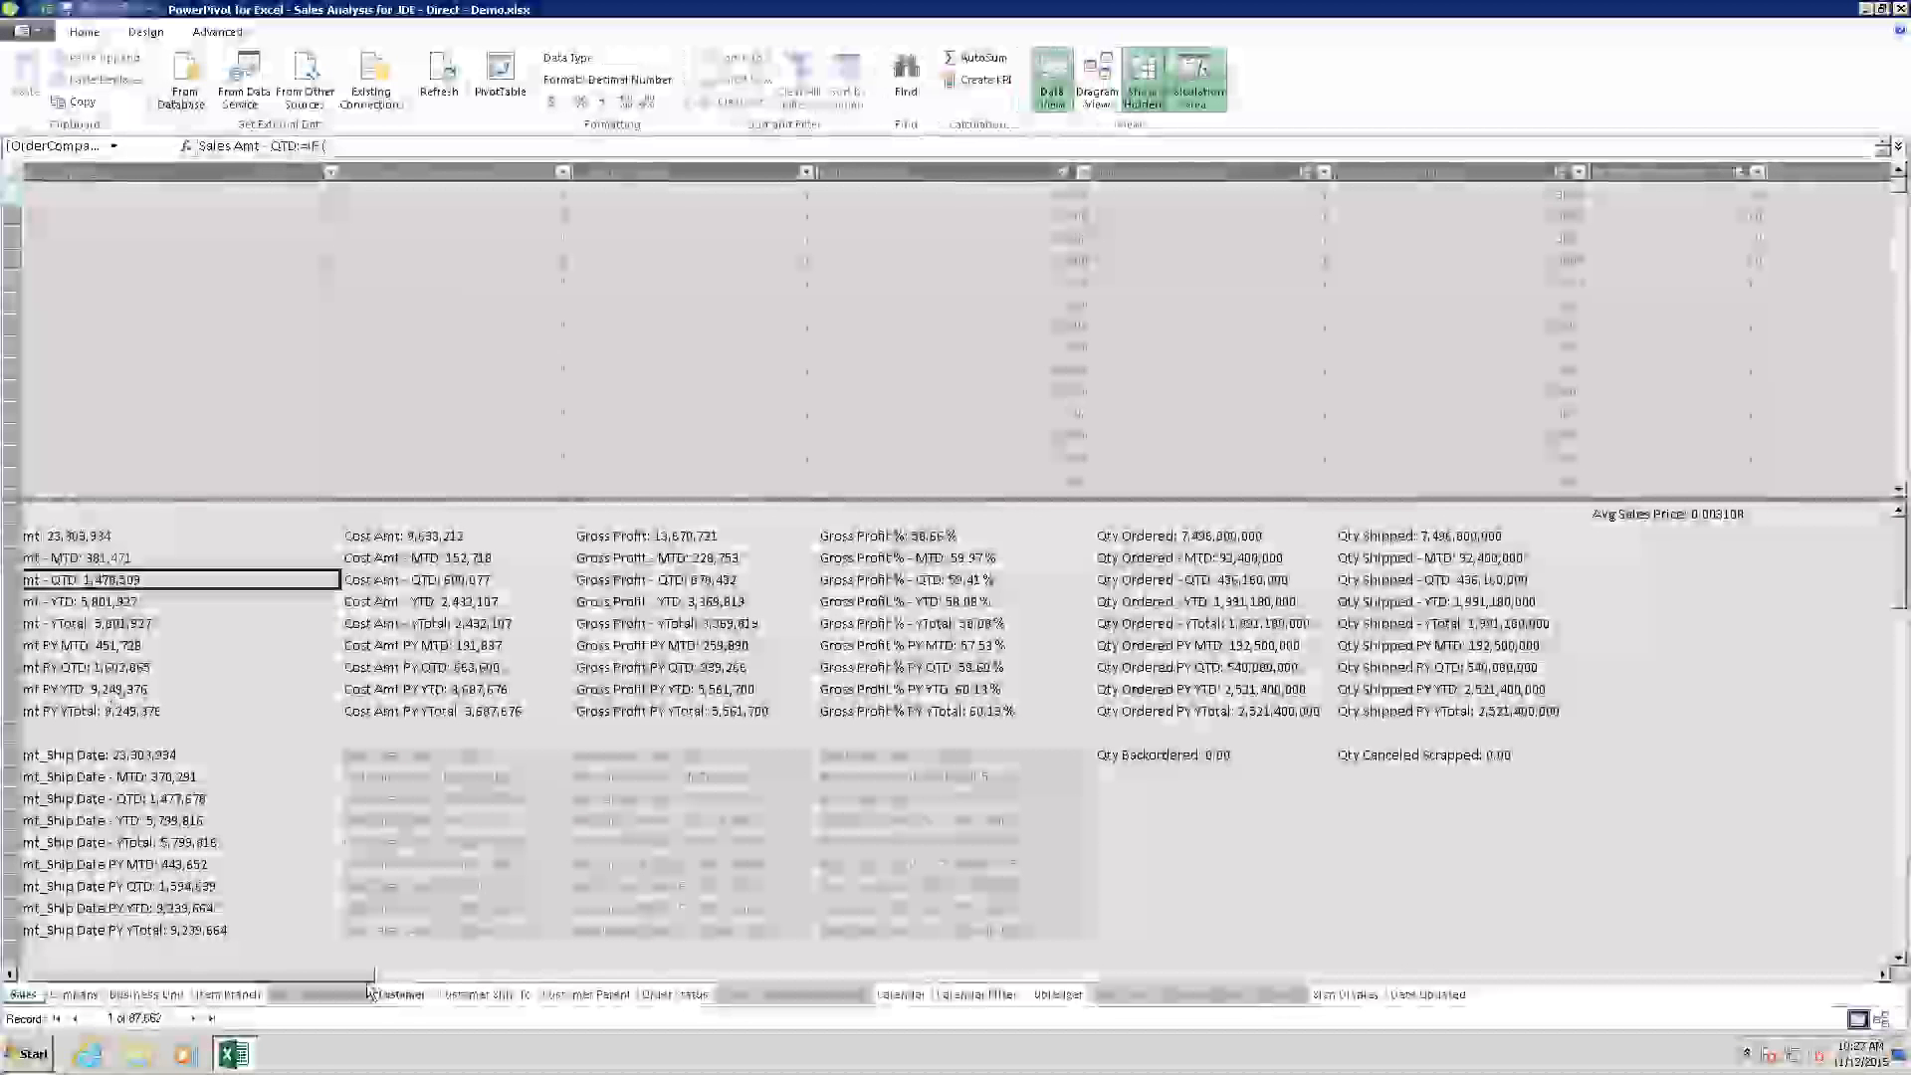
drag(353, 975, 299, 967)
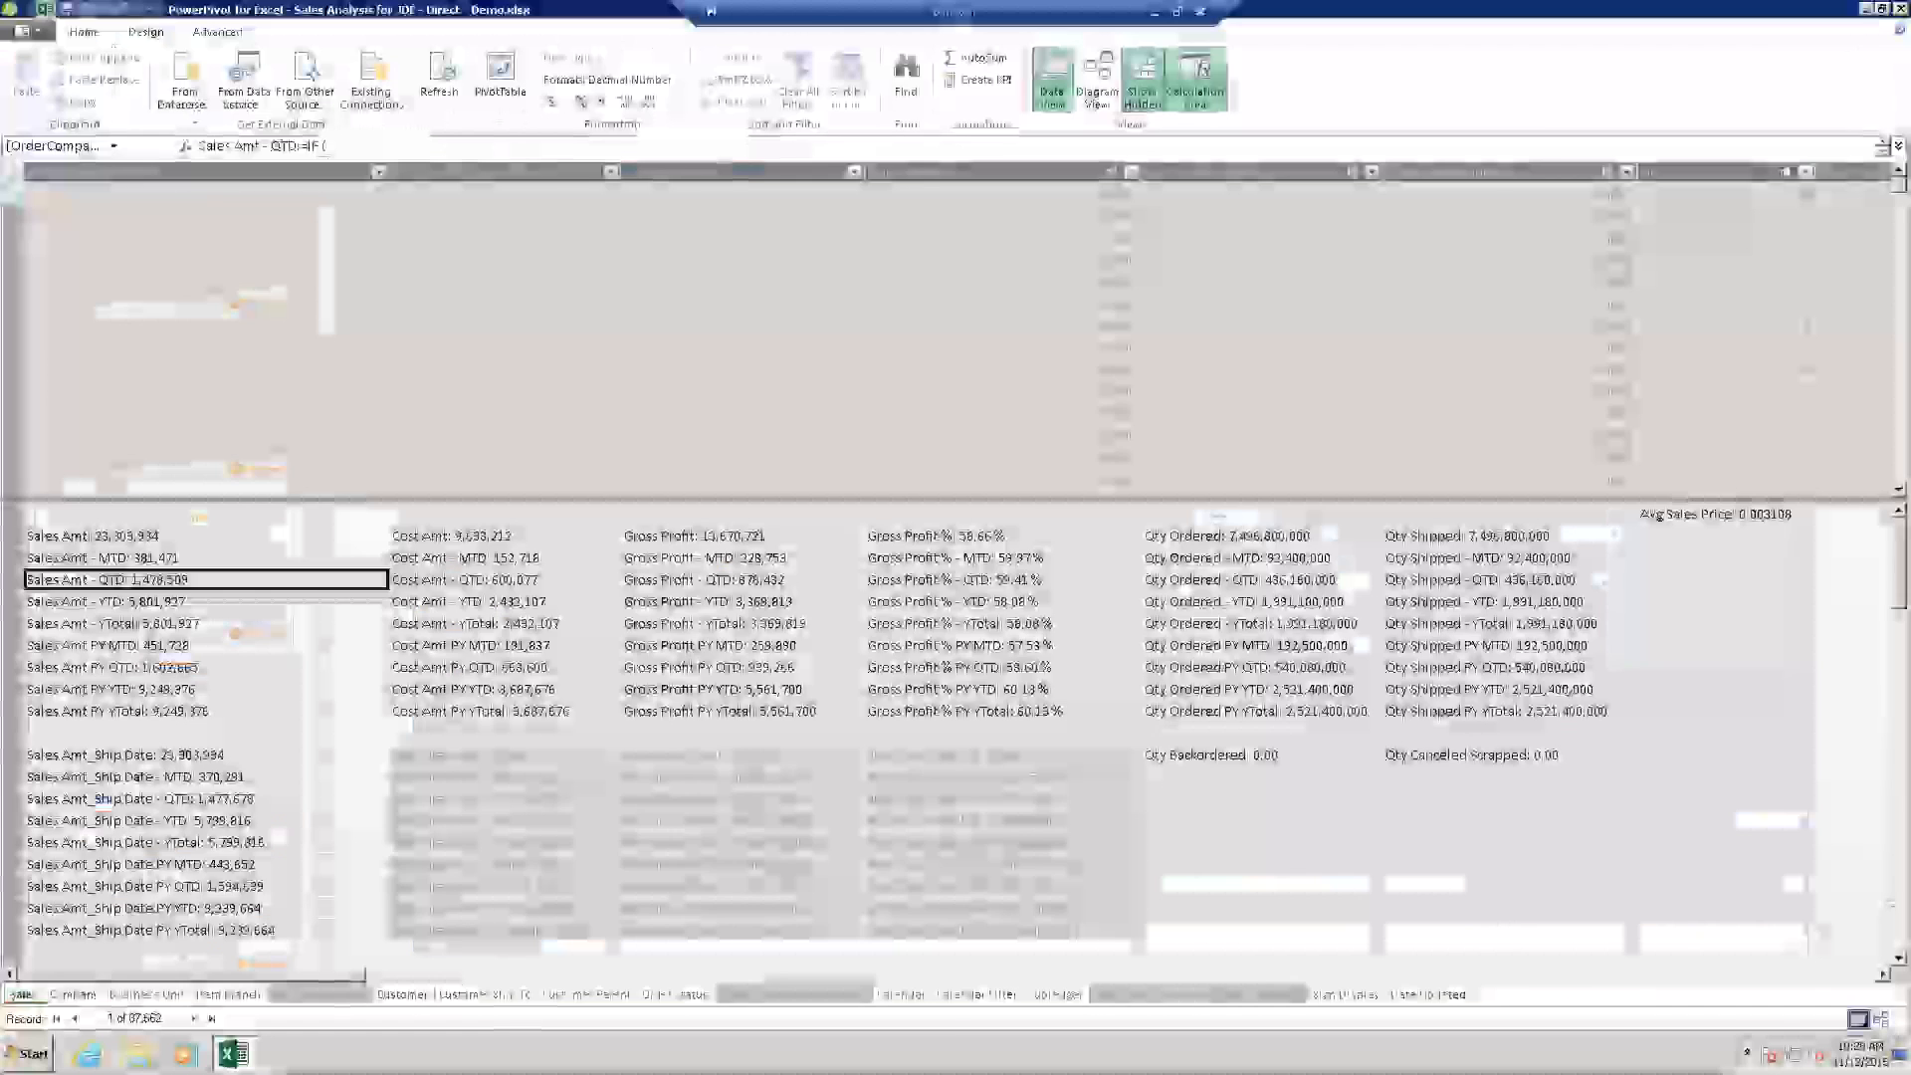
click(47, 14)
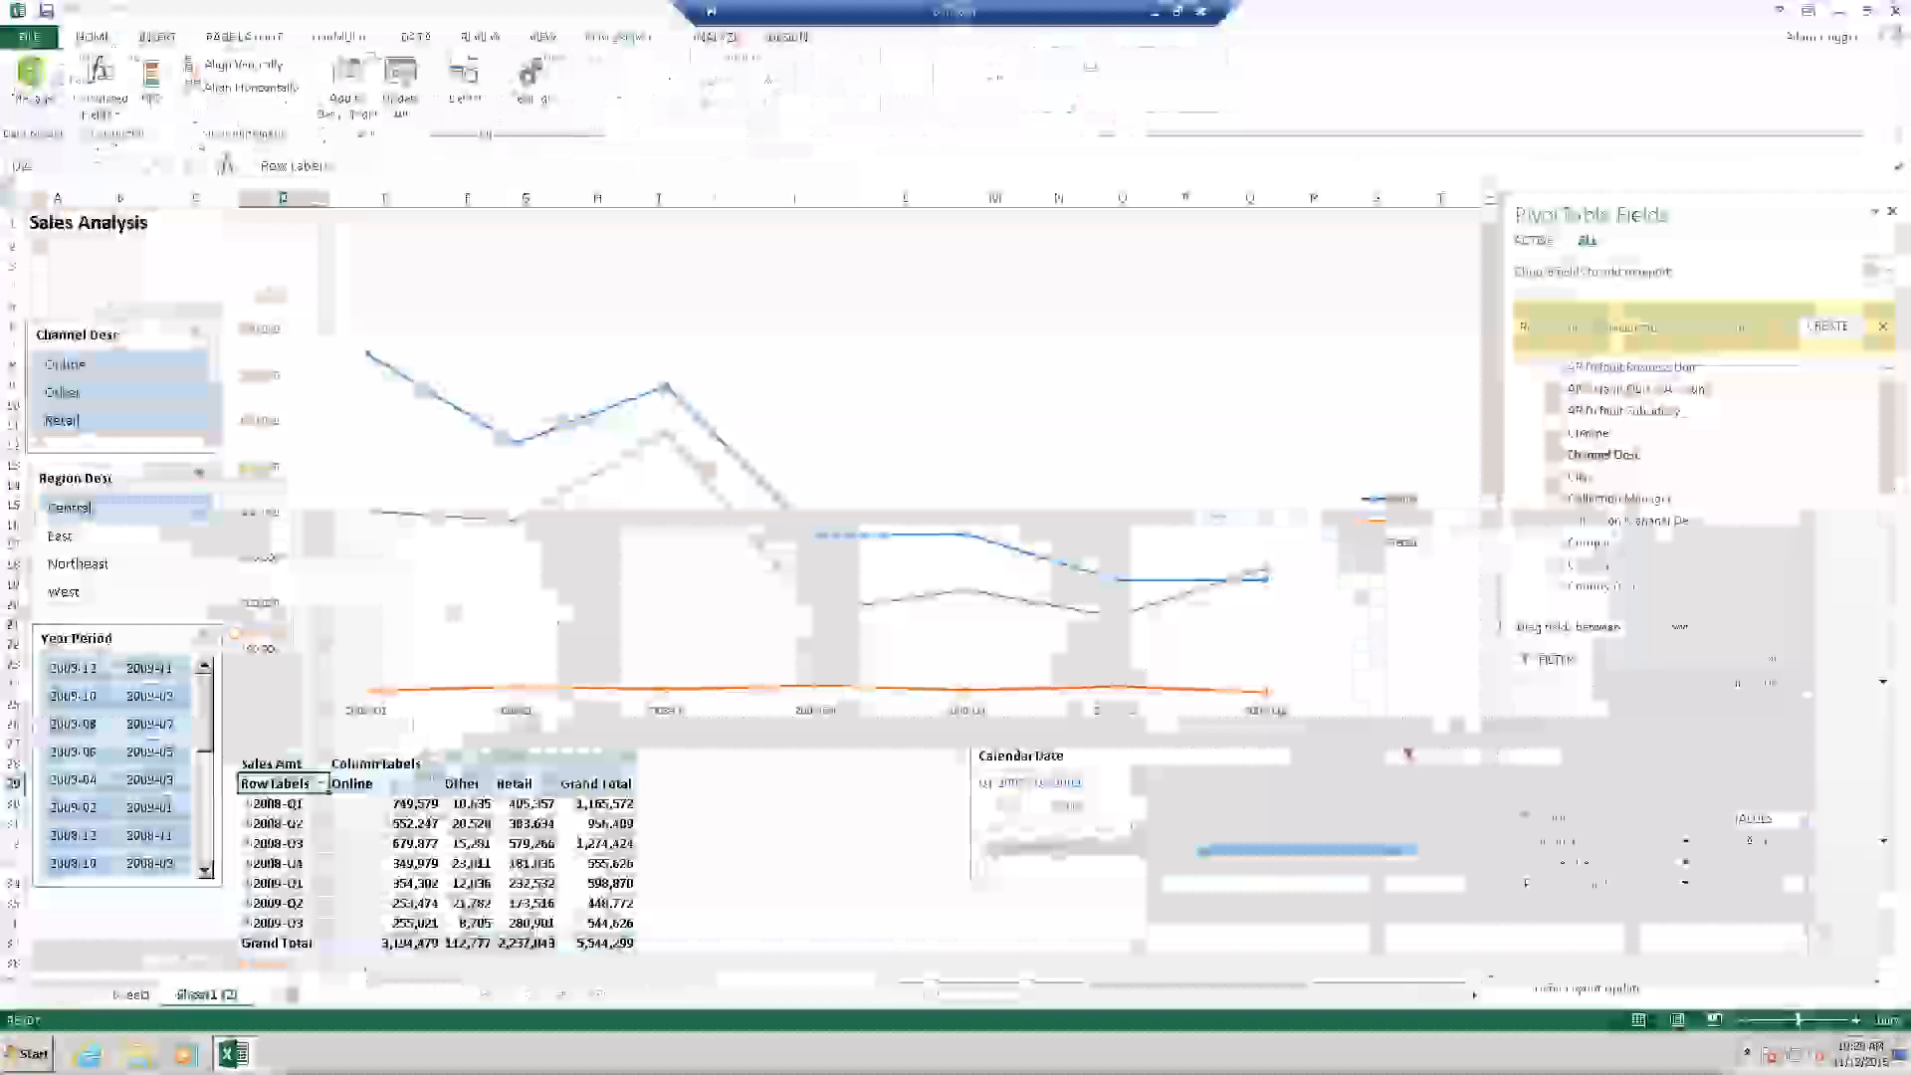